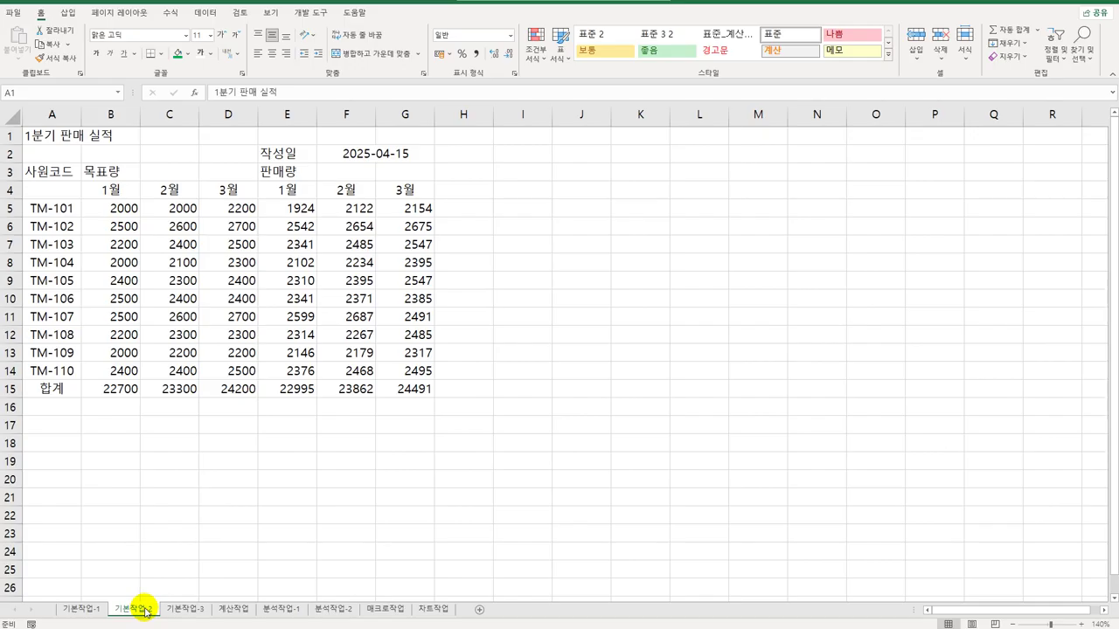
Merge and center the title across A1:G1 and set its font to 궁서체 at 18 pt
drag(54, 136, 400, 138)
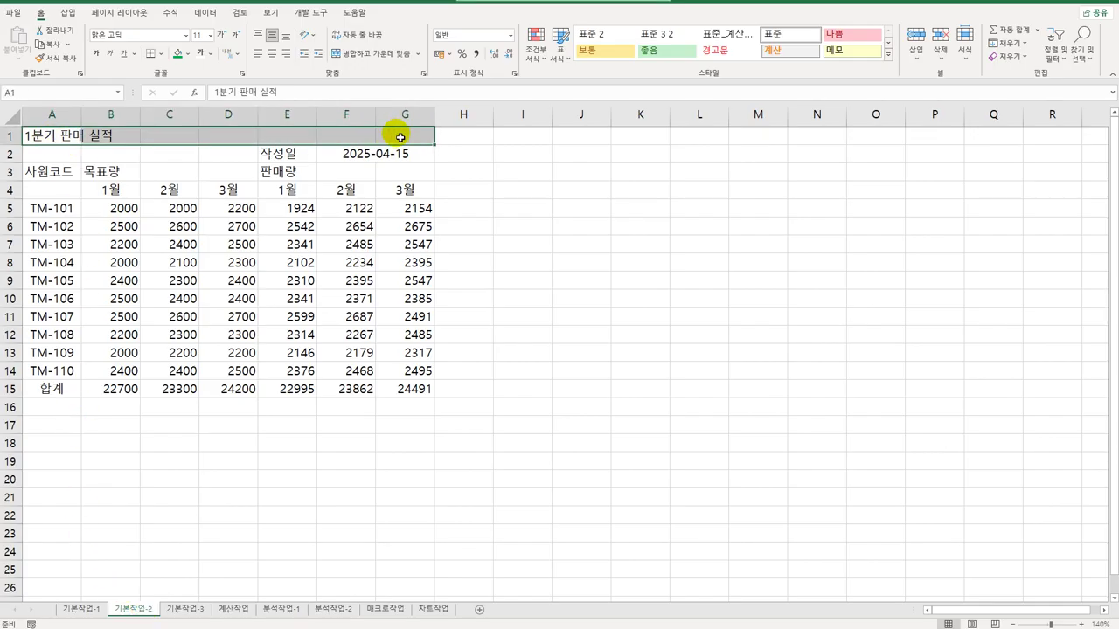
click(390, 54)
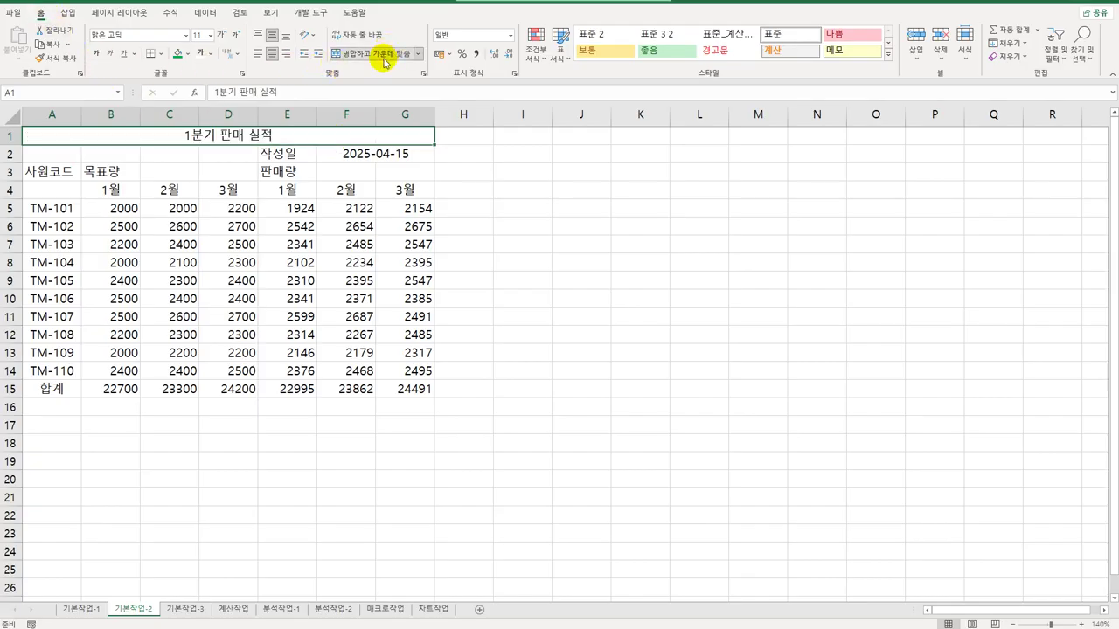
click(186, 35)
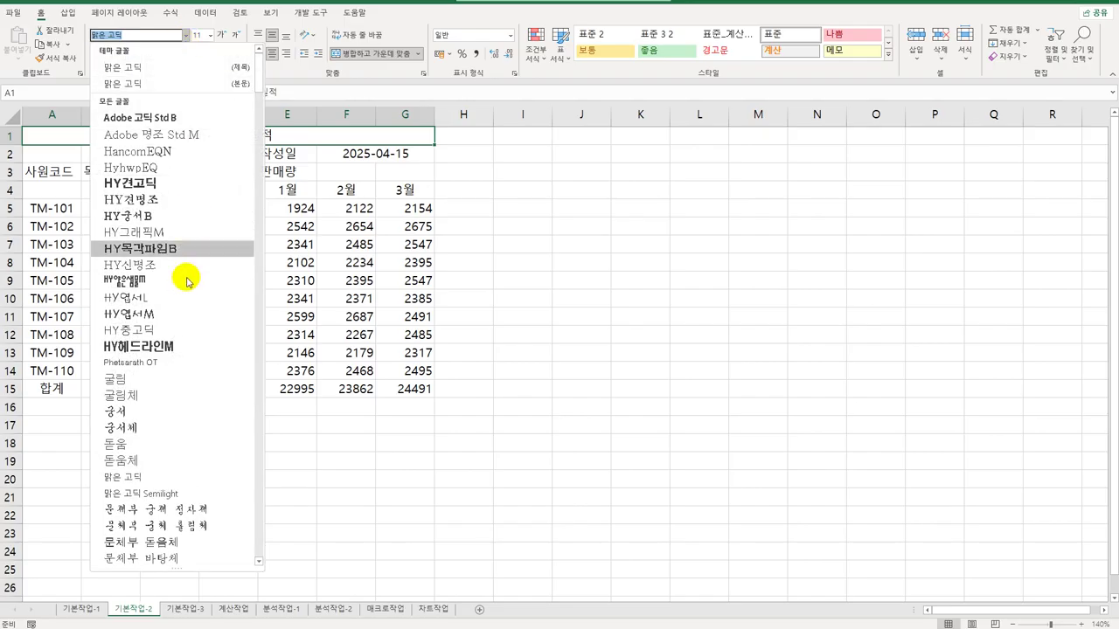
click(154, 428)
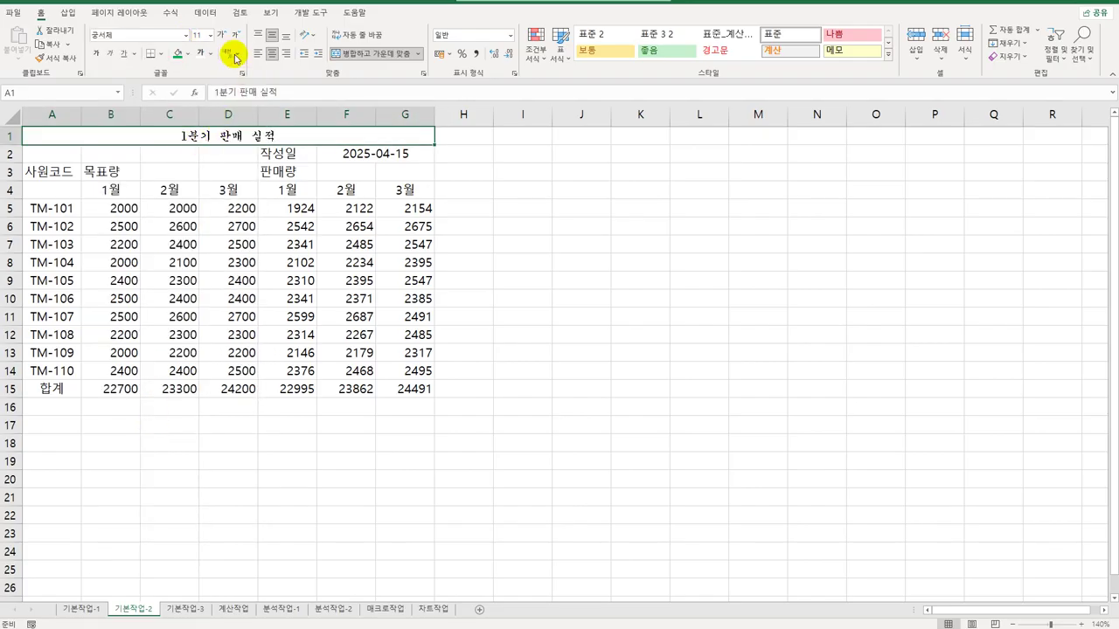
click(210, 35)
click(216, 157)
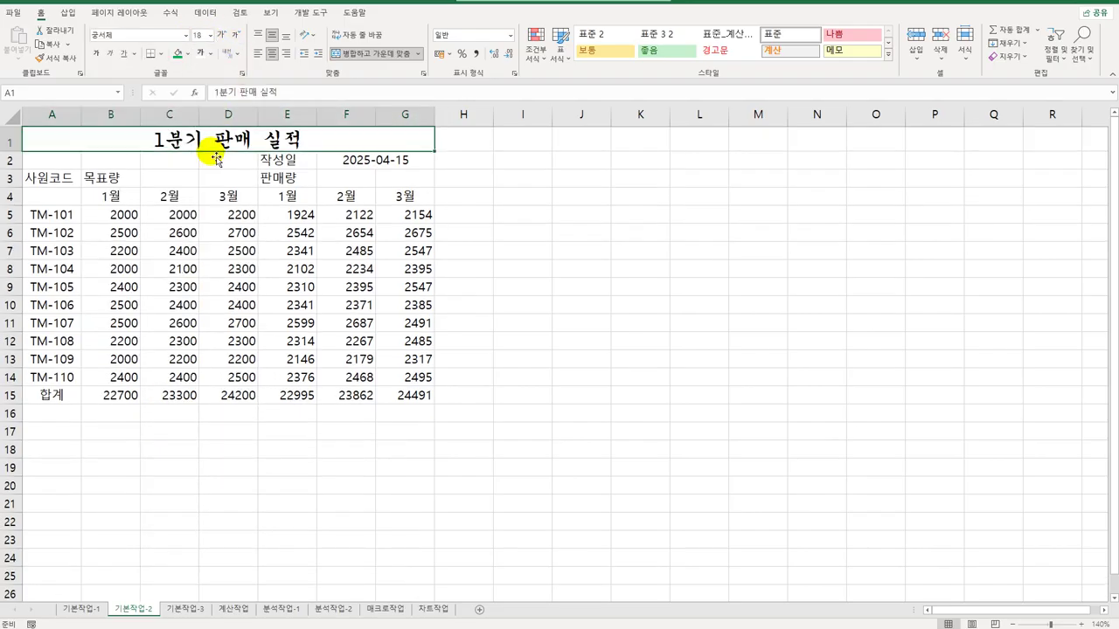
Convert the word 작성일 in E2 to the Hanja 作成日
click(341, 164)
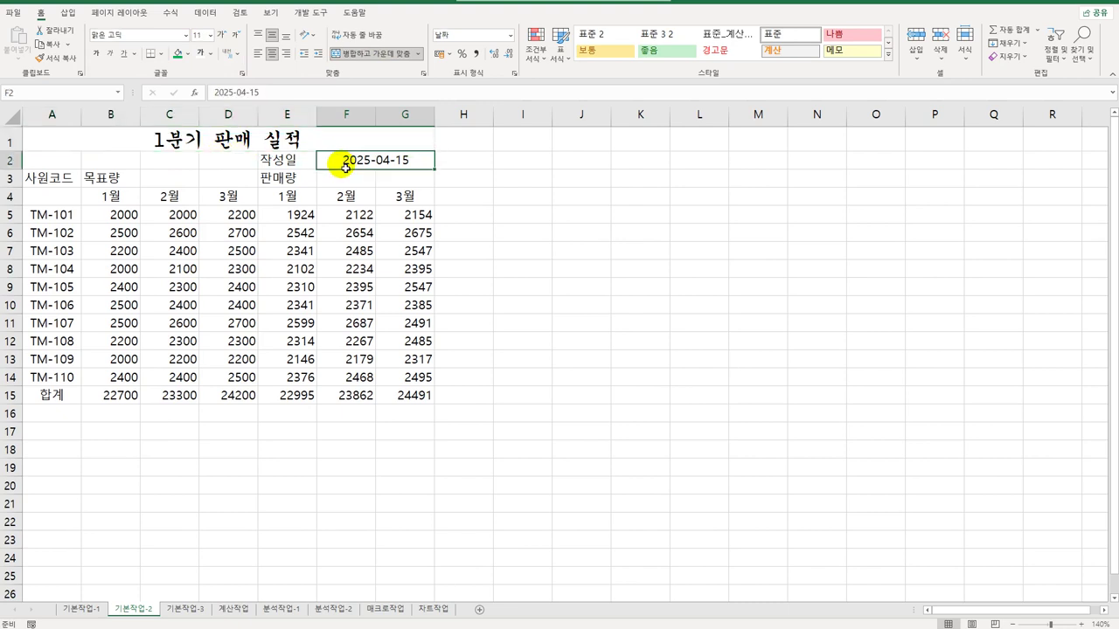
click(279, 164)
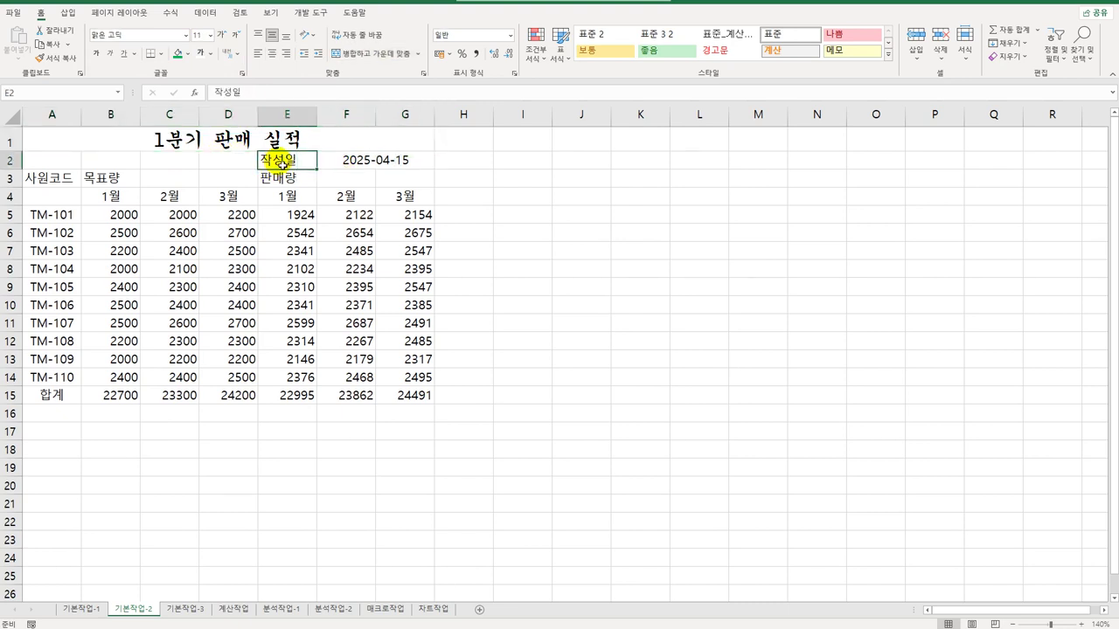
double_click(296, 165)
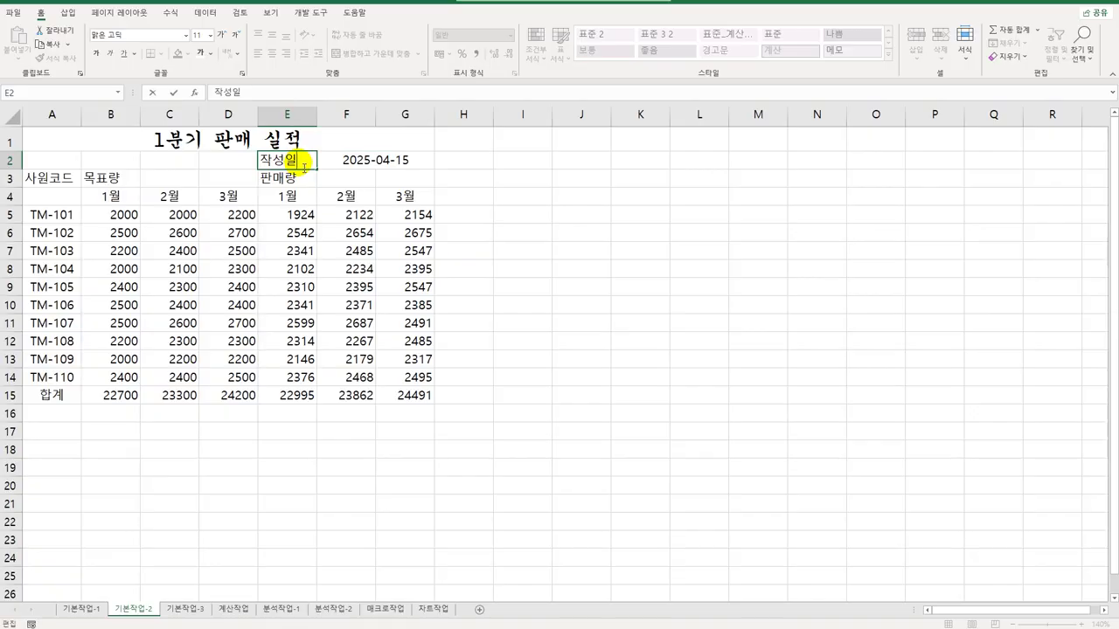
key(Hangul_Hanja)
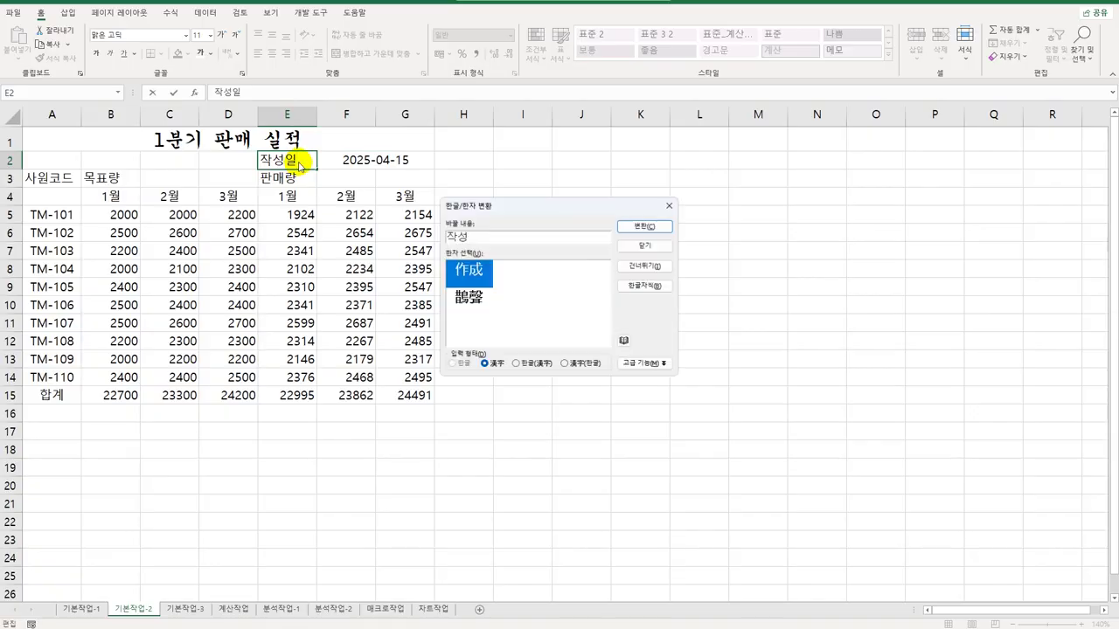
drag(501, 206, 623, 190)
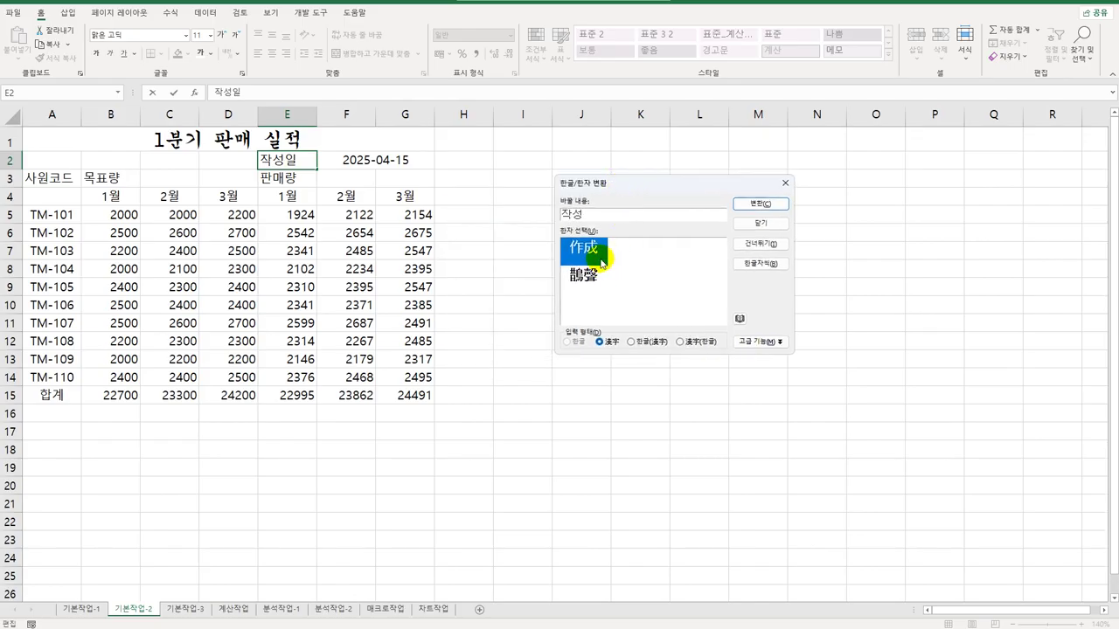
click(759, 204)
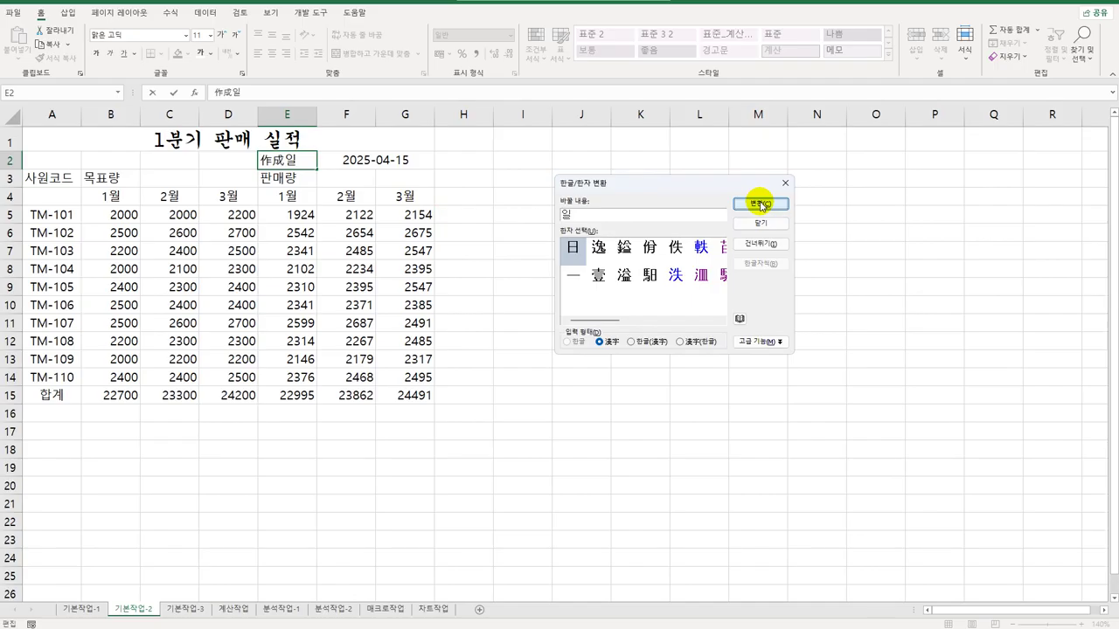
click(757, 208)
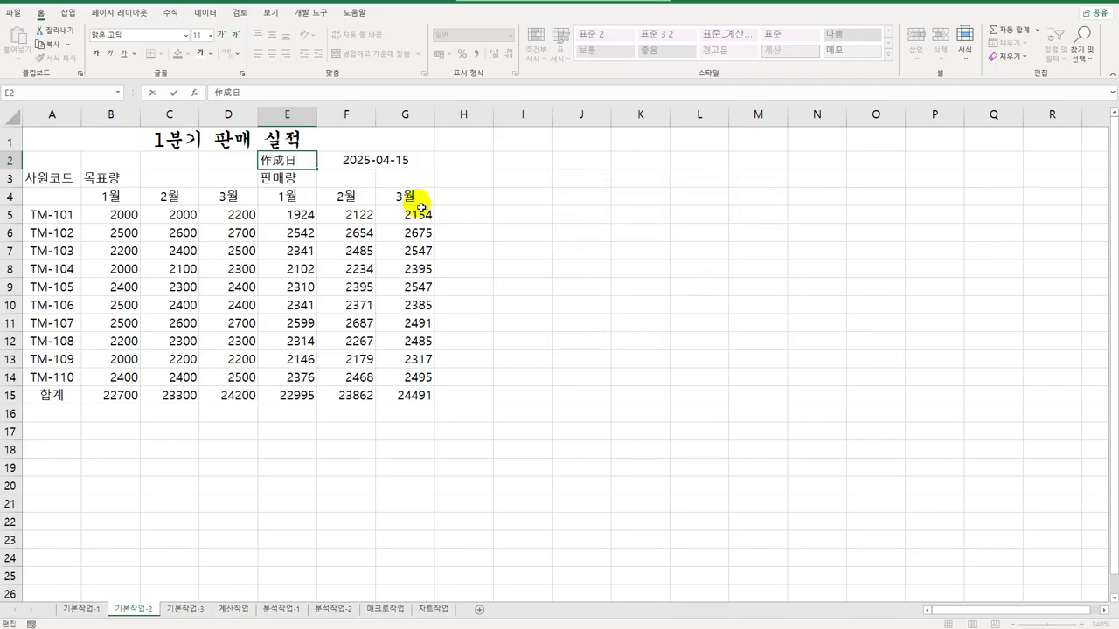
Apply the custom date format mm월 dd일 (aaa) to the date in F2
click(374, 162)
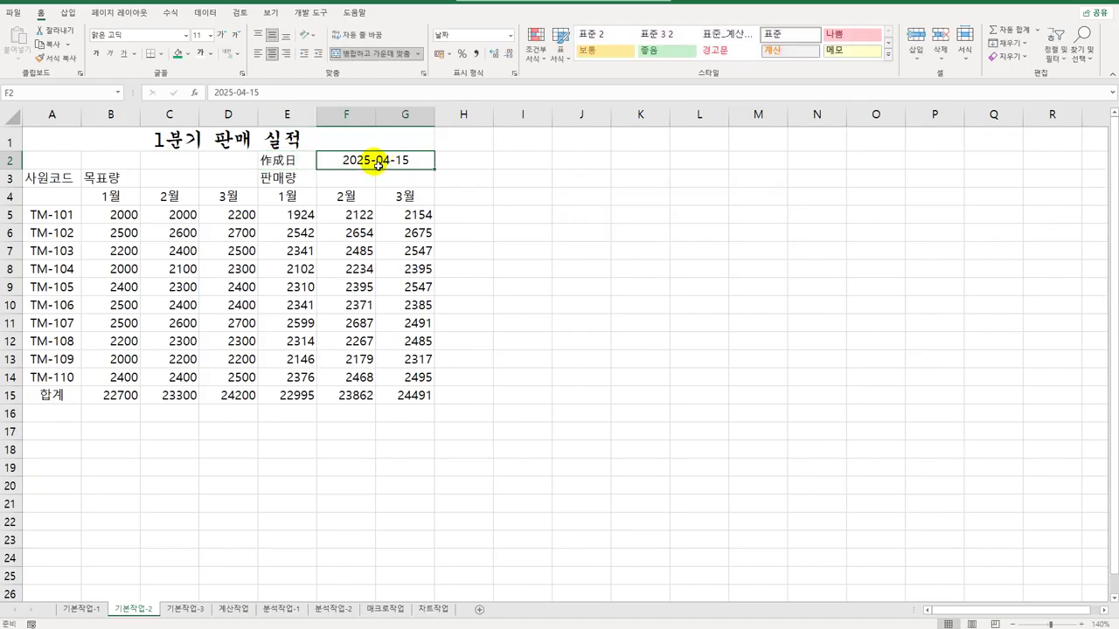
click(515, 76)
drag(632, 117, 587, 133)
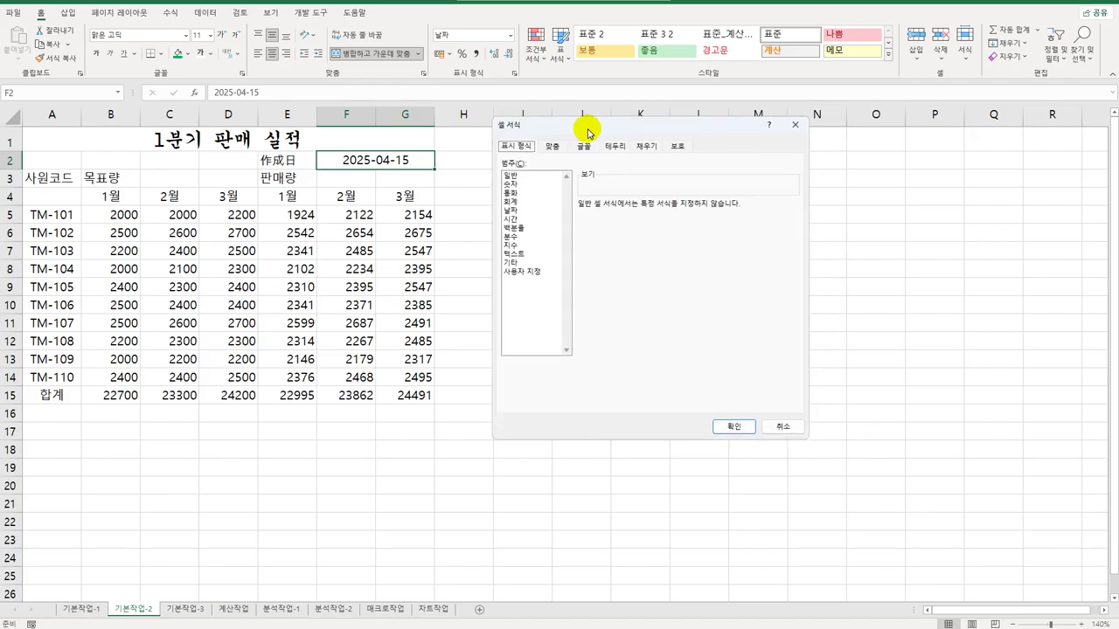
click(528, 273)
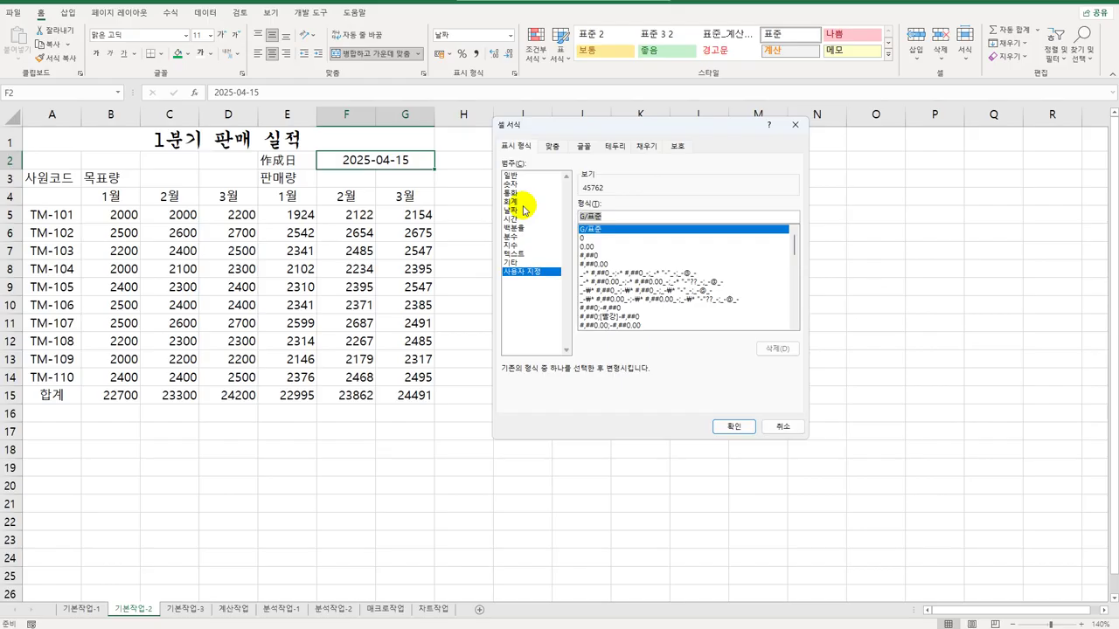
text(mm우)
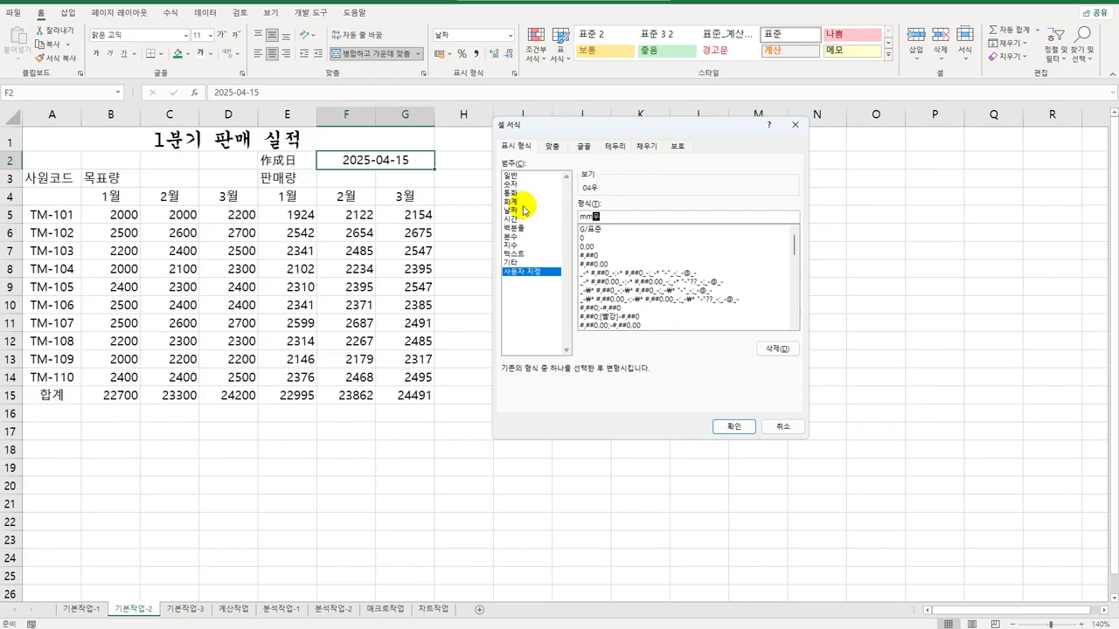
text(월 dd일 (aaa))
click(724, 428)
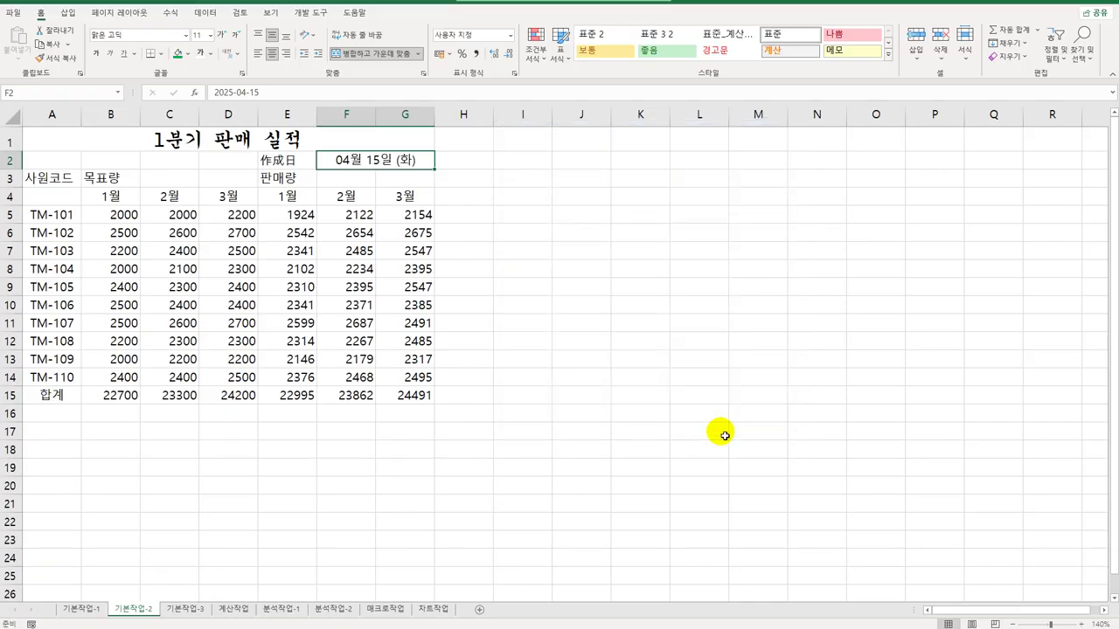
Merge and center the header ranges A3:A4, B3:D3 and E3:G3
drag(50, 179, 53, 196)
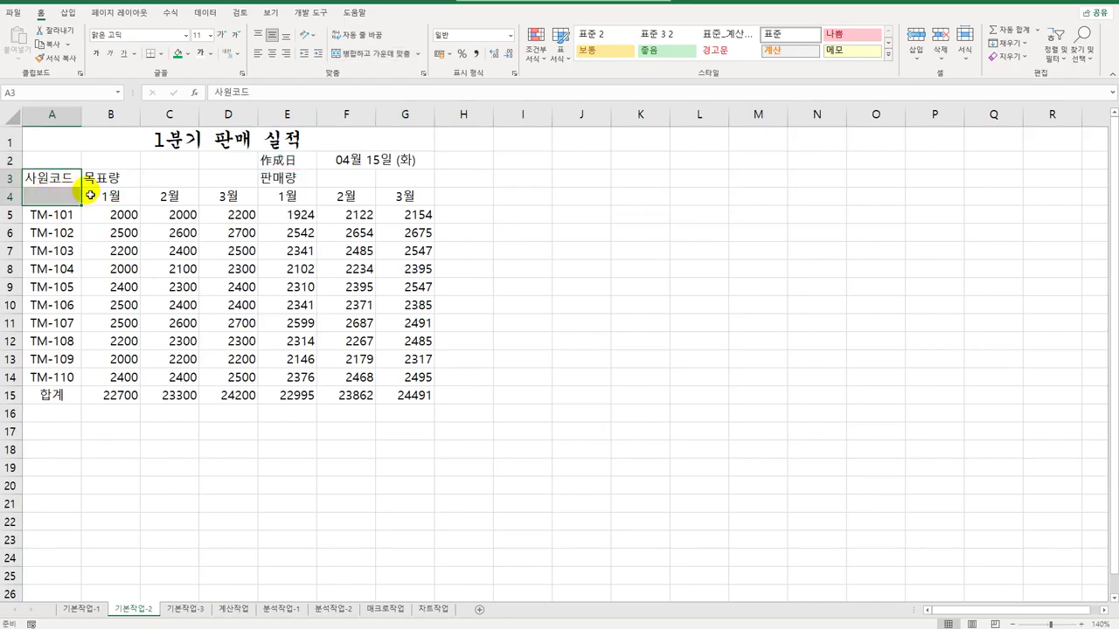
drag(125, 178, 219, 177)
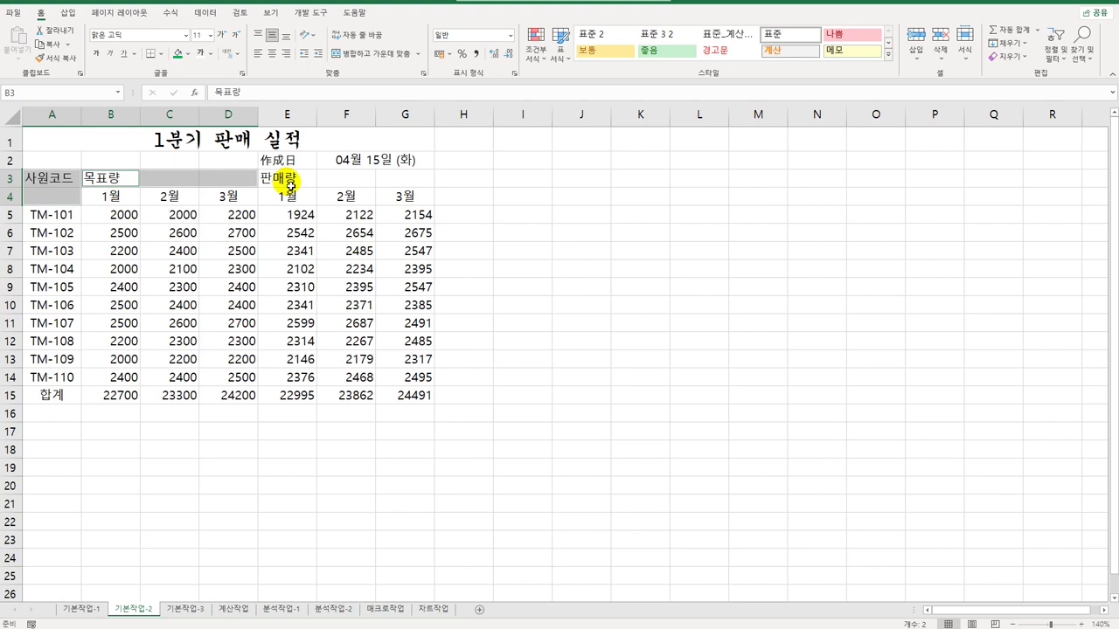
drag(289, 184, 393, 179)
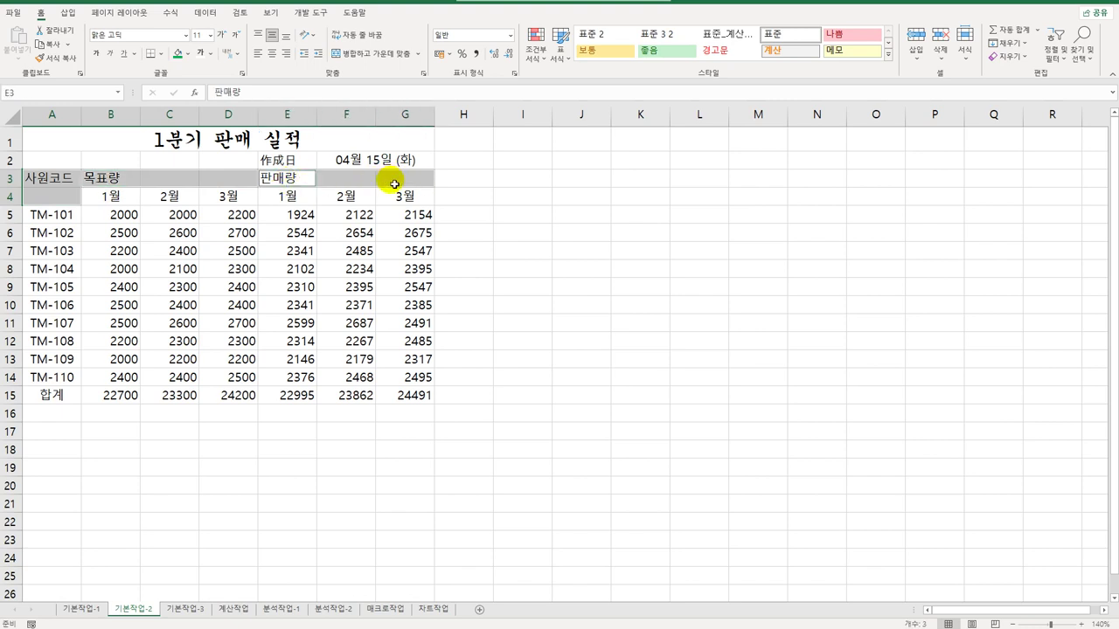
click(375, 54)
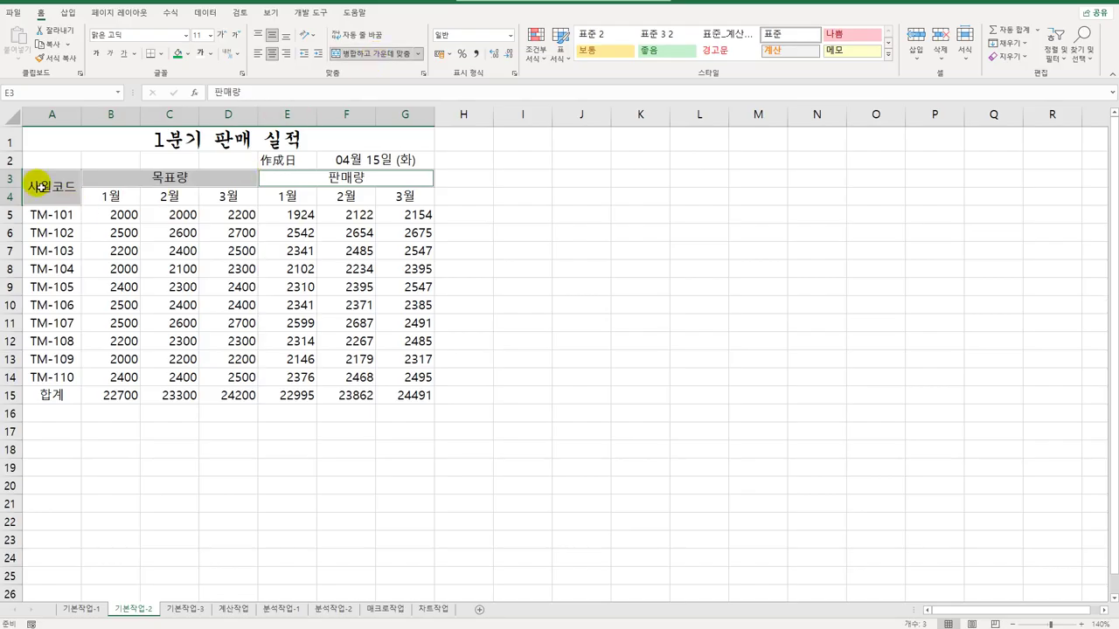
Apply the 강조색5 cell style to the header rows A3:G4
drag(40, 182, 421, 199)
click(888, 54)
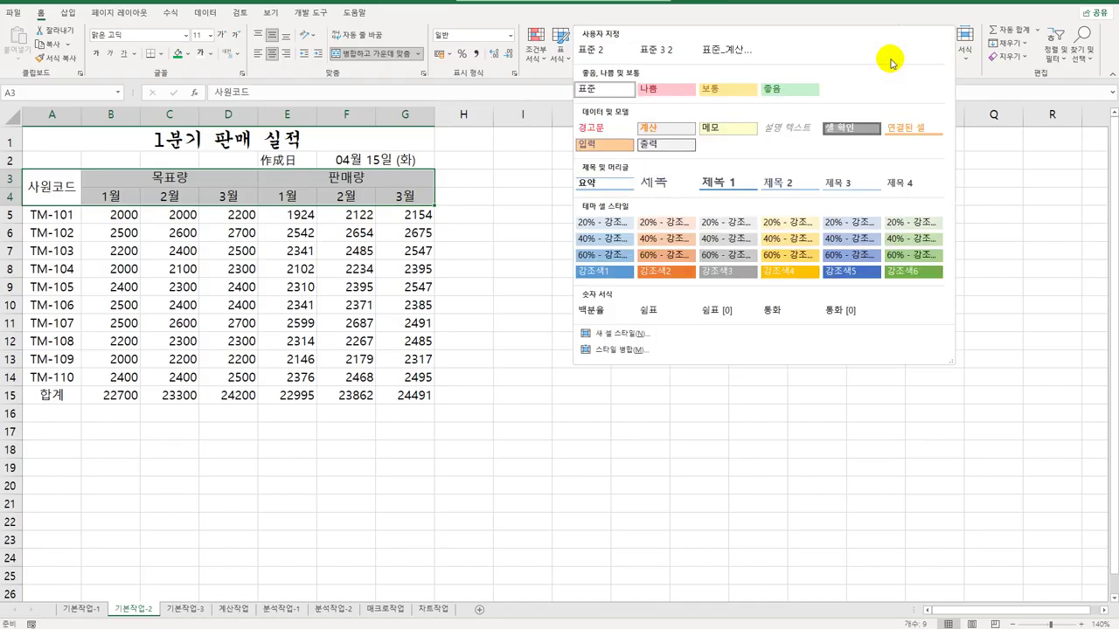
click(844, 271)
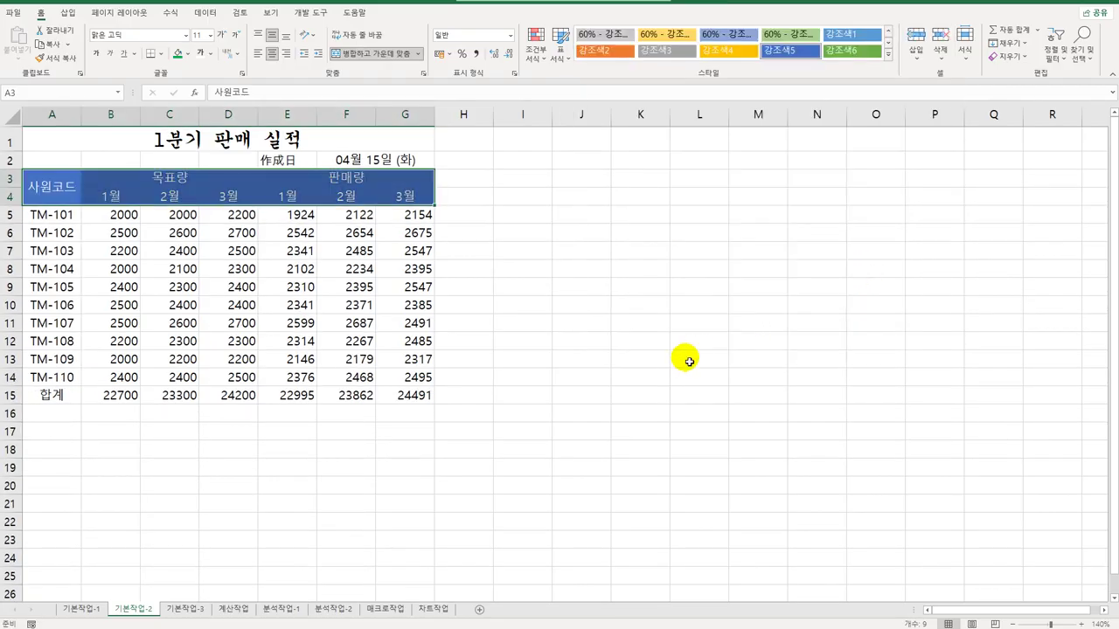
Apply the custom number format #,##0개 to the quantities in B5:G15
drag(125, 218, 386, 396)
right_click(349, 232)
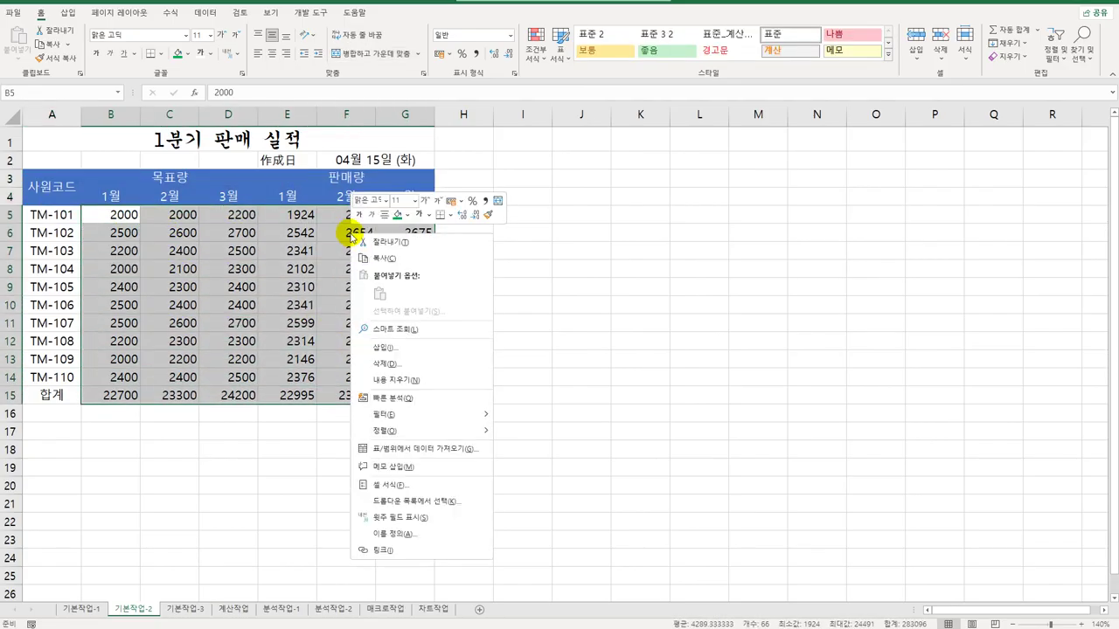
click(413, 486)
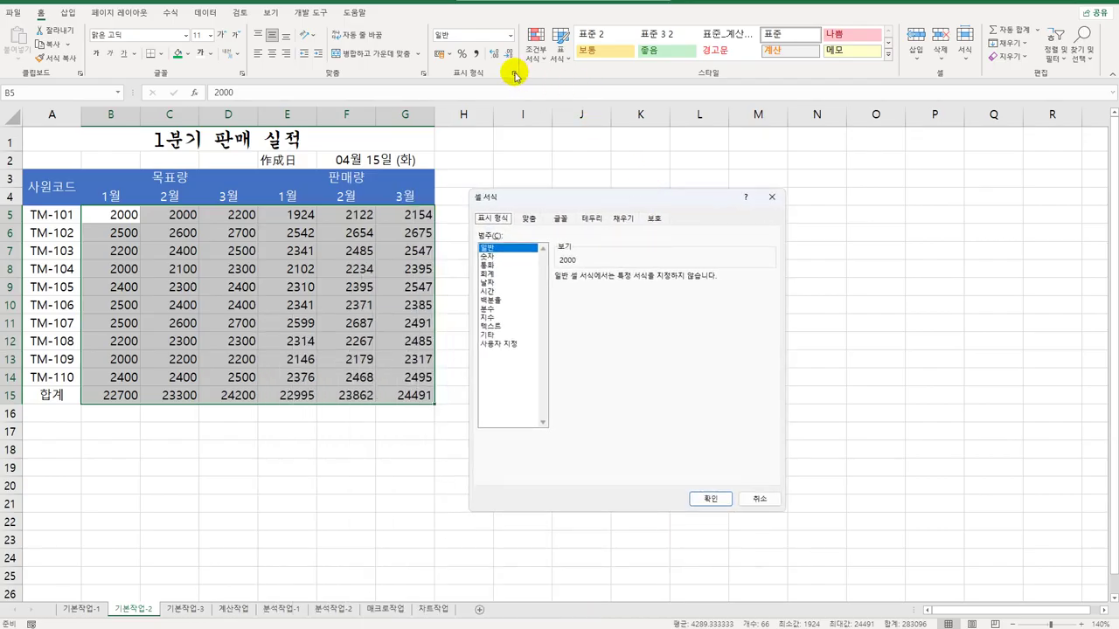
click(502, 344)
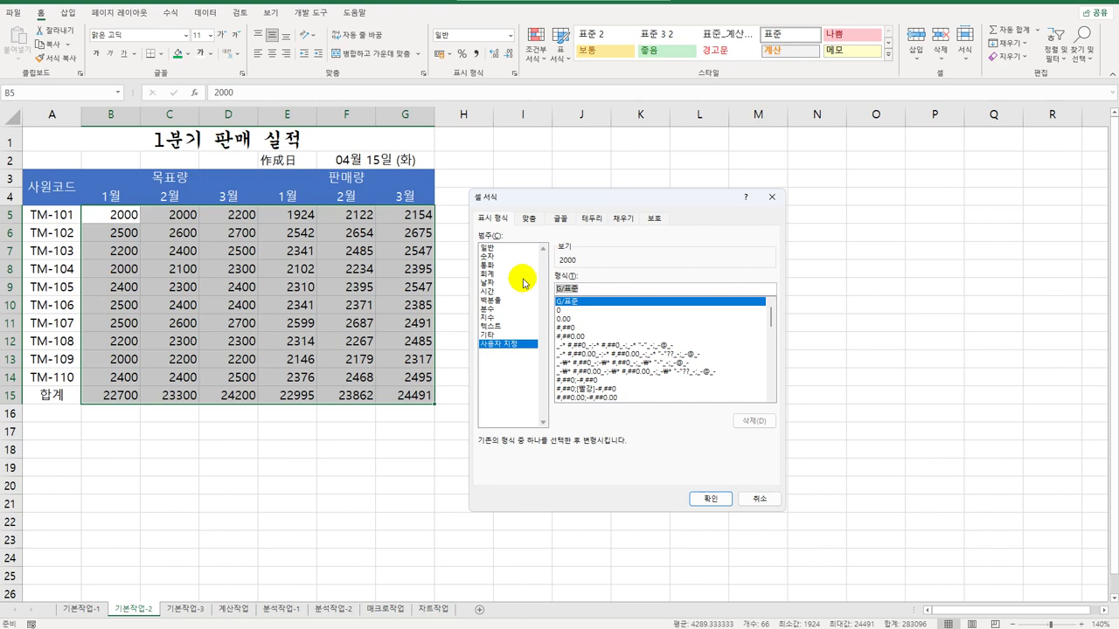
text(#,##0)
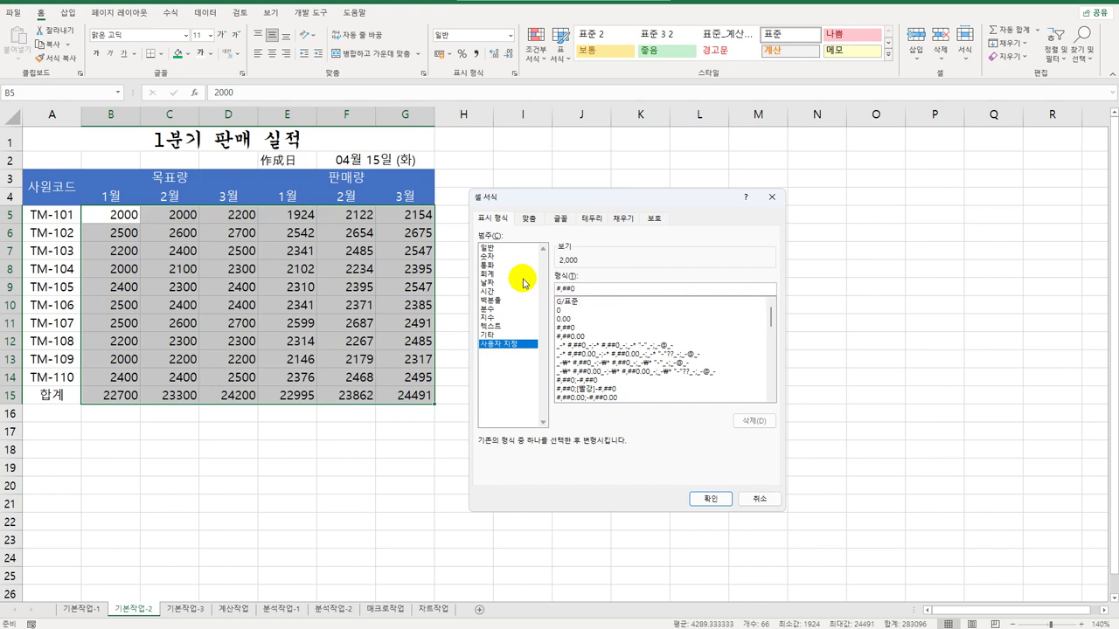
text(개)
key(Return)
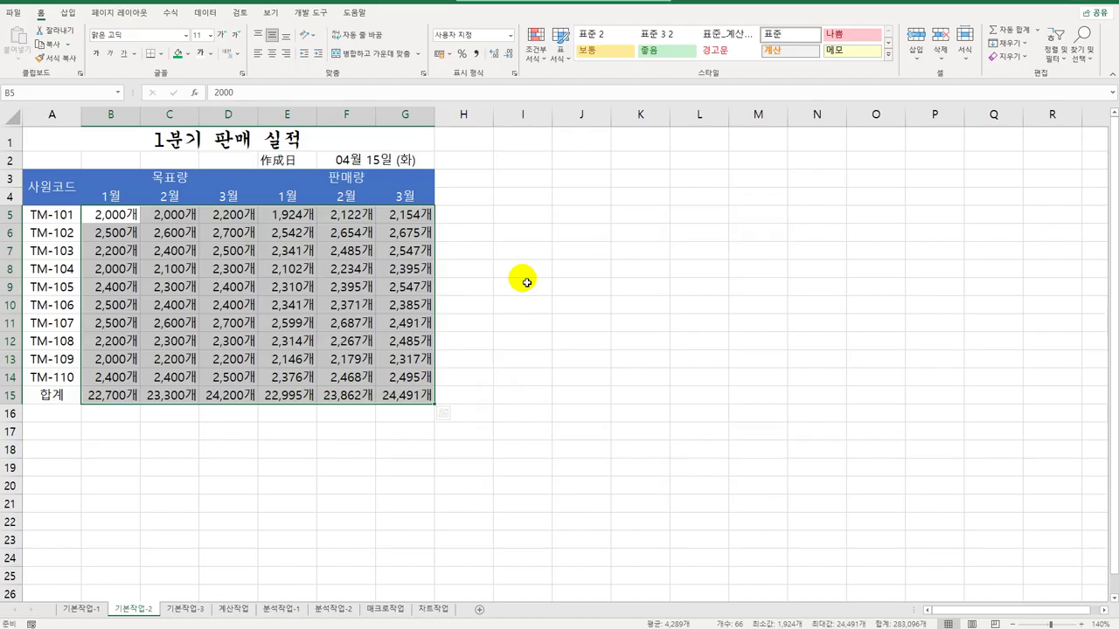
Add all borders and a thick outside border to the table A3:G15
drag(38, 185, 413, 401)
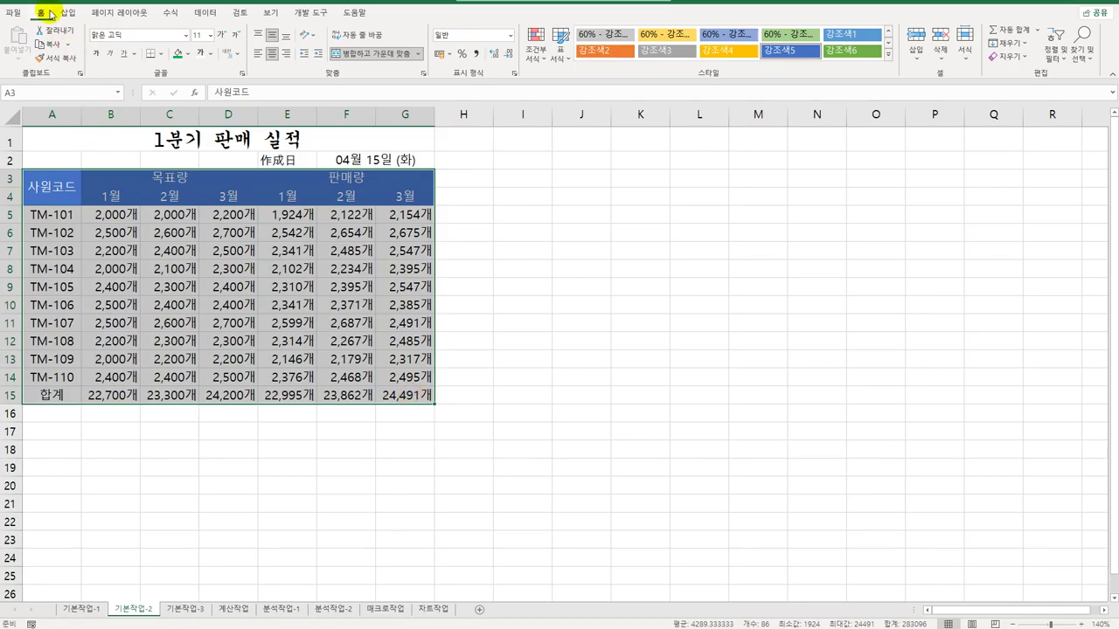
click(161, 53)
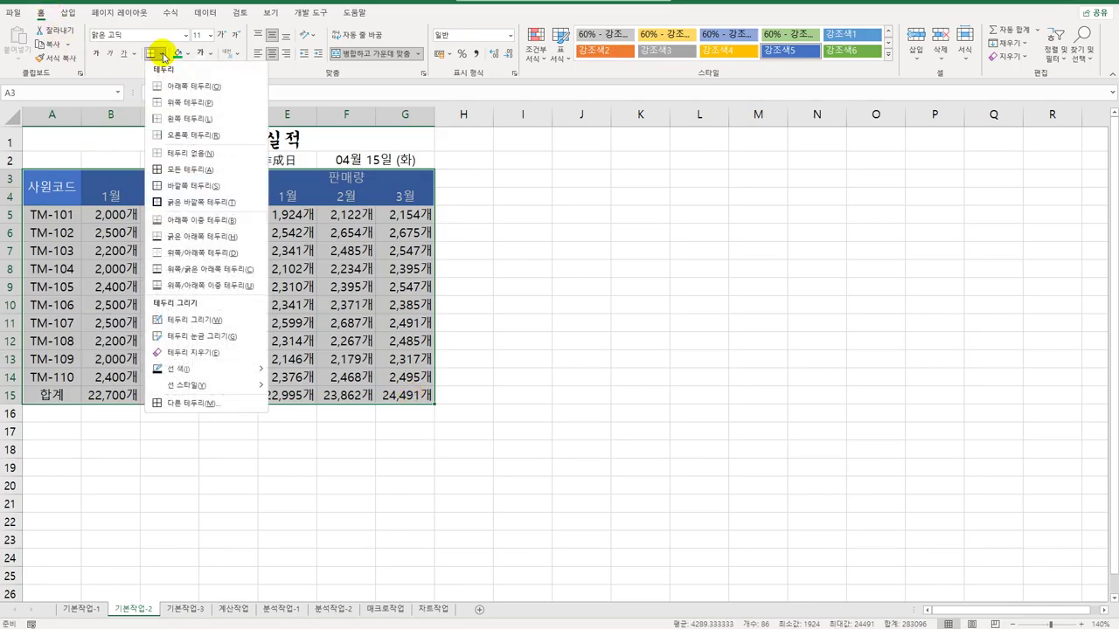
click(197, 187)
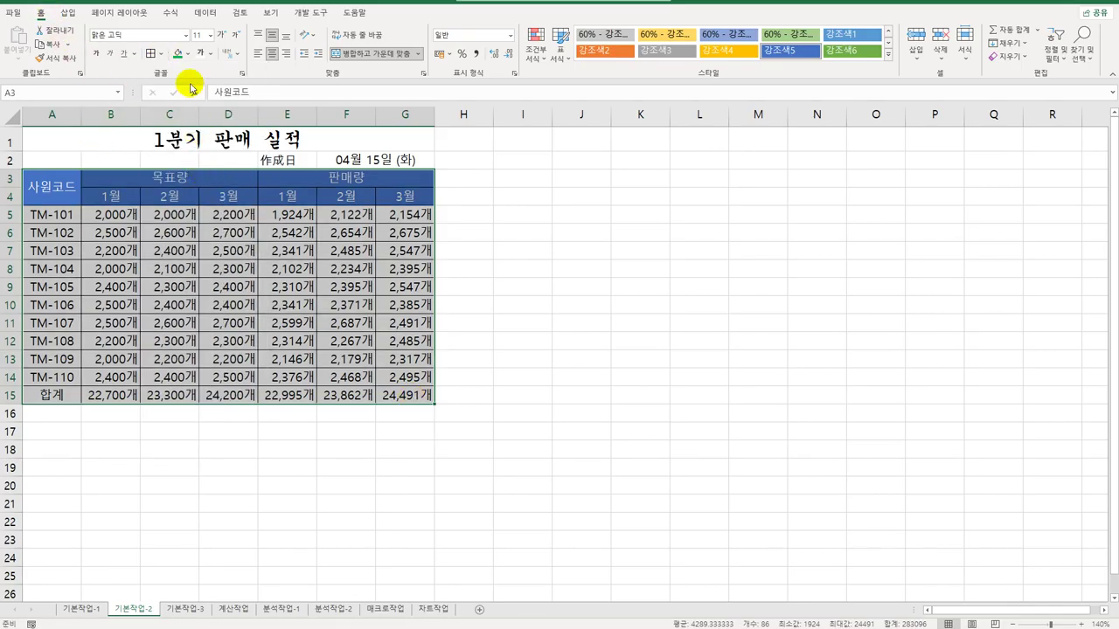
click(161, 53)
click(179, 202)
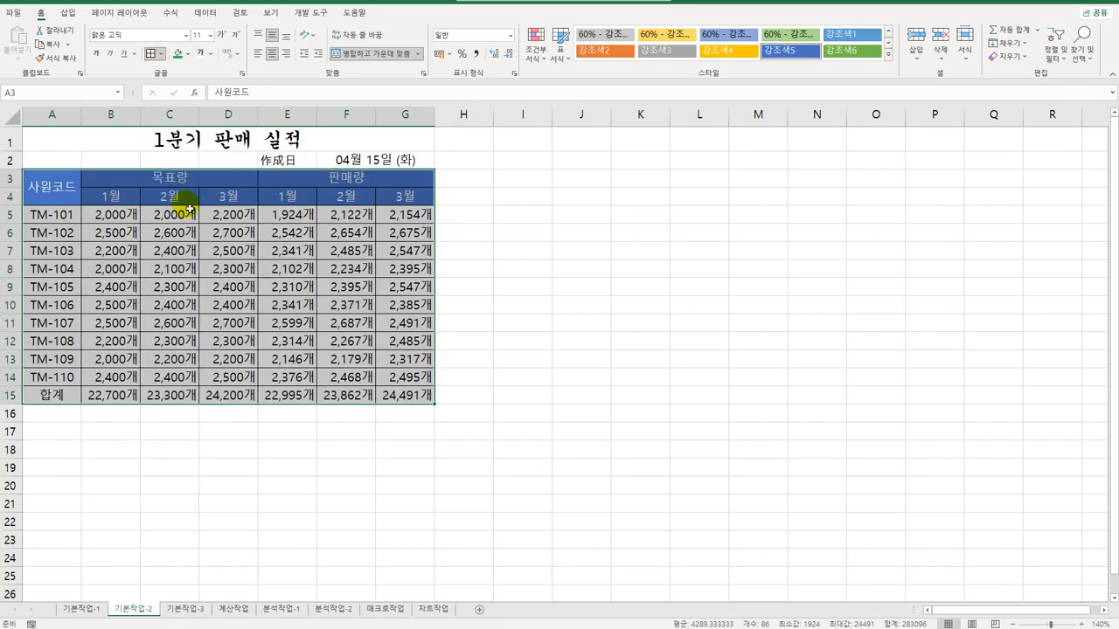
click(607, 392)
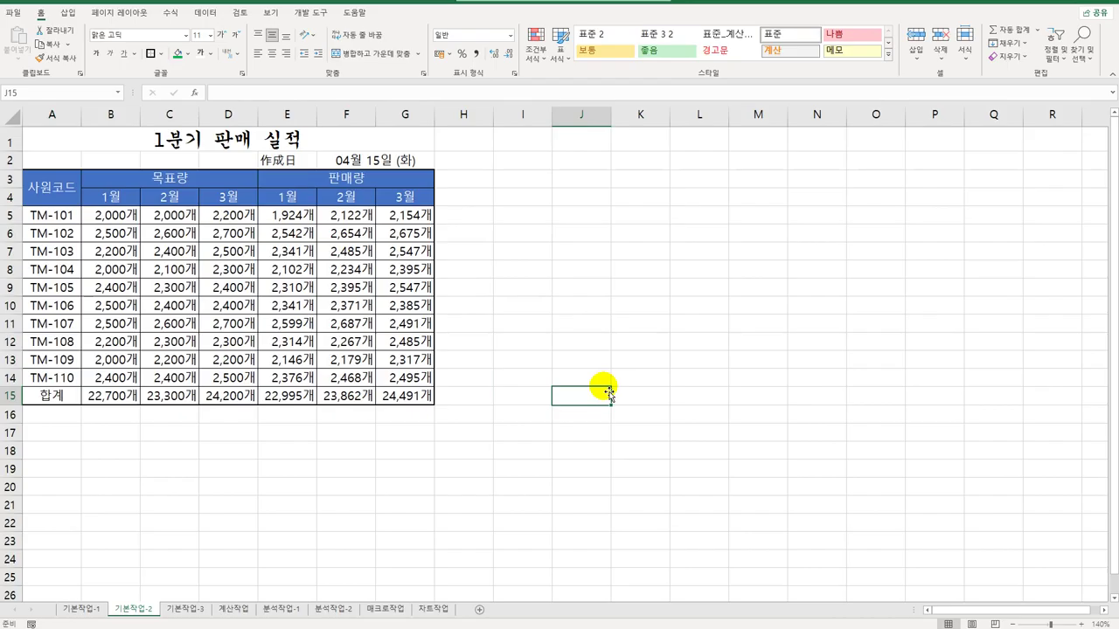
On the 기본작업-3 sheet, create a new formula-based conditional formatting rule for the employee data A4:G13
click(174, 612)
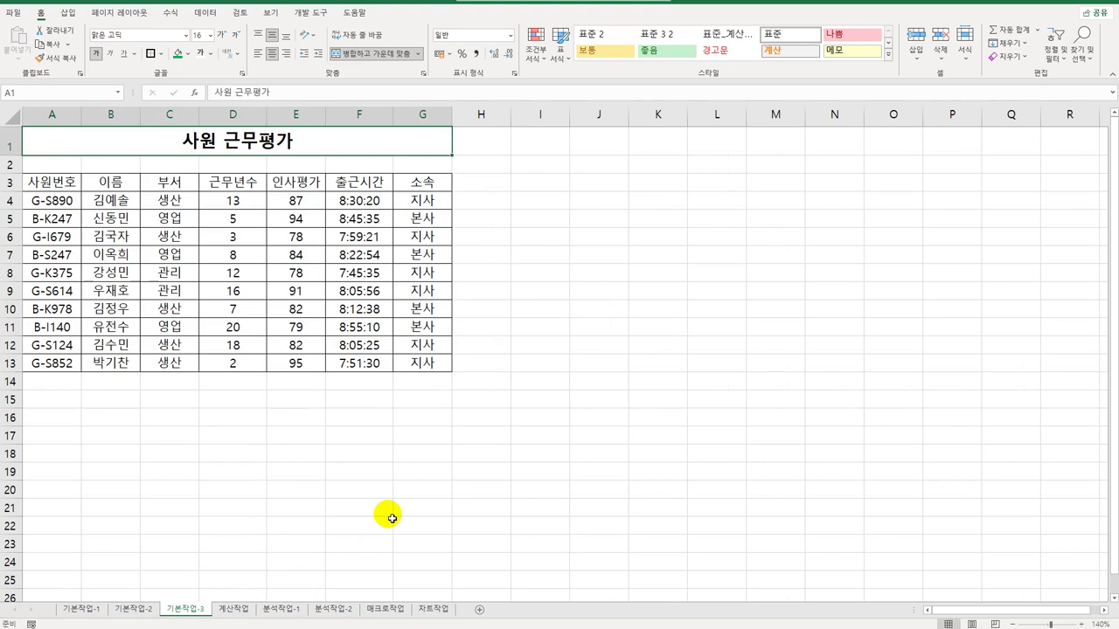
drag(50, 201, 411, 365)
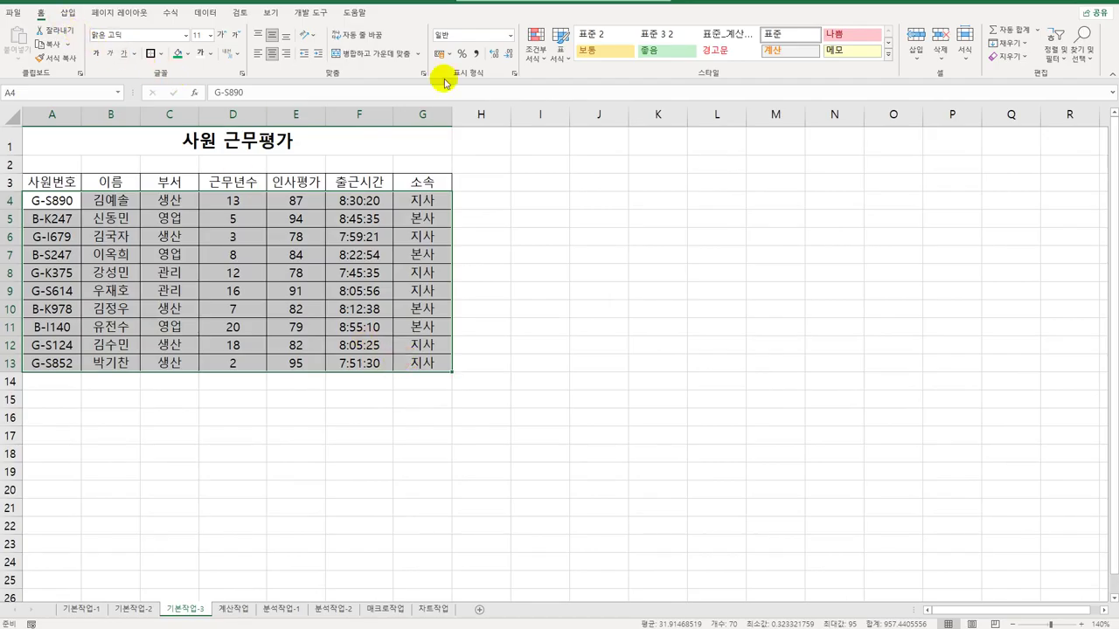
click(535, 46)
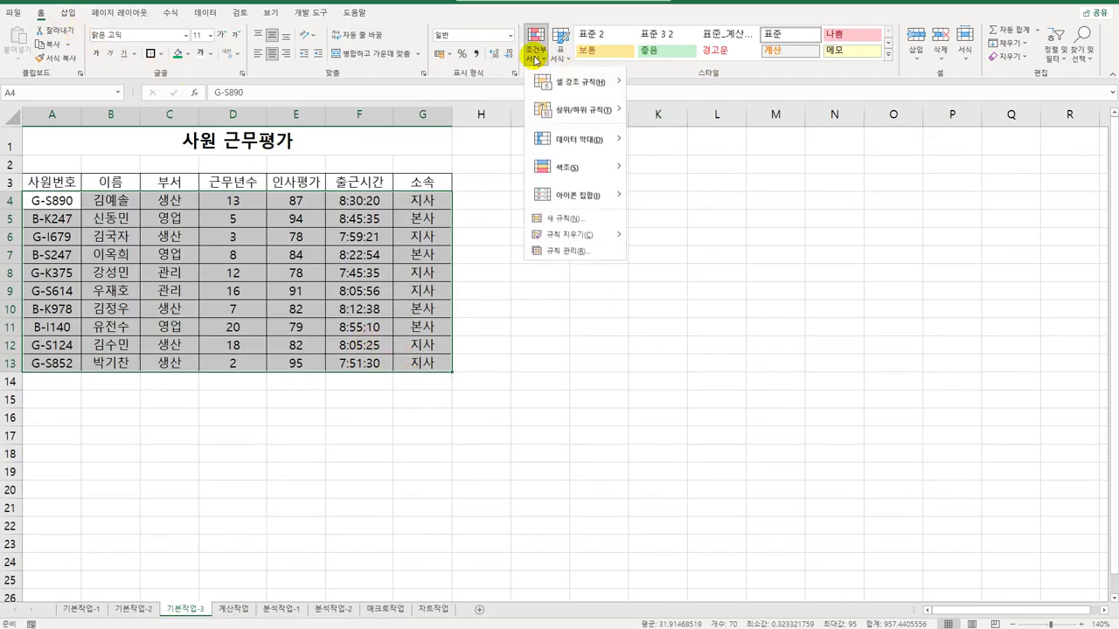
click(576, 219)
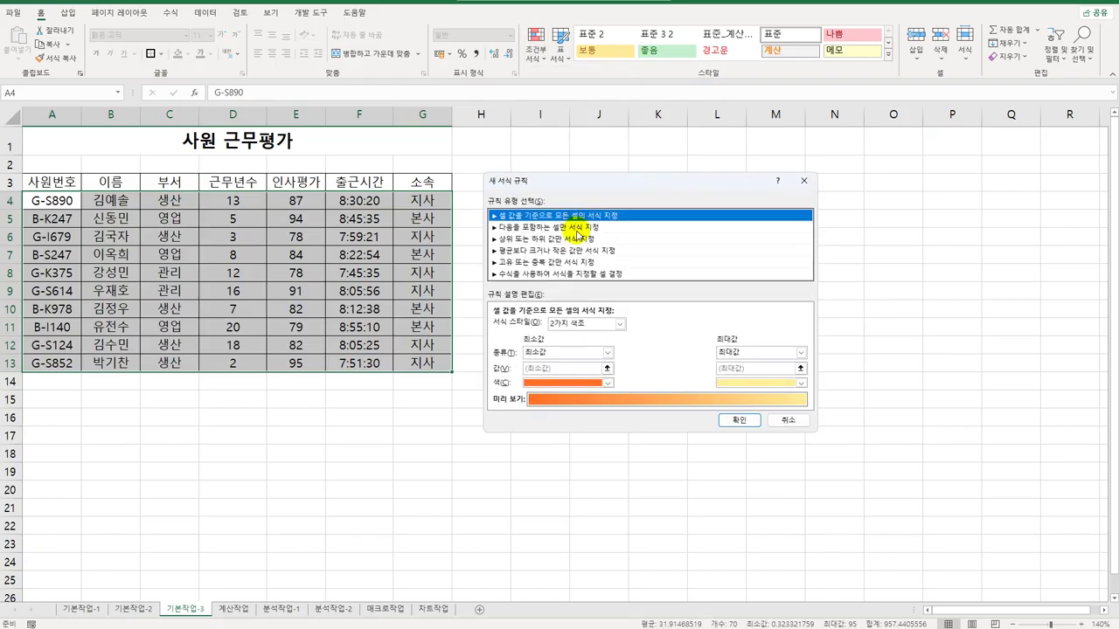
click(597, 275)
drag(593, 197, 594, 149)
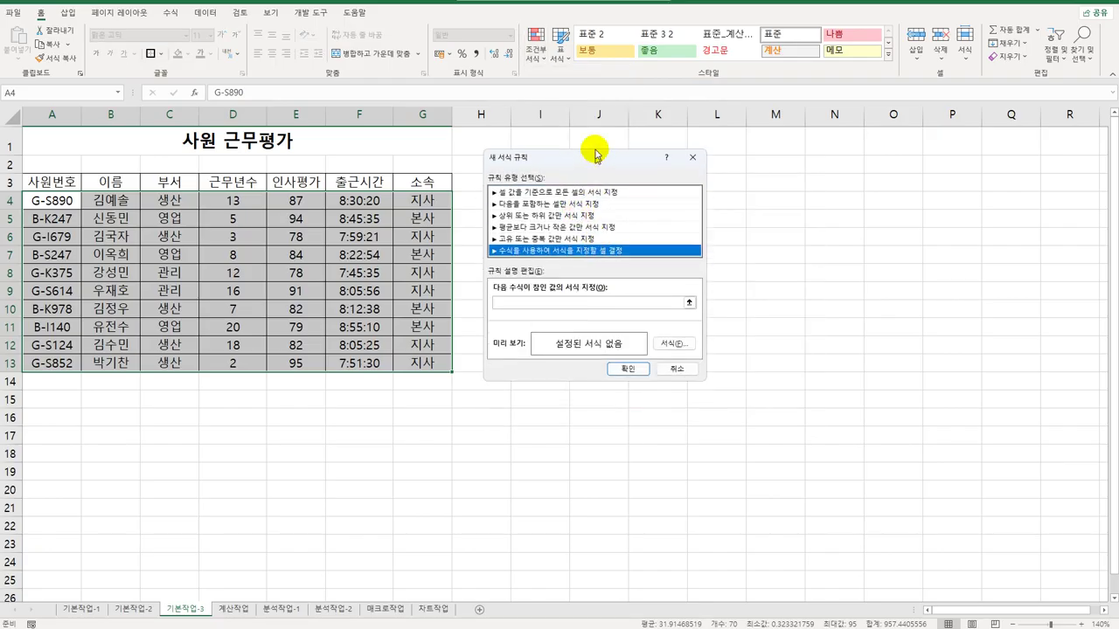
Enter =left($B4,1)="김" as the rule's condition formula
click(552, 282)
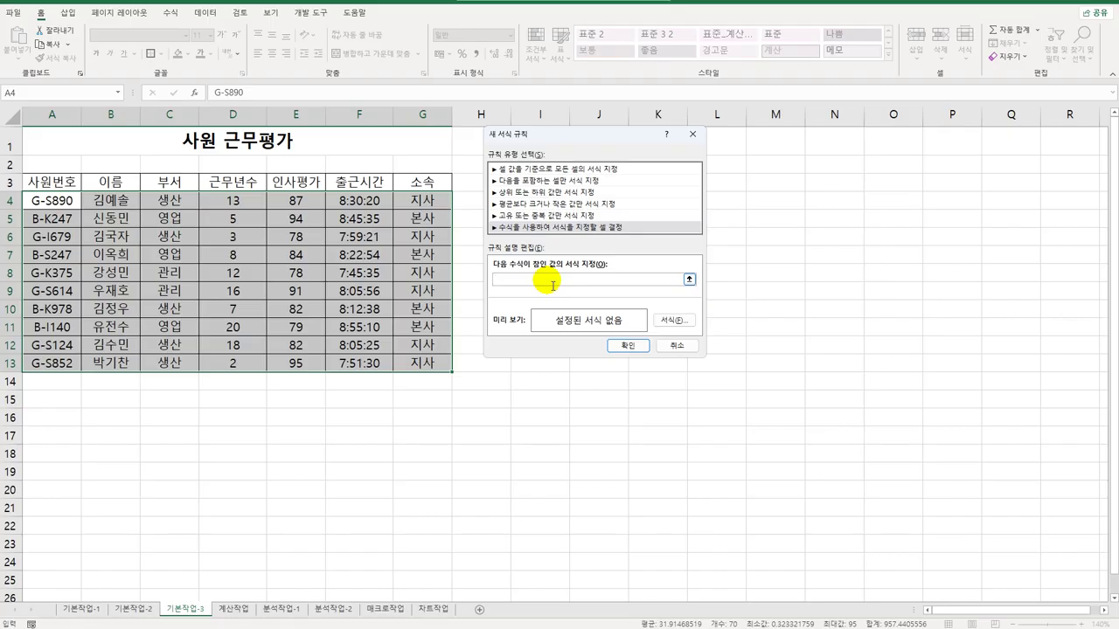
text(=left()
click(138, 202)
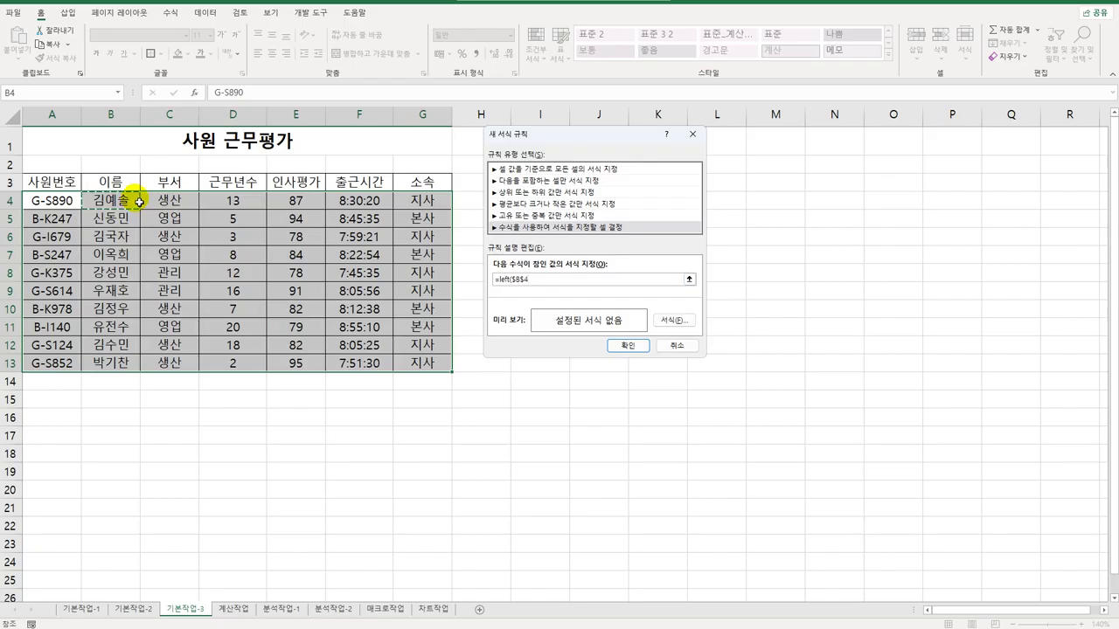
key(F4)
key(F4)
text(,1)="김")
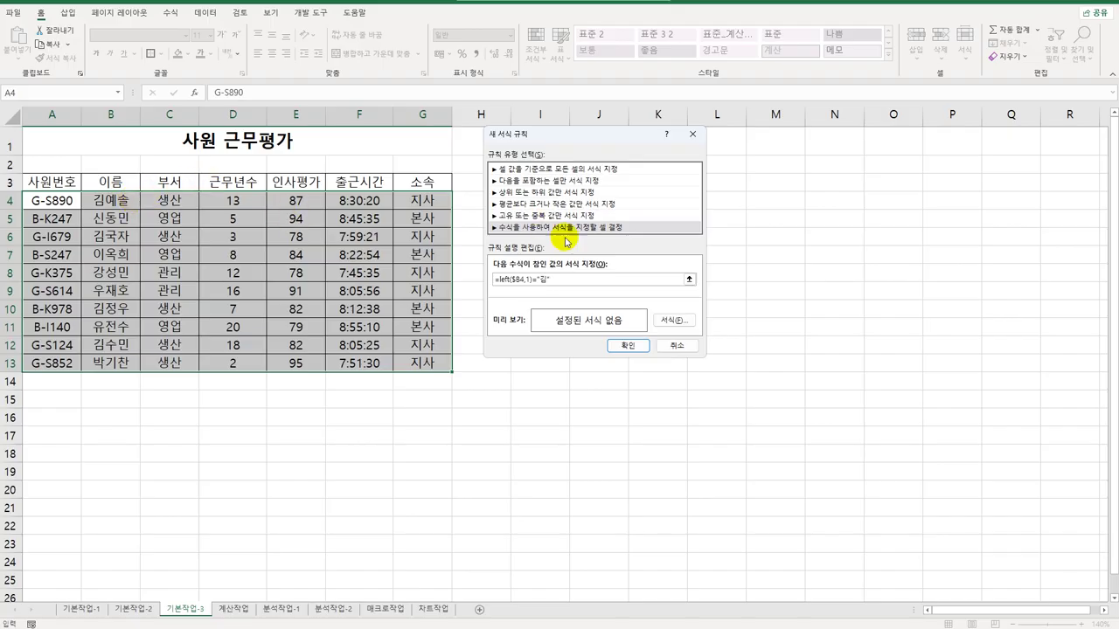
Set the rule's format to a standard blue font colour with bold (굵게) style and apply the rule
click(673, 320)
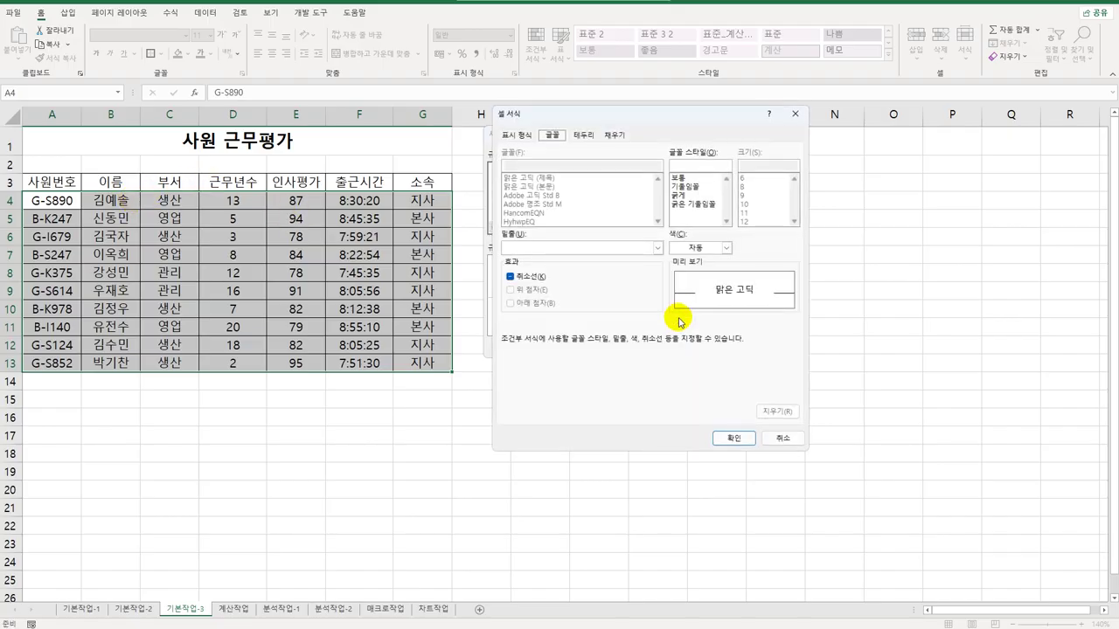
drag(675, 126, 779, 158)
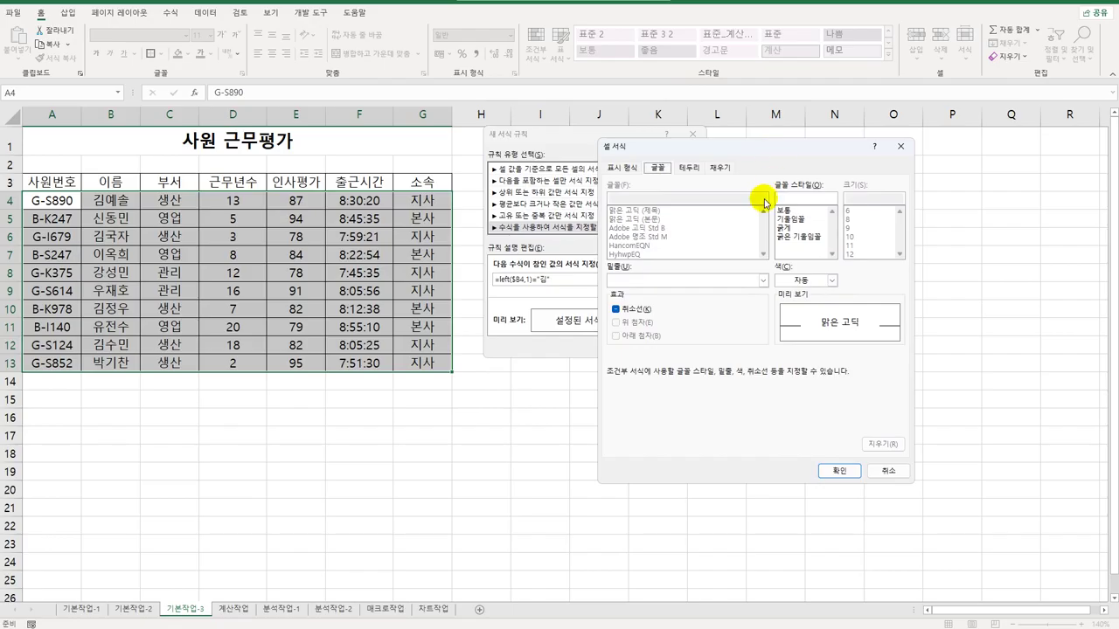
click(831, 280)
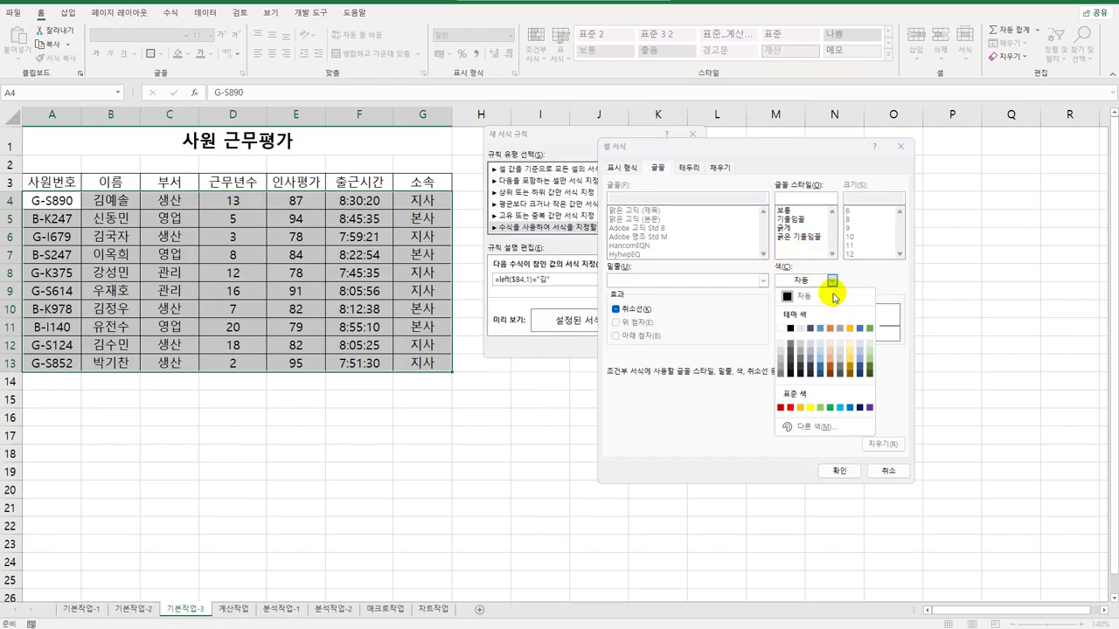
click(850, 407)
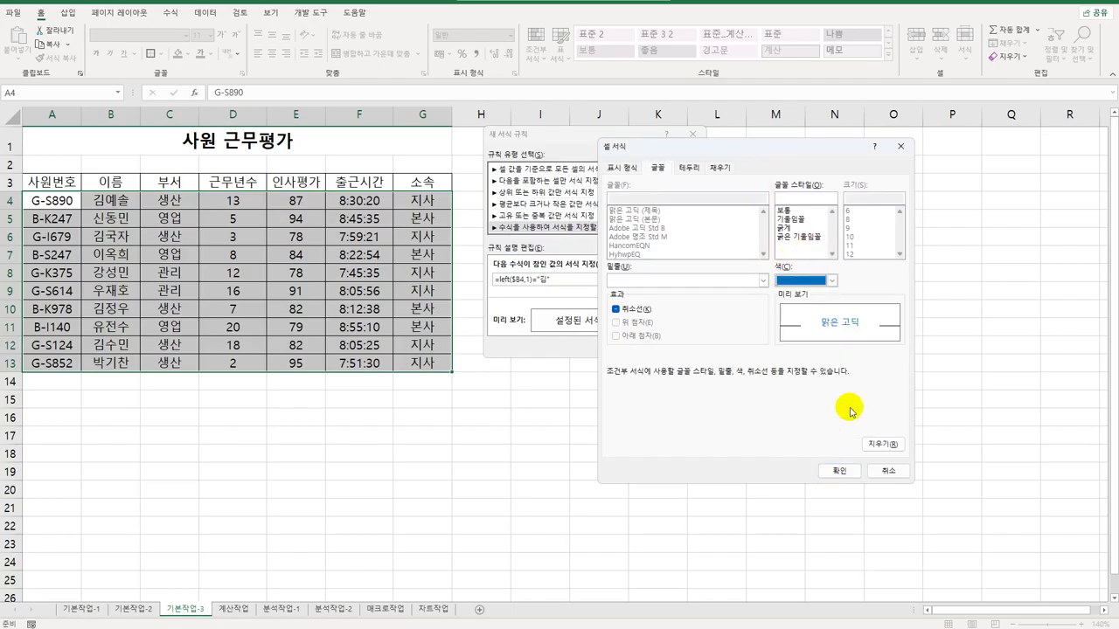
click(799, 229)
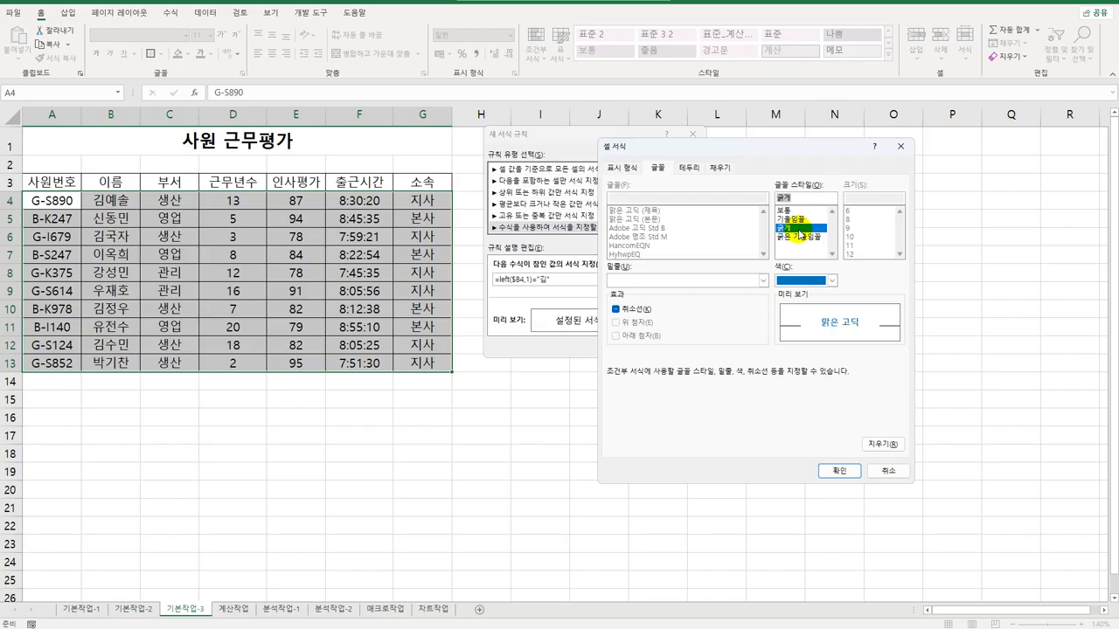
click(839, 470)
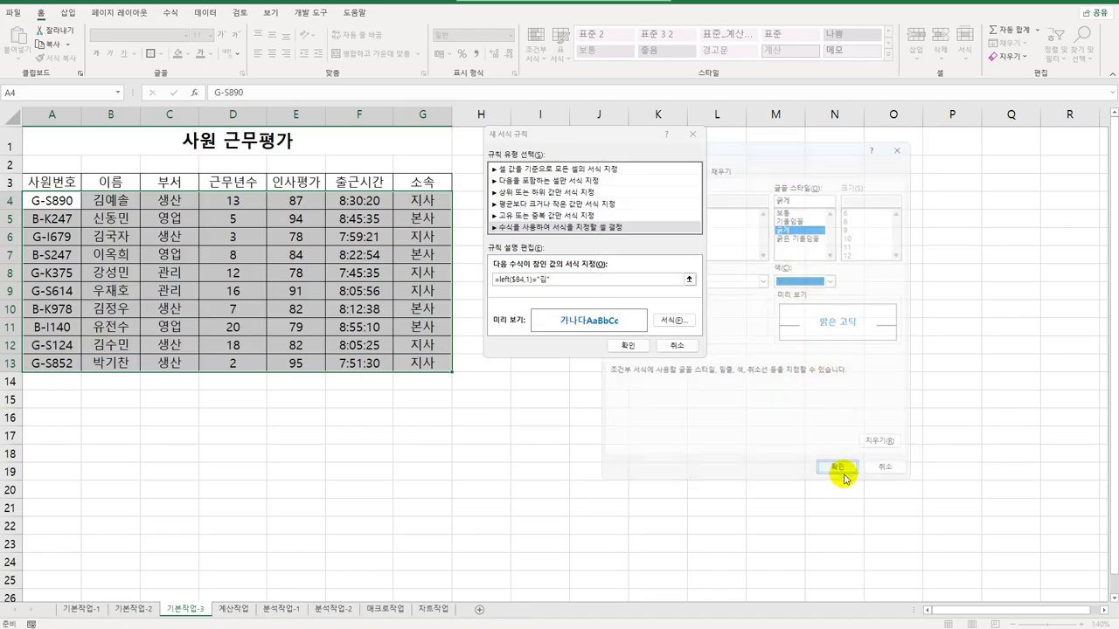
click(626, 346)
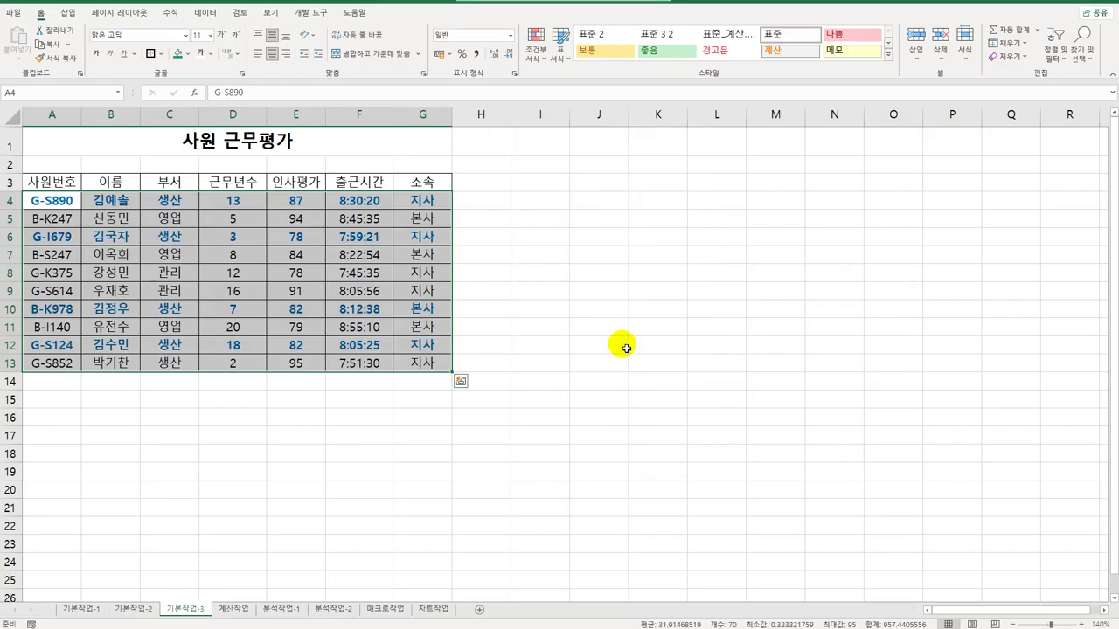
click(625, 348)
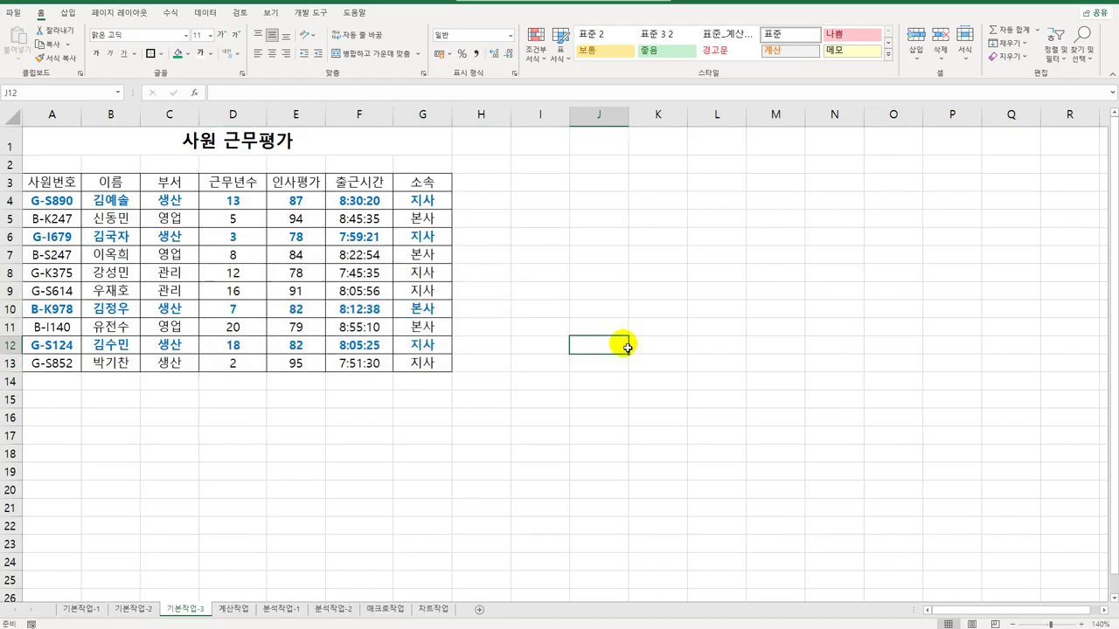
On the 계산작업 sheet, enter =WEEKDAY(B3,1) in E3 of 표1 and fill it down to E11
click(236, 610)
scroll(351, 286, up, 1)
click(338, 174)
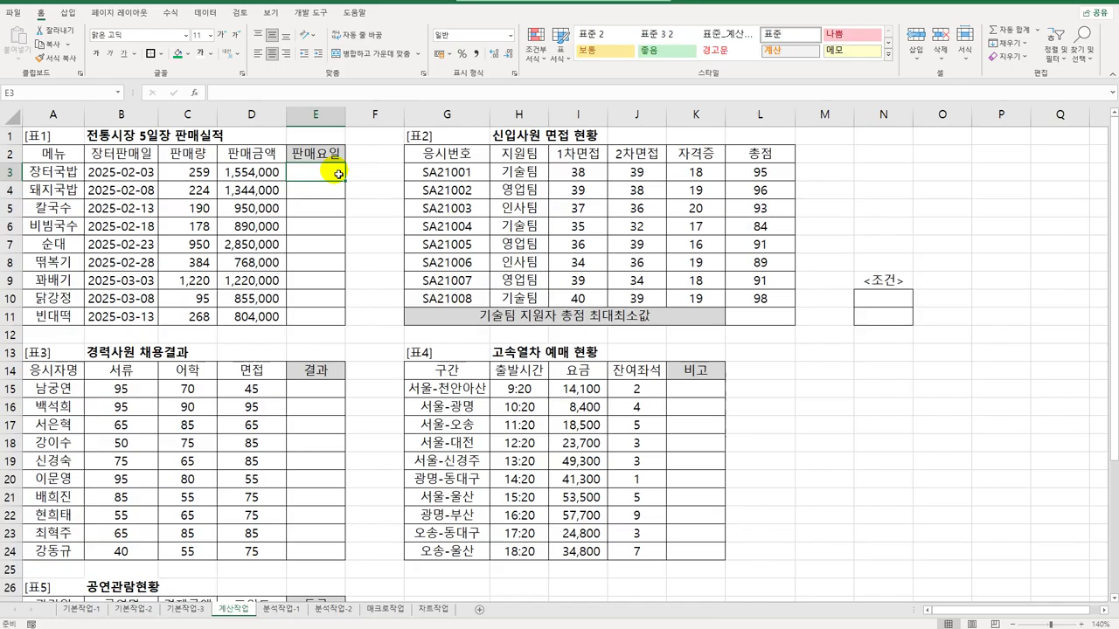
text(=)
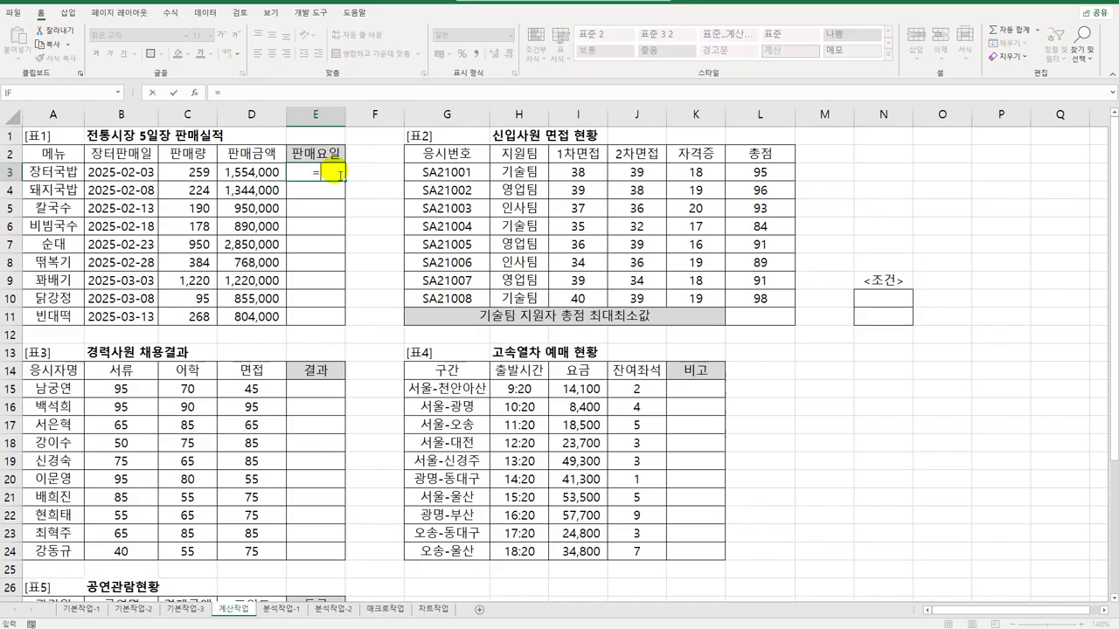
text(wee)
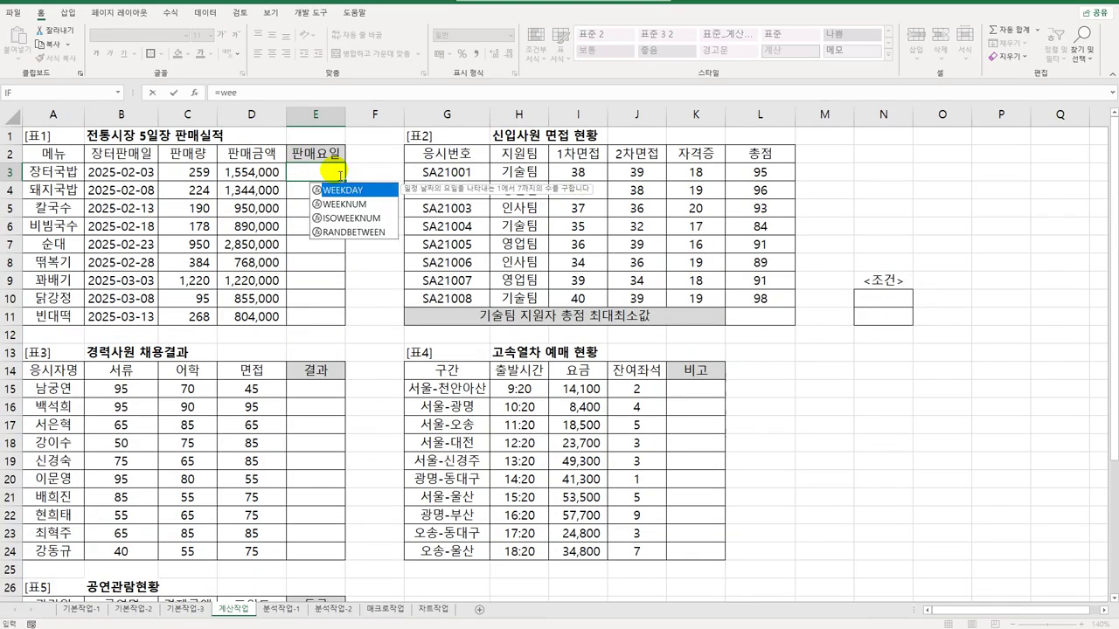
key(Tab)
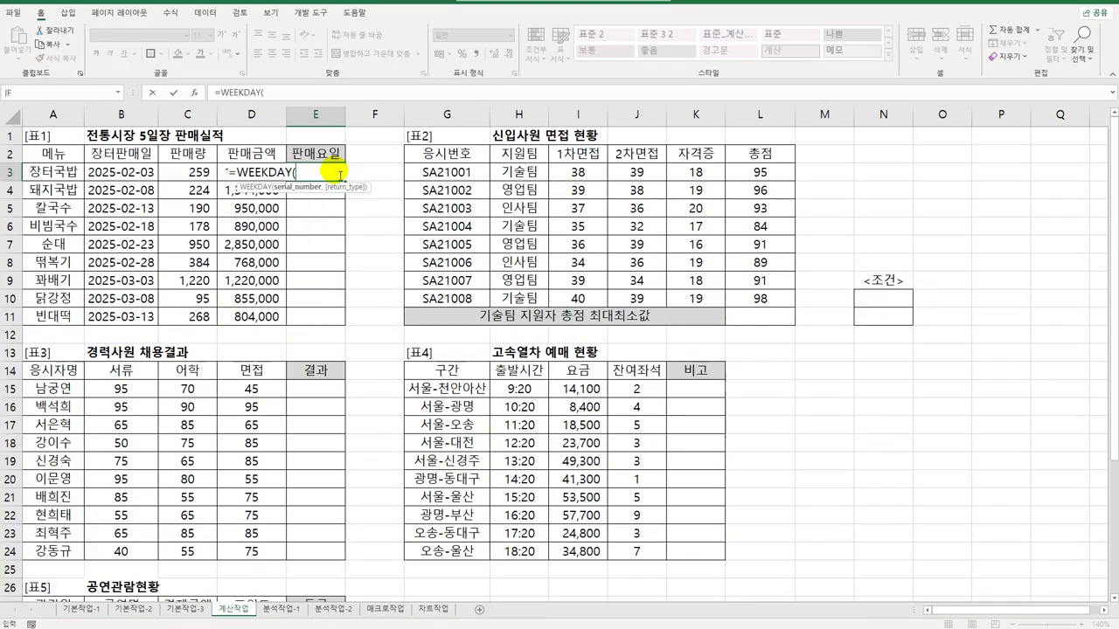
click(152, 175)
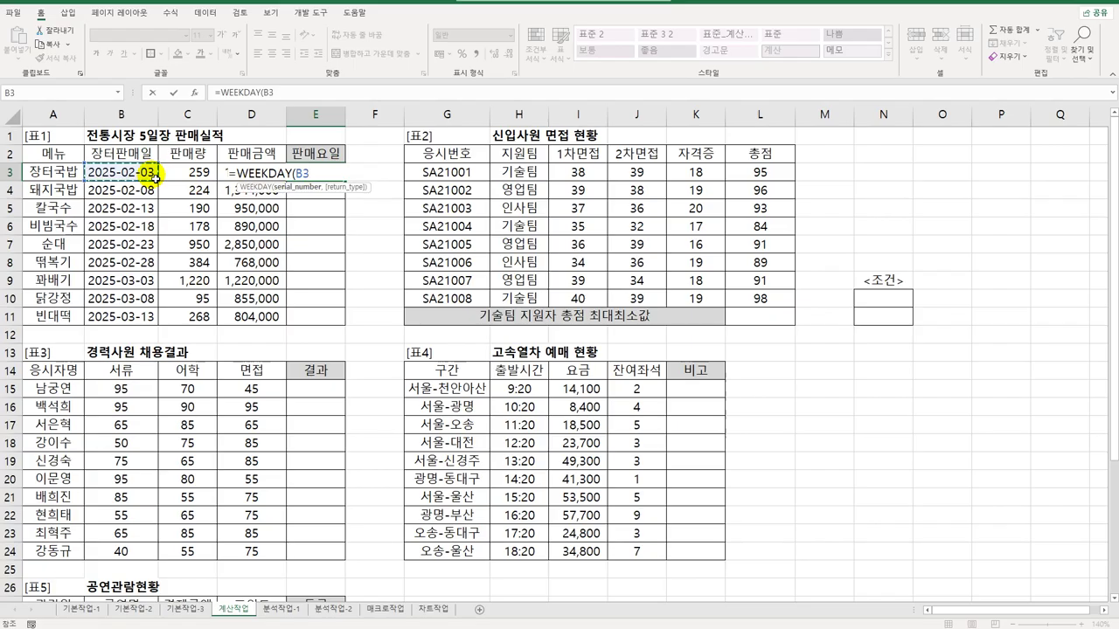
text(,)
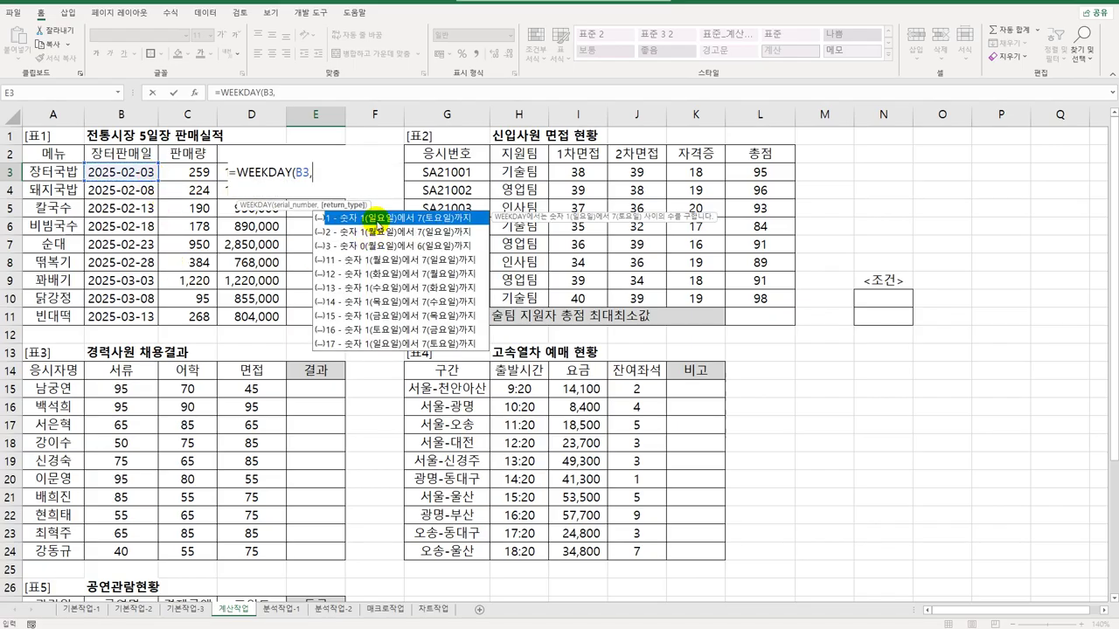
double_click(377, 219)
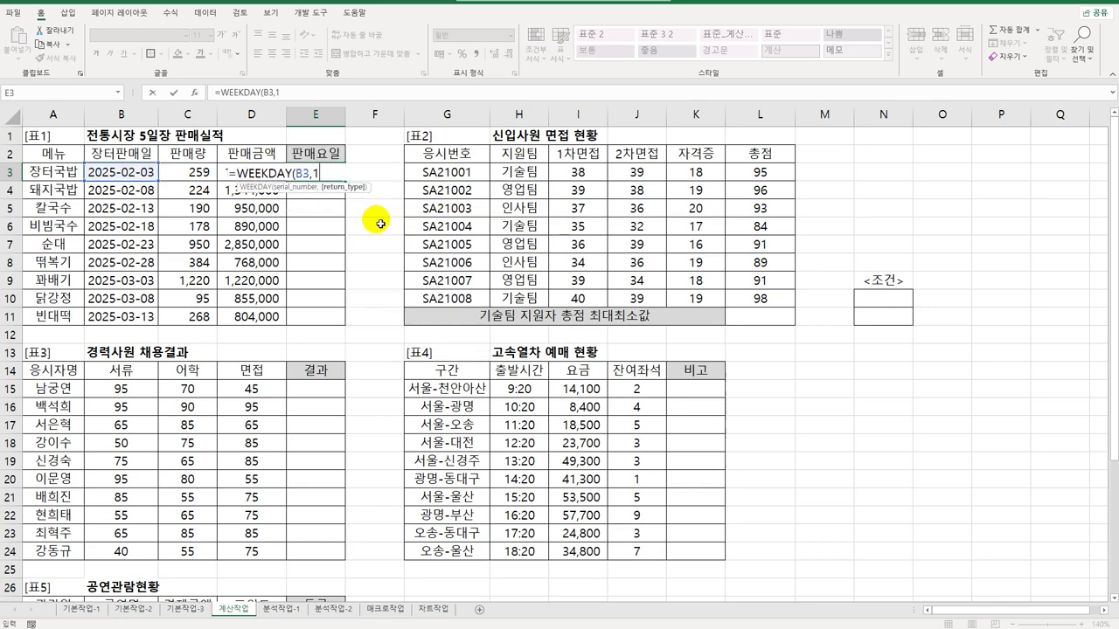
key(Return)
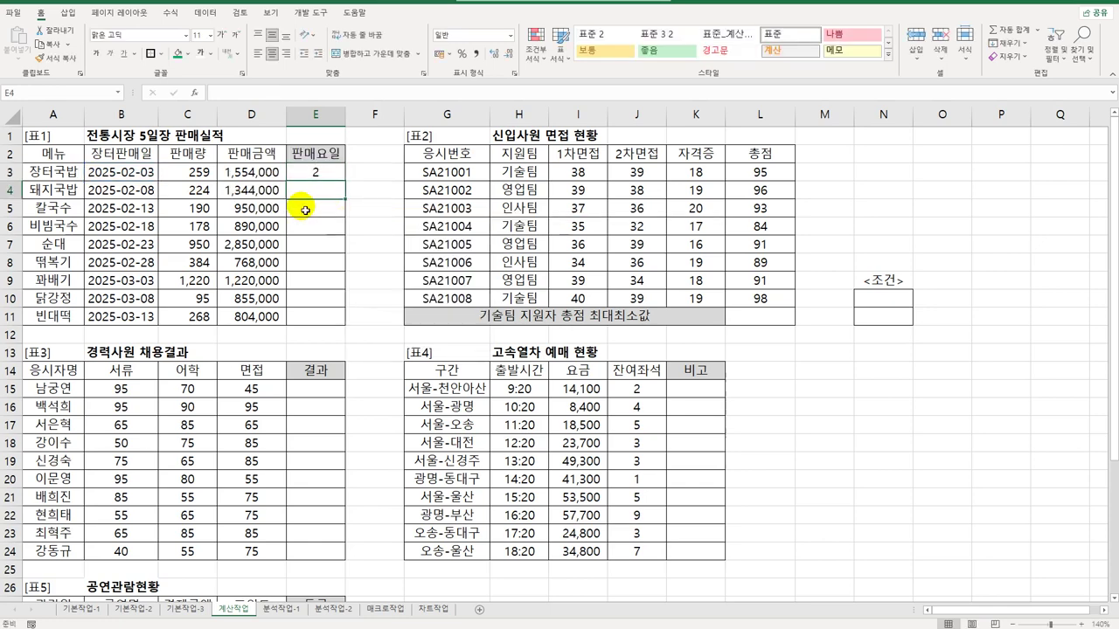
click(314, 174)
drag(347, 181, 348, 328)
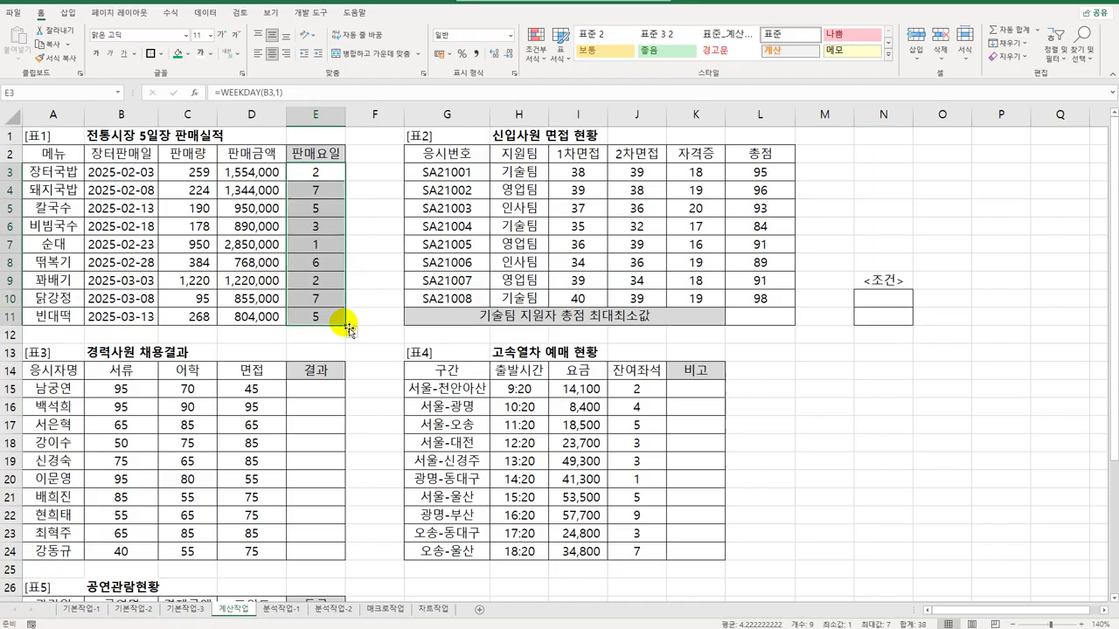
Wrap the WEEKDAY formula in E3 in a SWITCH function and open its function arguments for editing
double_click(319, 169)
click(237, 172)
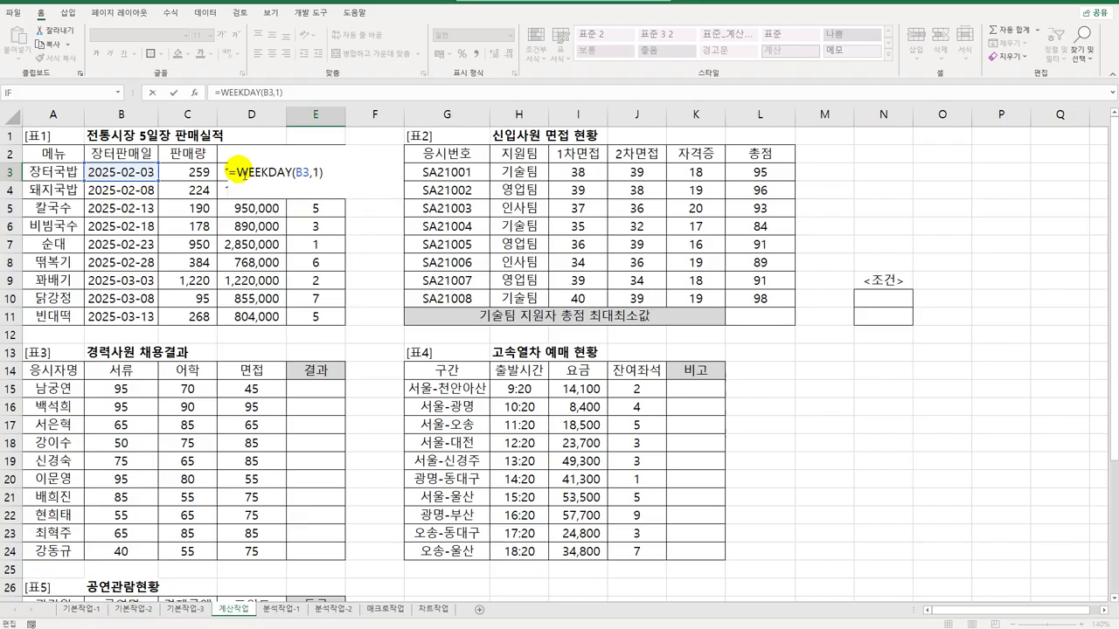
text(sw)
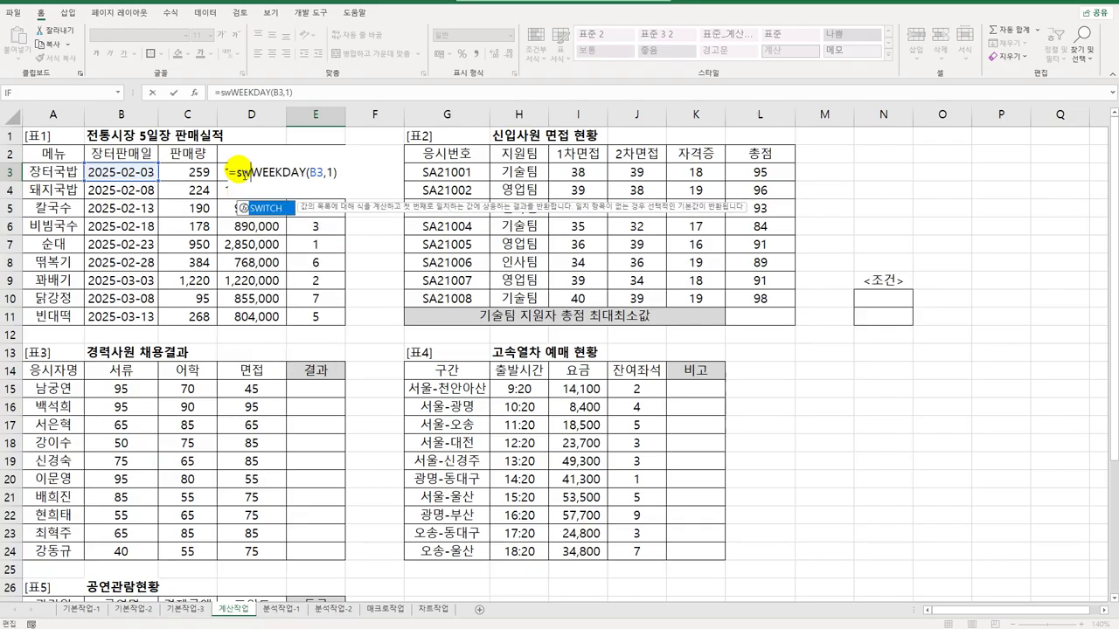
double_click(275, 210)
click(259, 168)
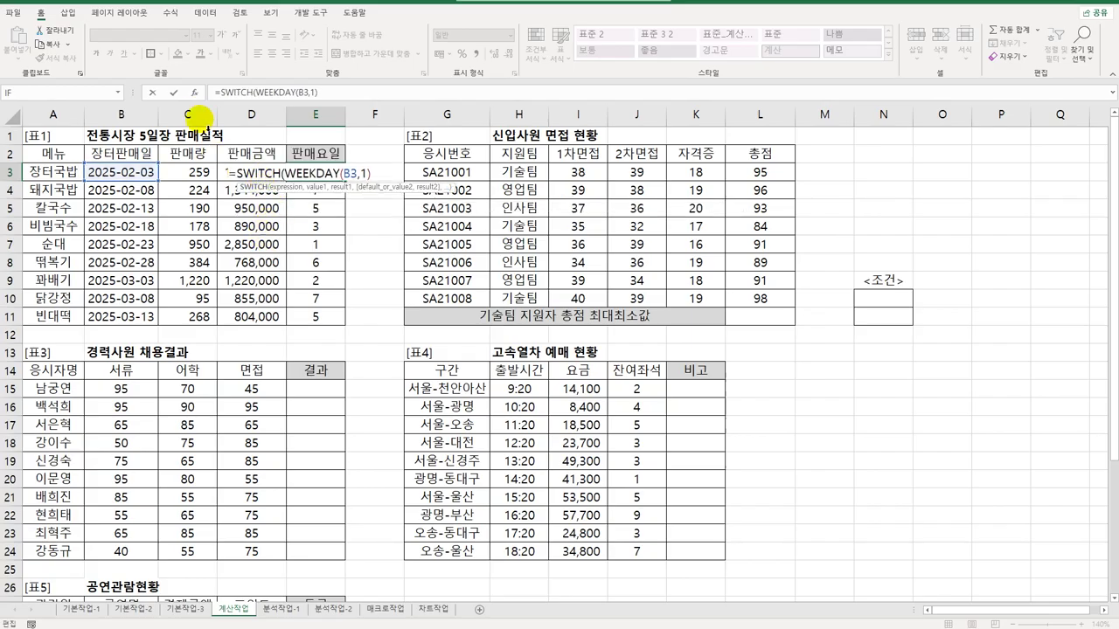
click(196, 93)
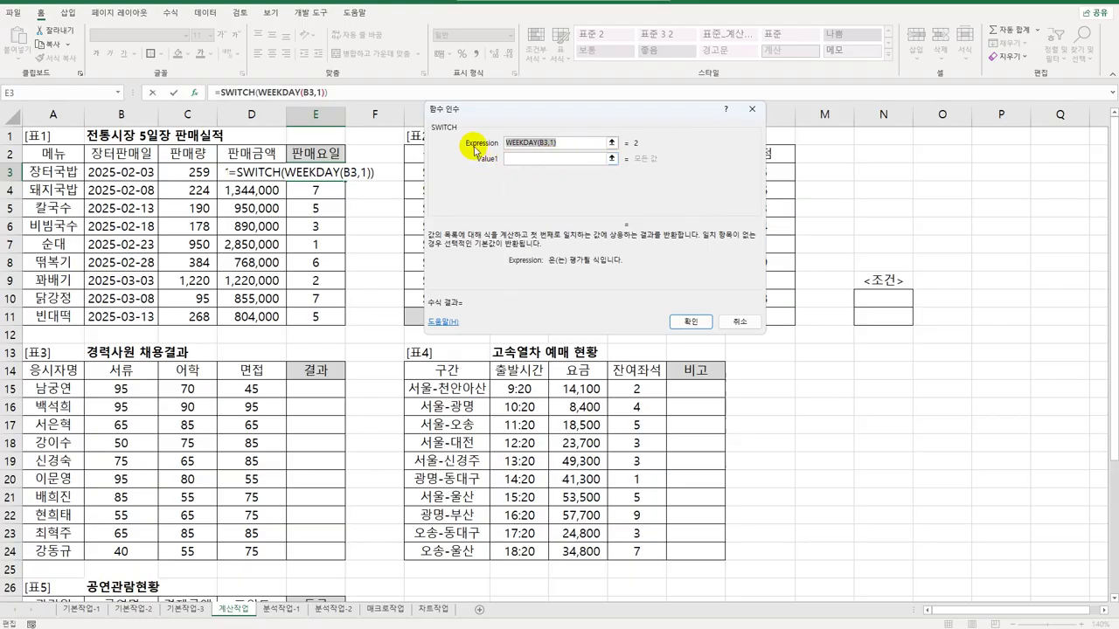
Set the first SWITCH value to 1 with the result 일요일
click(516, 160)
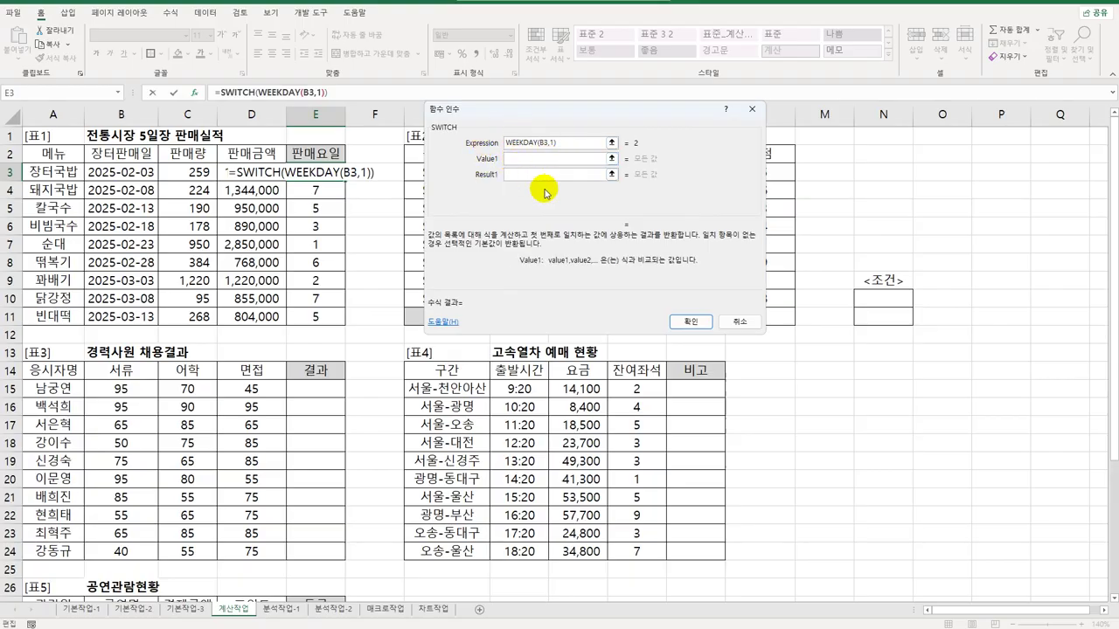
text(1)
click(543, 179)
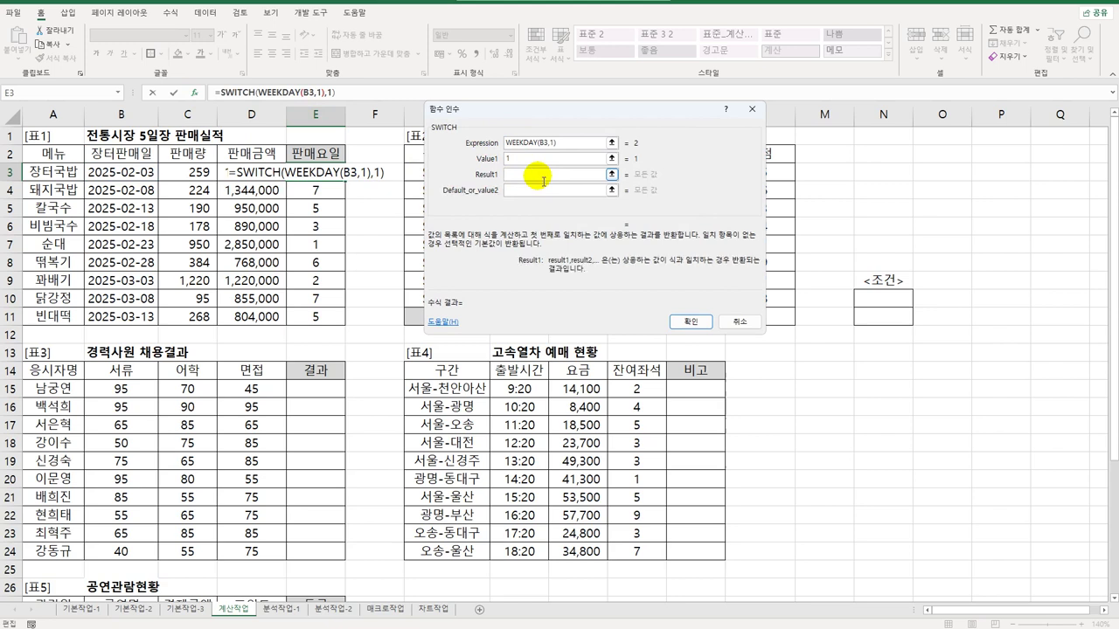
text(일요)
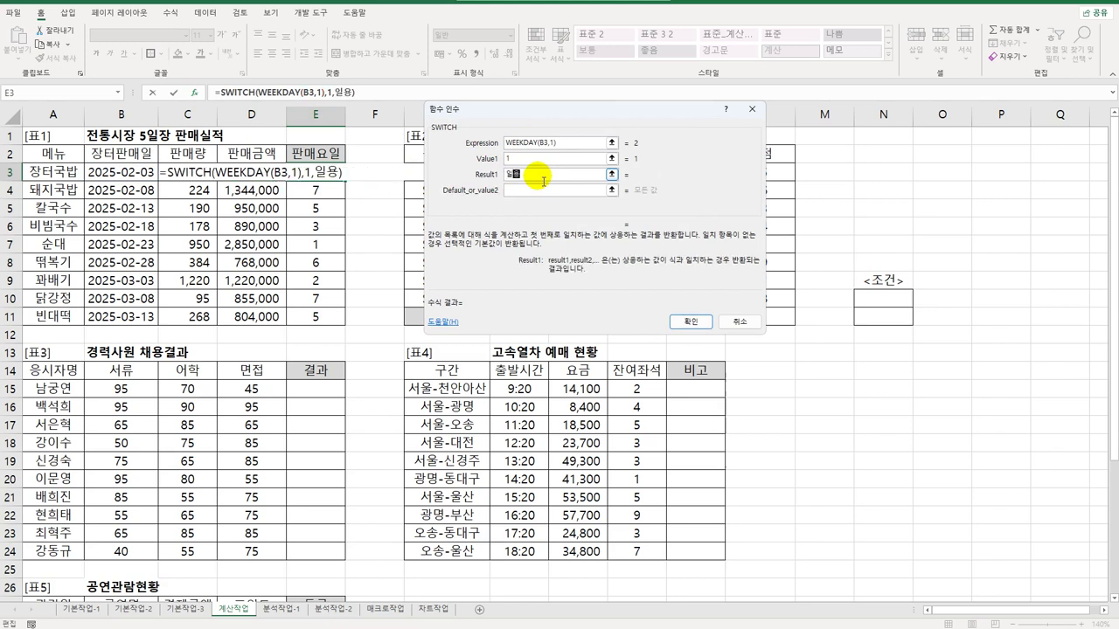
text(일)
key(Tab)
Add the SWITCH pairs 2 with 월요일, 3 with 화요일 and 4 with 수요일 to the E3 formula
text(2)
key(Tab)
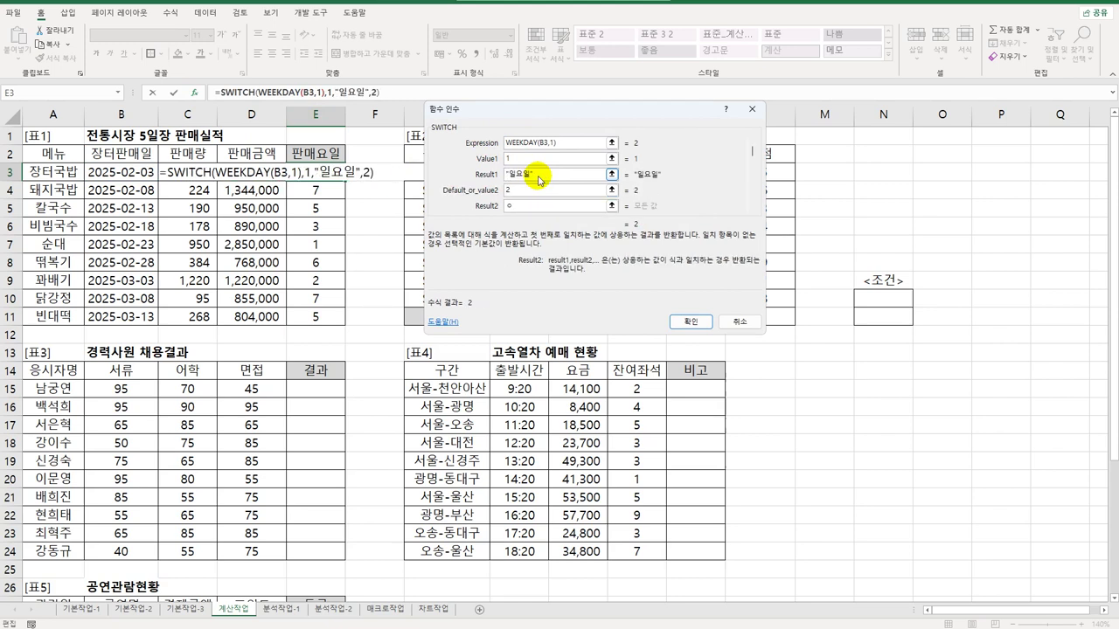
text(월요일)
key(Tab)
text(3)
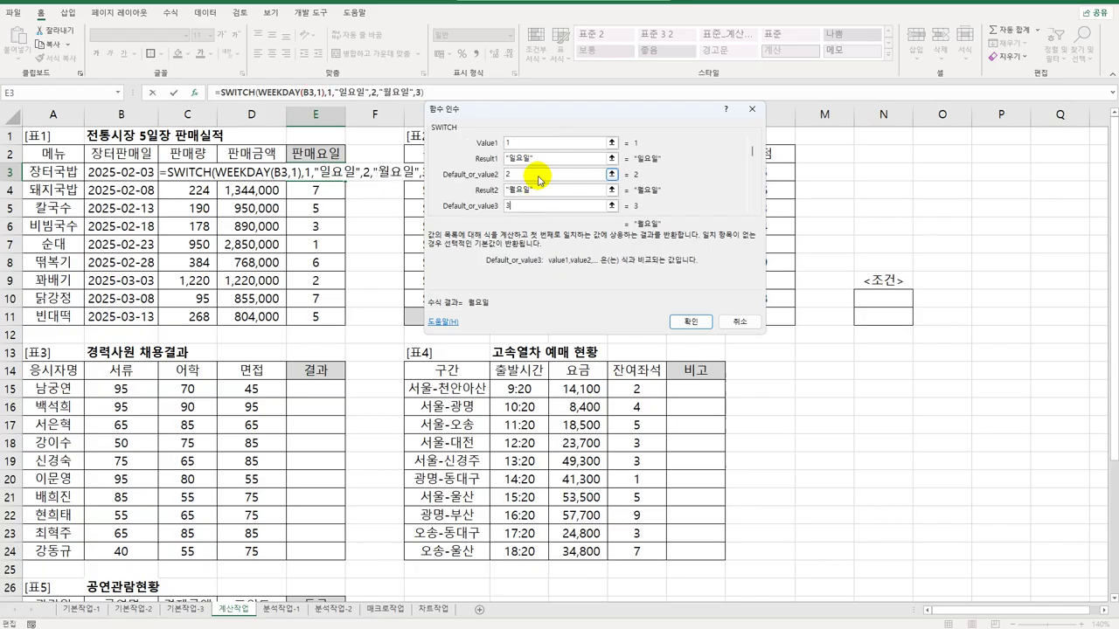
key(Tab)
text(화요일)
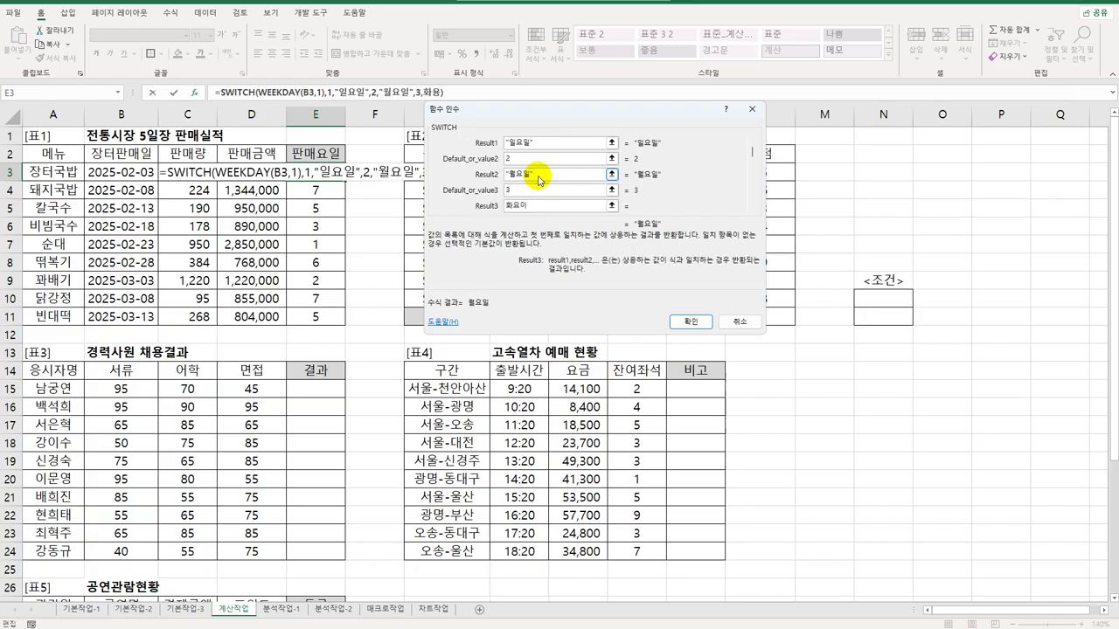
key(Tab)
text(4)
key(Tab)
text(수요일)
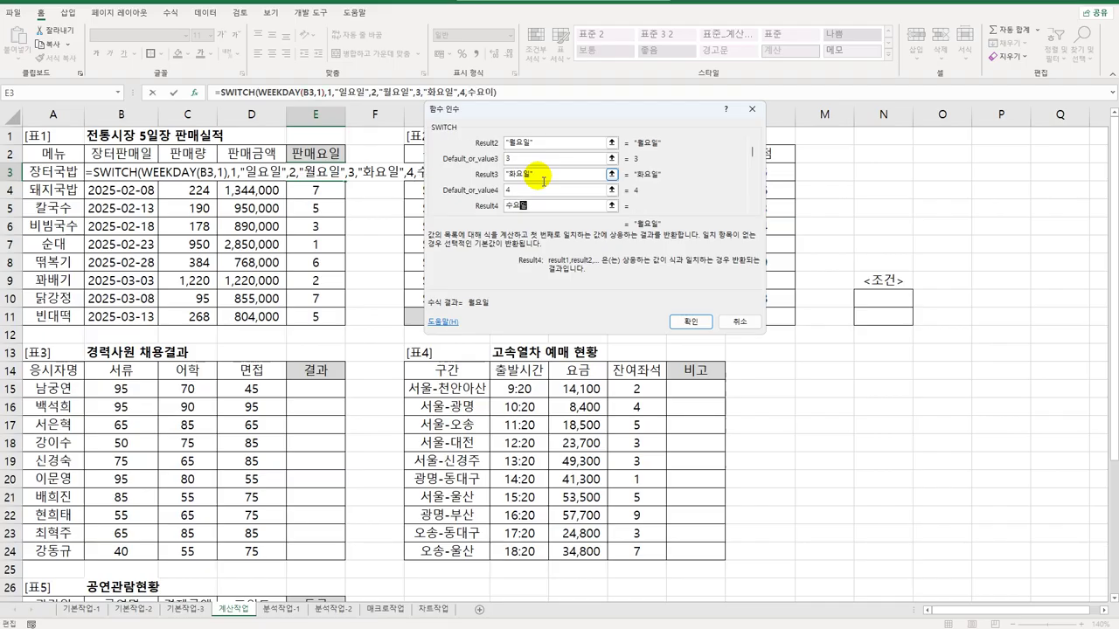
Add the SWITCH pairs 5 with 목요일 and 6 with 금요일 to the E3 formula
key(Tab)
text(6)
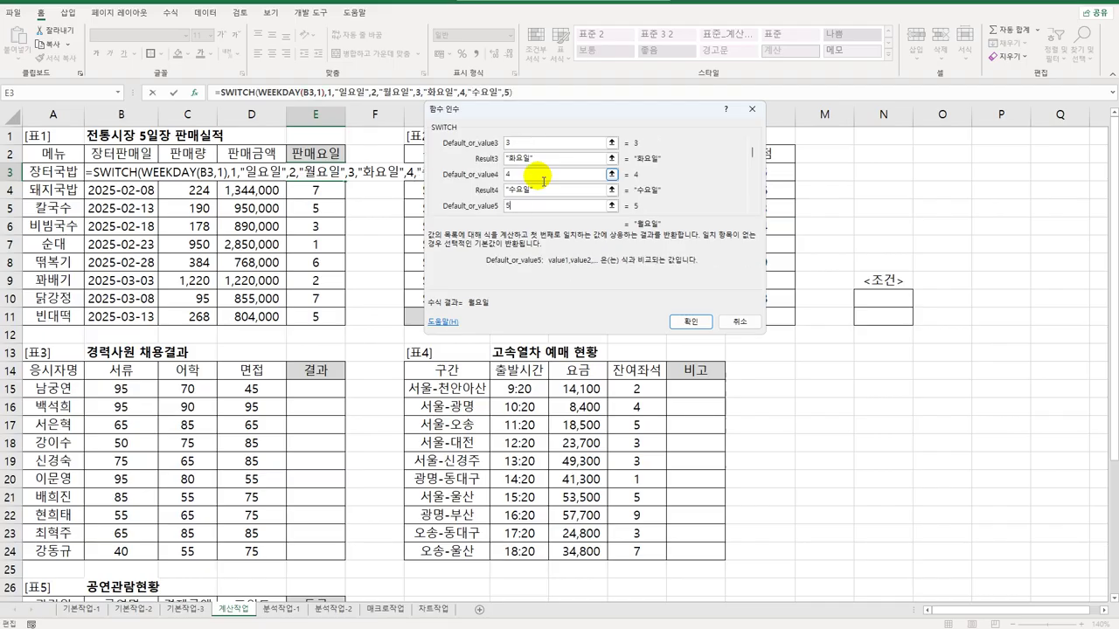
key(Tab)
text(목요일)
key(Tab)
text(6)
key(Tab)
text(금요일)
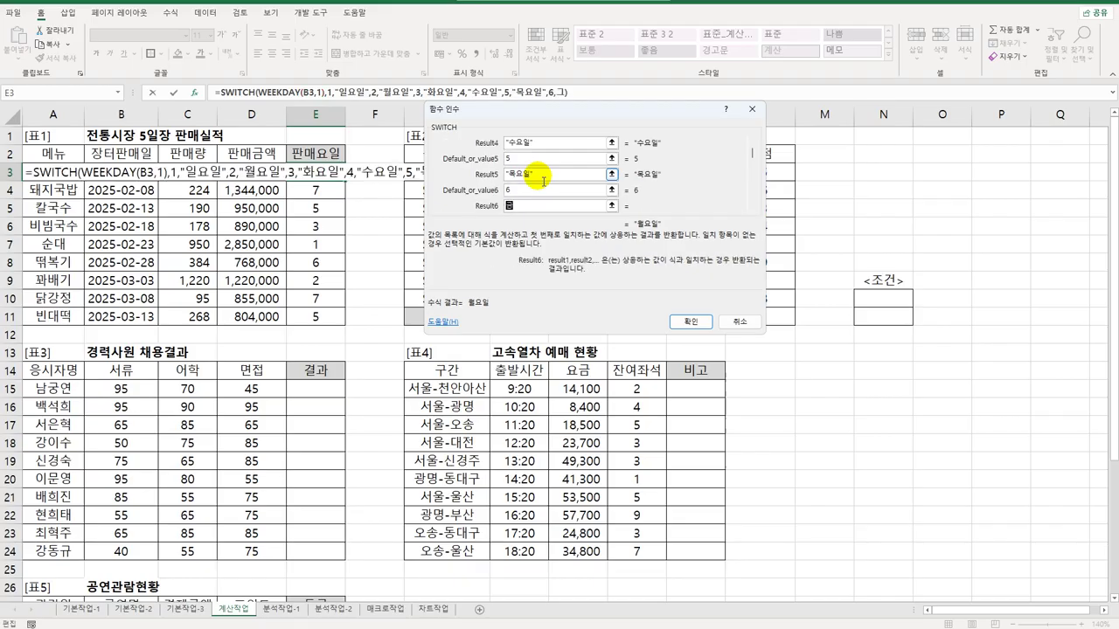
Complete the SWITCH formula with 7 as 토요일 and fill it from E3 down to E11
key(Tab)
text(7)
key(Tab)
text(토요일)
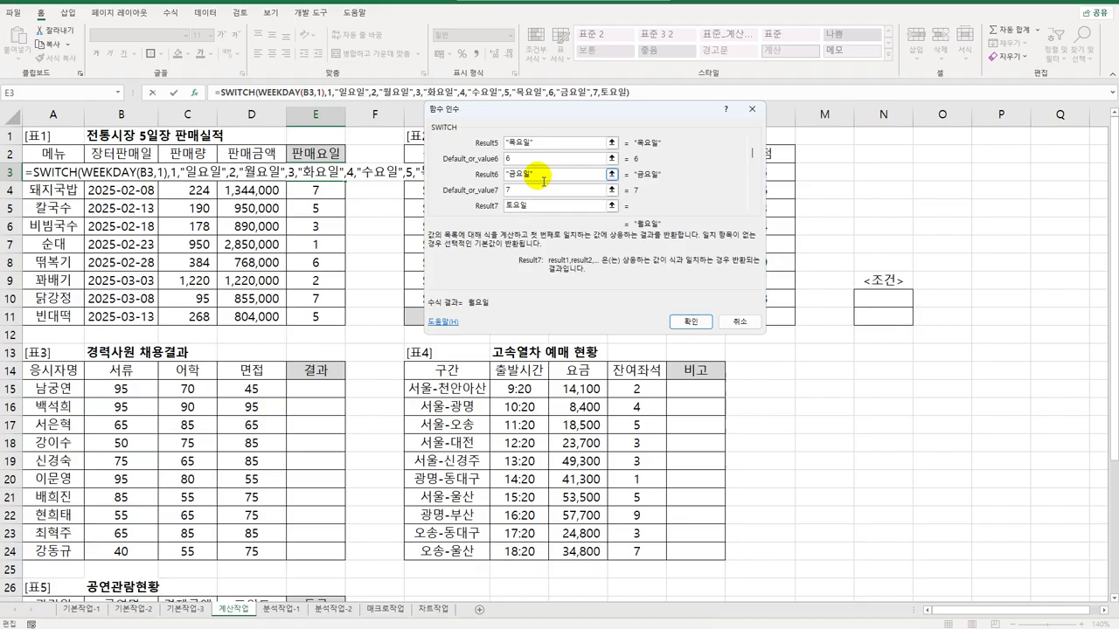
click(686, 321)
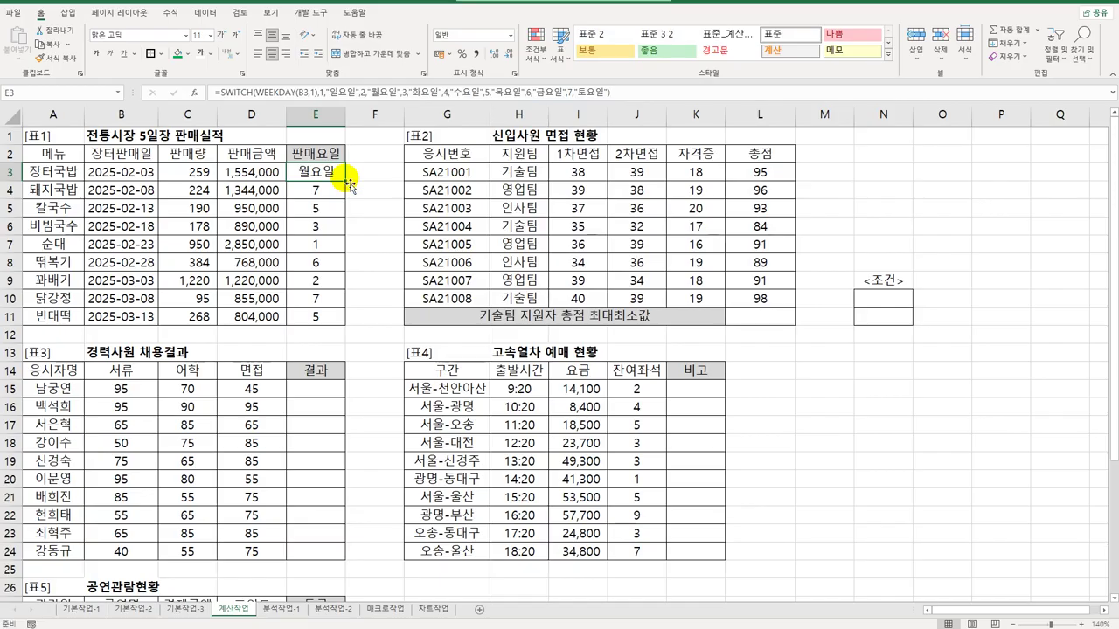
drag(346, 180, 320, 329)
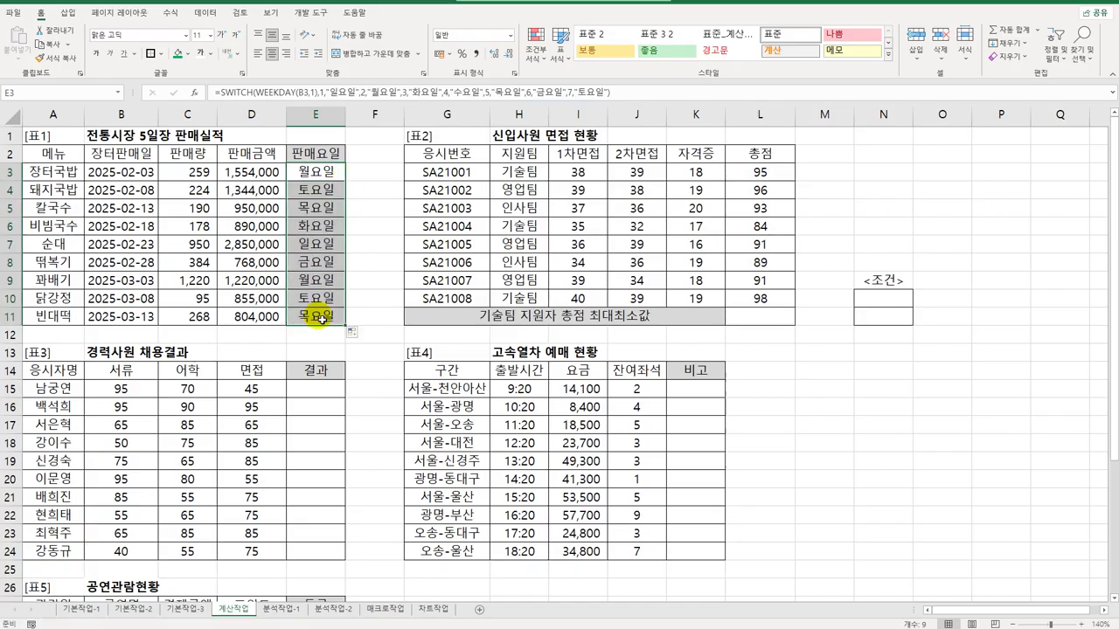
Copy the 지원팀 header and 기술팀 value from H2:H3 into the <조건> cells N10:N11
click(533, 155)
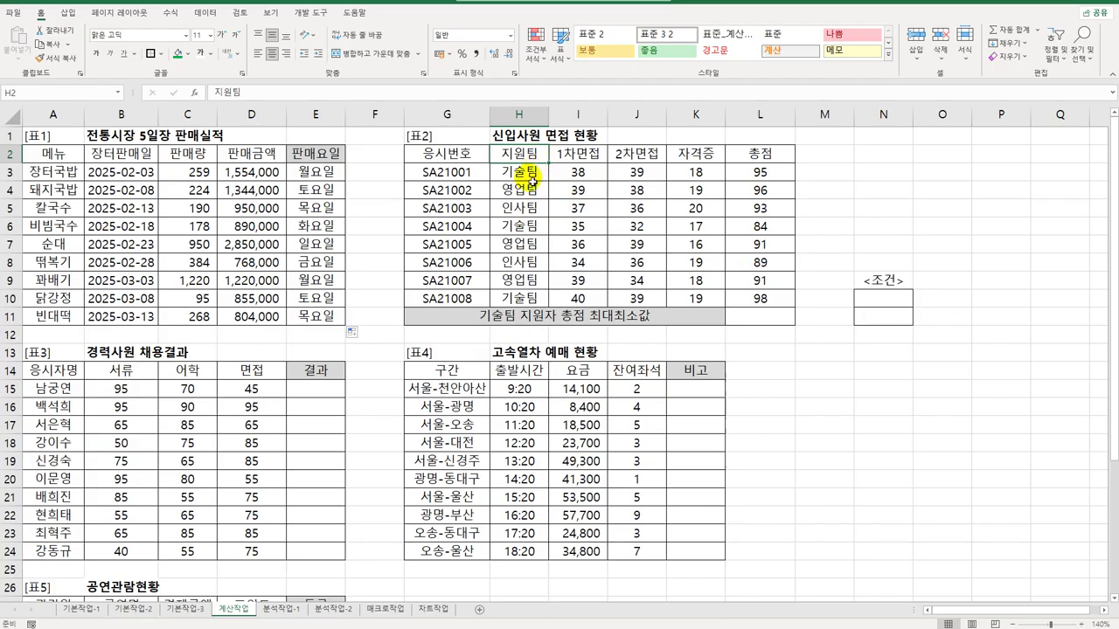
drag(528, 159, 524, 179)
key(ctrl+c)
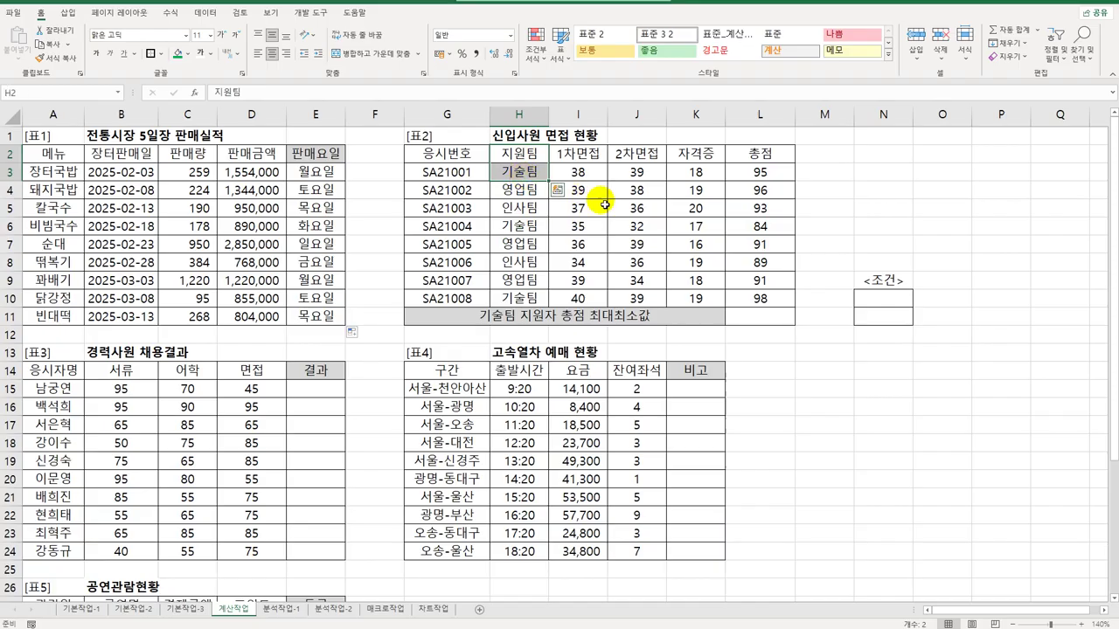
click(883, 299)
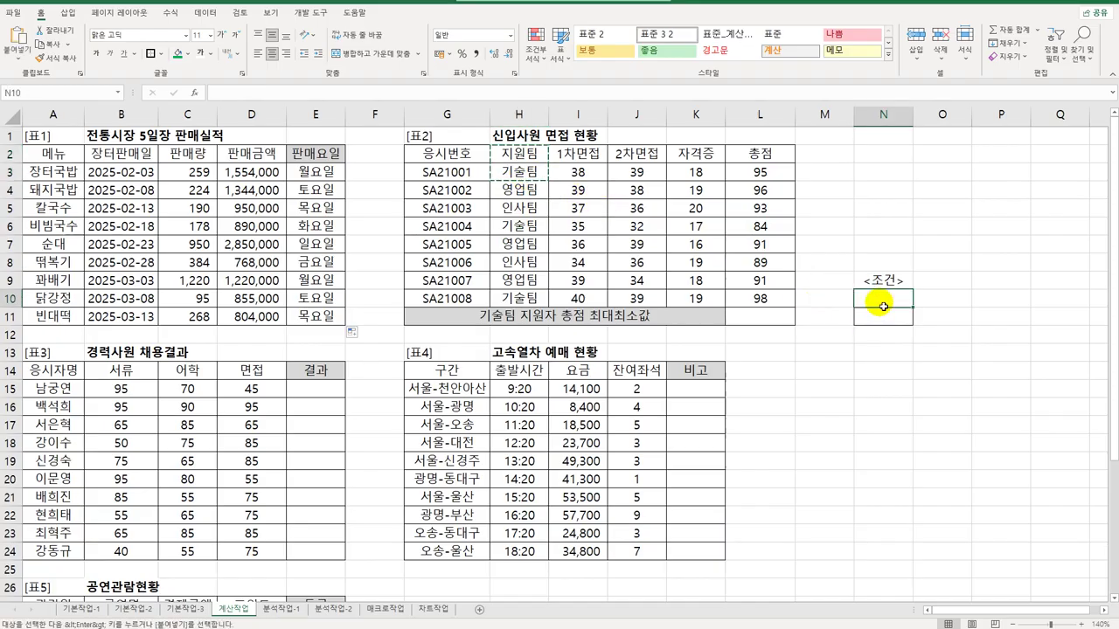
key(ctrl+v)
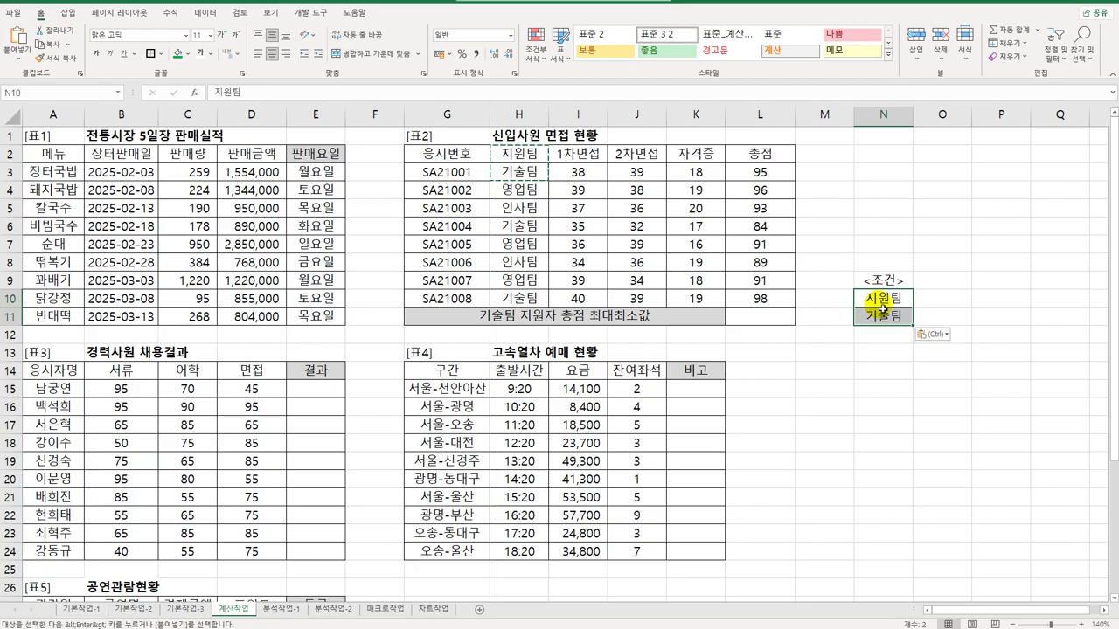
Enter a DMAX formula in L11 of 표2 with database G2:L10, field L2 and criteria N10:N11
click(760, 160)
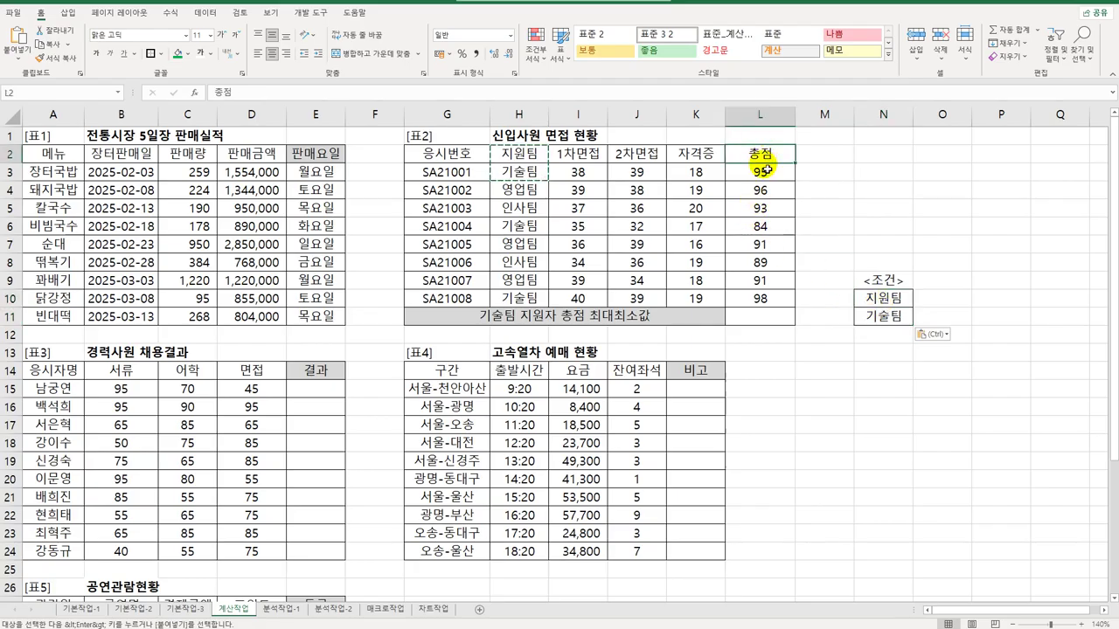
click(765, 326)
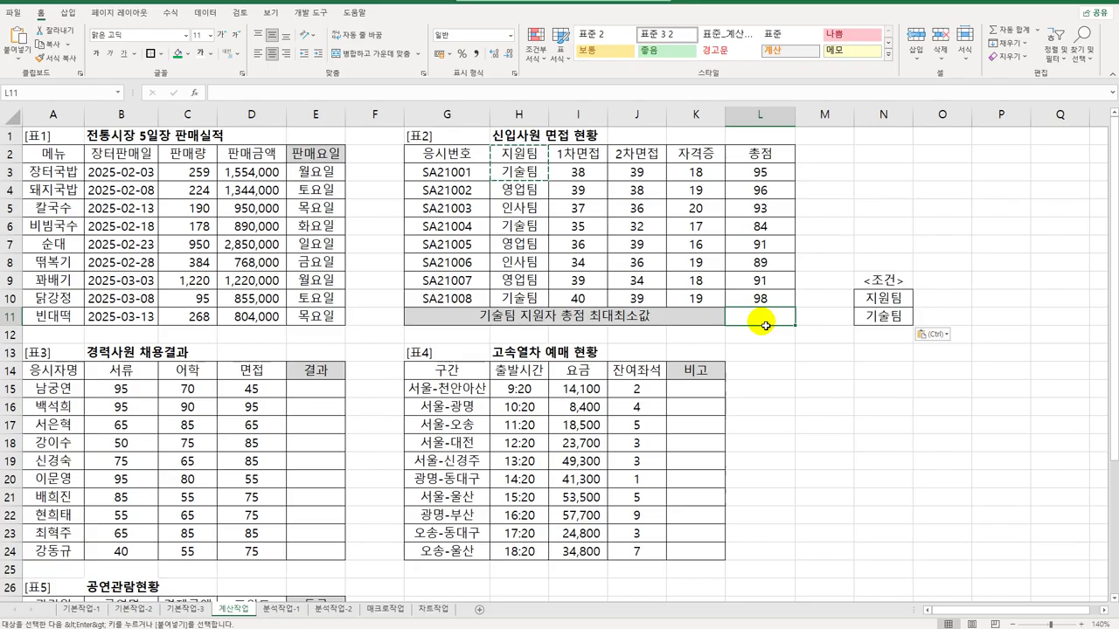
text(=)
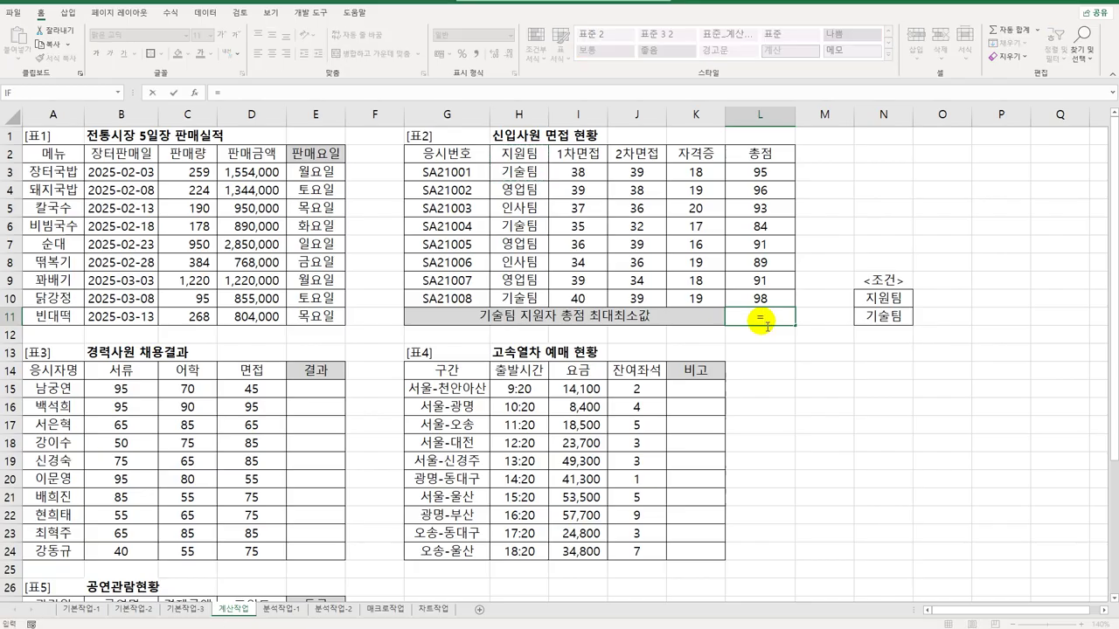
text(dm)
key(Tab)
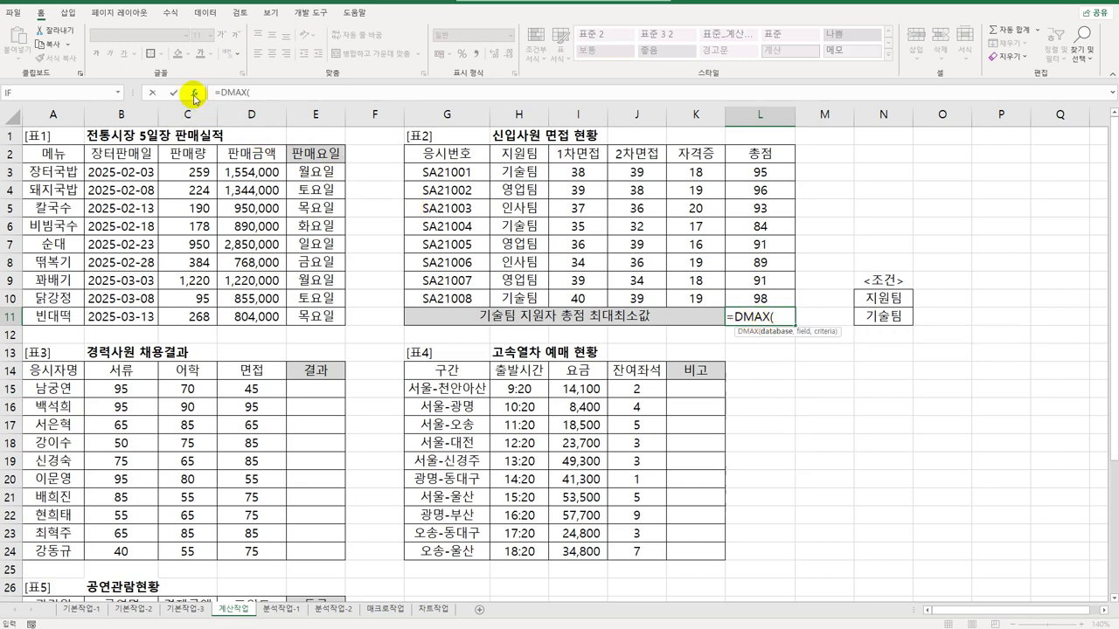
click(194, 94)
drag(565, 134, 296, 317)
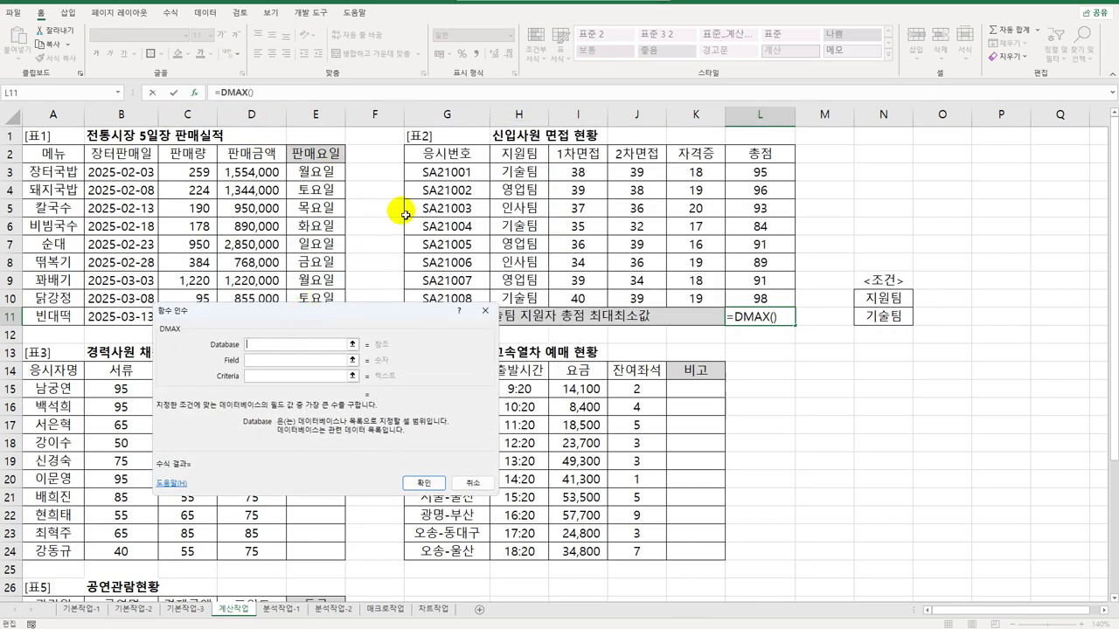
drag(445, 153, 759, 298)
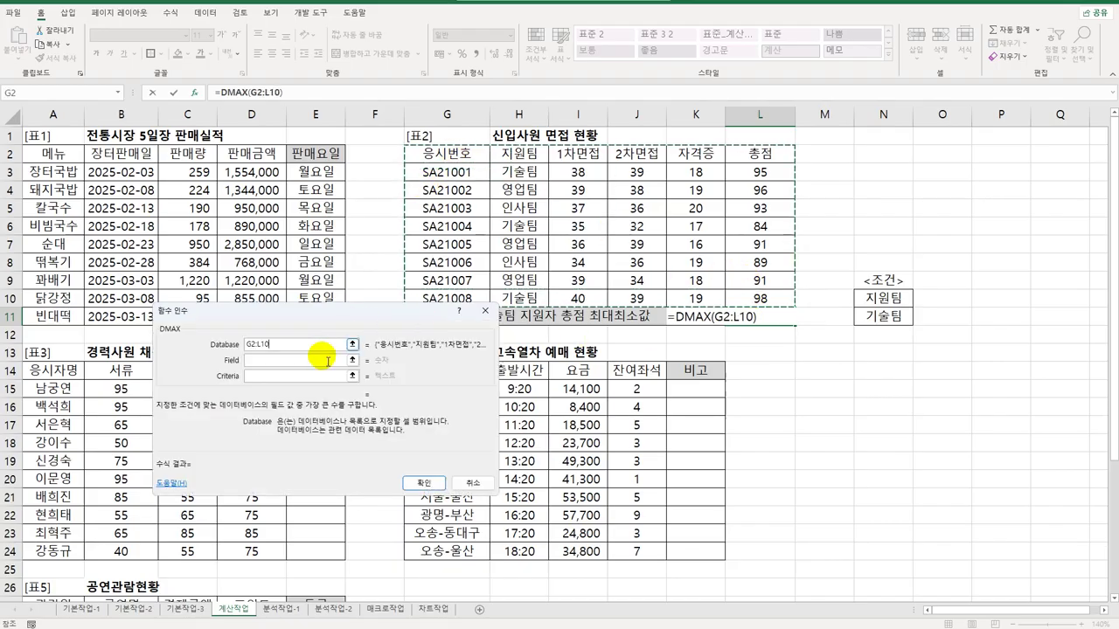
click(328, 359)
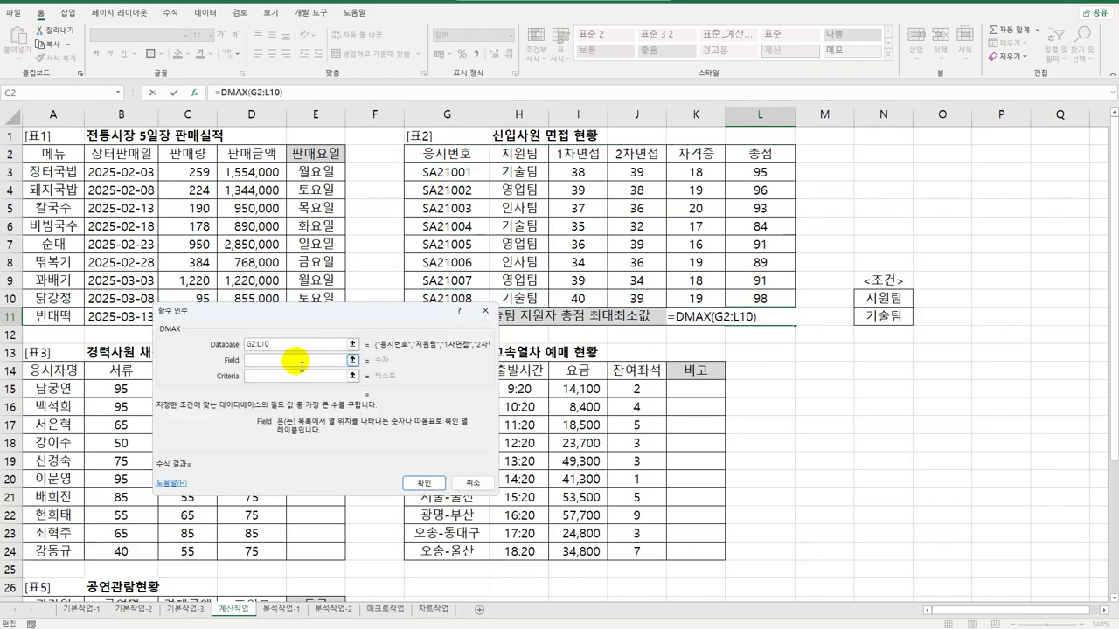
click(764, 153)
click(298, 376)
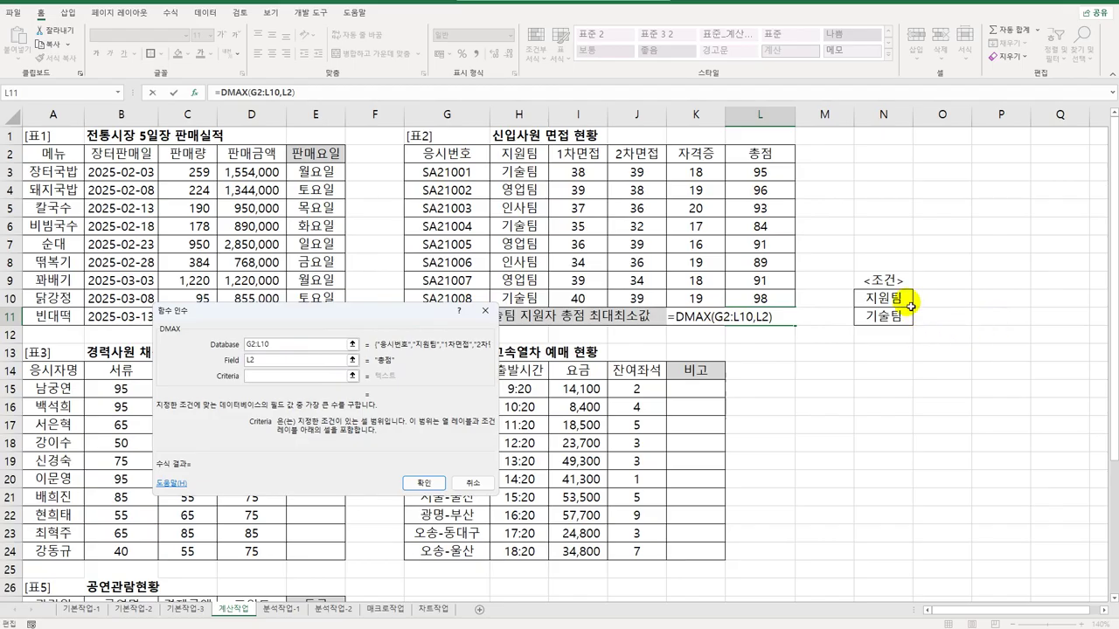
drag(910, 306, 894, 323)
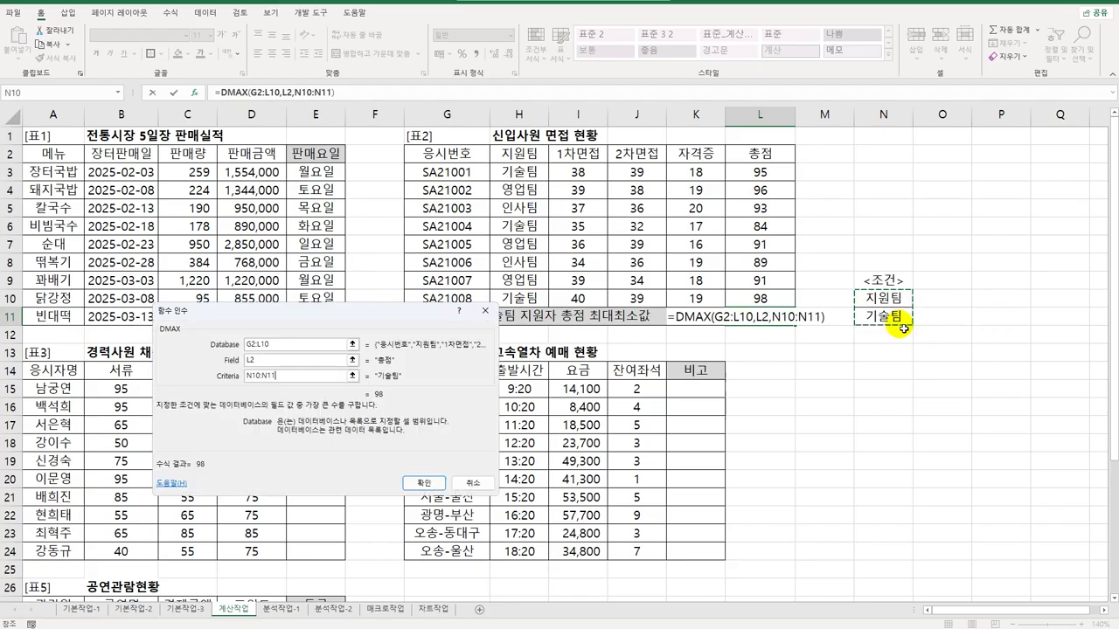
click(436, 482)
Extend the DMAX formula in L11 by joining the text "(최소 " and a DMIN function to it with &
double_click(771, 318)
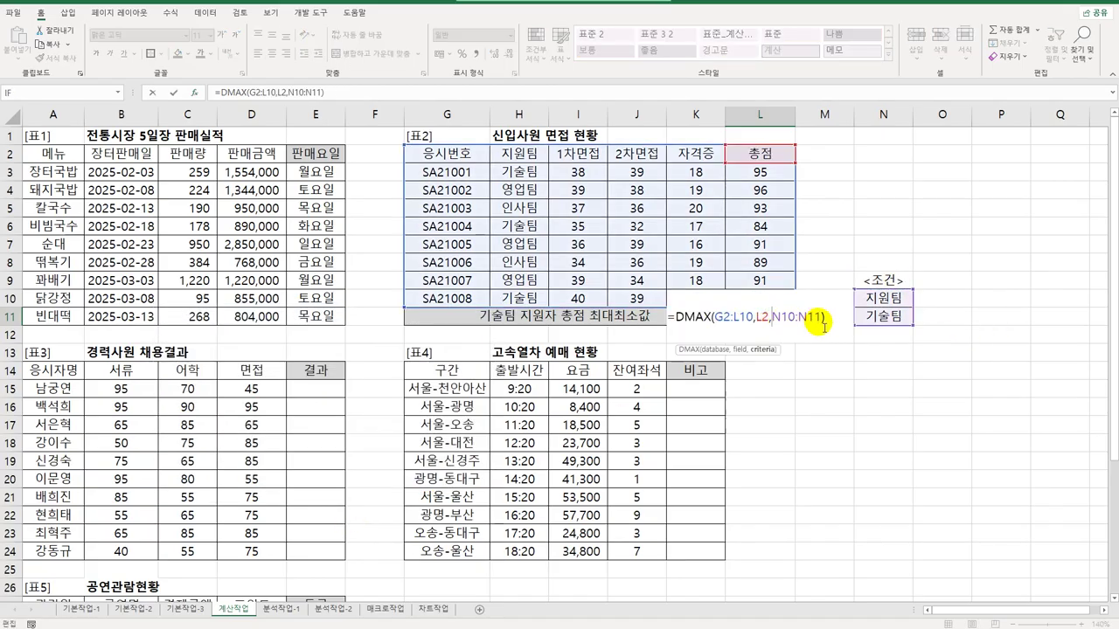
click(823, 320)
text(&)
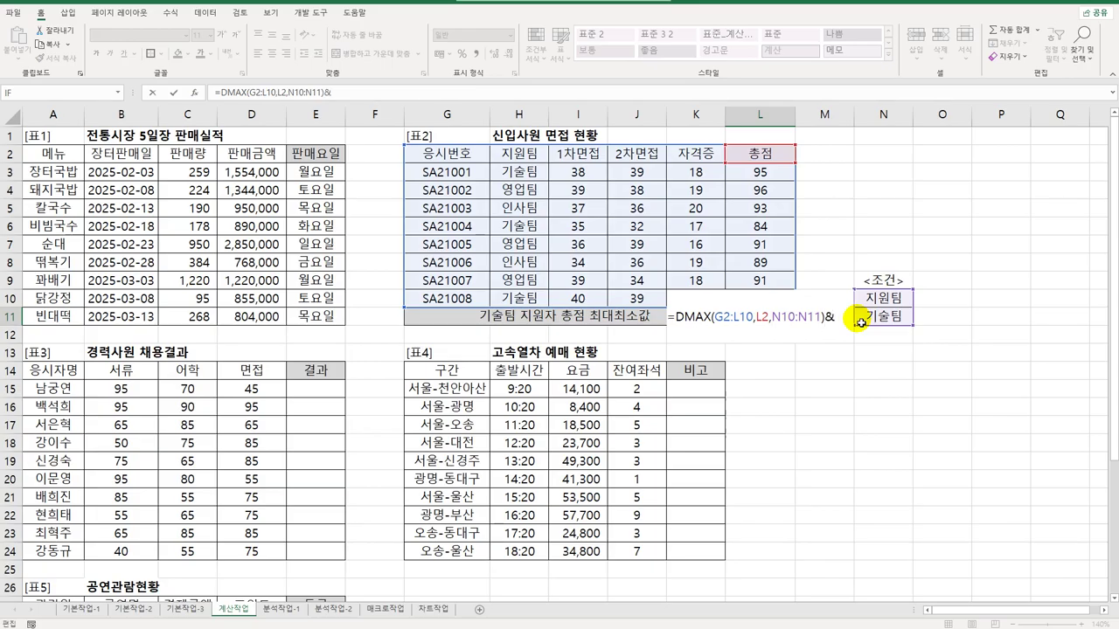
text("(최소)
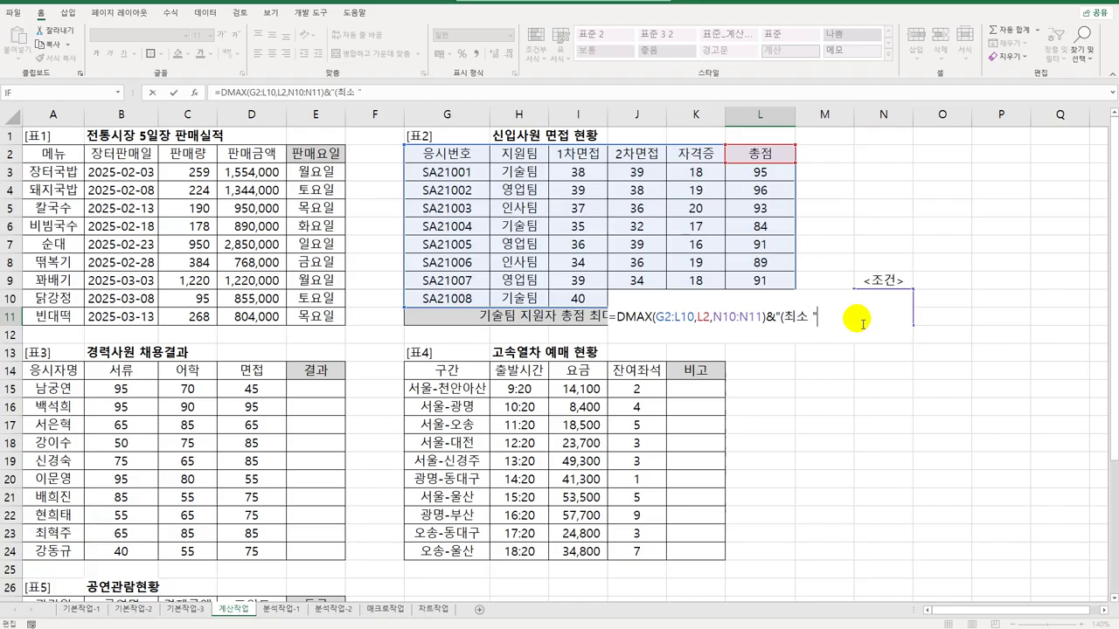
text( "&dmin)
key(Tab)
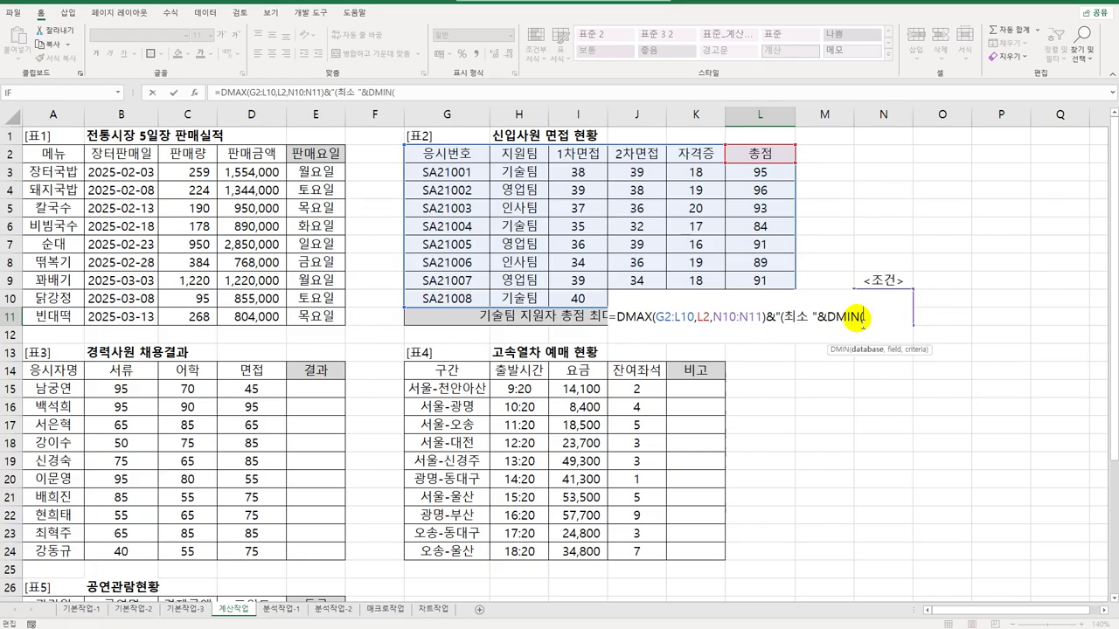
Set the DMIN arguments to database G2:L10, field L2 and criteria N10:N11 and accept the formula
click(194, 92)
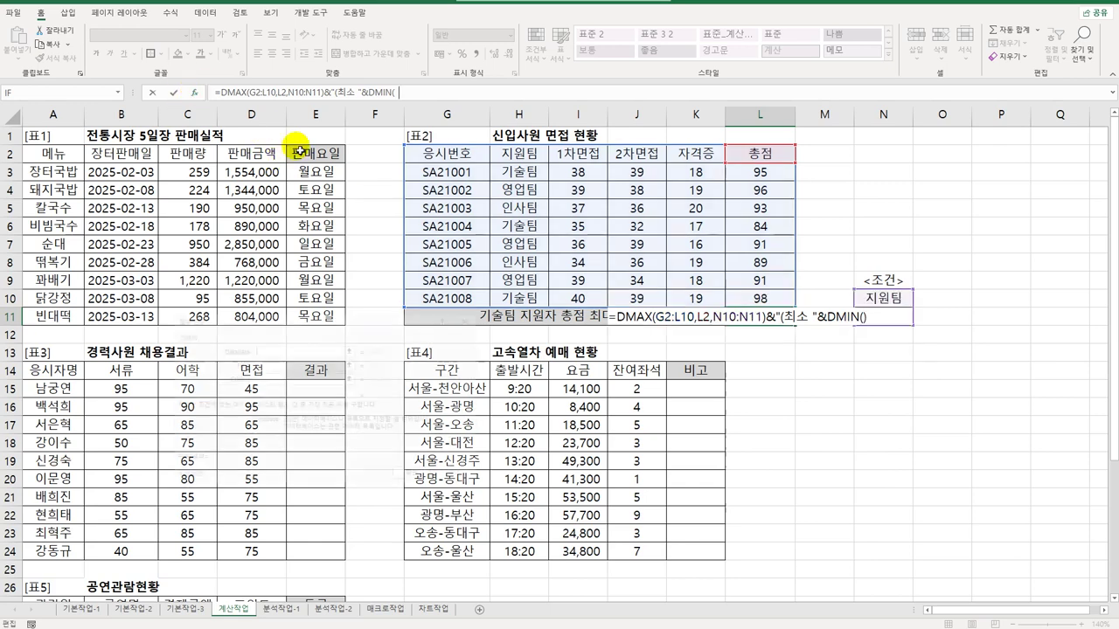
drag(463, 150, 755, 303)
click(288, 360)
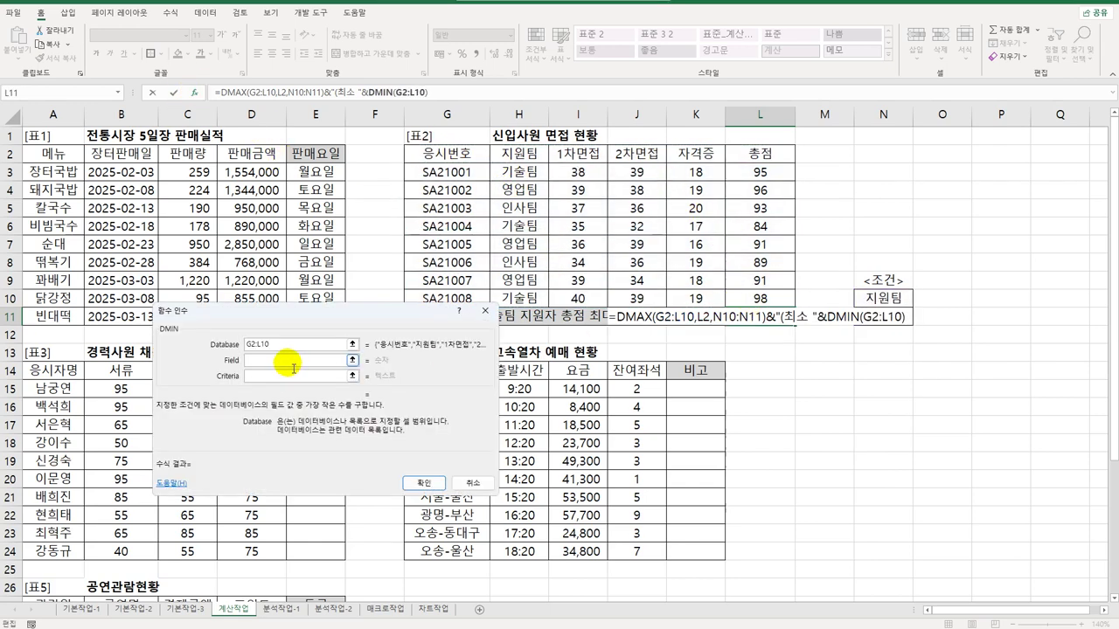
click(788, 152)
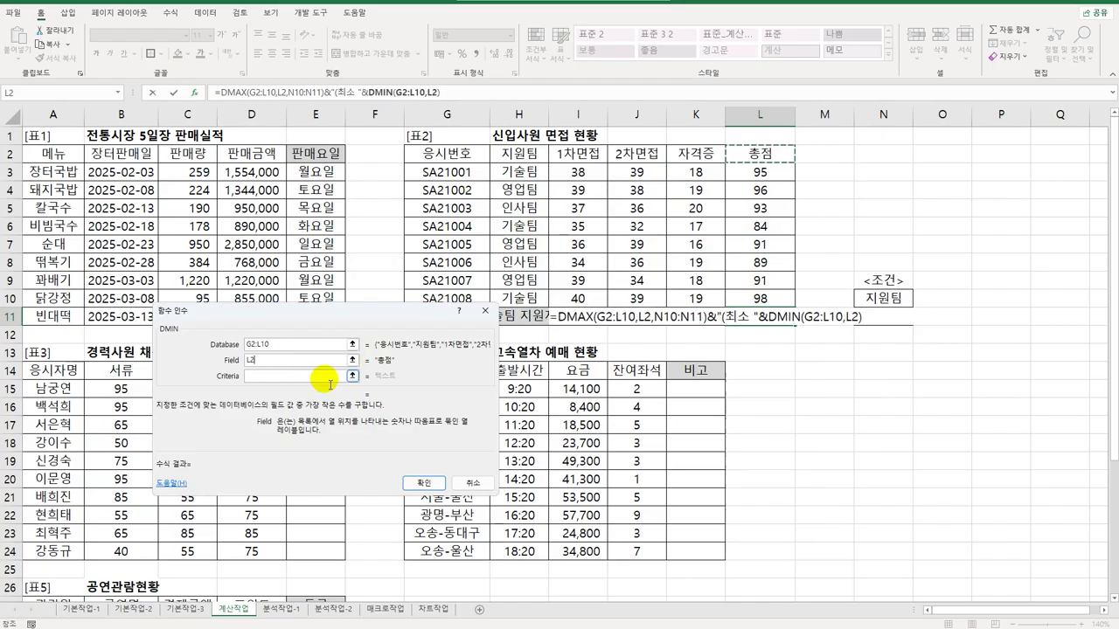
click(324, 377)
drag(878, 298, 884, 318)
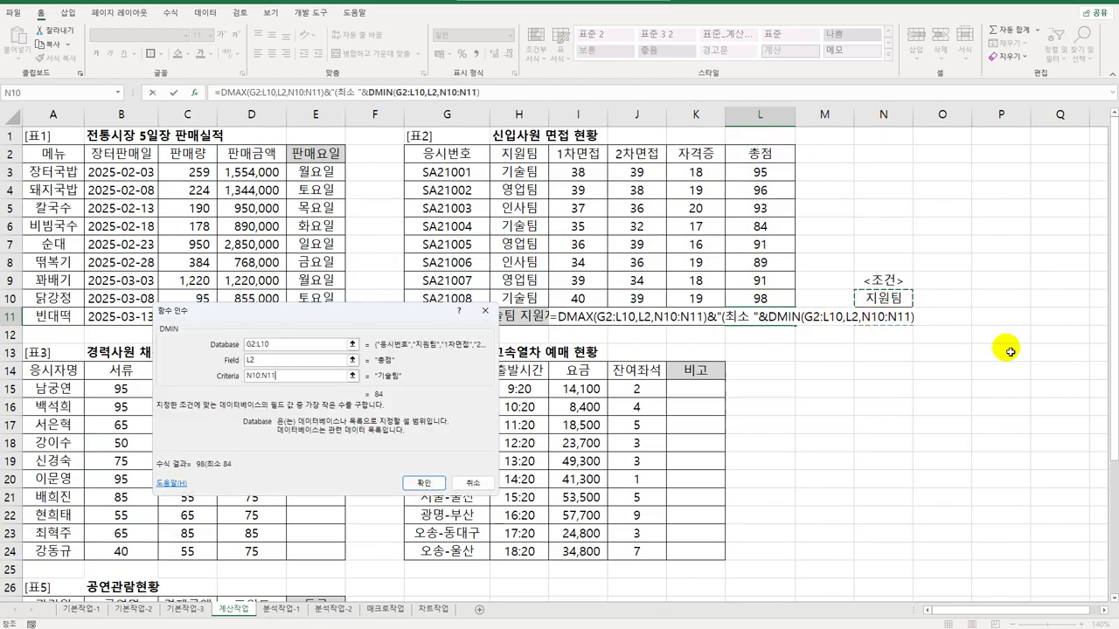
click(437, 483)
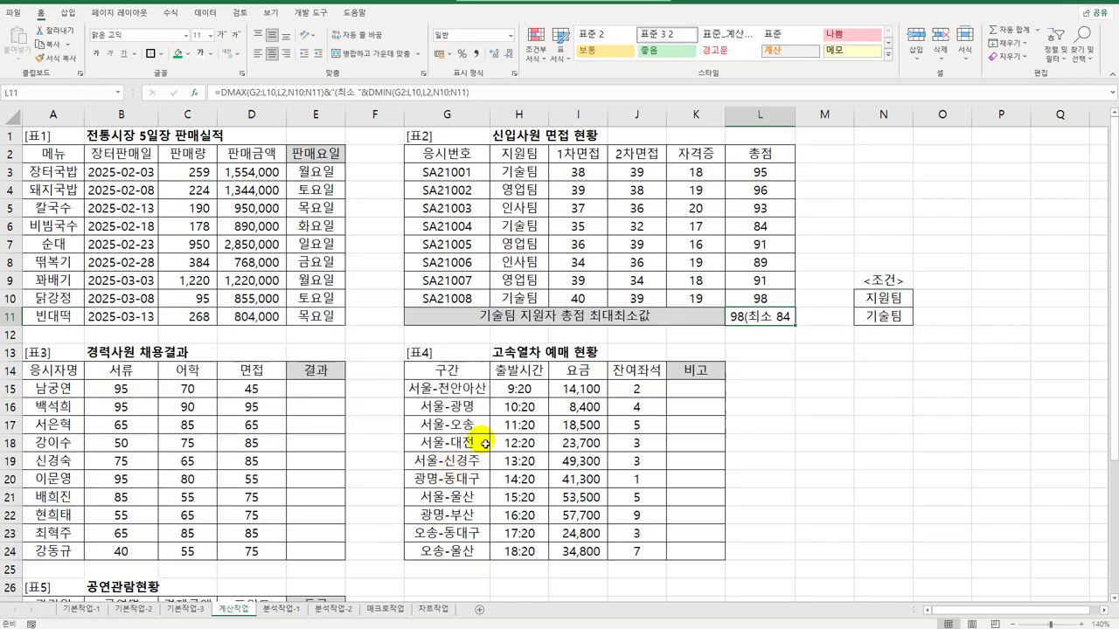
Append &")" to the end of the formula in L11
double_click(781, 320)
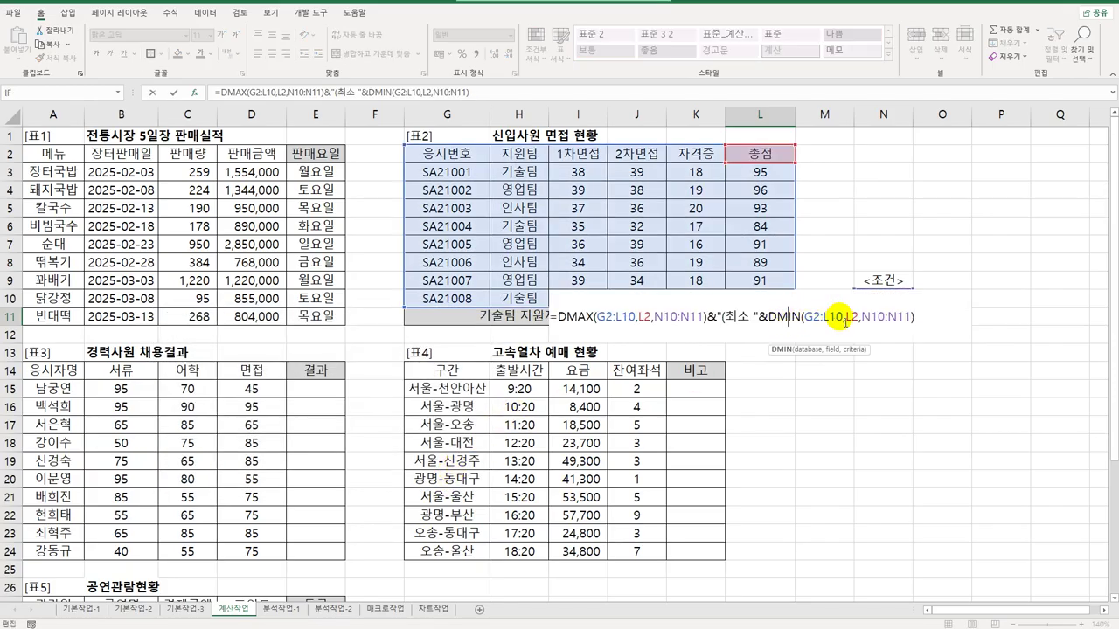
text(&)
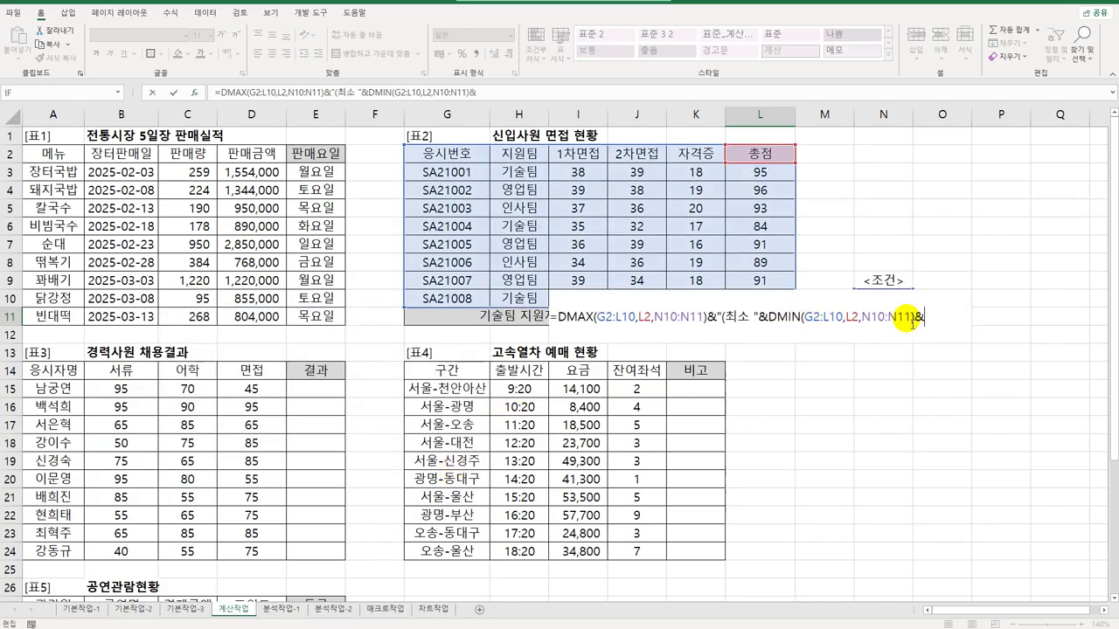
text(")")
key(Return)
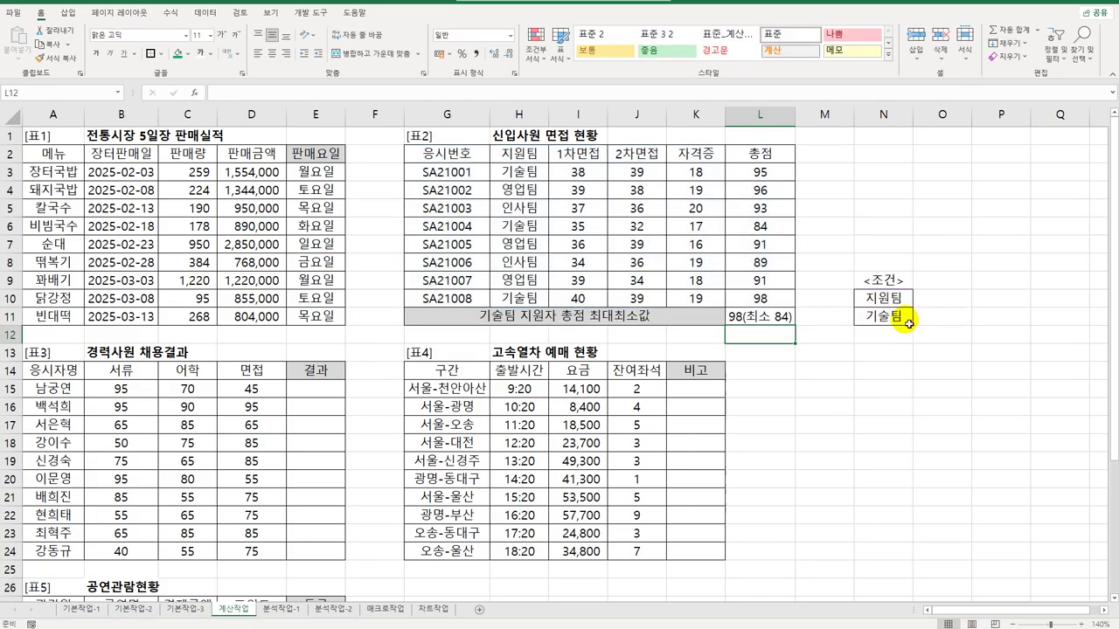
click(780, 319)
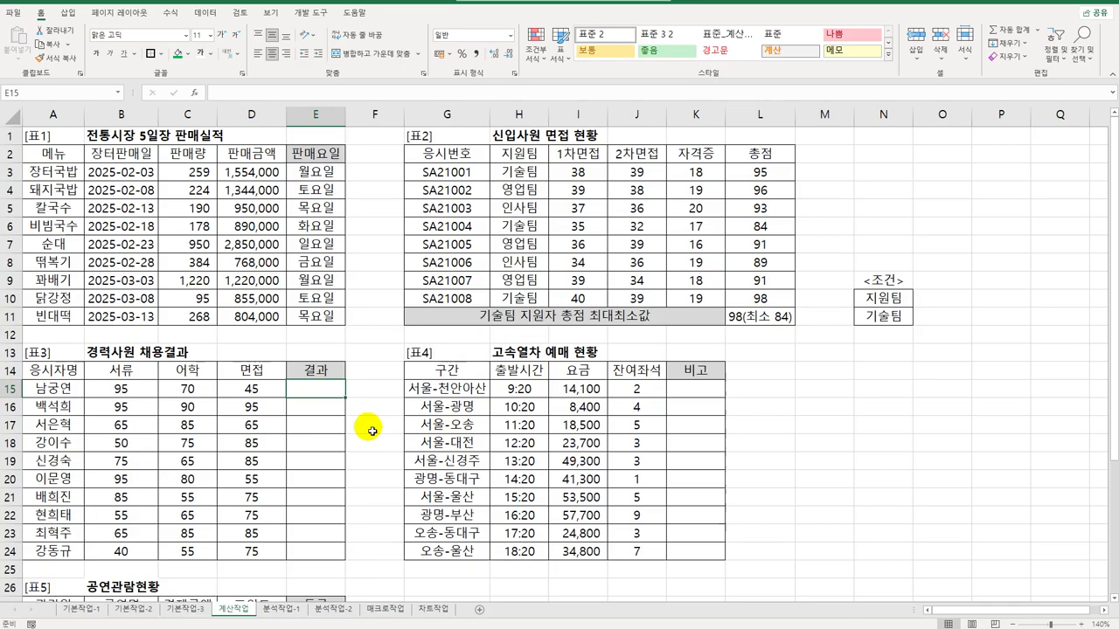
Enter an OR formula in E15 of 표3 testing B15>=70 and C15>=70, and fill it down to E24
scroll(373, 431, down, 3)
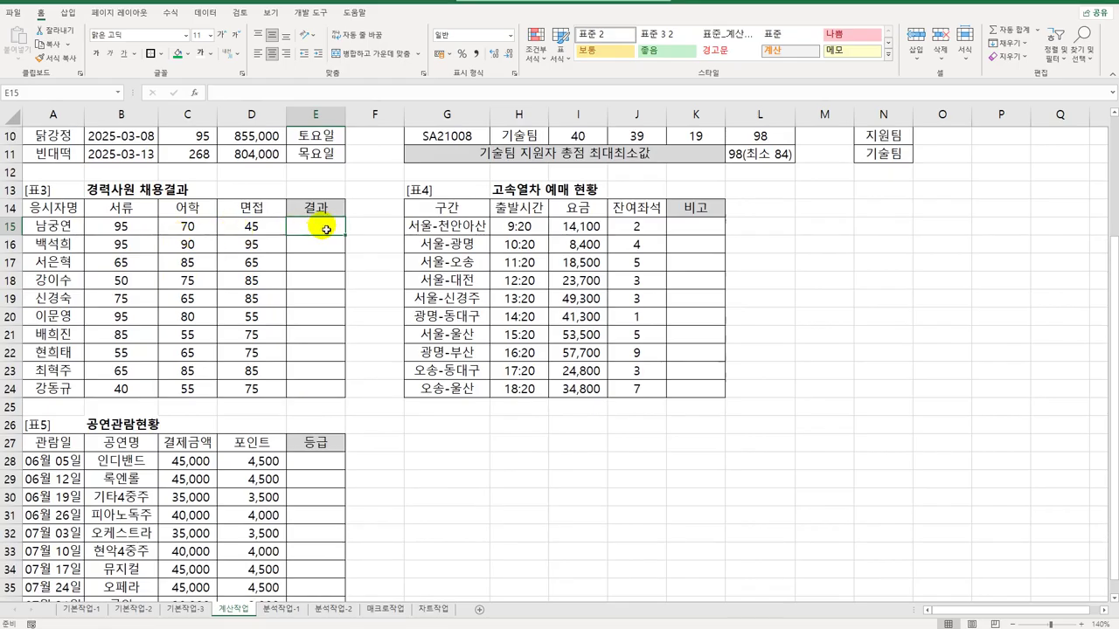
text(=)
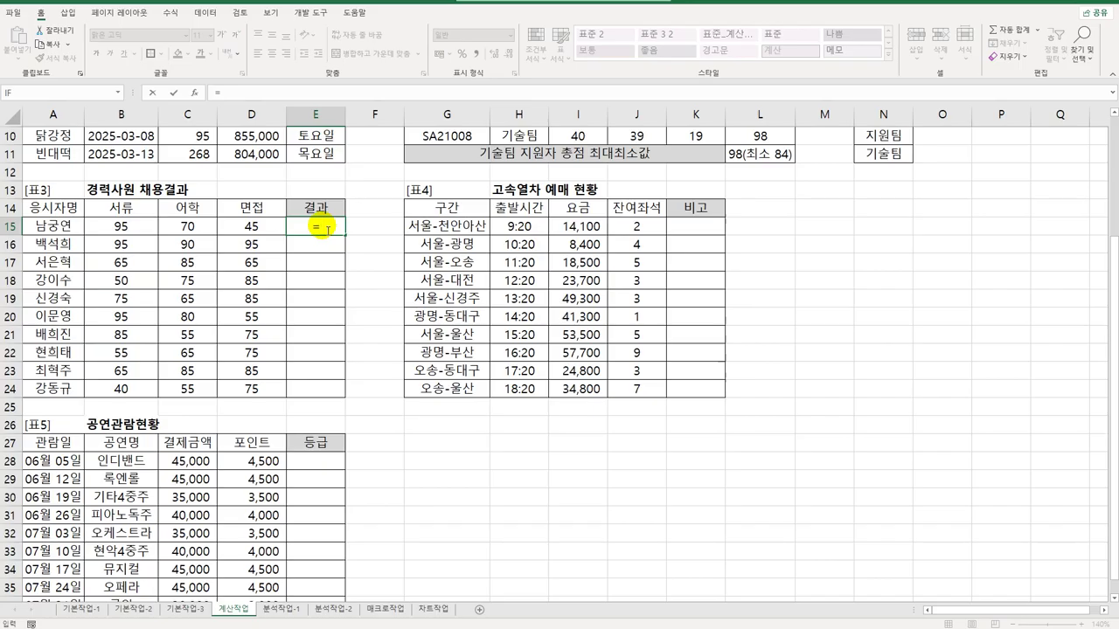
text(or()
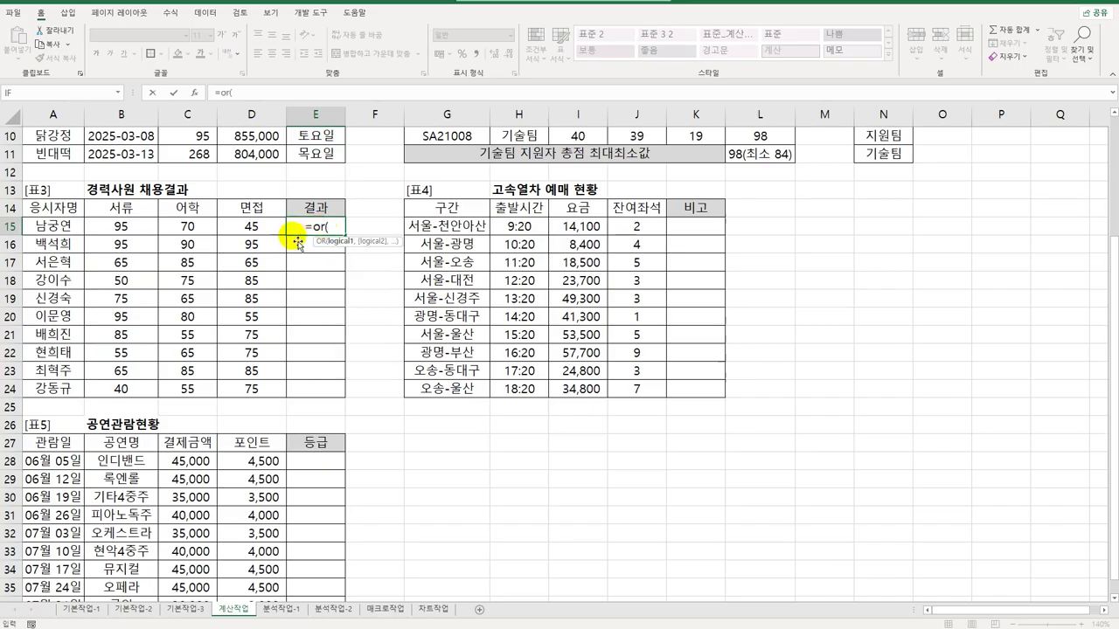
click(131, 229)
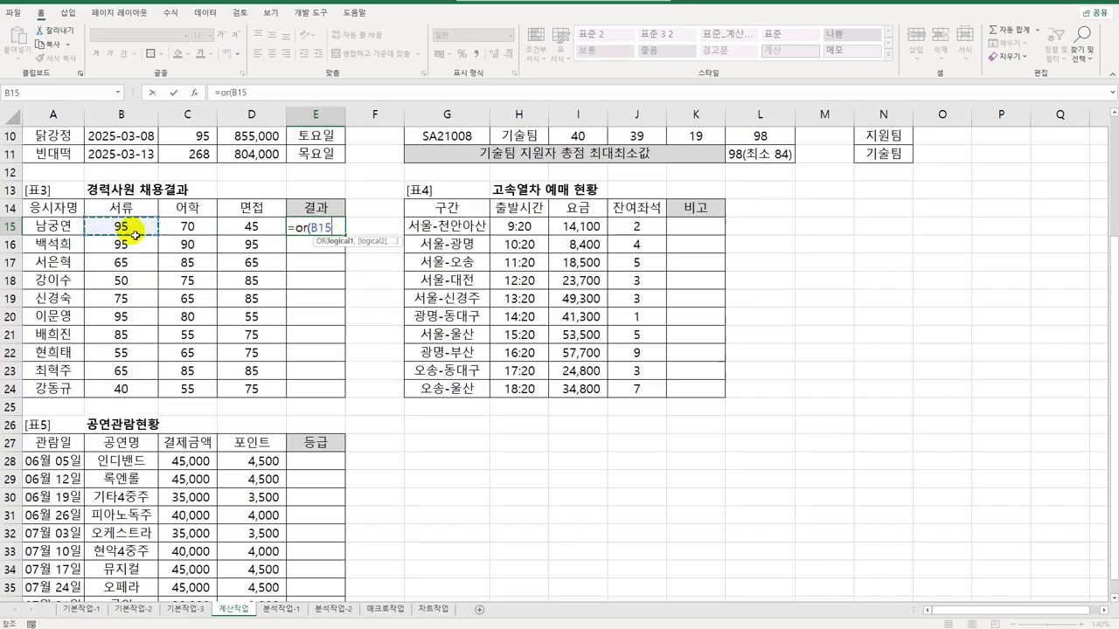
text(>=70)
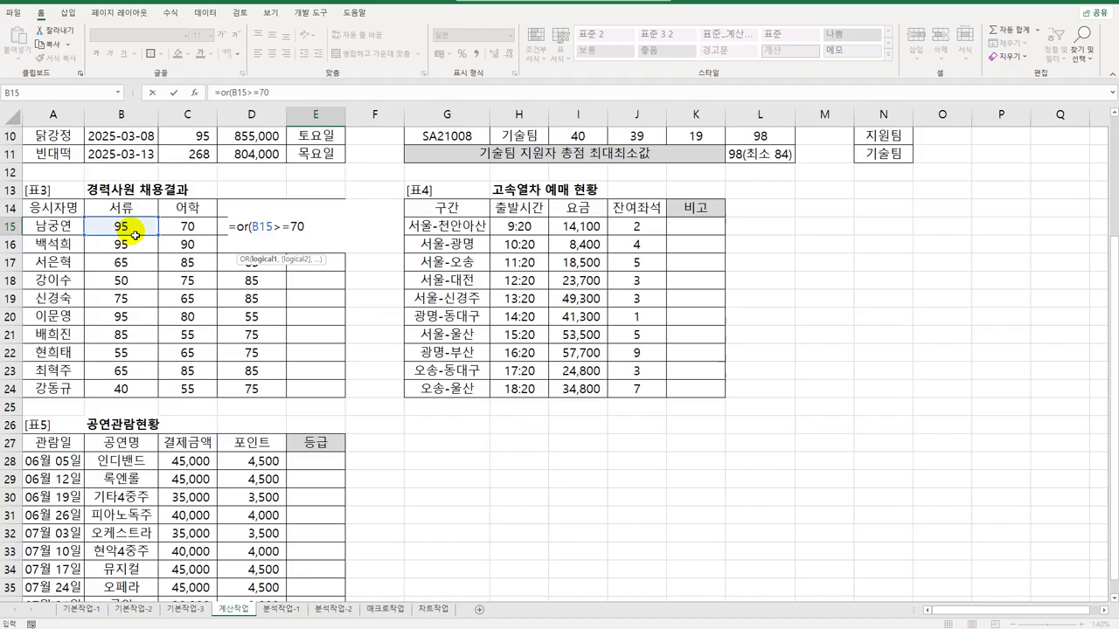
text(,C15)
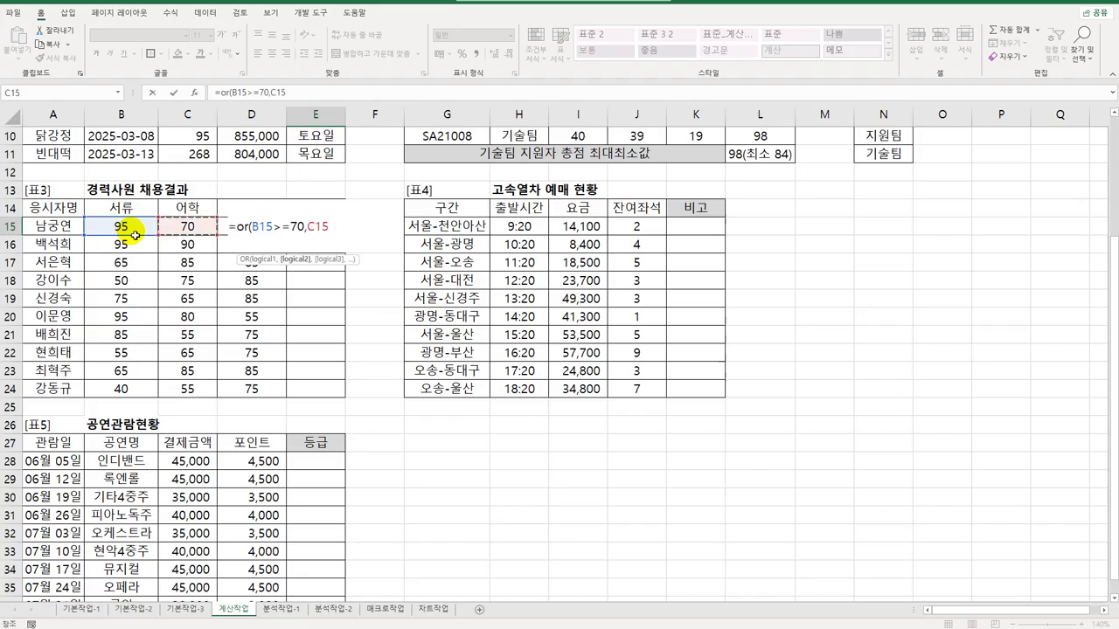
text(>=70))
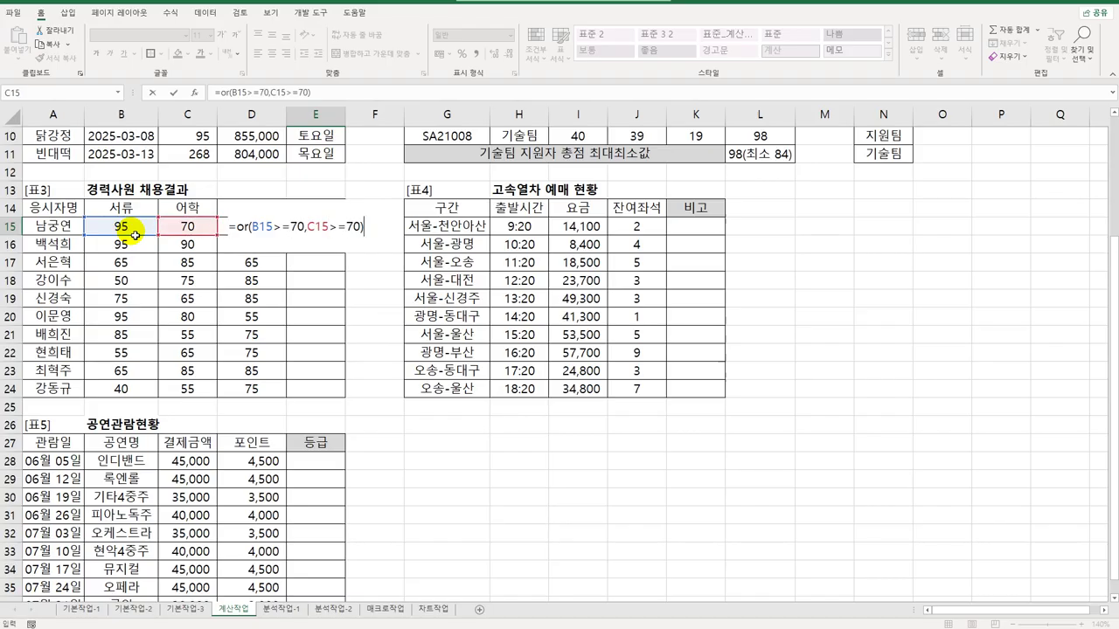
key(Return)
click(325, 226)
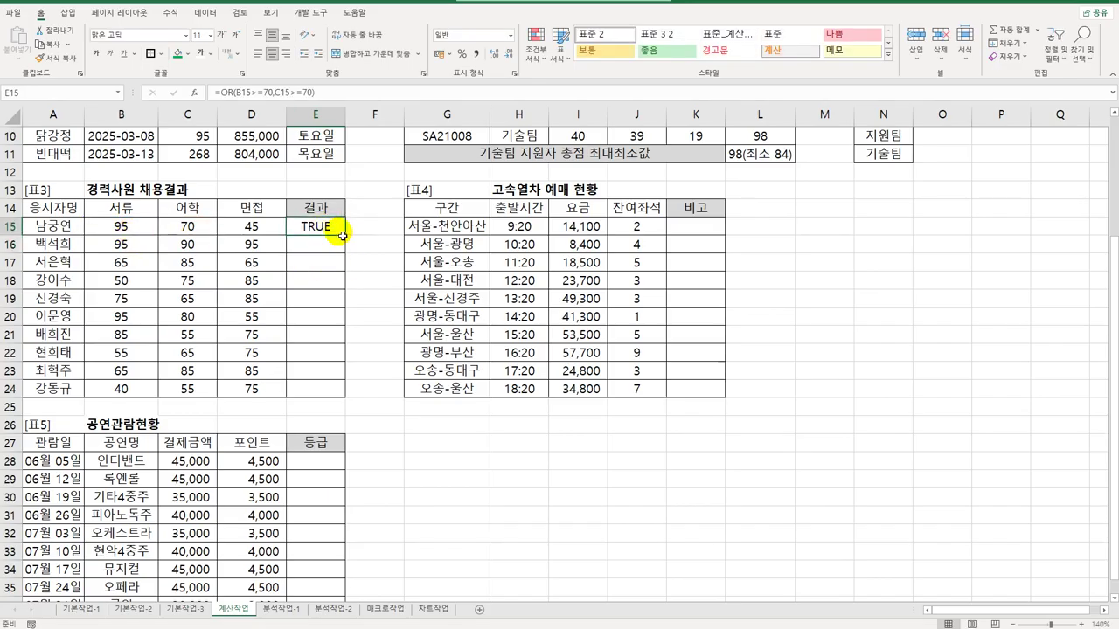
drag(345, 234, 323, 398)
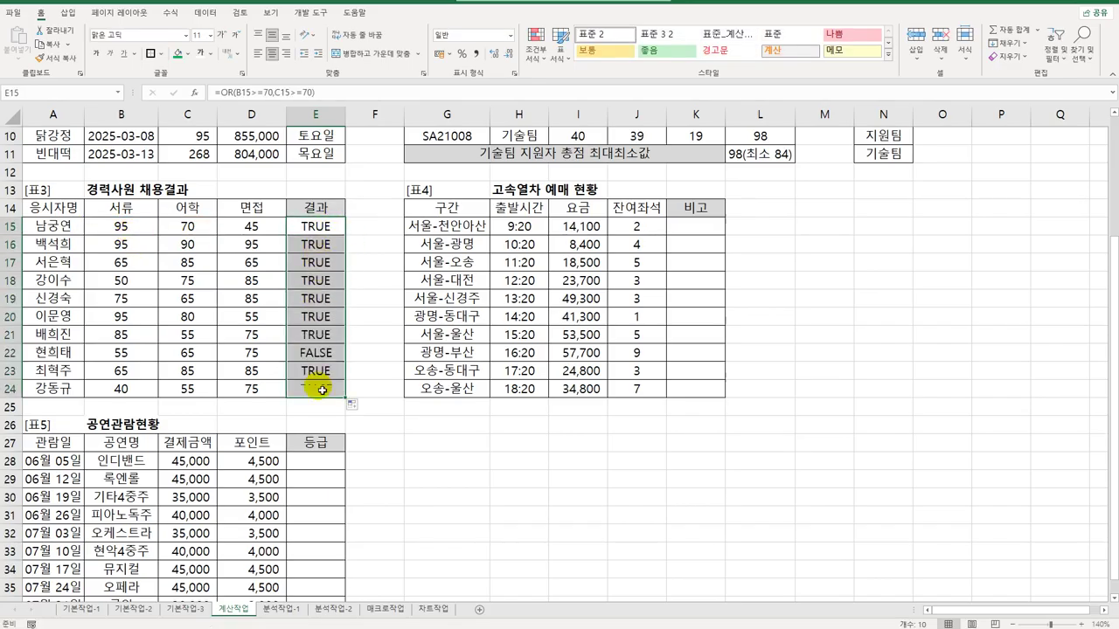
Wrap the OR test in E15 in an AND function with the extra condition D15>=80, and fill it down to E24
double_click(311, 226)
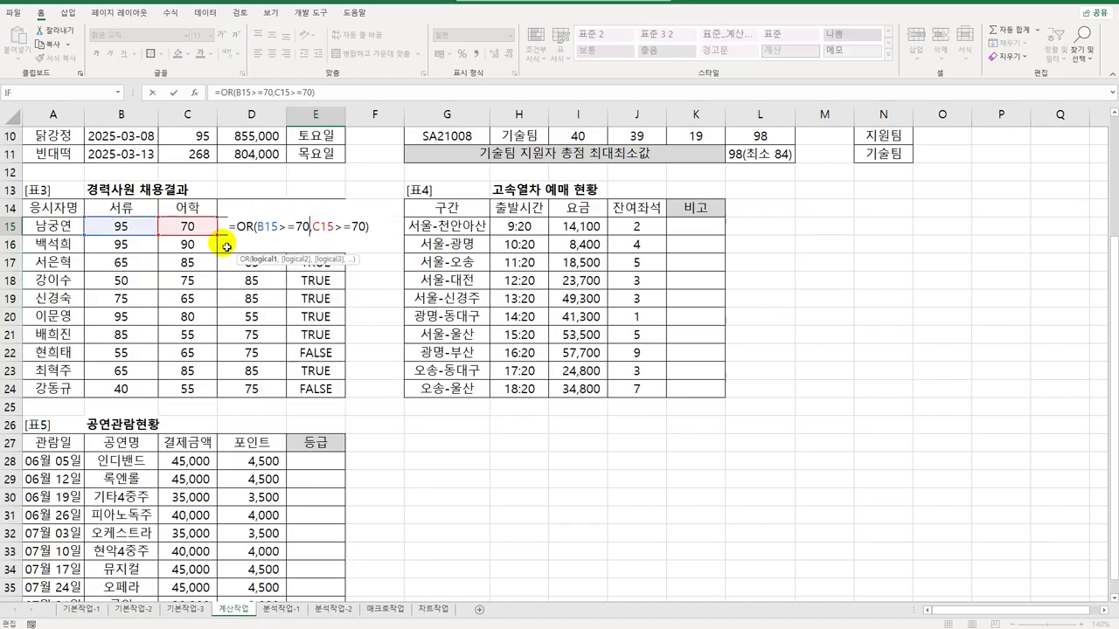
click(236, 227)
text(and()
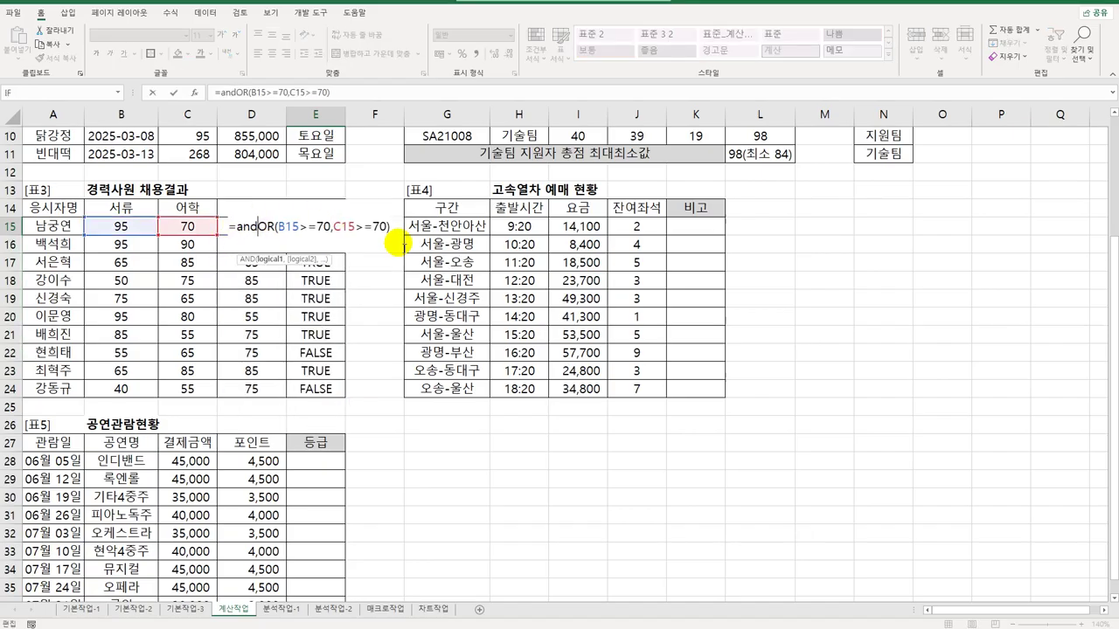
text(,)
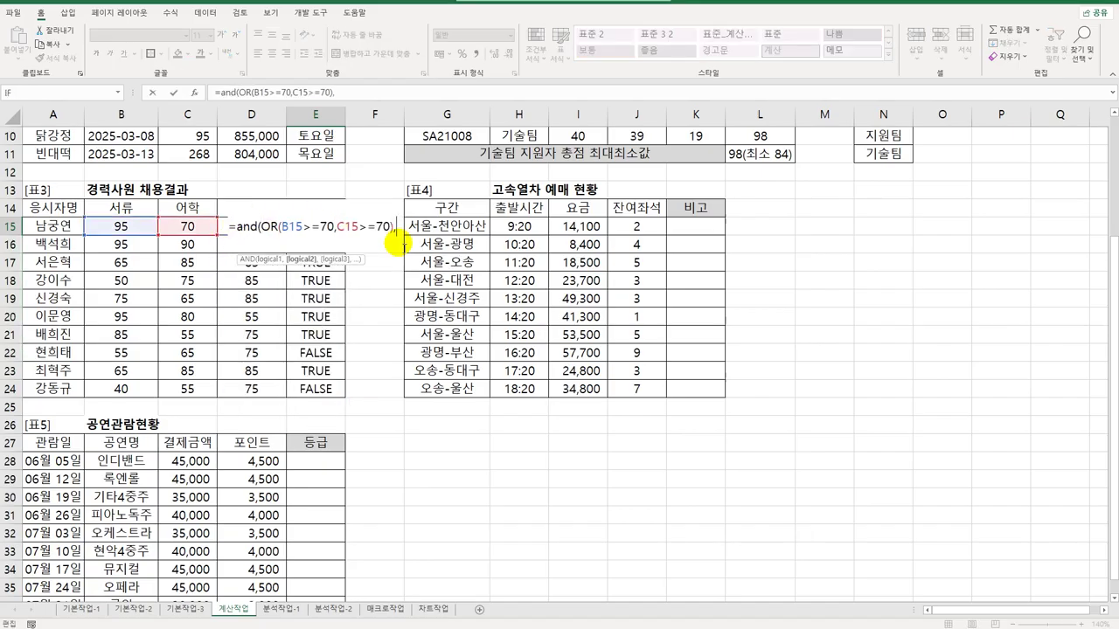
key(BackSpace)
text(,)
text(d)
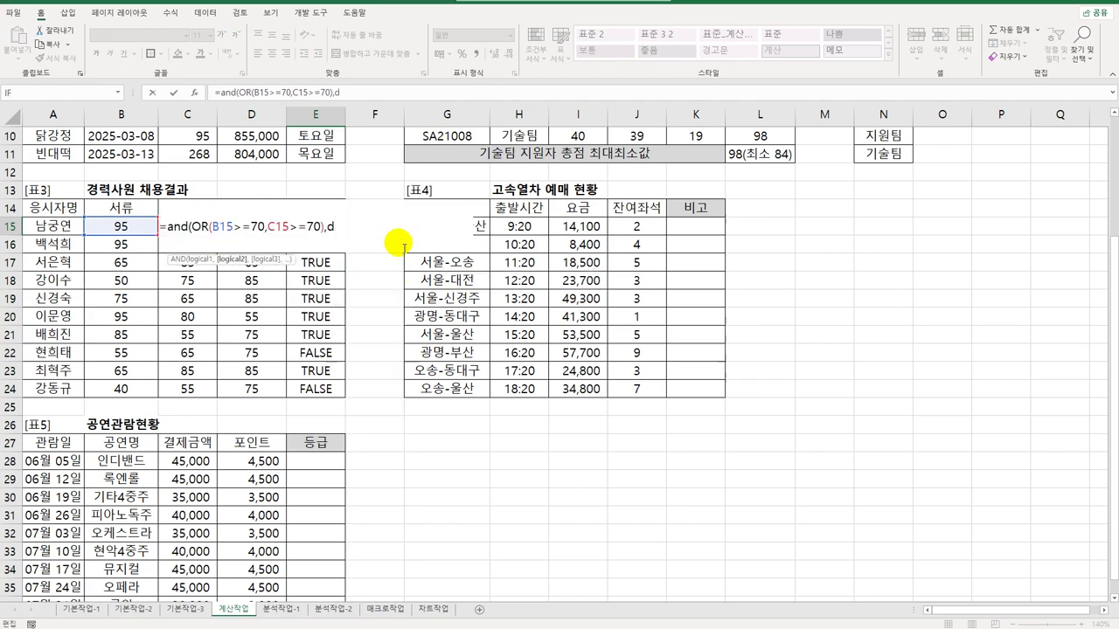
text(15>=80))
key(ctrl+Return)
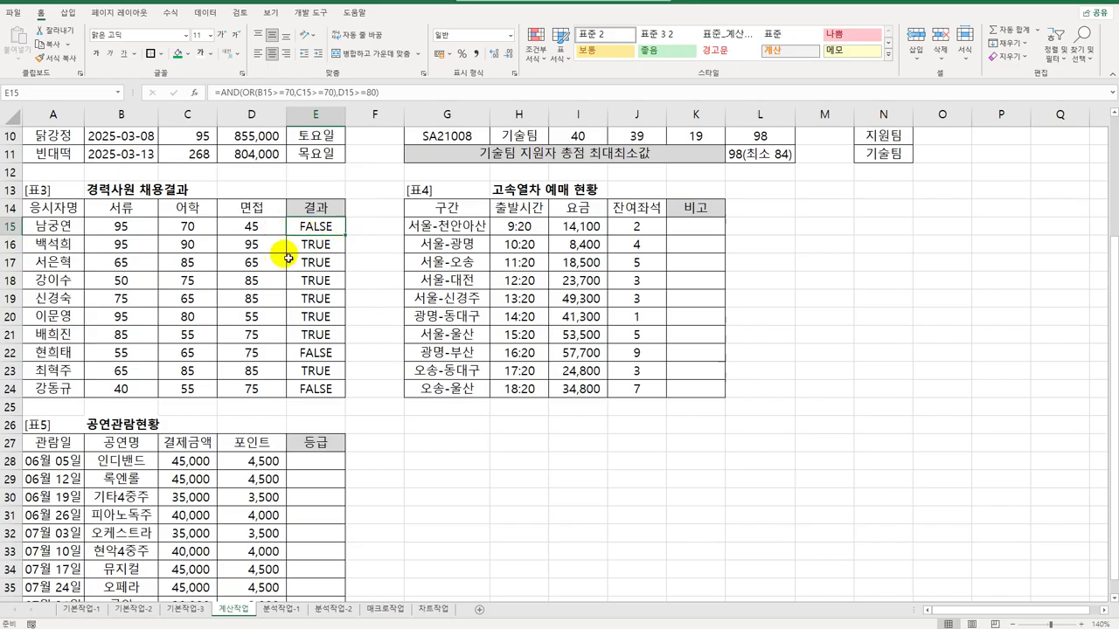
drag(348, 236, 350, 395)
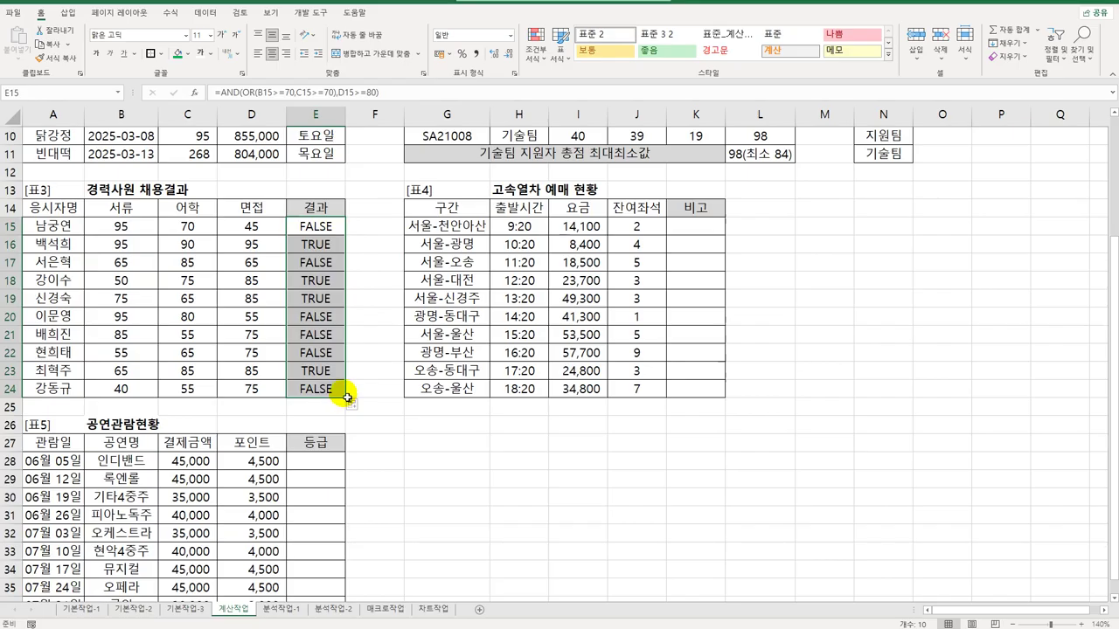
Wrap the E15 formula in an IF function returning "합격" if true and "불합격" if false, and fill it down to E24
click(324, 229)
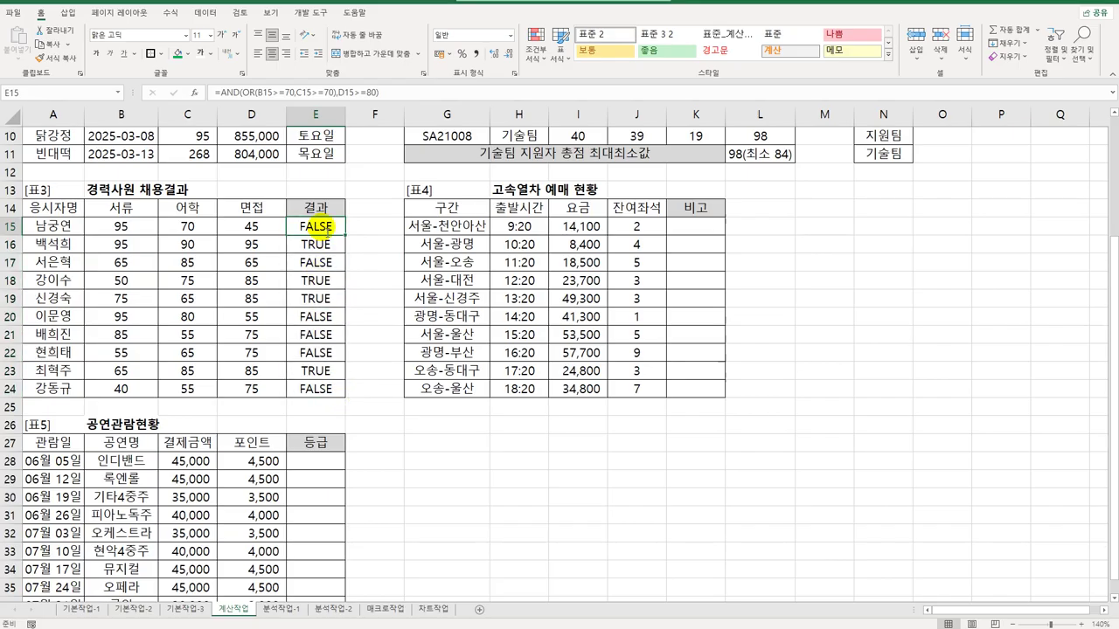
double_click(323, 229)
text(IF()
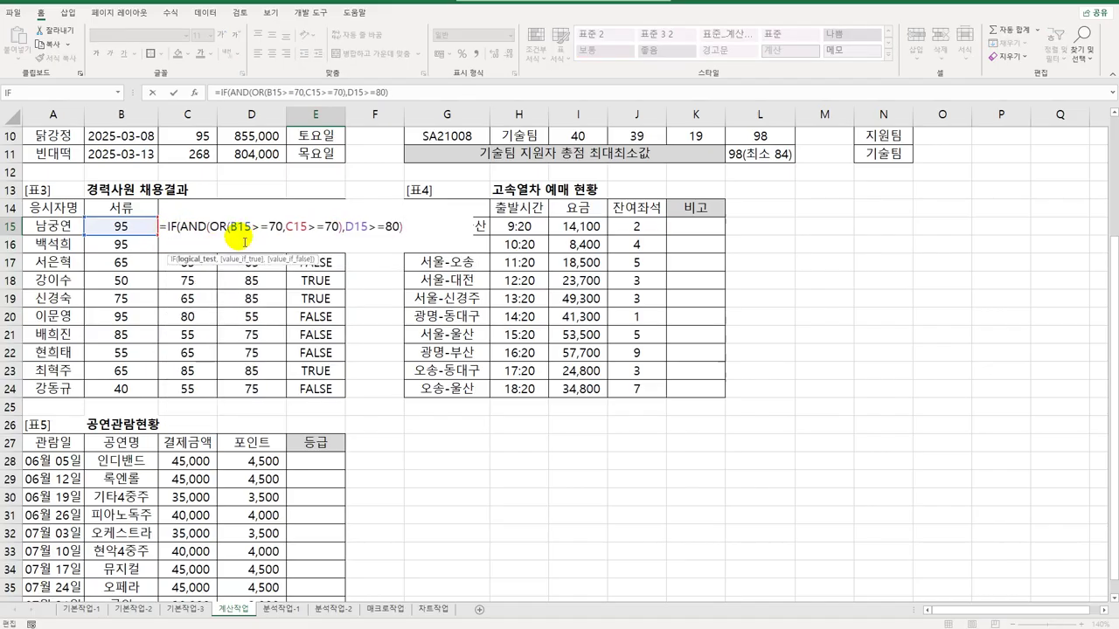
key(End)
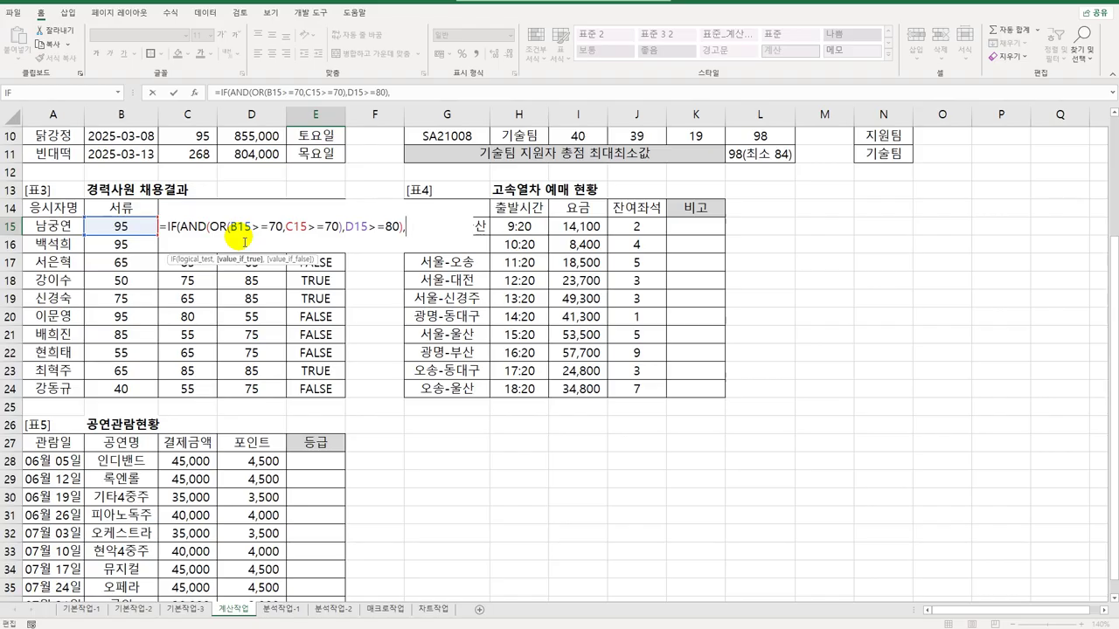
text(,"합격","qhf)
key(BackSpace)
key(BackSpace)
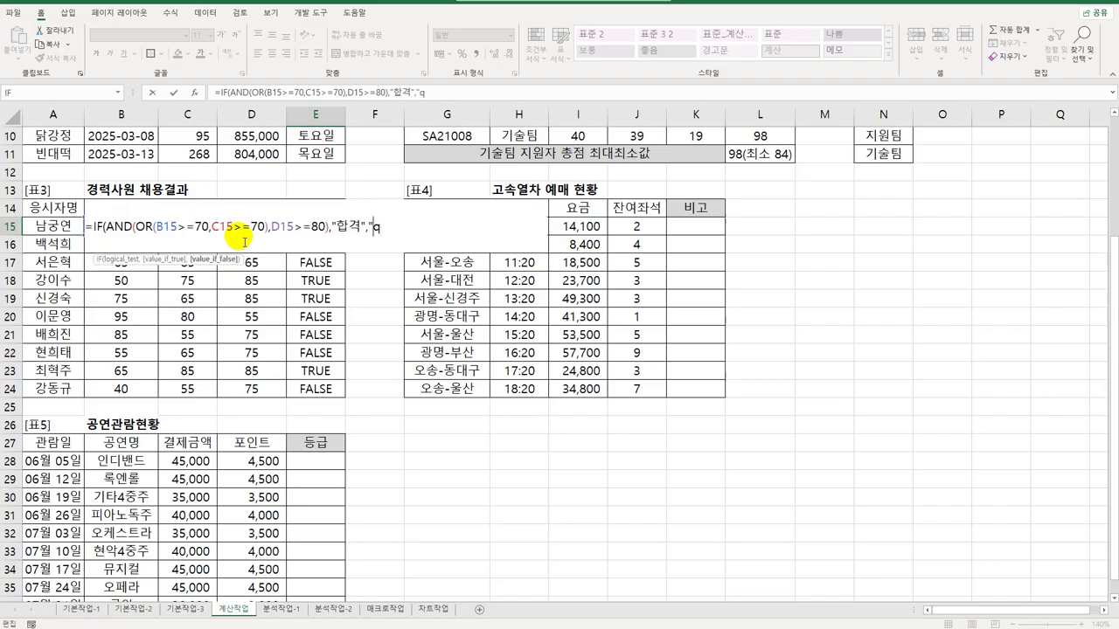
text(불합격"))
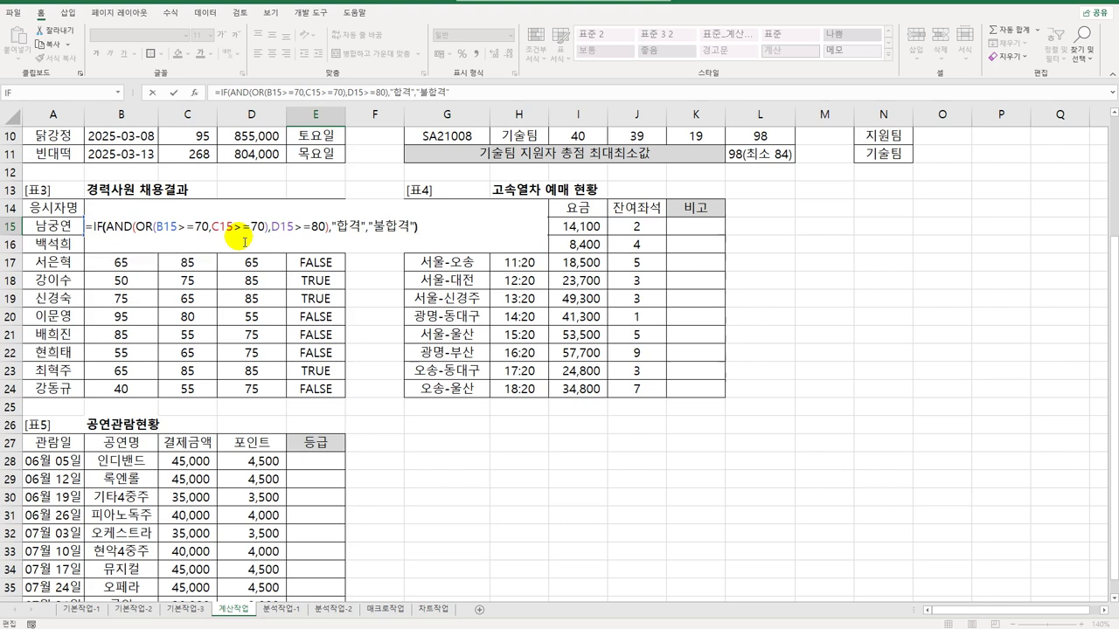
key(Return)
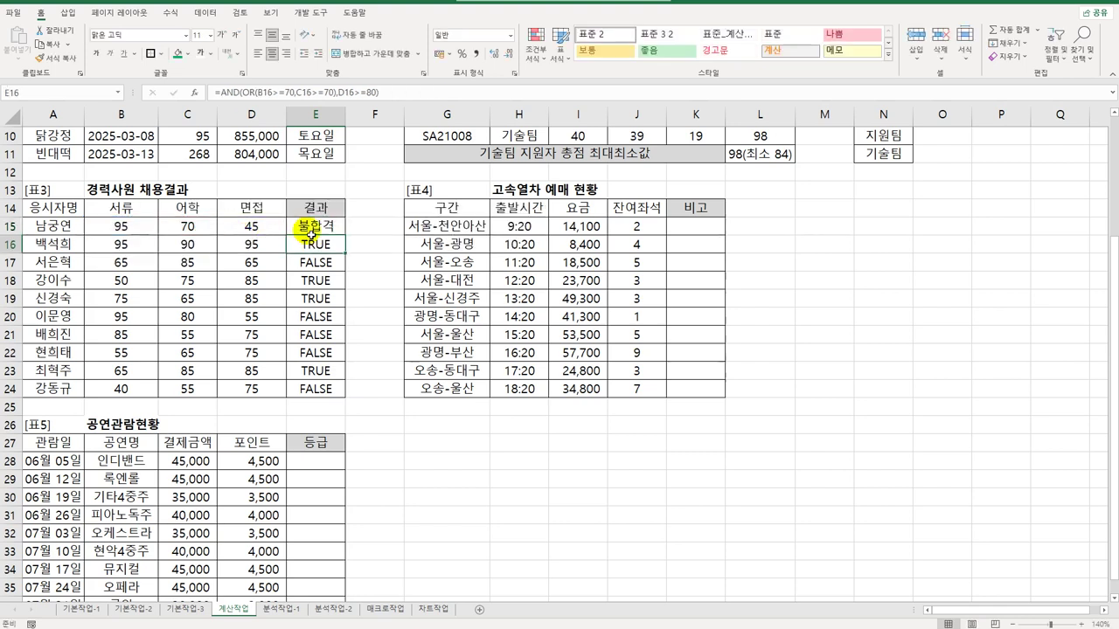
click(310, 227)
drag(345, 235, 348, 407)
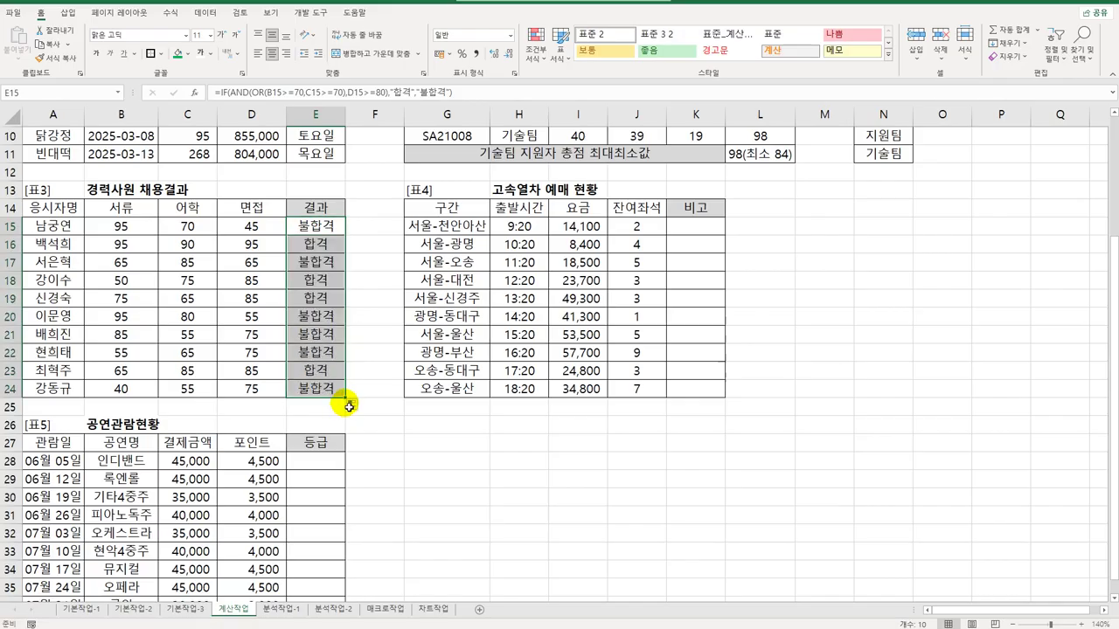
Enter a MAX formula in K15 of 표4 with the absolute range $I$15:$I$24, and fill it down to K24
click(705, 225)
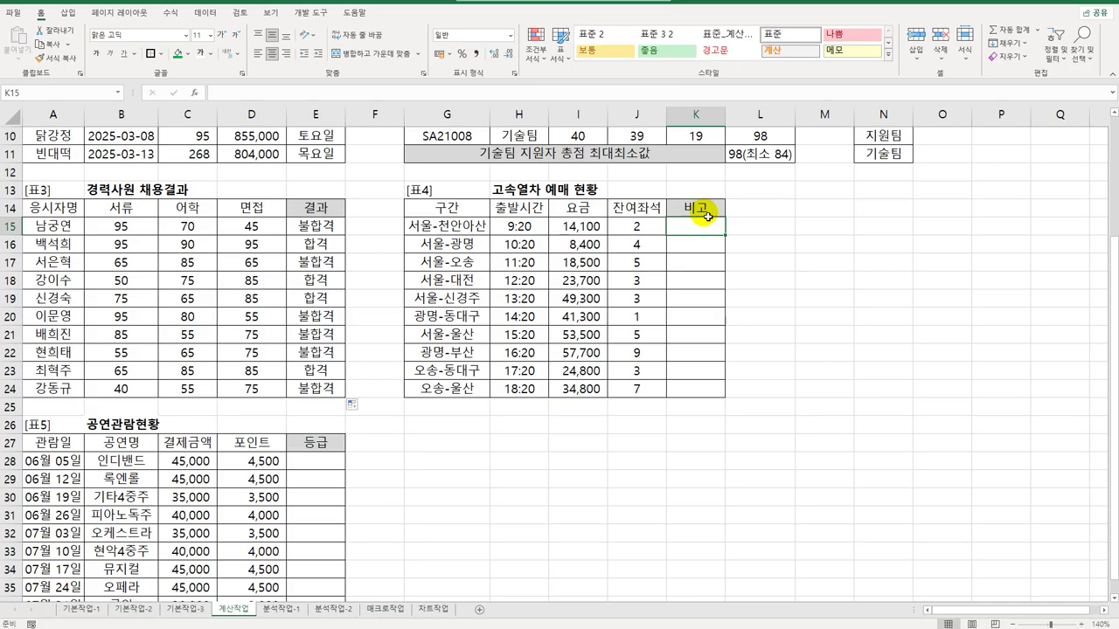
text(=MAX()
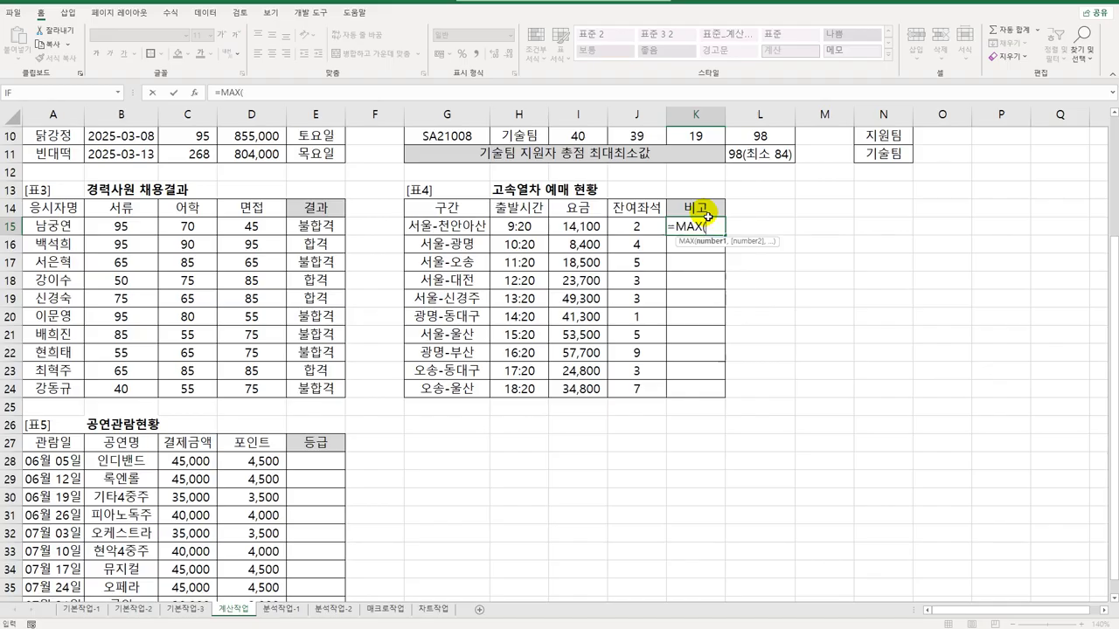
drag(570, 229, 576, 389)
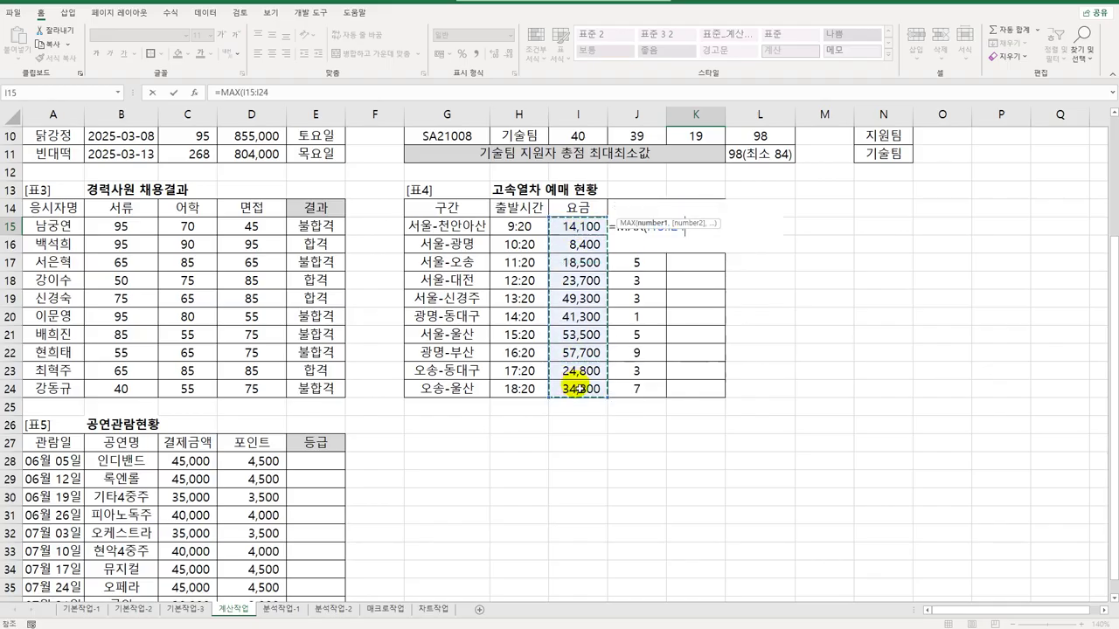
key(Return)
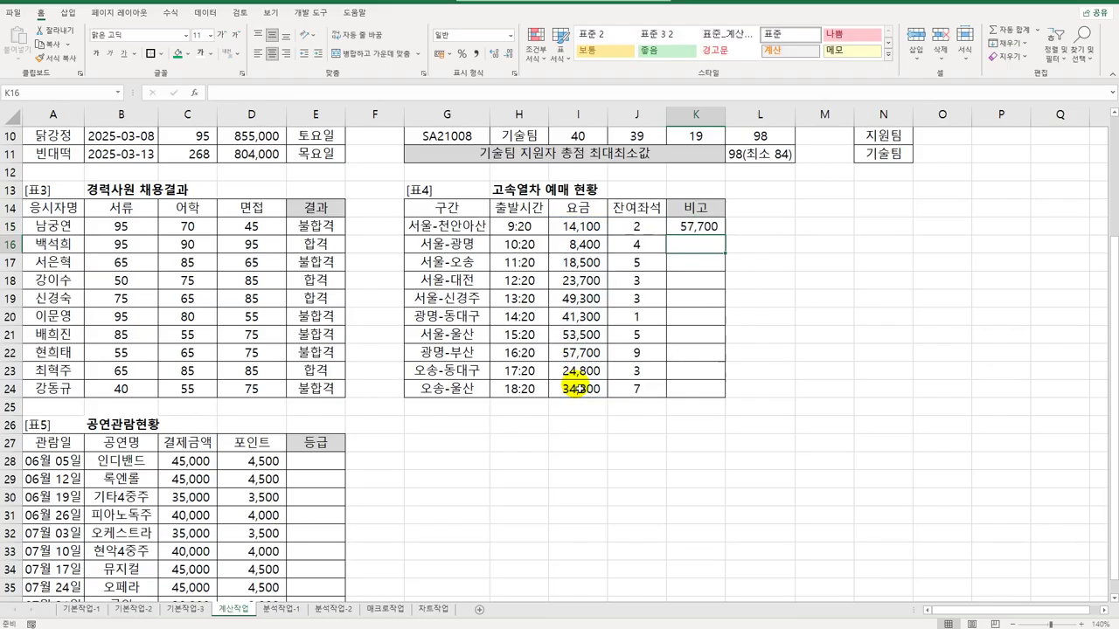
click(709, 225)
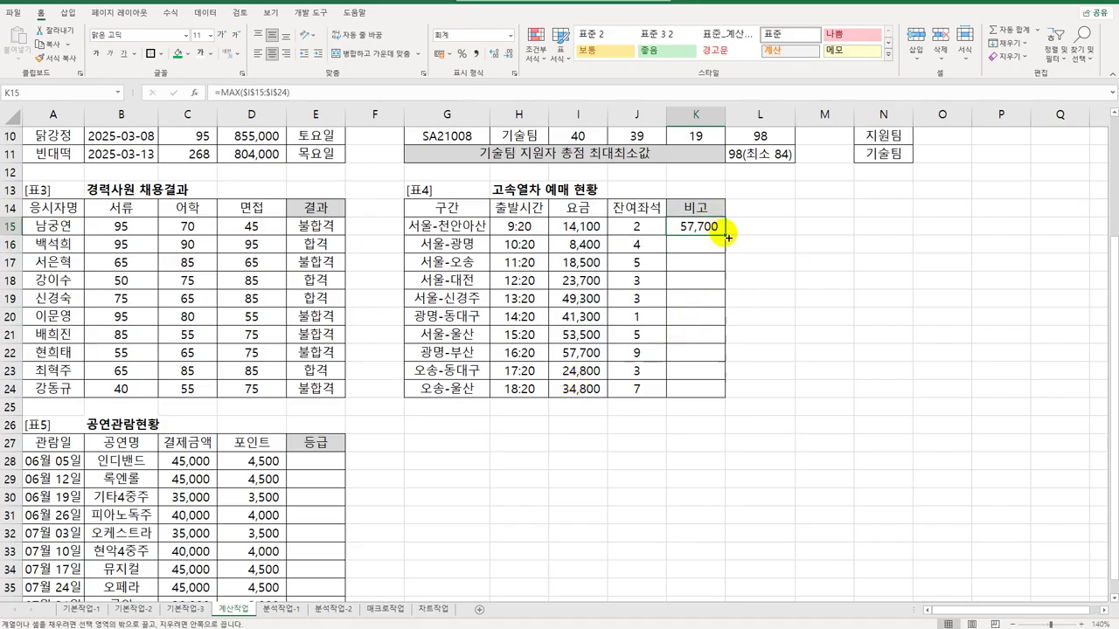
drag(726, 236, 717, 387)
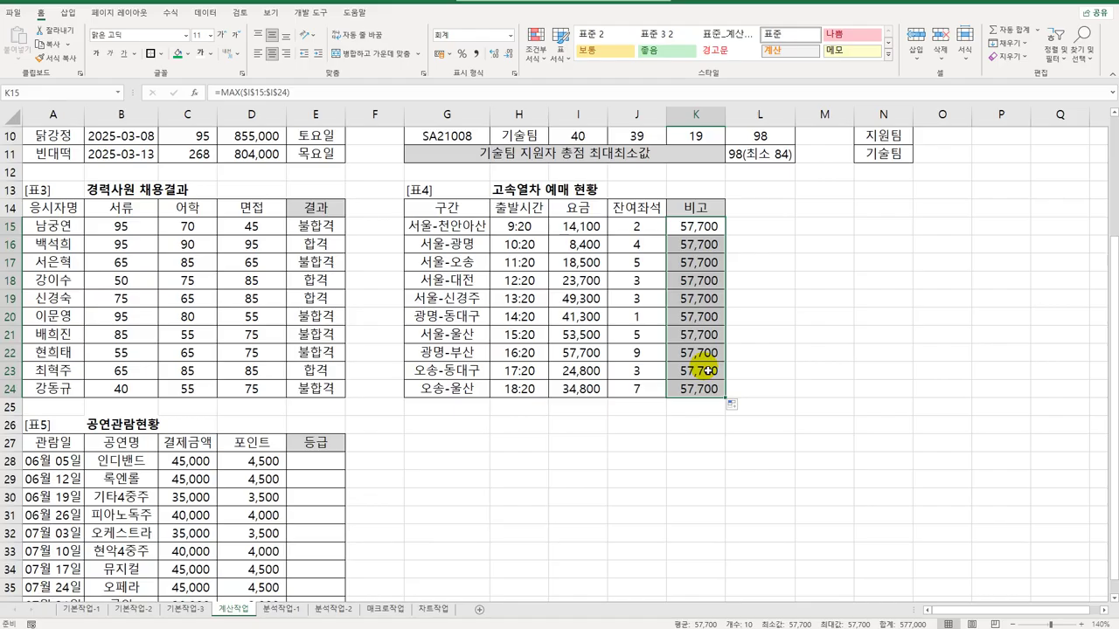
Wrap the MAX formula in K15 in an IFS function that returns "최고요금" when I15 equals the maximum of $I$15:$I$24
double_click(707, 225)
click(615, 225)
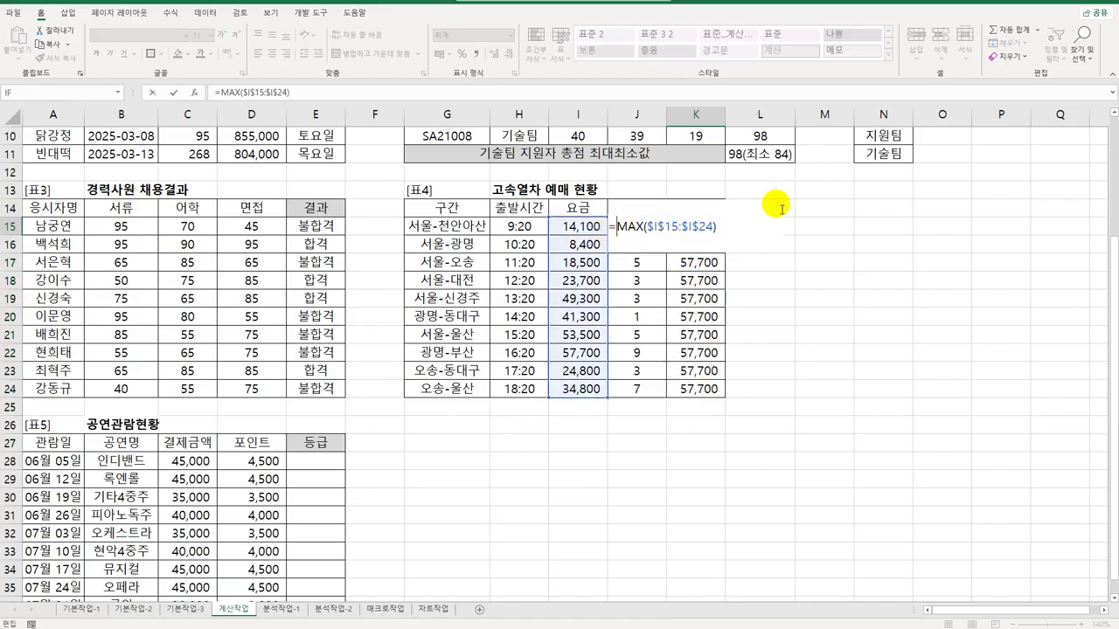
text(IFS()
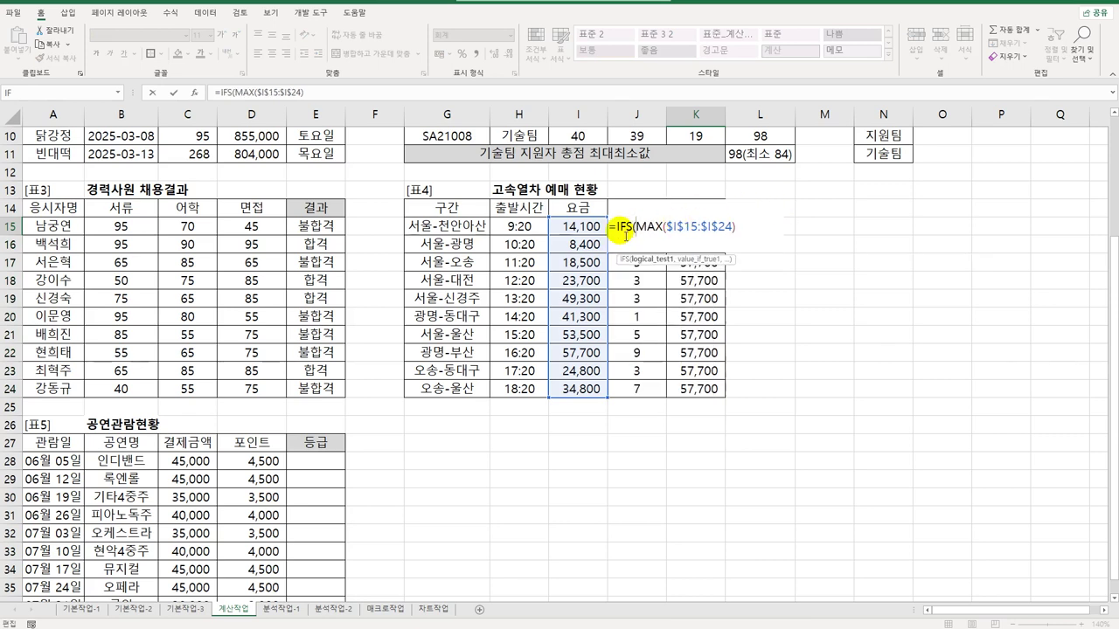
click(597, 229)
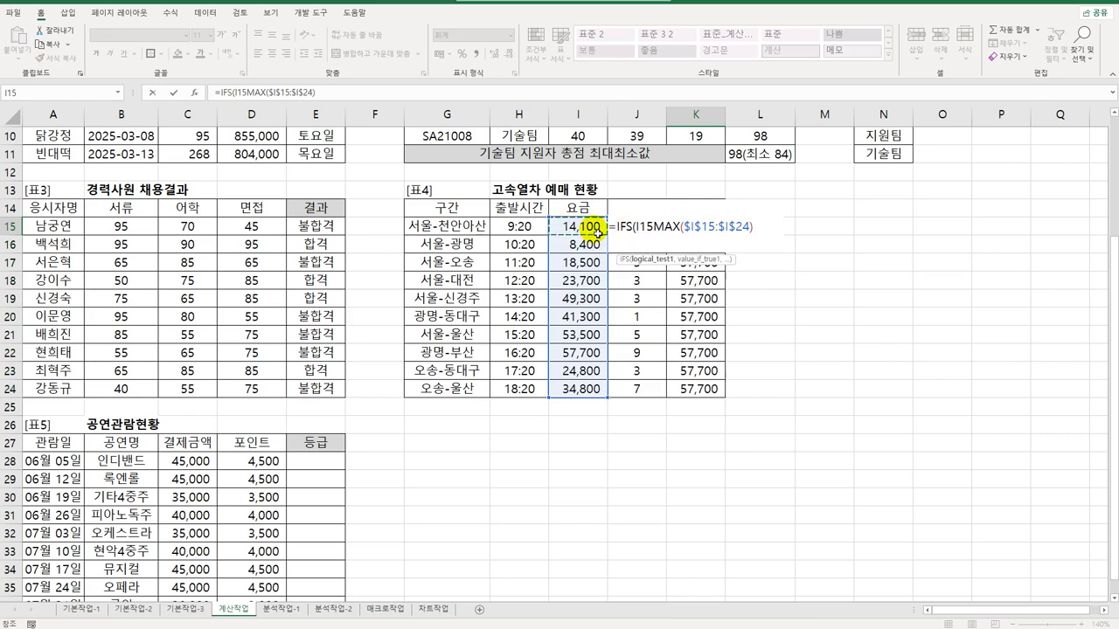
text(=)
click(766, 229)
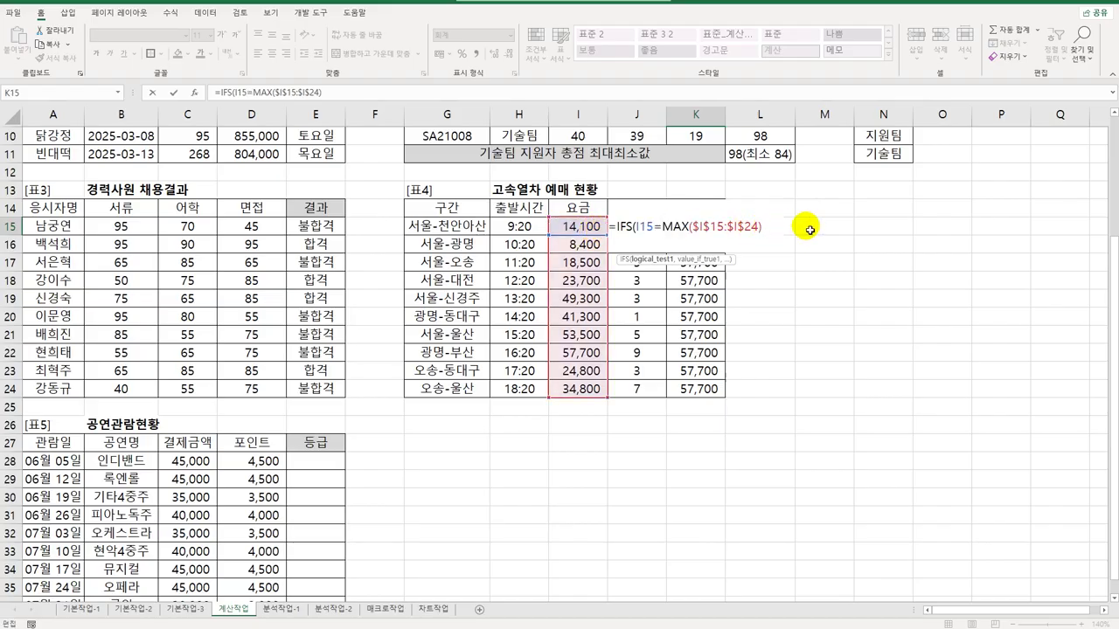
text(,")
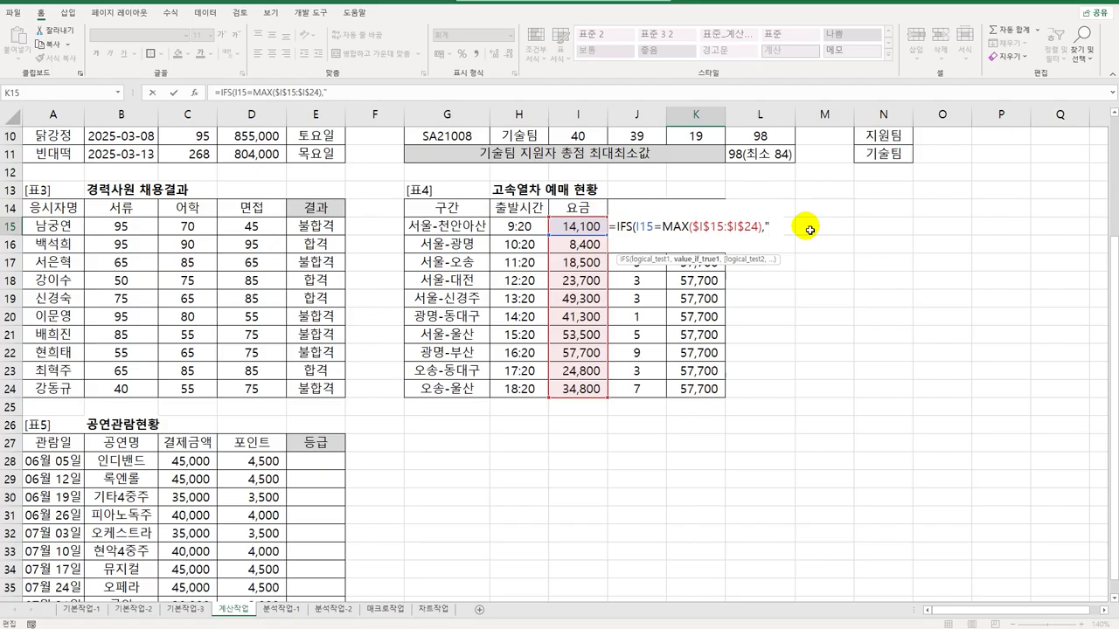
text(최고요금")
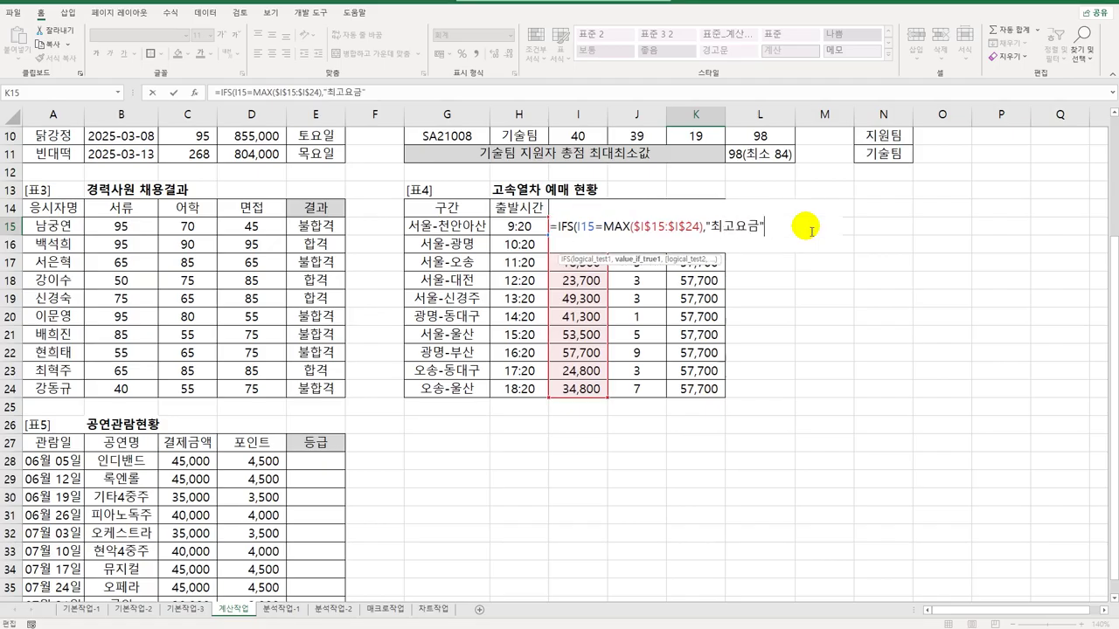
text(,)
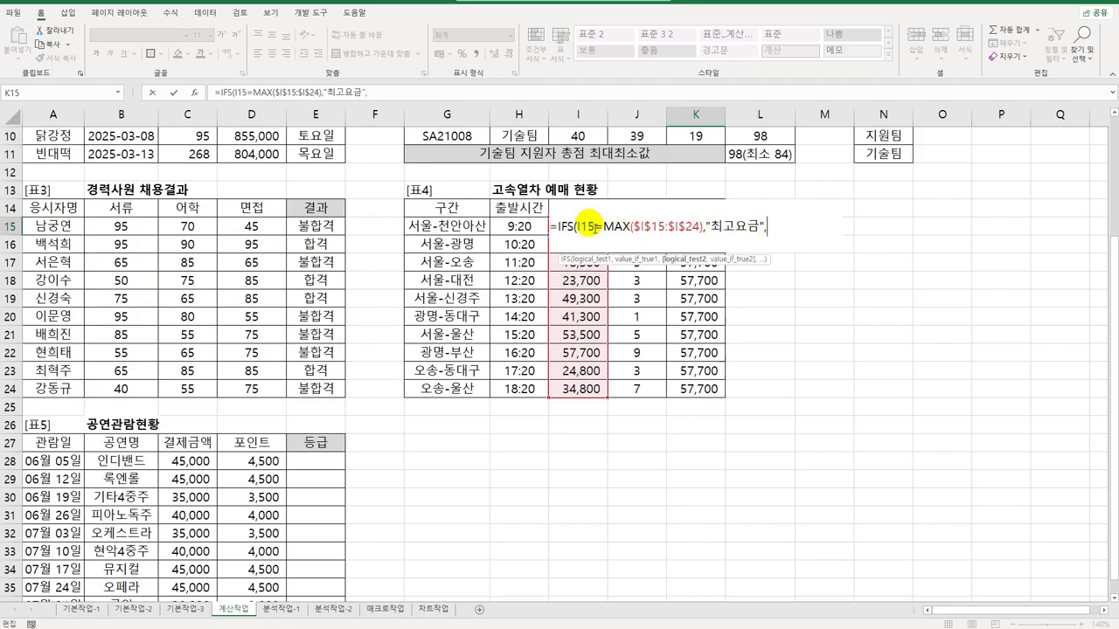
Duplicate the first IFS condition in K15 as a second one, changed to test I15=MIN($I$15:$I$24) and return "최저요금"
click(579, 229)
click(582, 229)
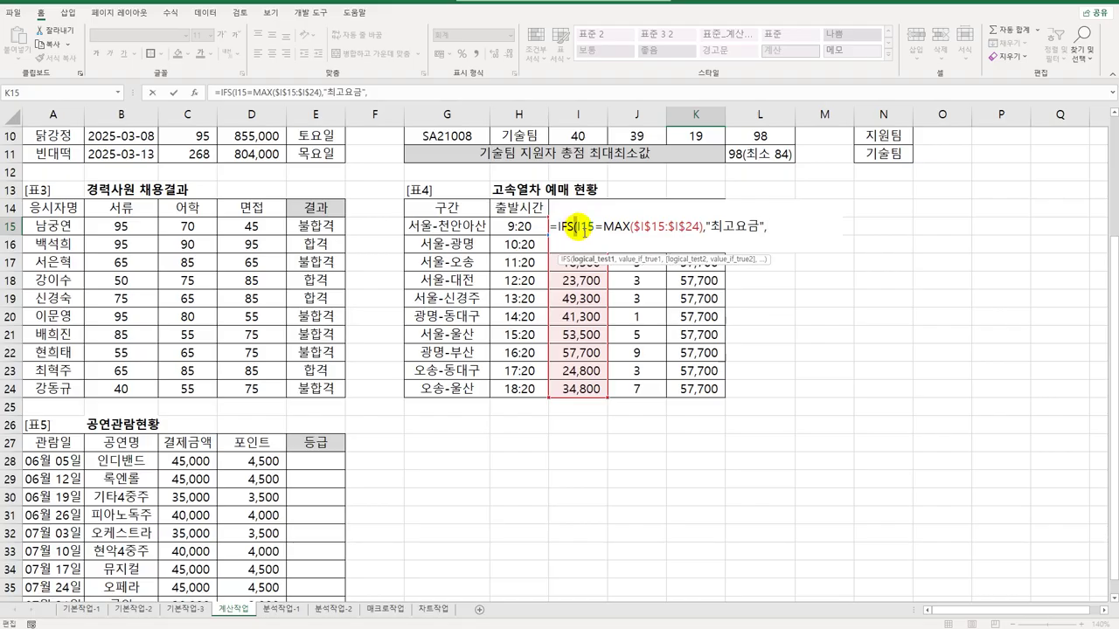
drag(581, 229, 767, 234)
key(ctrl+c)
click(773, 231)
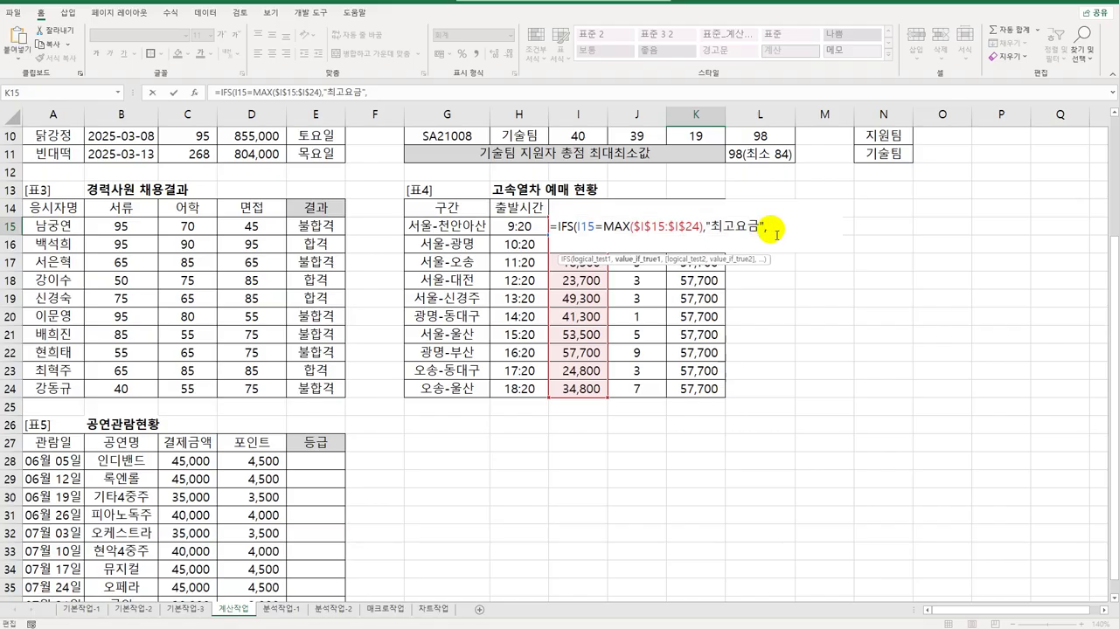
key(ctrl+v)
drag(740, 230, 765, 233)
text(m)
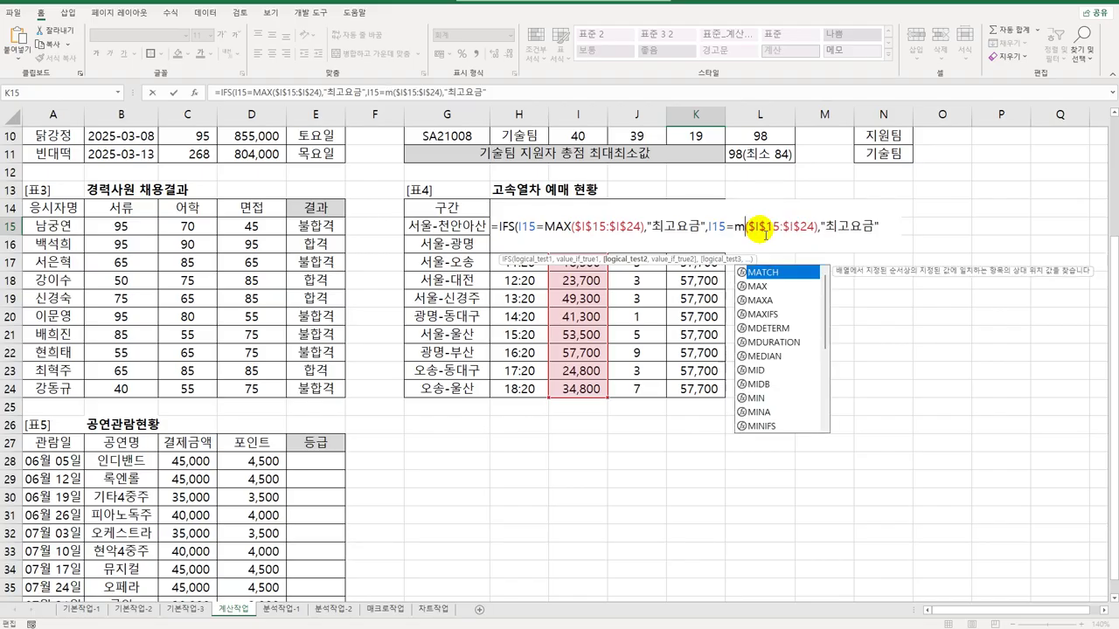
text(in)
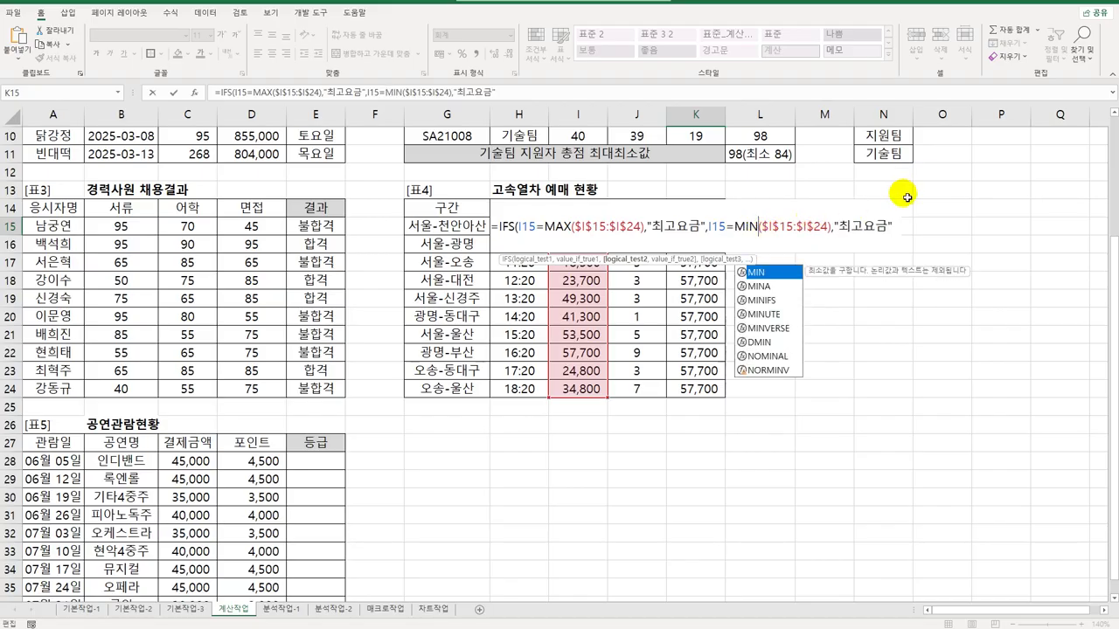
drag(853, 228, 864, 231)
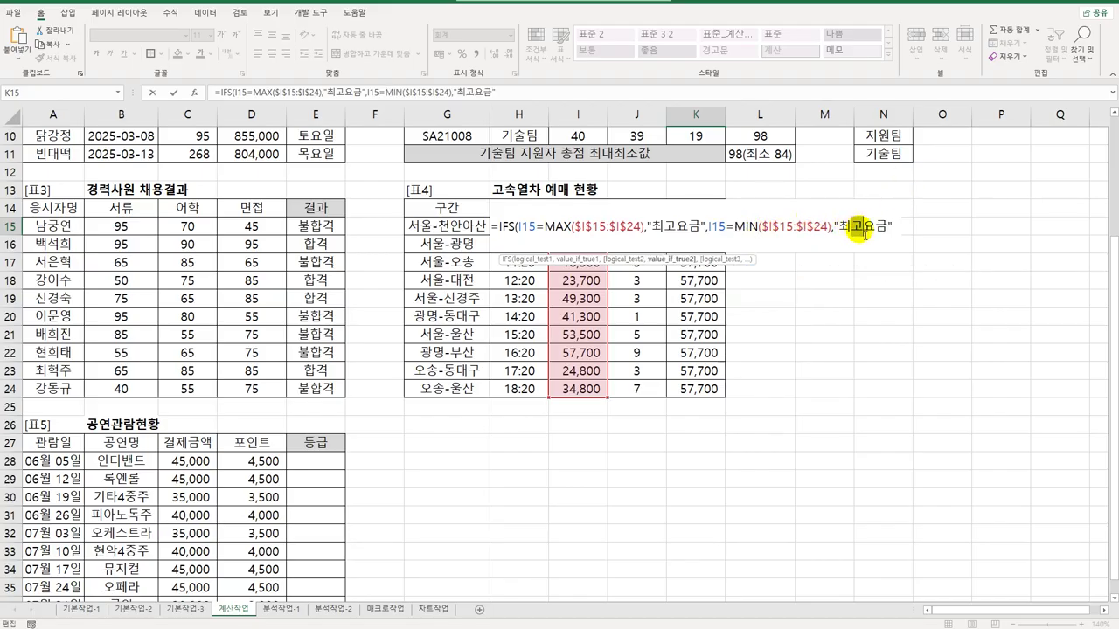
key(BackSpace)
text(저)
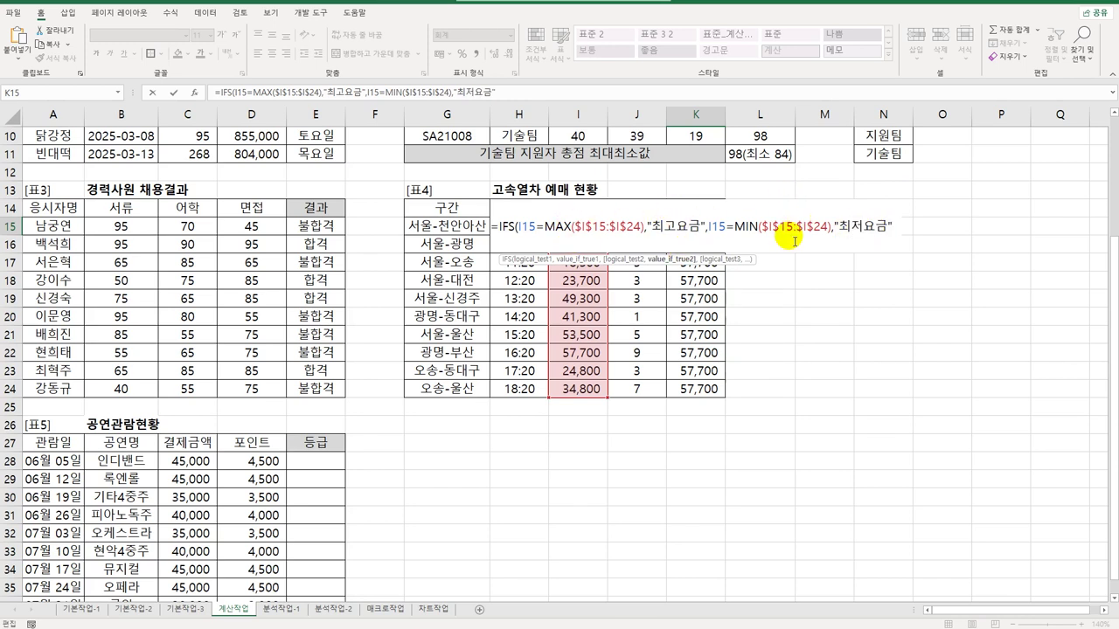
Complete the IFS formula in K15 with a TRUE condition returning an empty string, and fill it down to K24
click(897, 228)
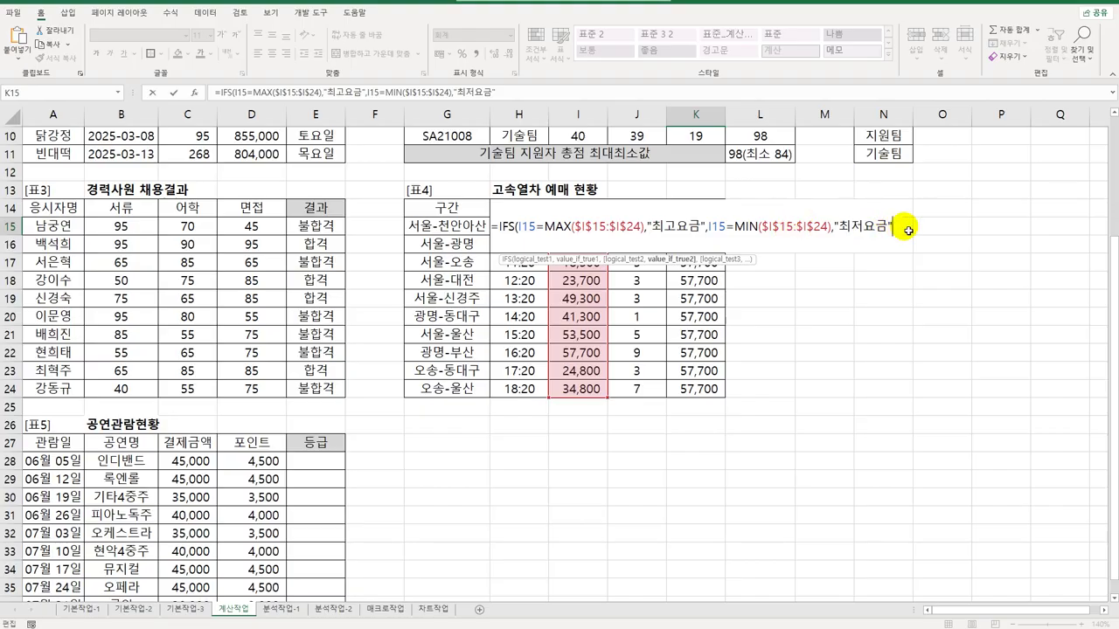
text(,)
text(t)
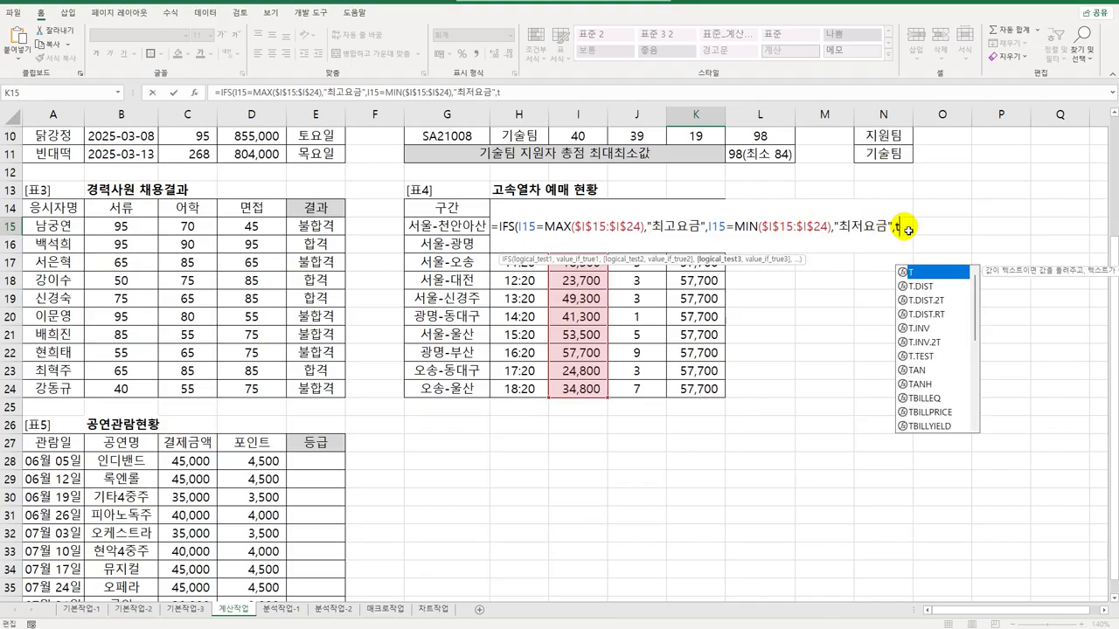
text(ure)
key(BackSpace)
key(BackSpace)
key(BackSpace)
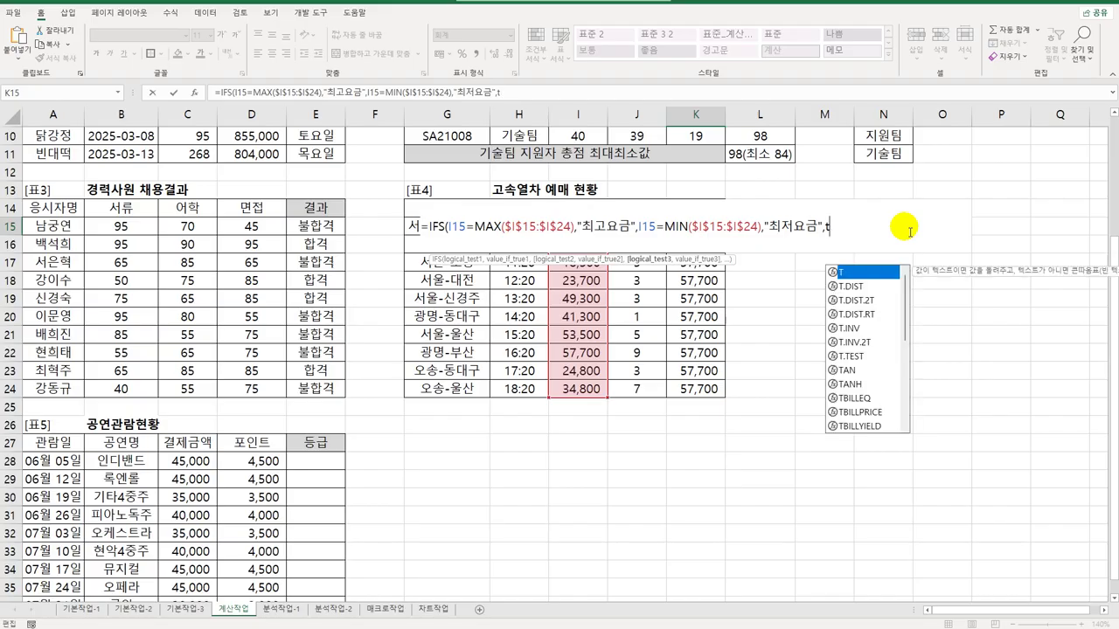
text(rue,)
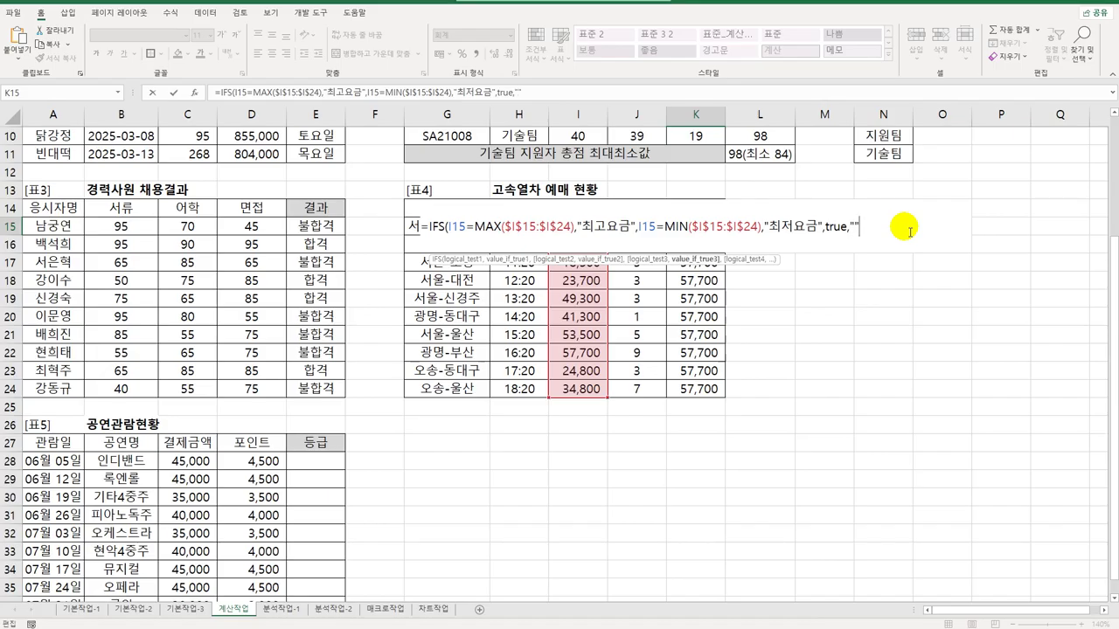
text(""))
key(Return)
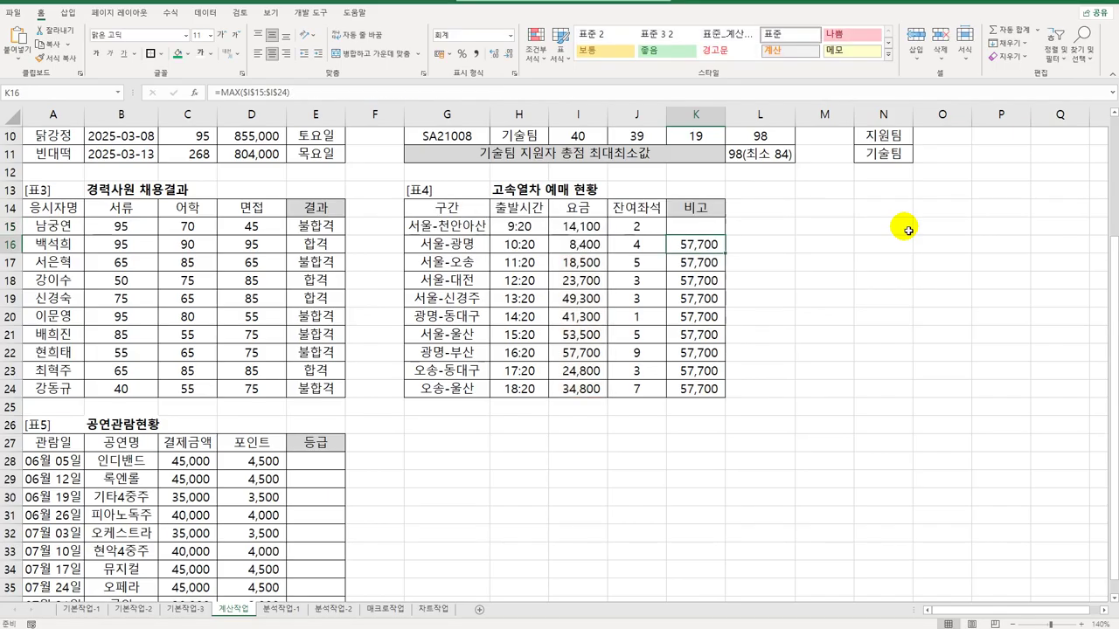
key(Up)
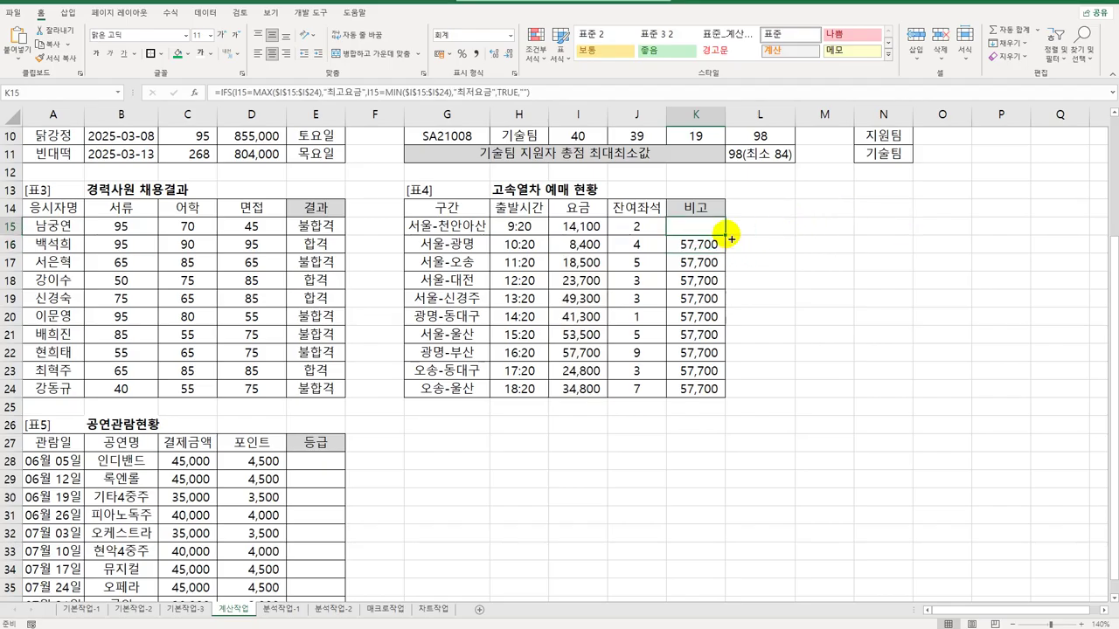
drag(725, 236, 715, 401)
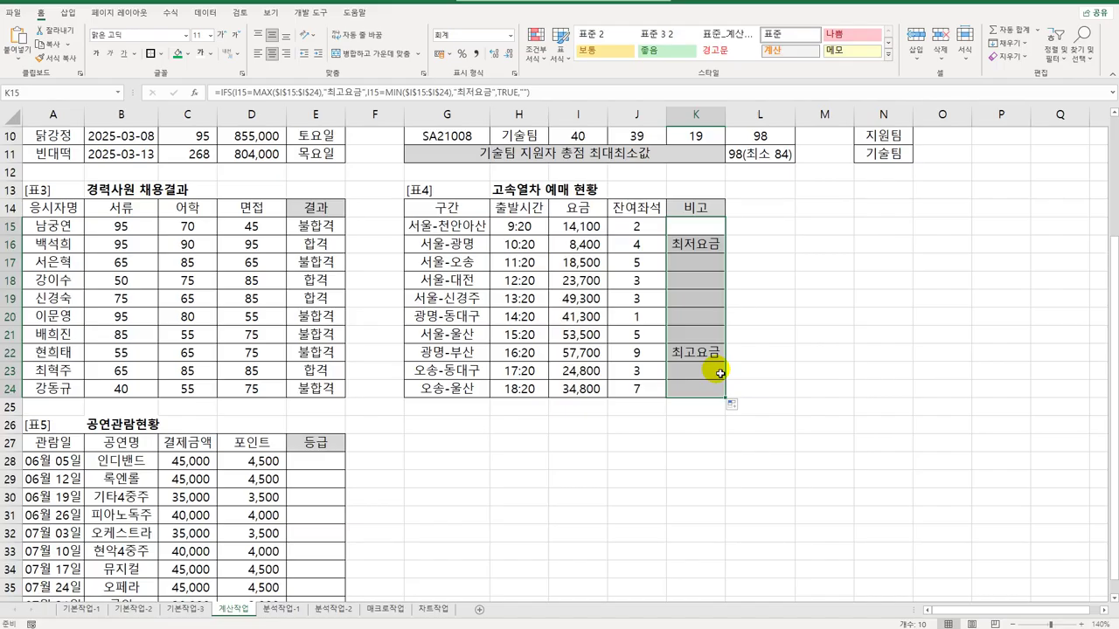
Enter =SUM(D28:D28) in E28 of 표5 and fill it down to E36
scroll(554, 287, down, 3)
click(332, 298)
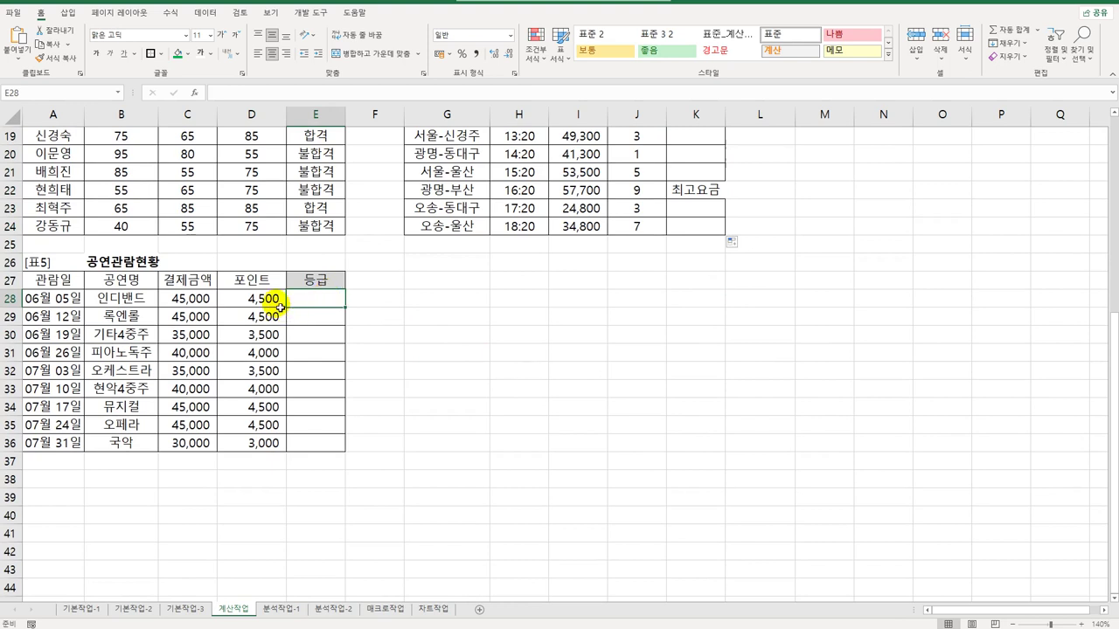
text(=)
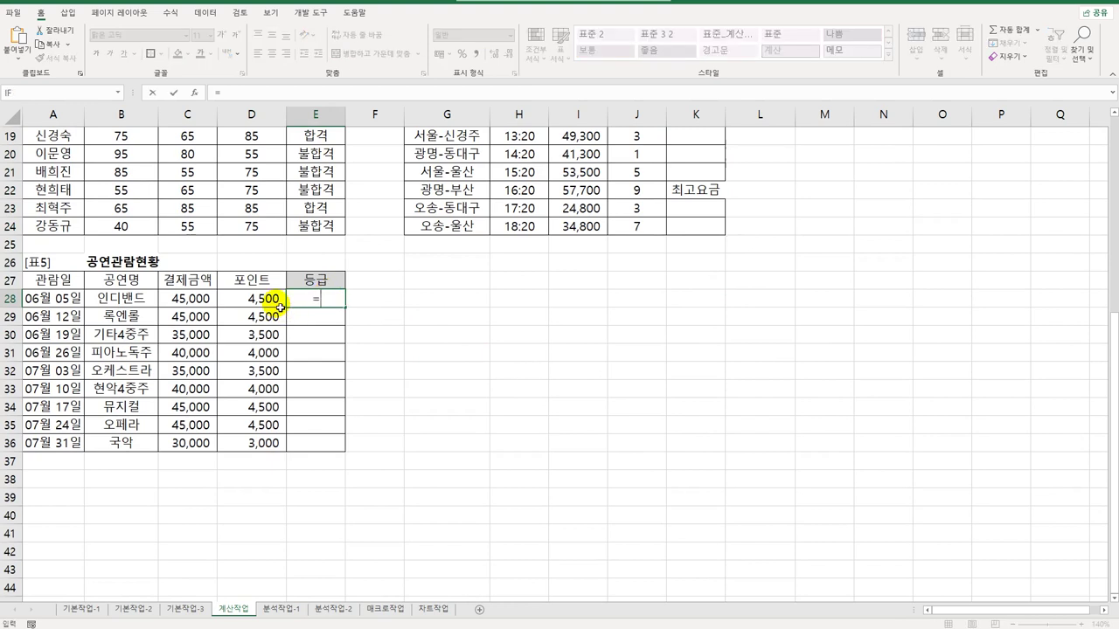
text(sum()
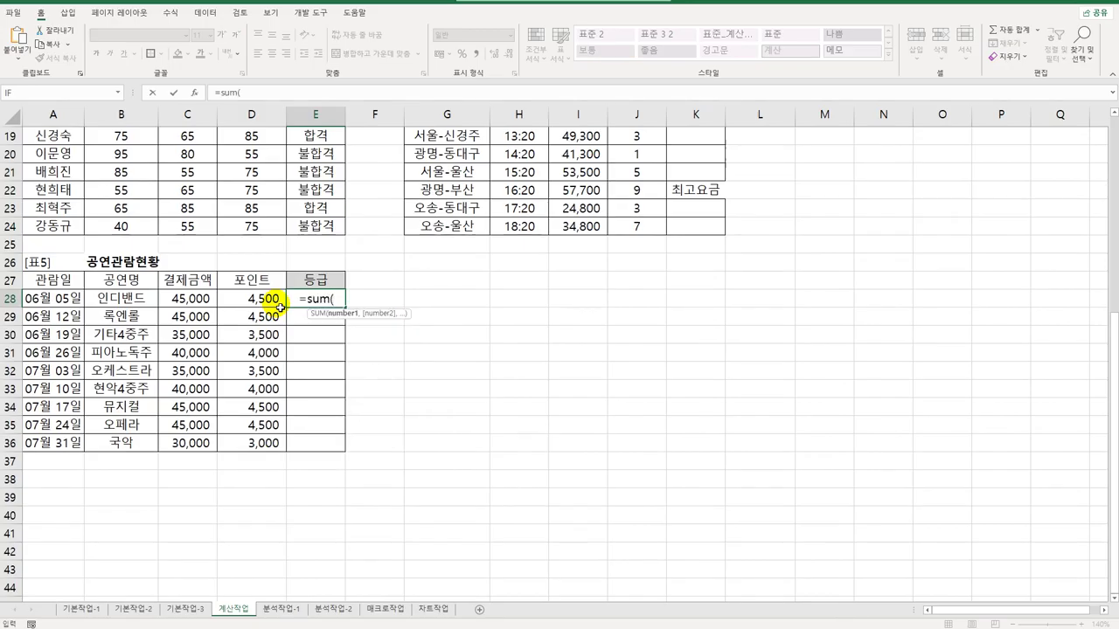
click(279, 304)
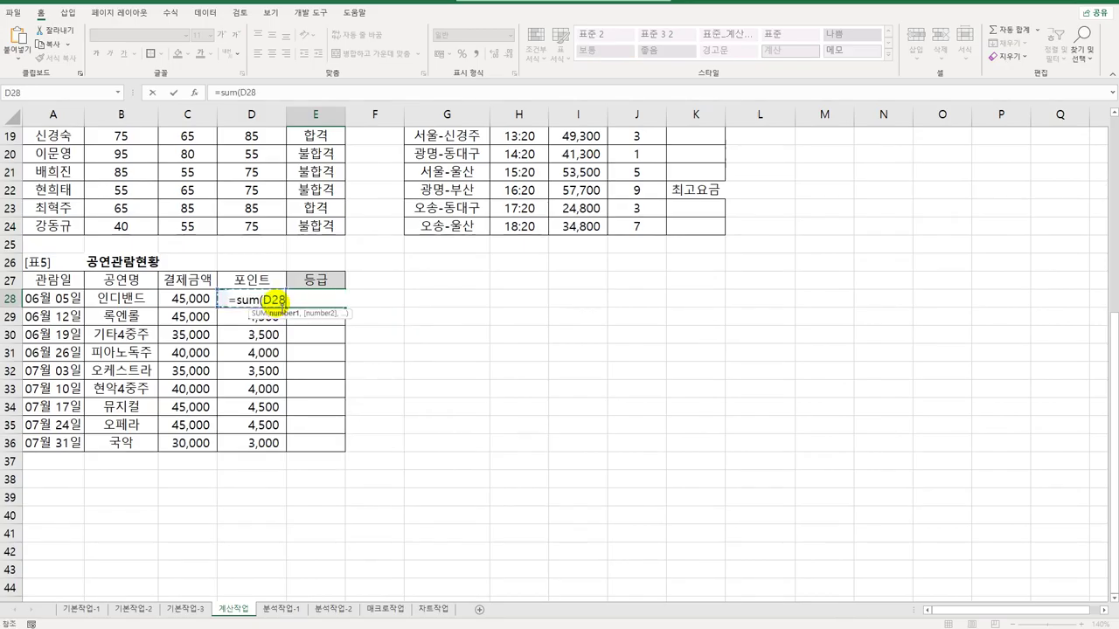
key(F8)
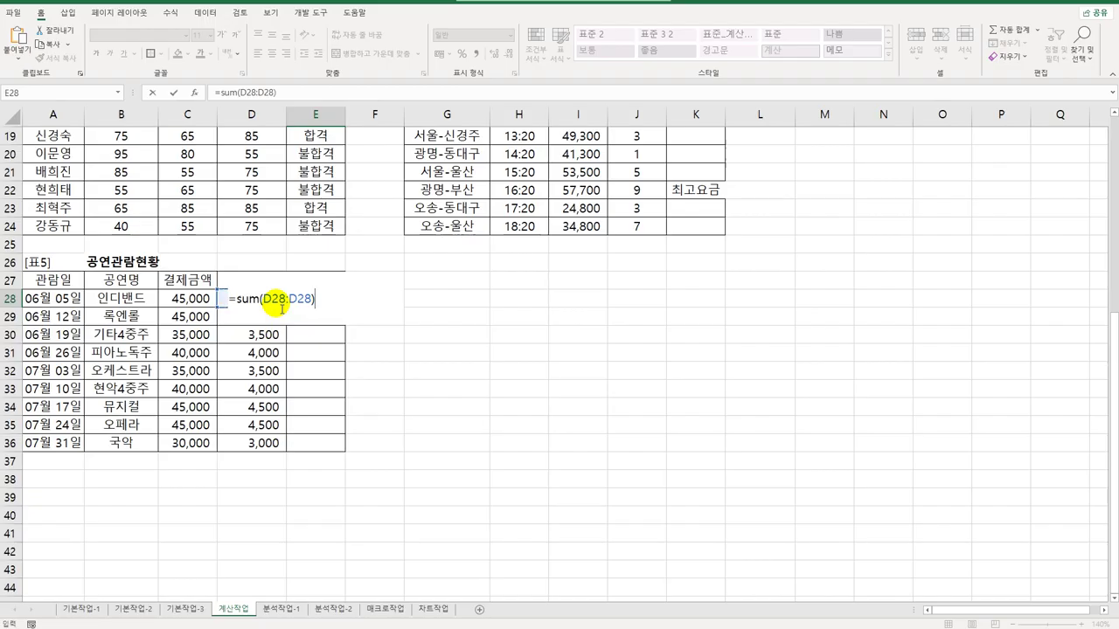
key(ctrl+Return)
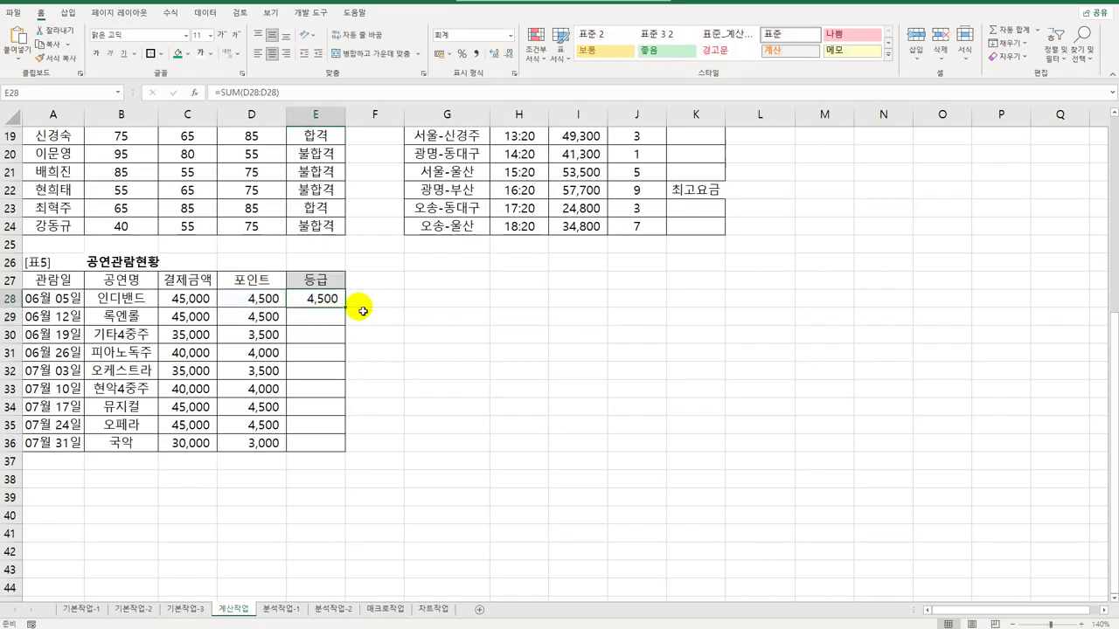
drag(346, 308, 333, 452)
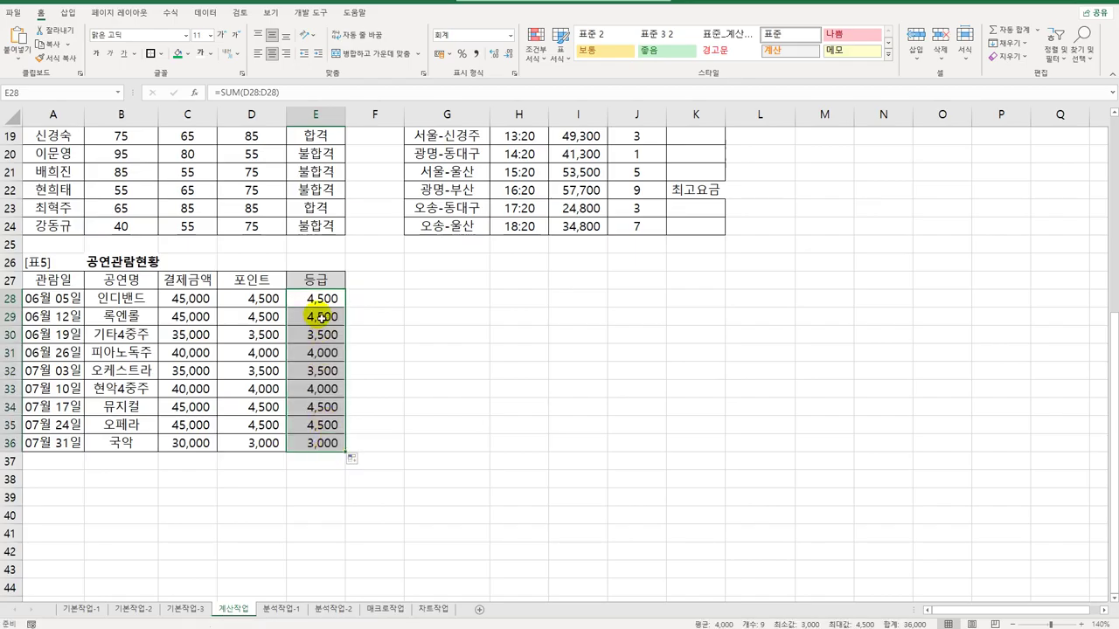
Make the range start absolute in the E28 formula, giving =SUM($D$28:D28), and fill it down to E36
double_click(321, 302)
click(273, 299)
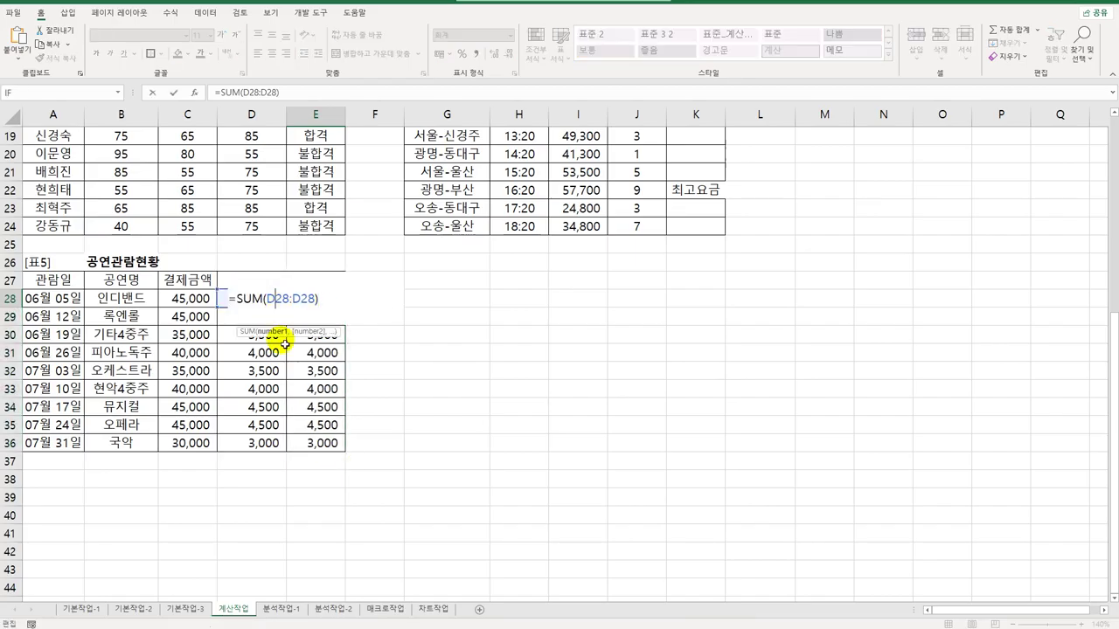
key(F4)
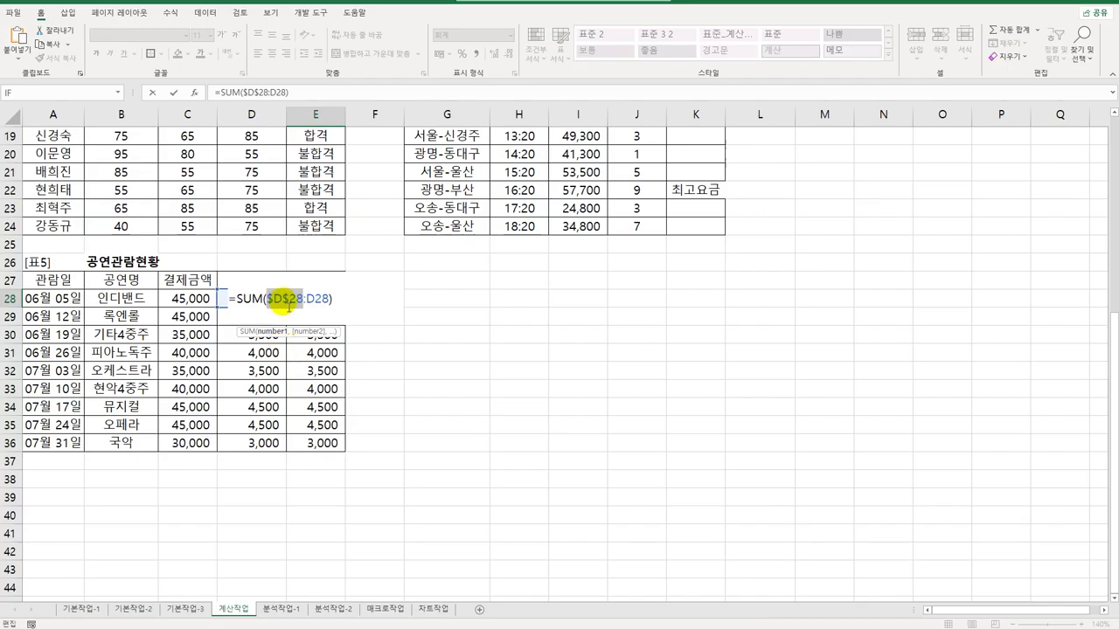
key(ctrl+Return)
drag(345, 307, 359, 446)
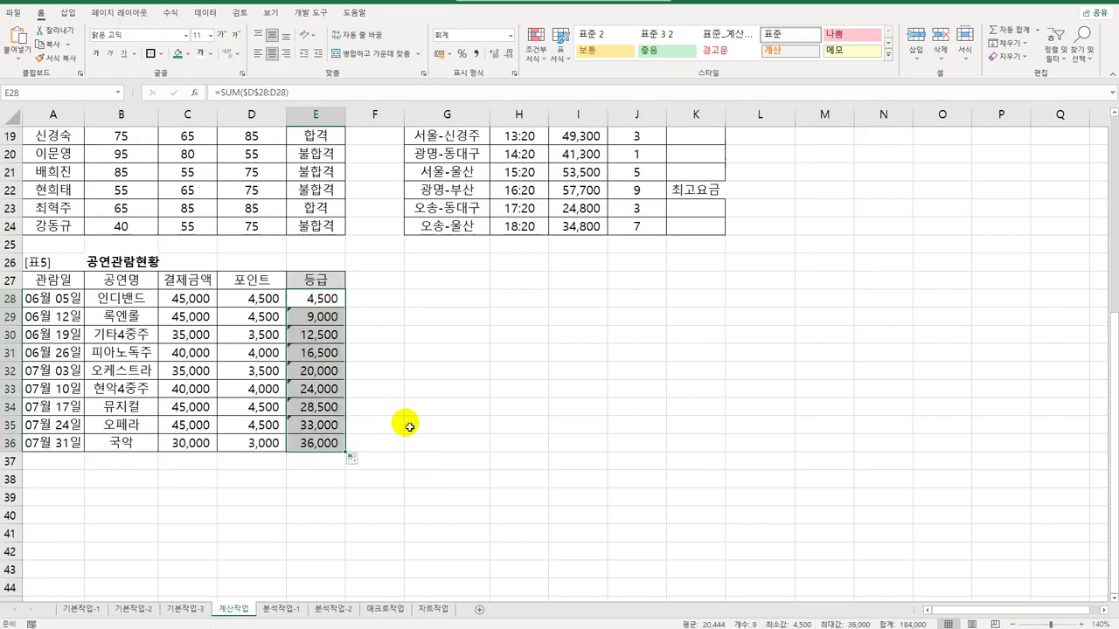
Wrap the cumulative SUM in E28 in an IF function that tests >=30000 and returns "골드" when true
click(320, 299)
double_click(319, 299)
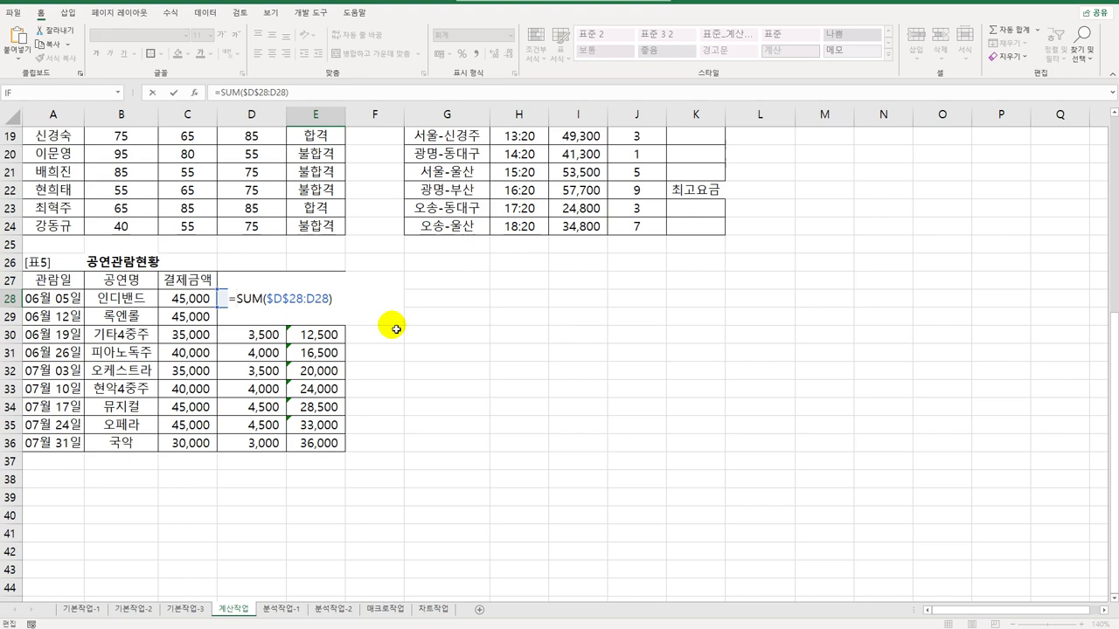
text(IF()
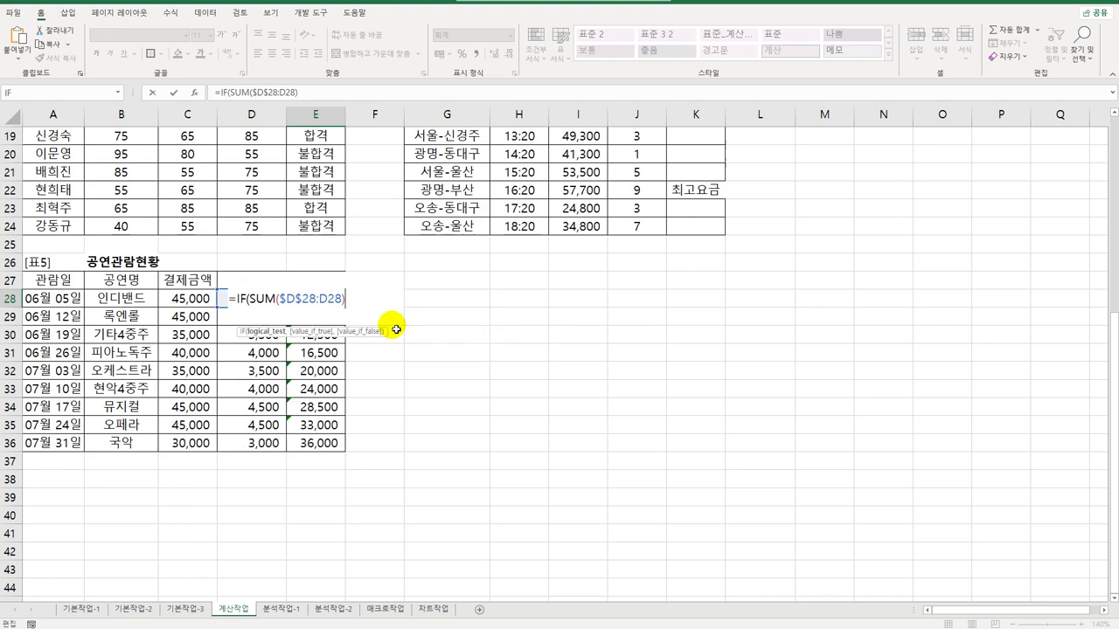
text(>=30000,")
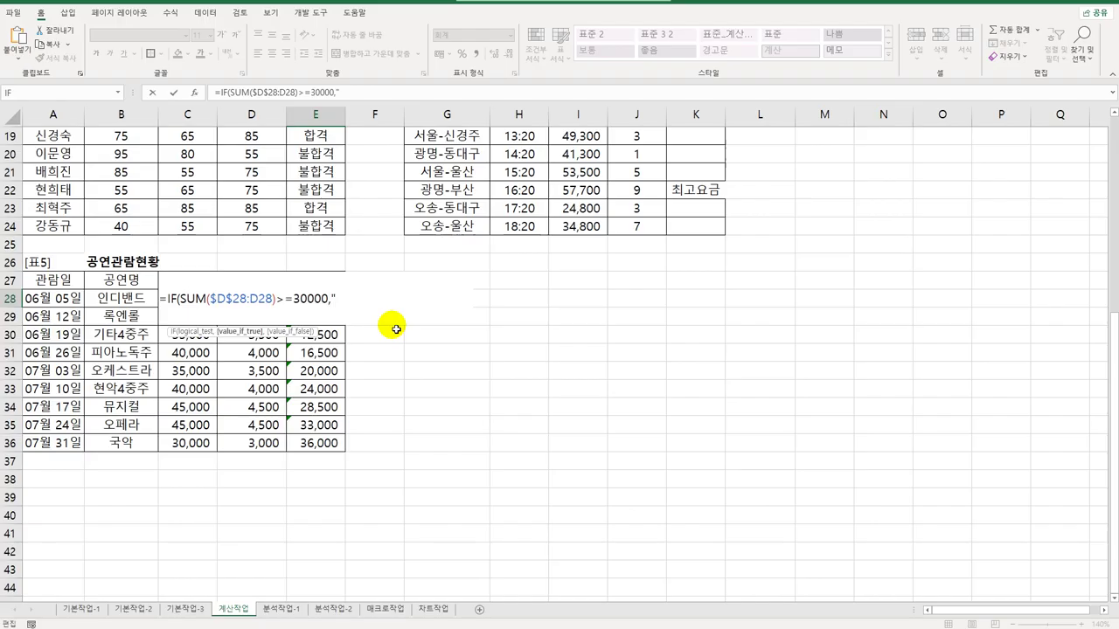
text(골드",)
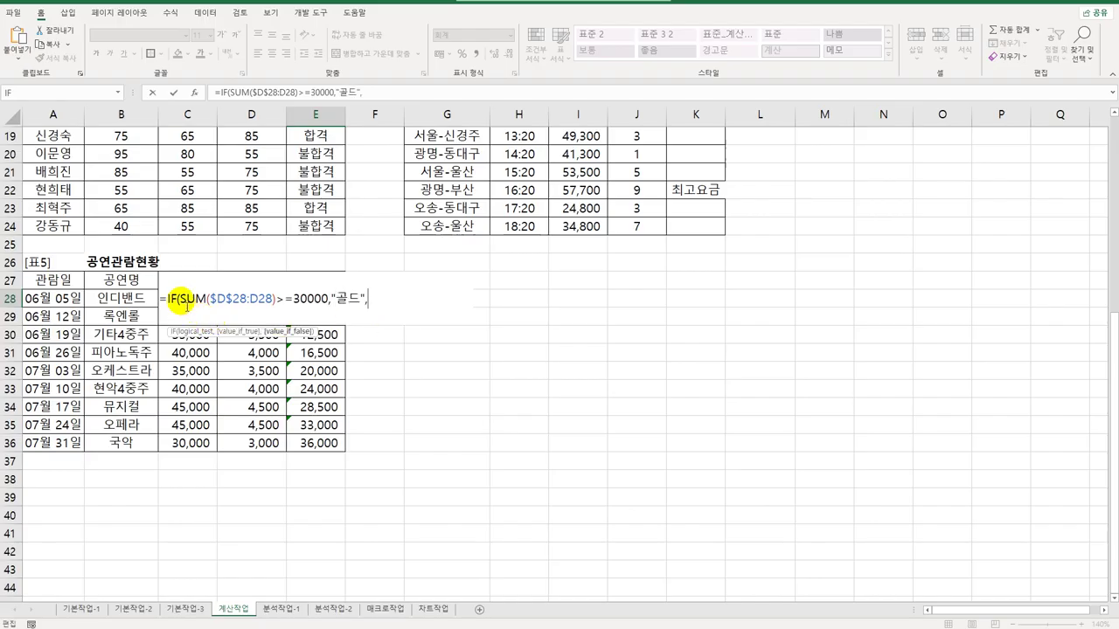
Duplicate the IF condition in E28 as a nested second one, changed to test >=20000 and return "브론즈"
drag(168, 299, 452, 309)
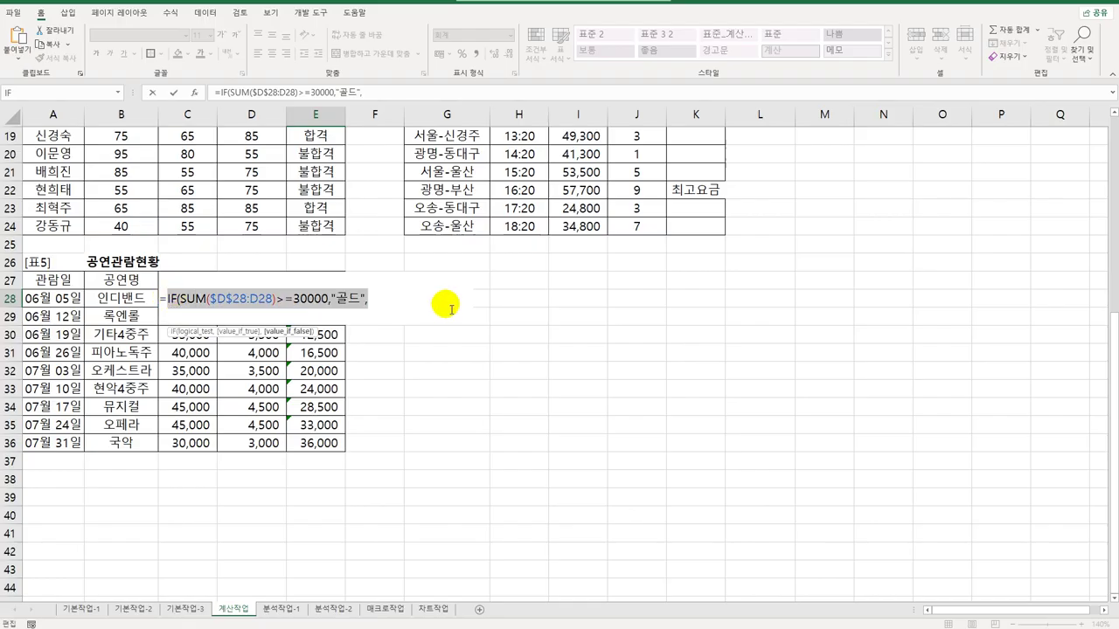
key(ctrl+c)
key(End)
key(ctrl+v)
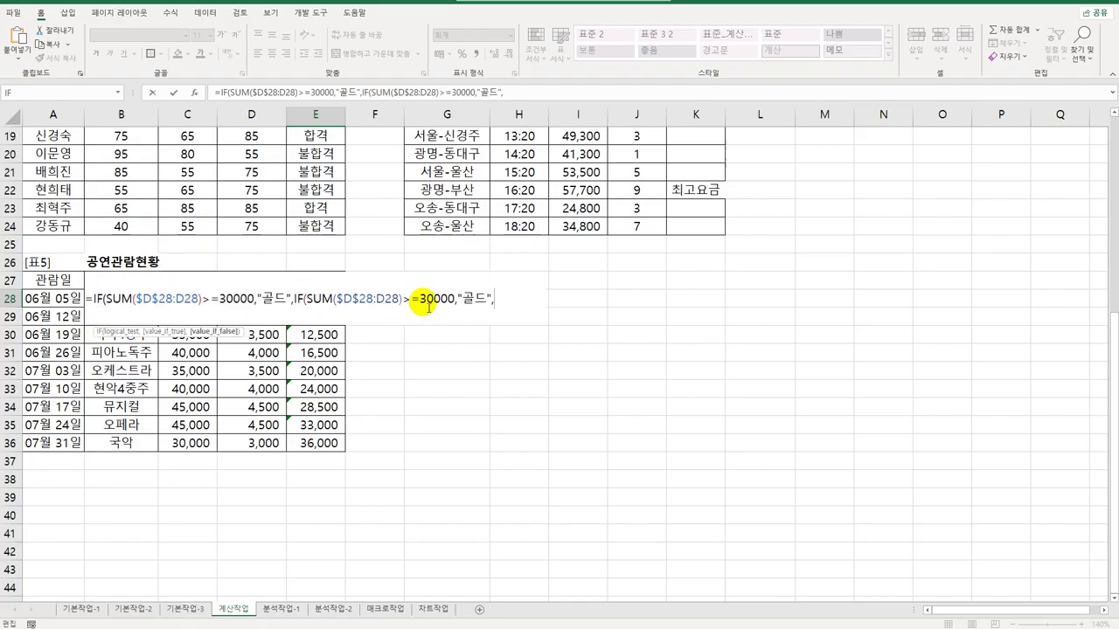
click(426, 299)
key(BackSpace)
text(2)
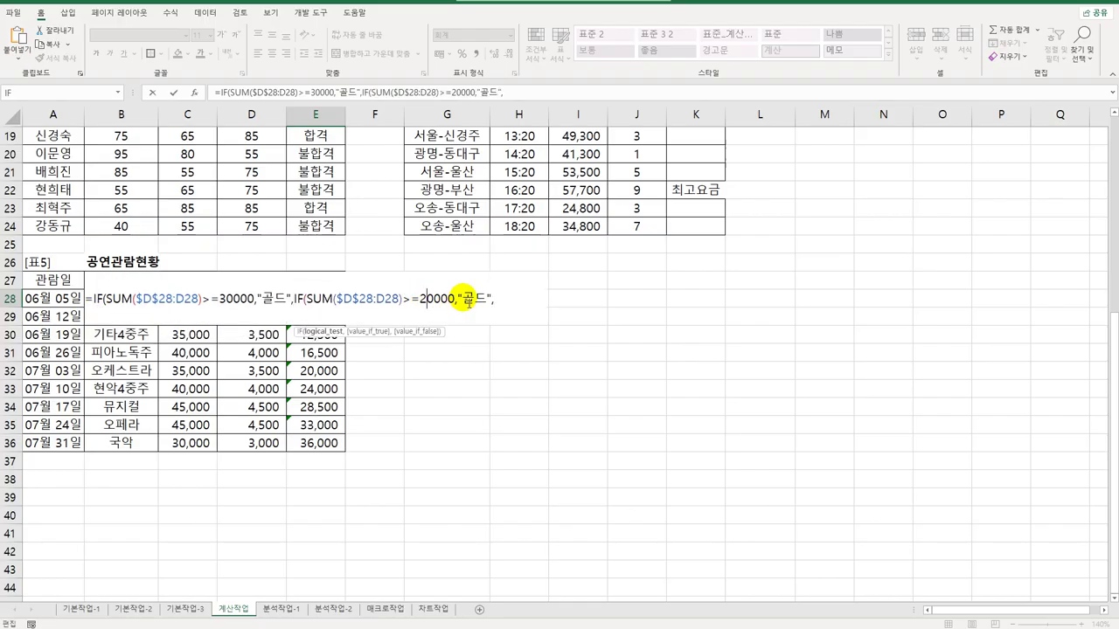
drag(463, 301, 487, 304)
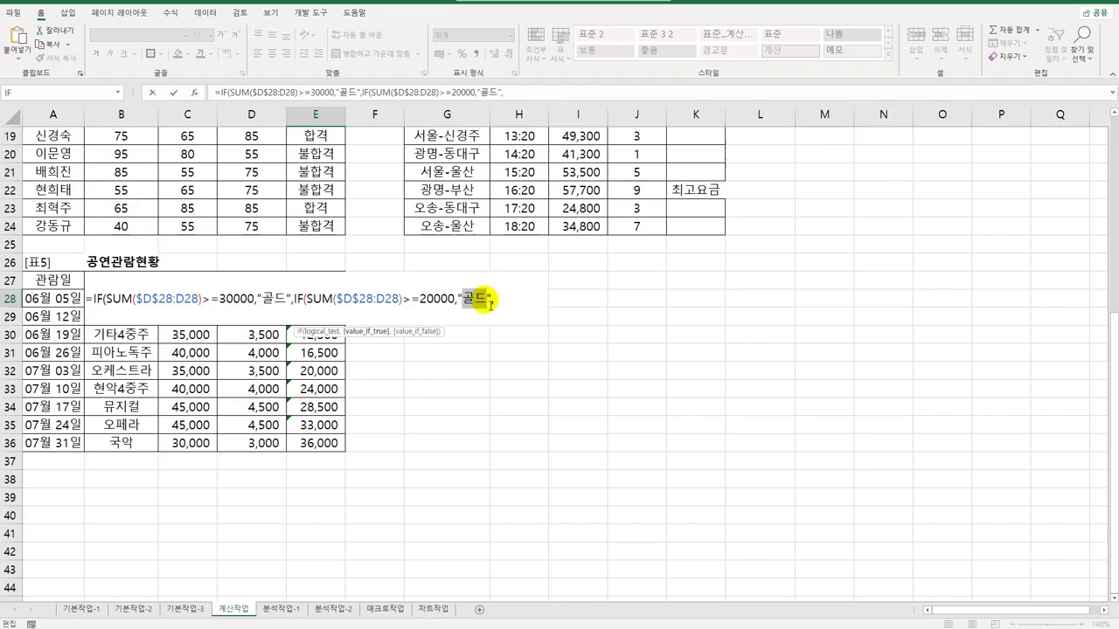
text(브론즈)
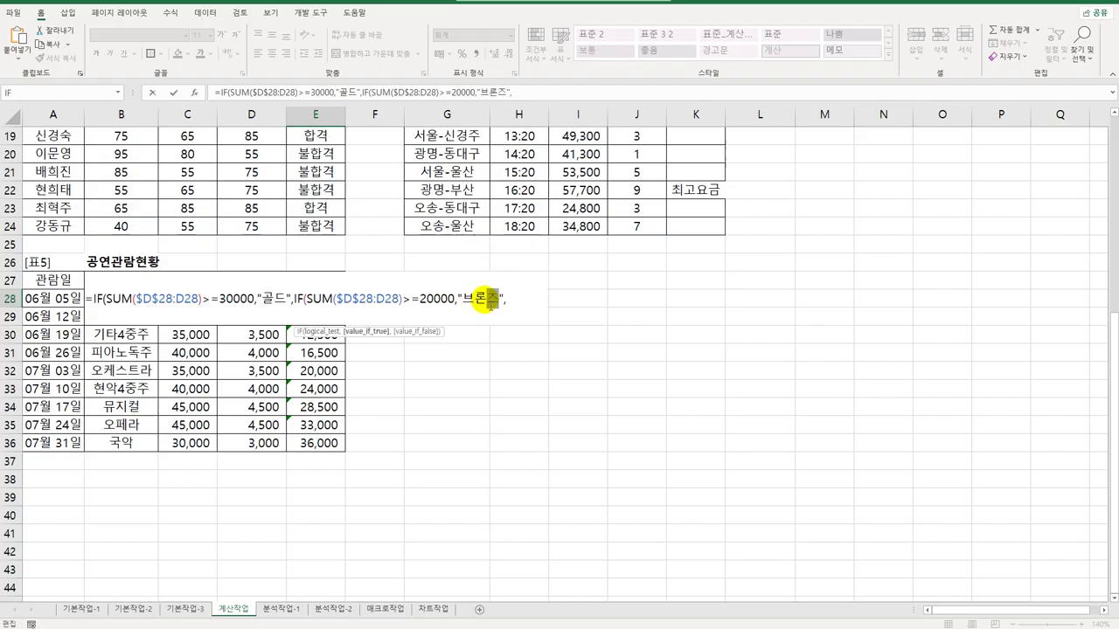
Complete the nested IF in E28 with an empty string as the final result, and fill it down to E36
key(Right)
key(Right)
text("")
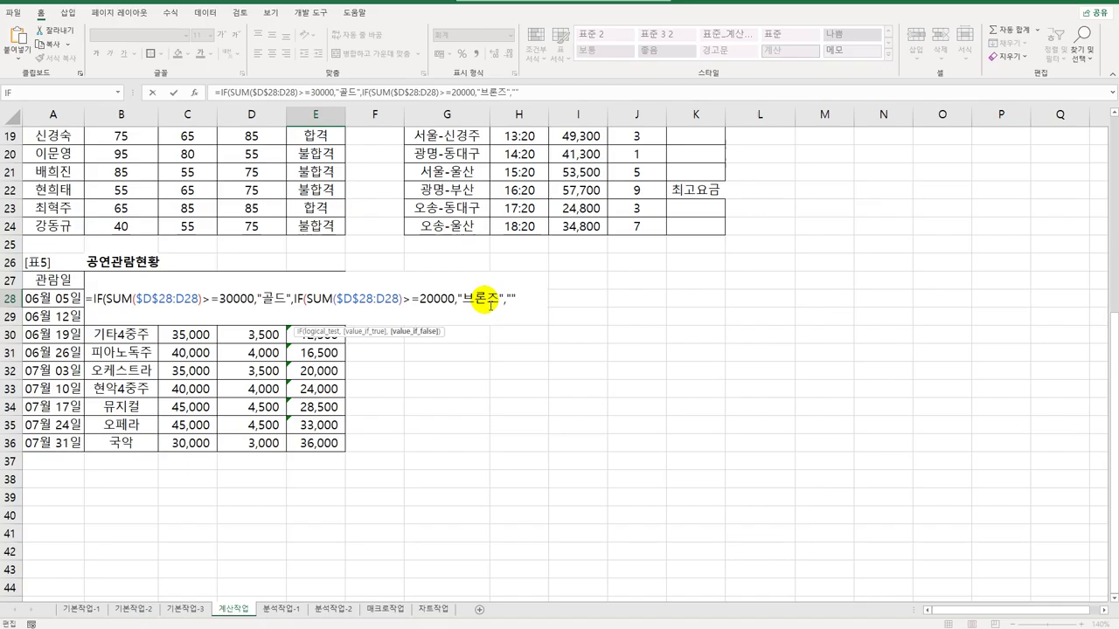
text()))
key(Return)
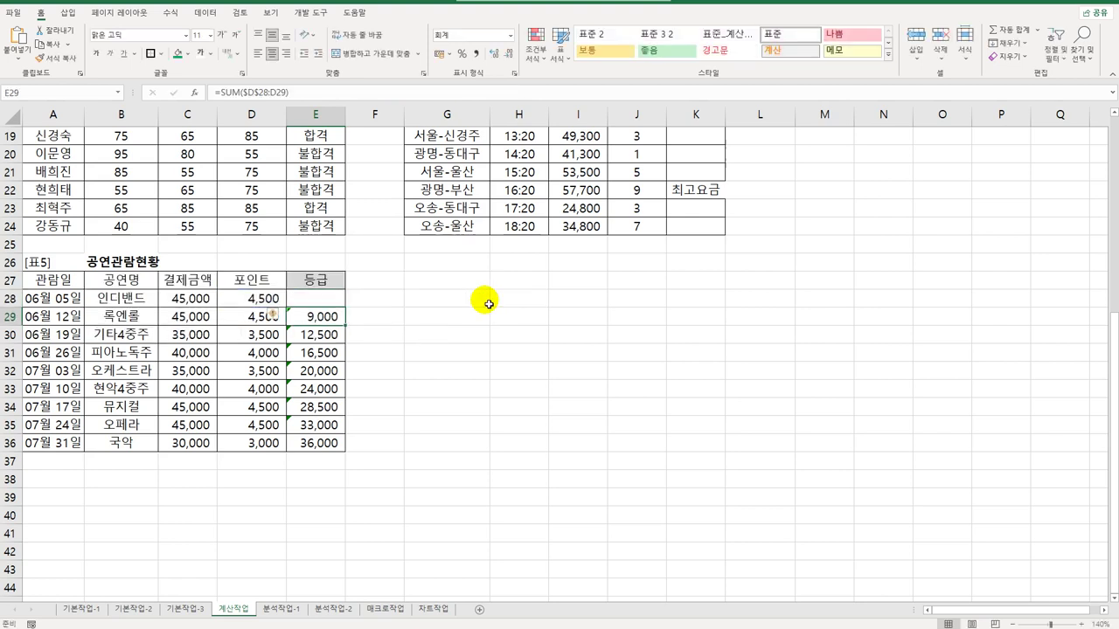
click(333, 303)
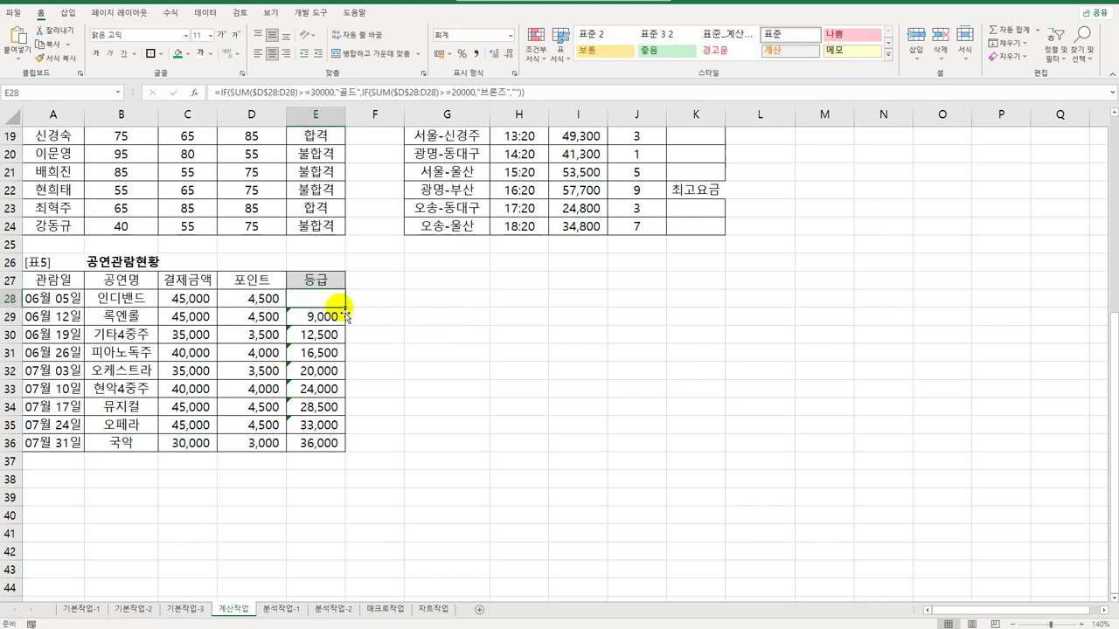
drag(345, 307, 313, 447)
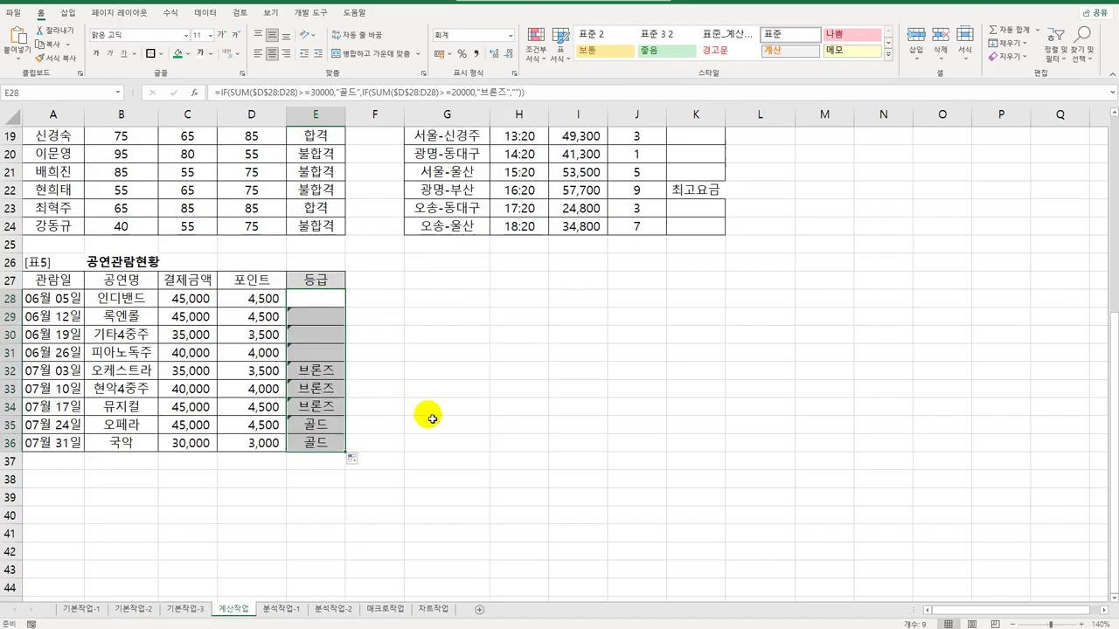
Widen column K slightly to give the 비고 remarks in 표4 more room
scroll(497, 431, up, 3)
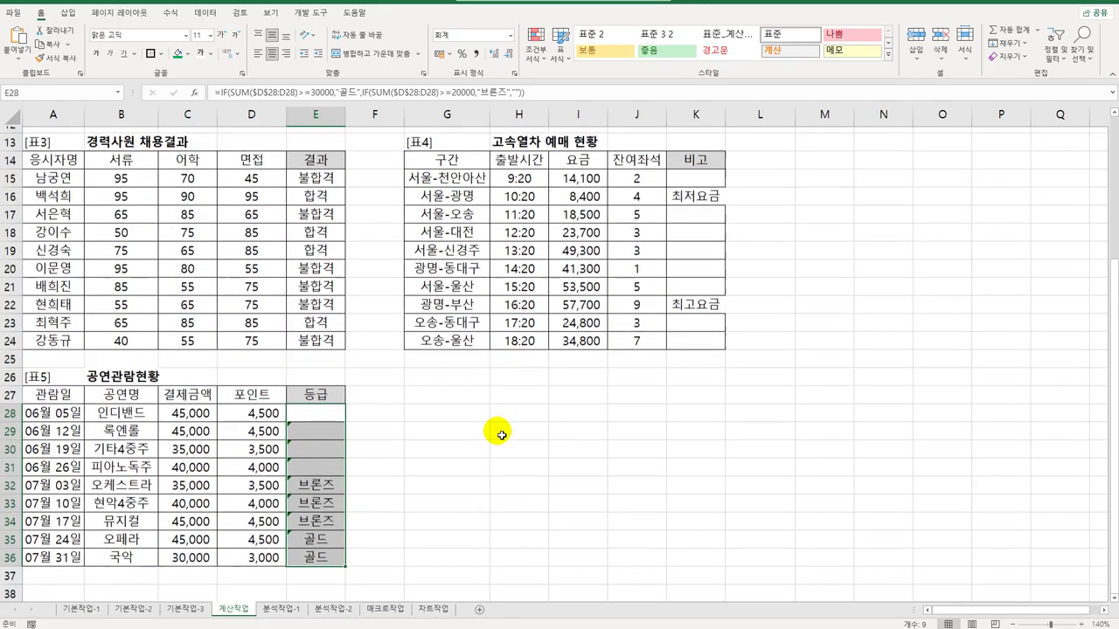
click(712, 243)
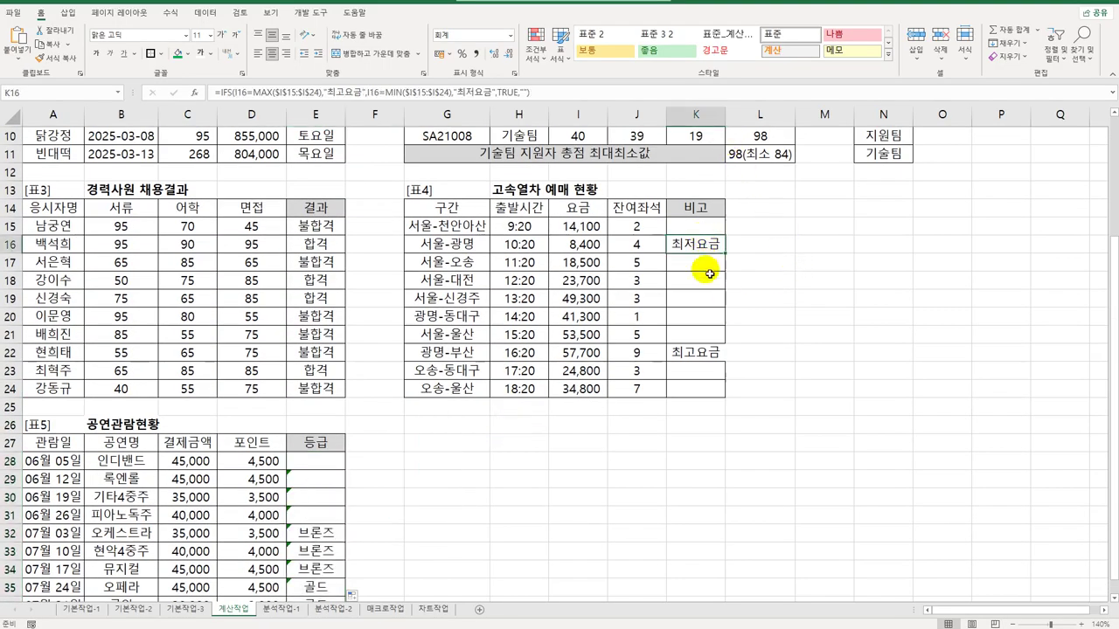
click(711, 352)
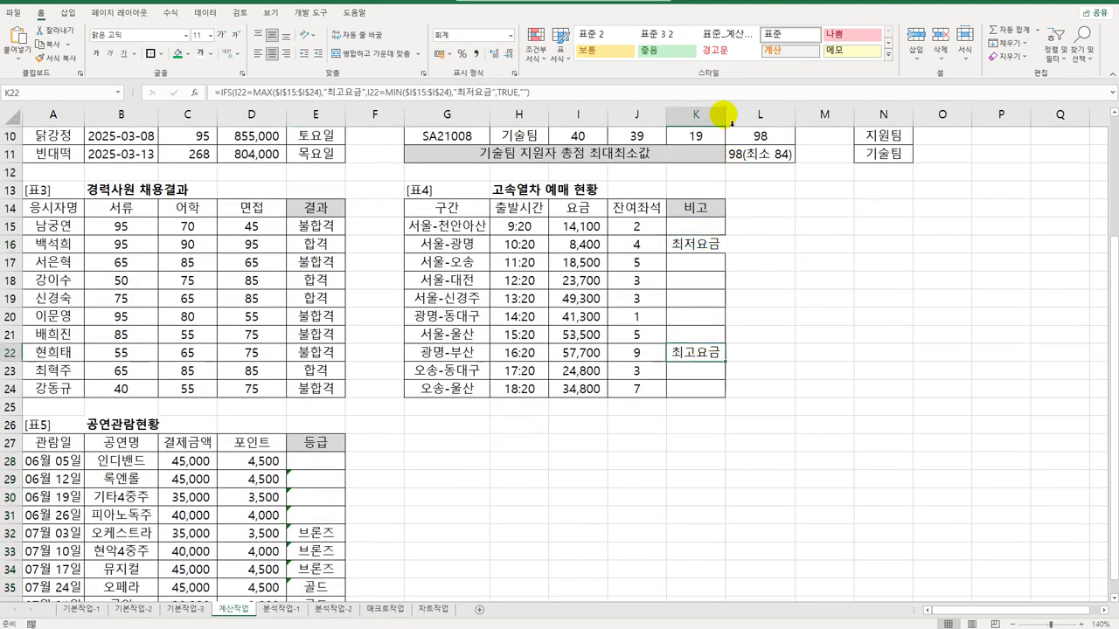
drag(724, 115, 735, 115)
scroll(704, 296, up, 3)
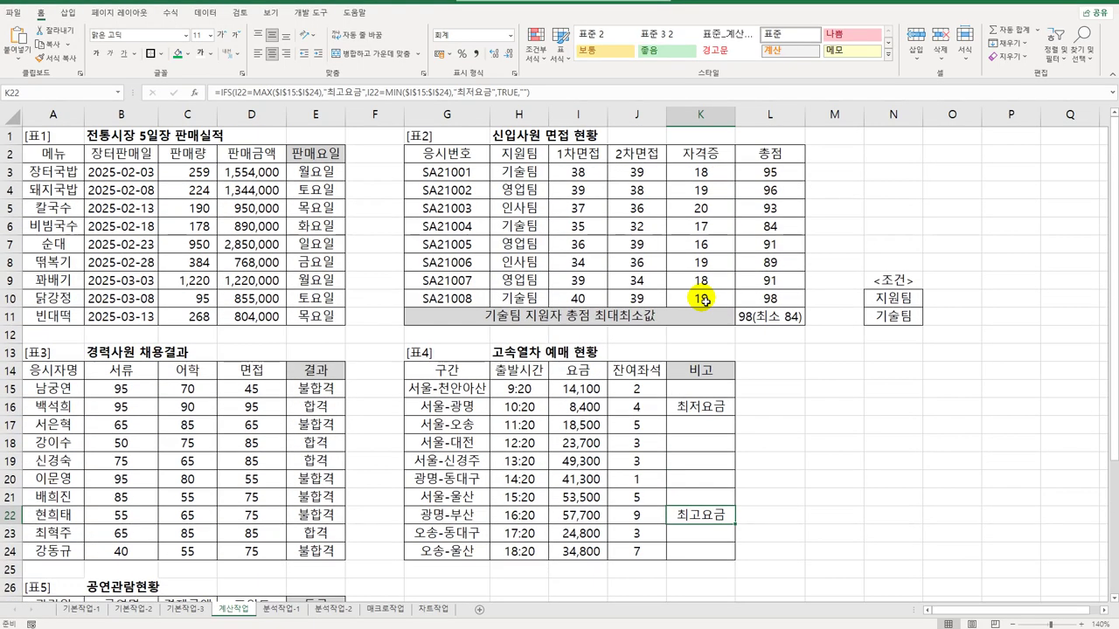
On the 분석작업-1 sheet, create a PivotTable from A3:G33 in the existing worksheet at cell I5
click(278, 608)
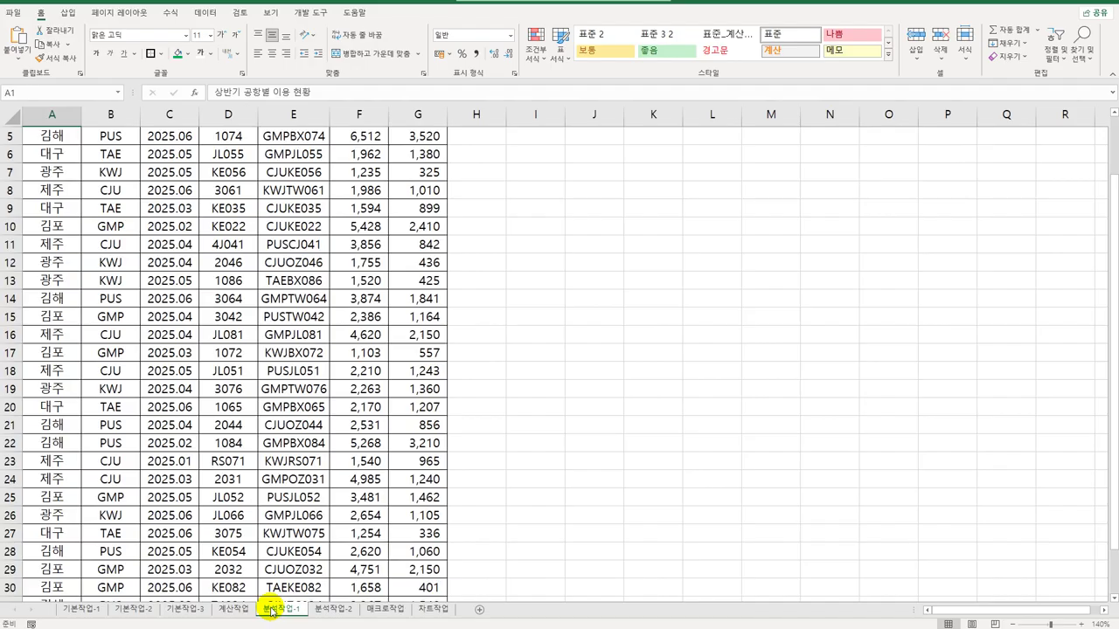
scroll(335, 586, up, 2)
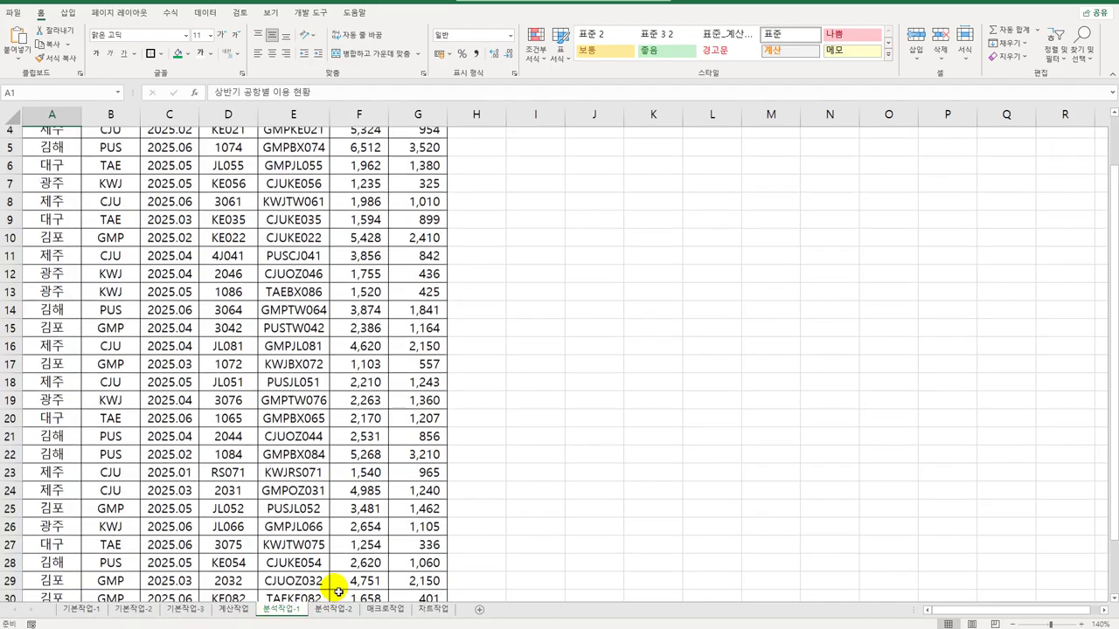
click(131, 264)
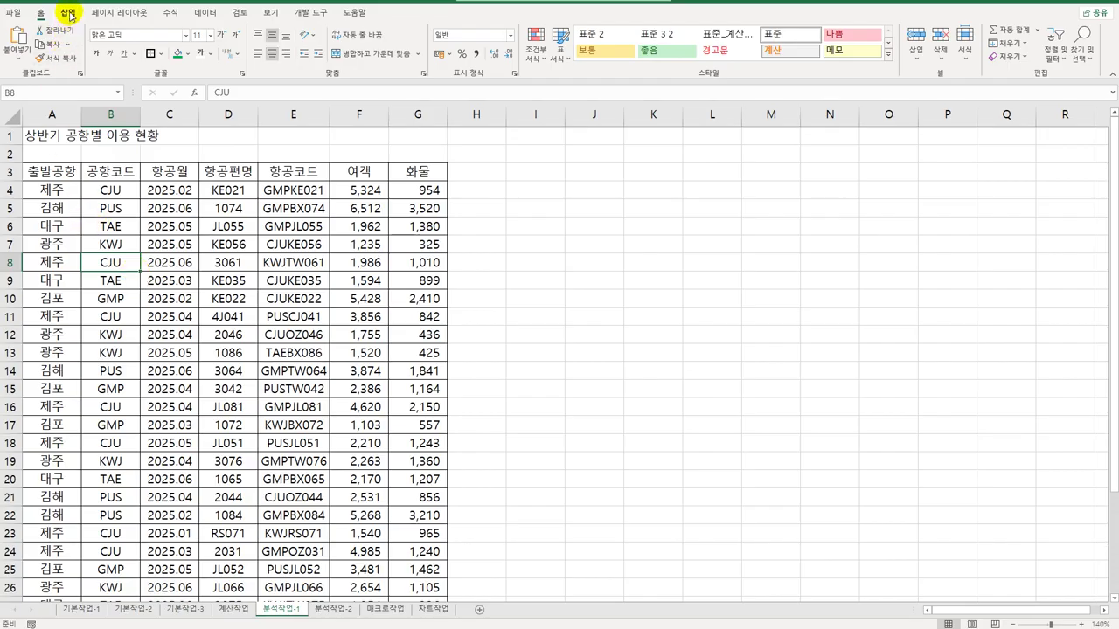
click(67, 12)
click(14, 39)
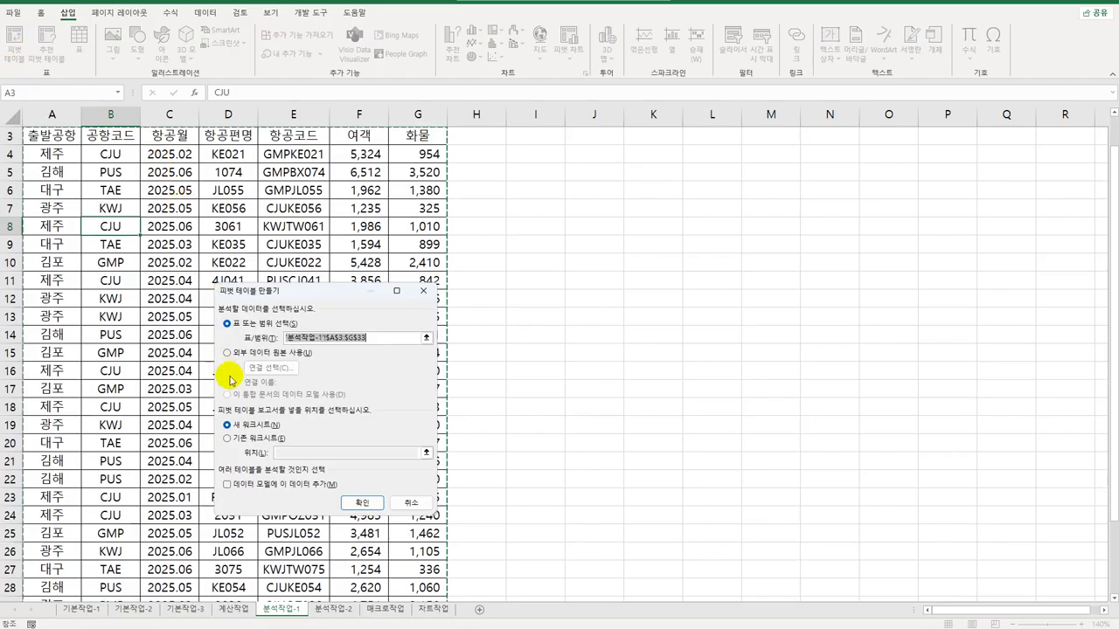
click(253, 438)
click(287, 452)
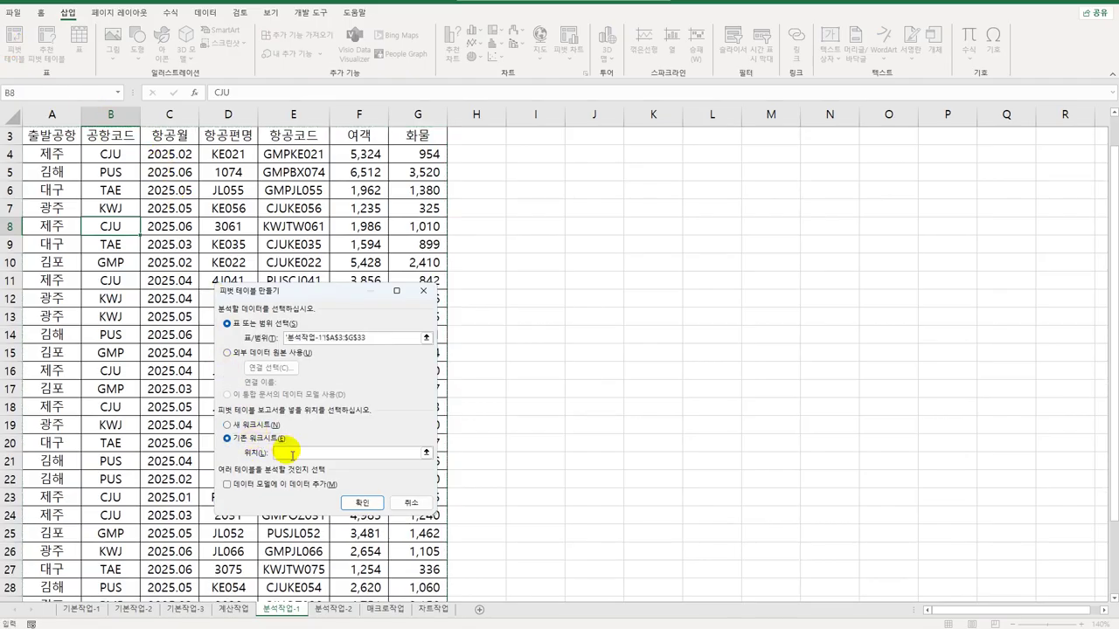
scroll(524, 263, up, 1)
click(536, 193)
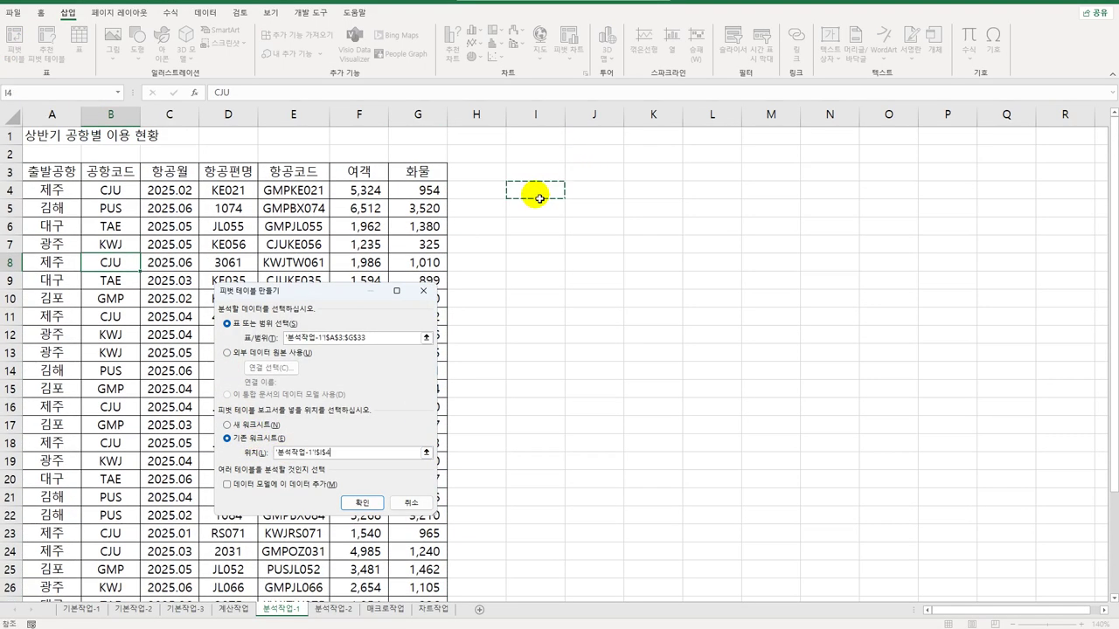
click(531, 208)
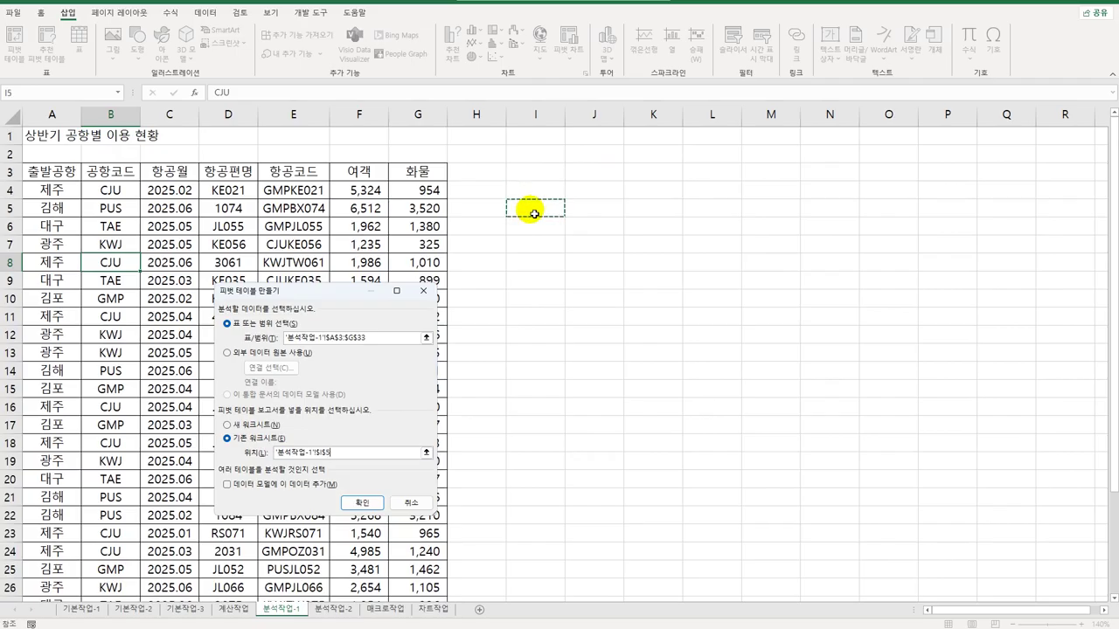
click(357, 506)
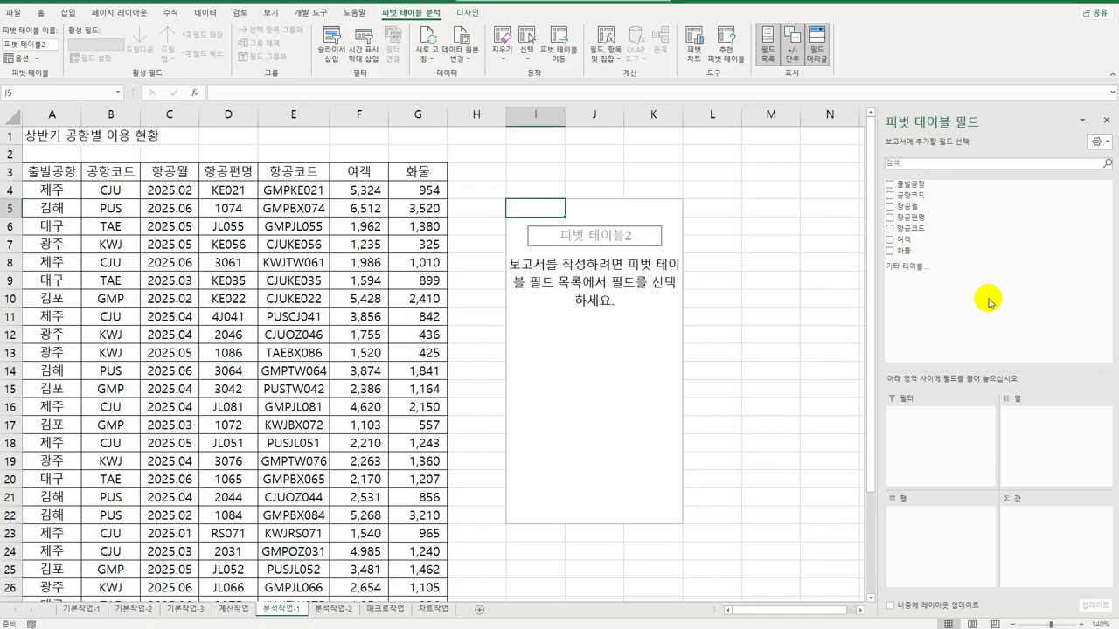
Add 출발공항 to the PivotTable's rows, and 여객 and 화물 to its values
drag(935, 203, 933, 535)
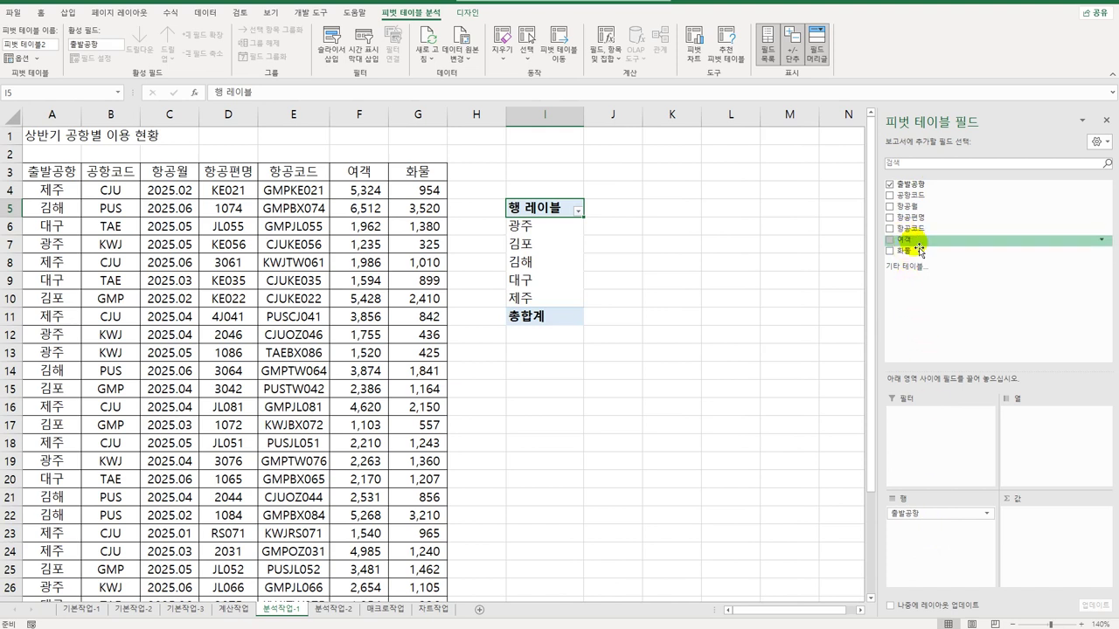
drag(909, 239, 1071, 570)
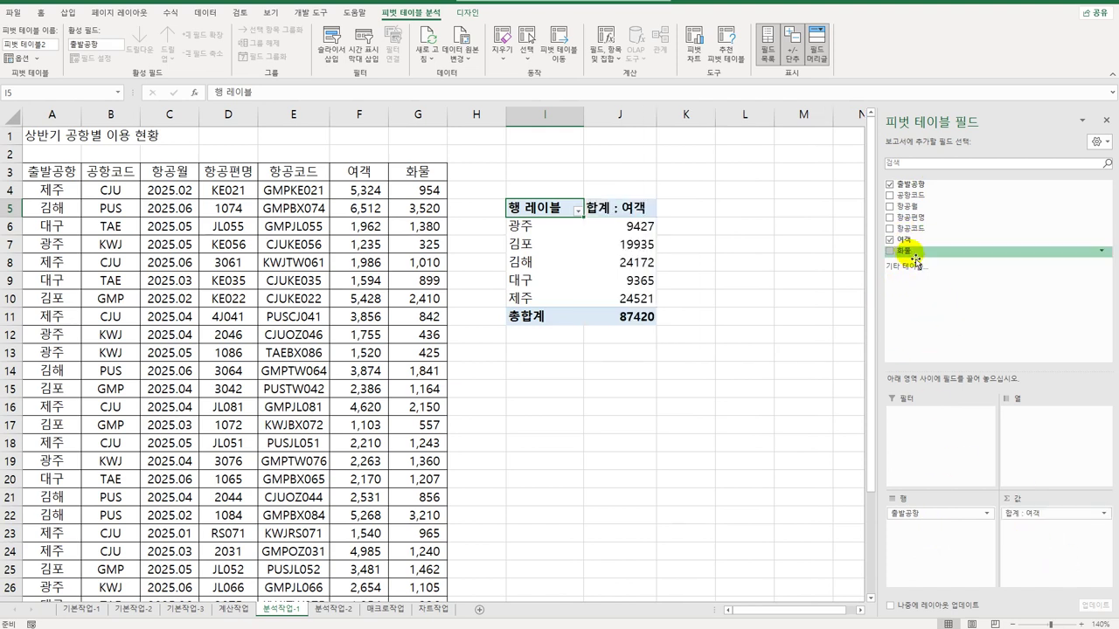
drag(909, 250, 1030, 557)
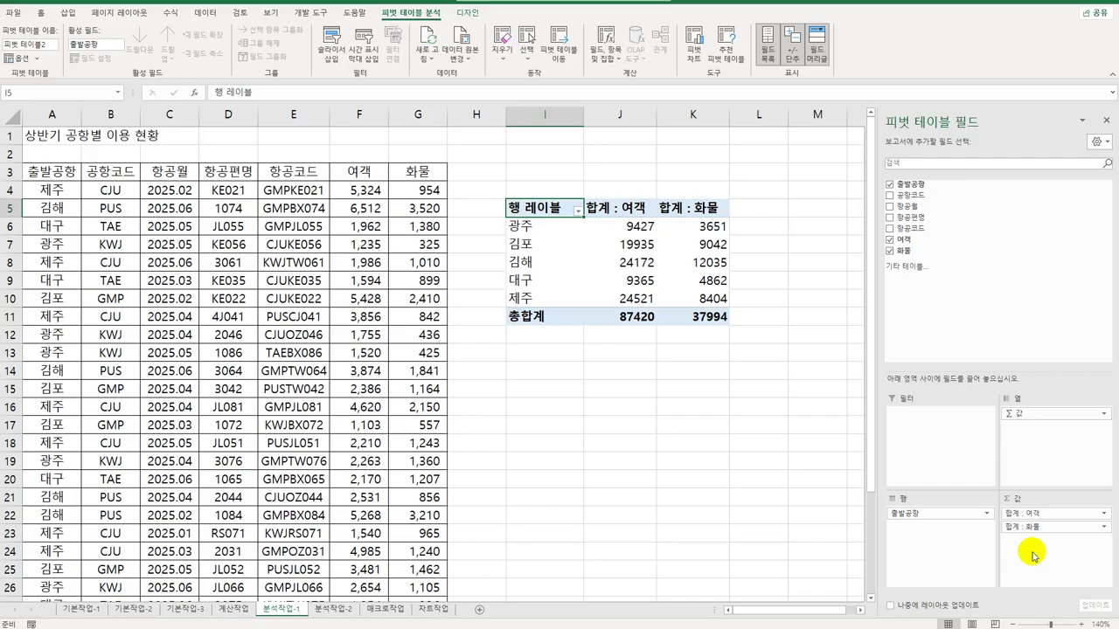
Format the 합계 : 여객 value field as a number with 0 decimal places and the thousands separator
click(621, 210)
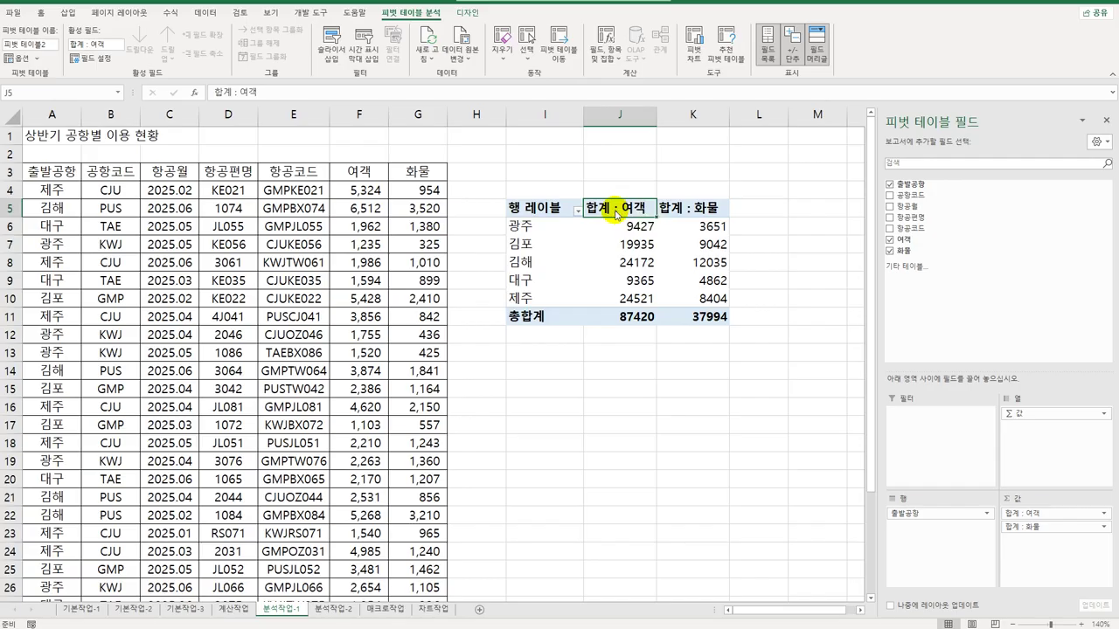
double_click(618, 213)
drag(332, 310, 384, 207)
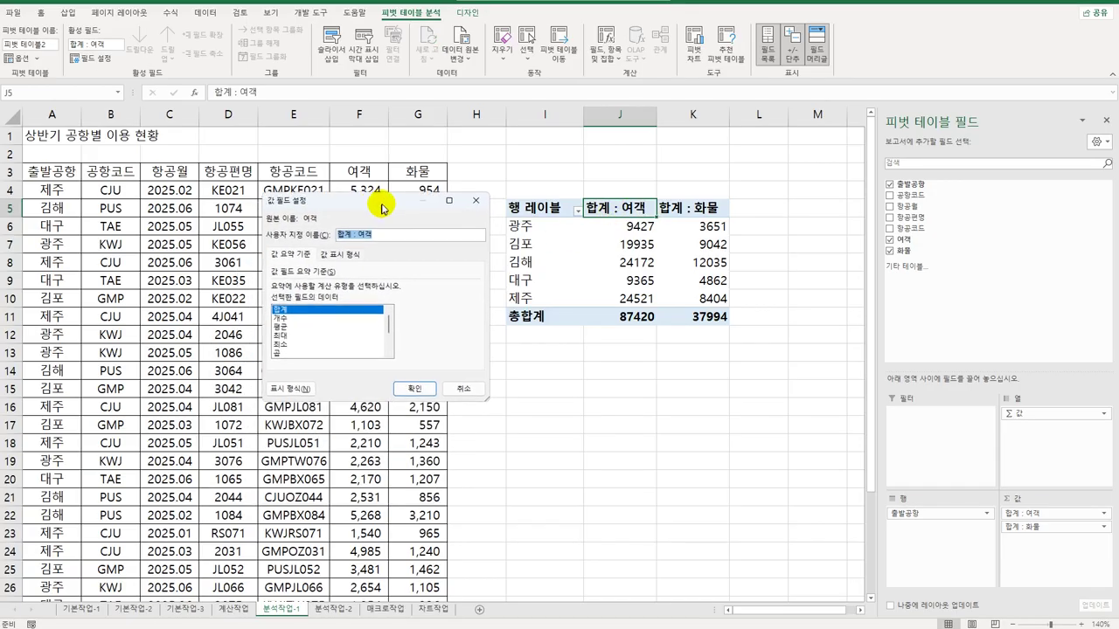
click(288, 387)
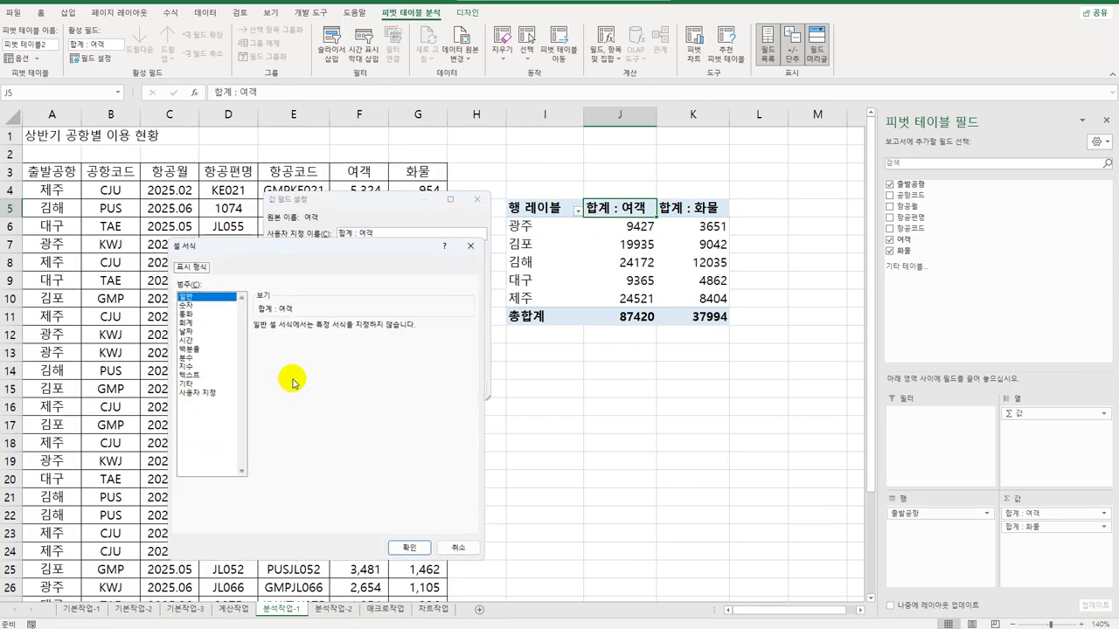
click(183, 305)
click(258, 343)
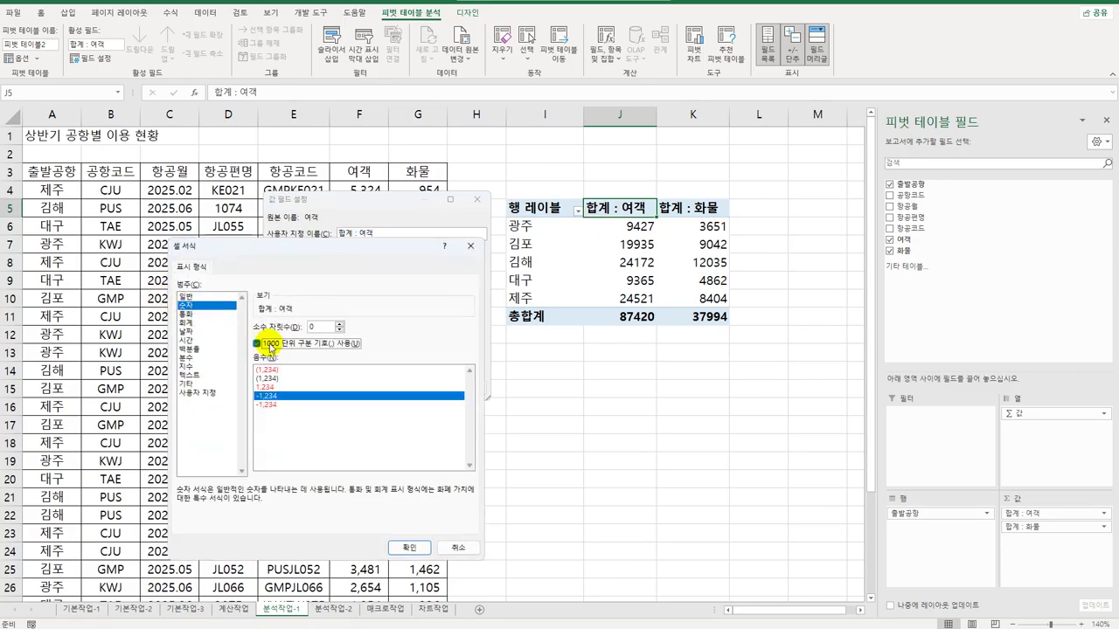
click(418, 551)
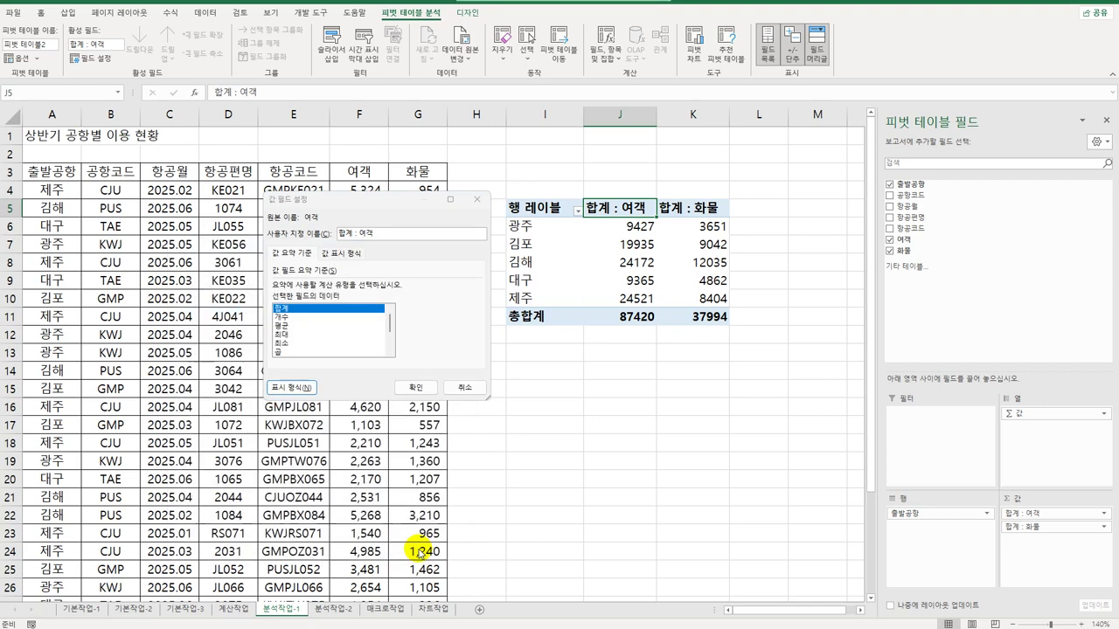
click(413, 391)
Format the 합계 : 화물 value field as a number with 0 decimal places and the thousands separator
click(680, 209)
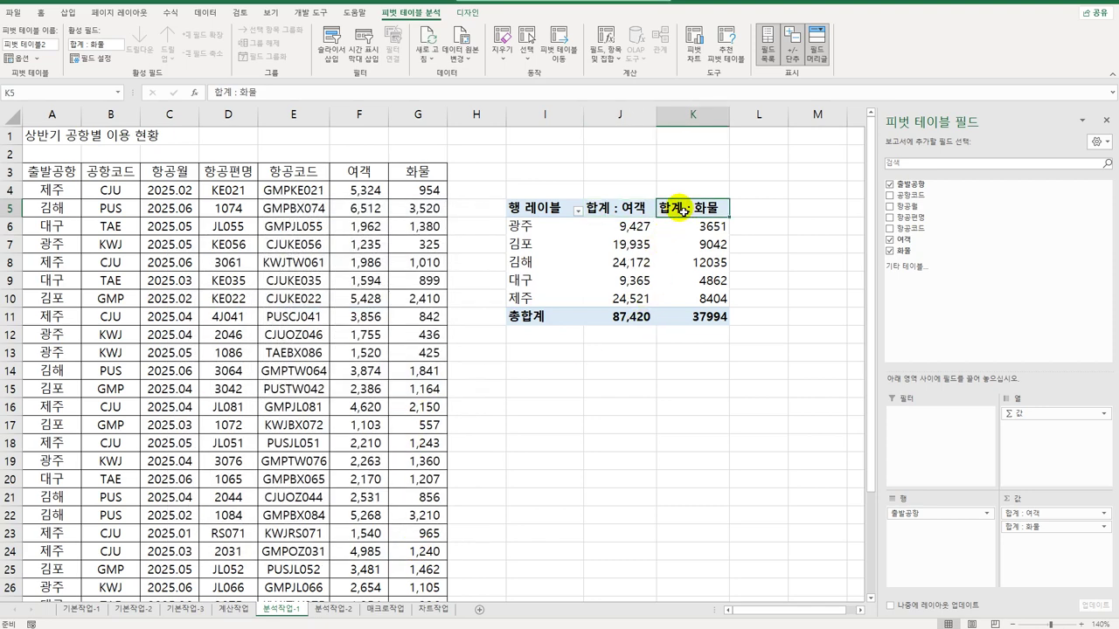
double_click(681, 210)
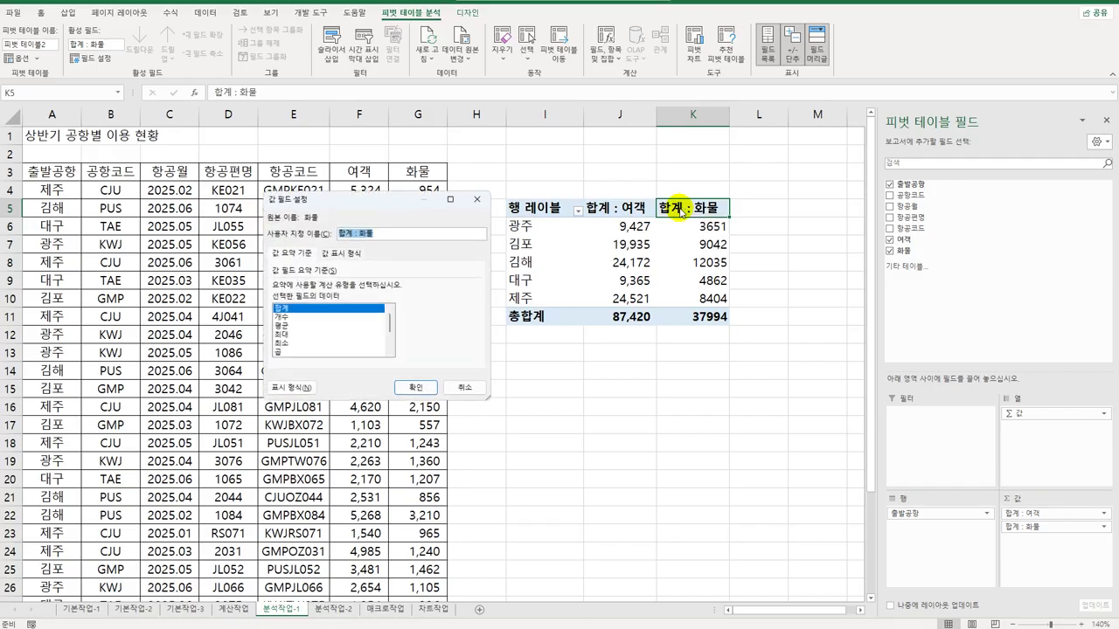
click(293, 389)
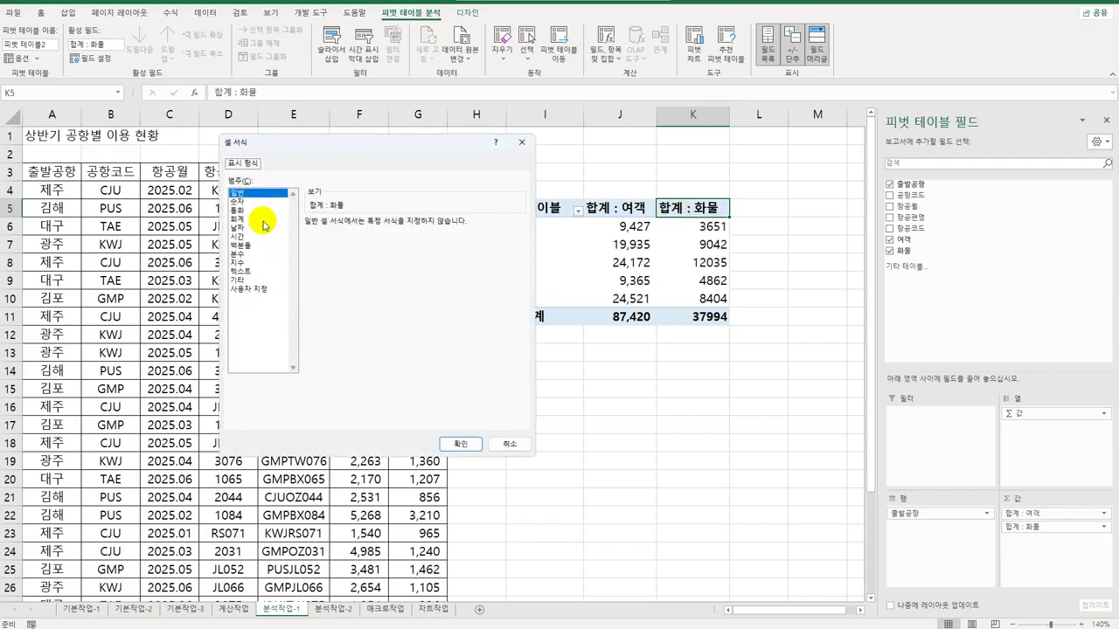
click(237, 201)
click(307, 239)
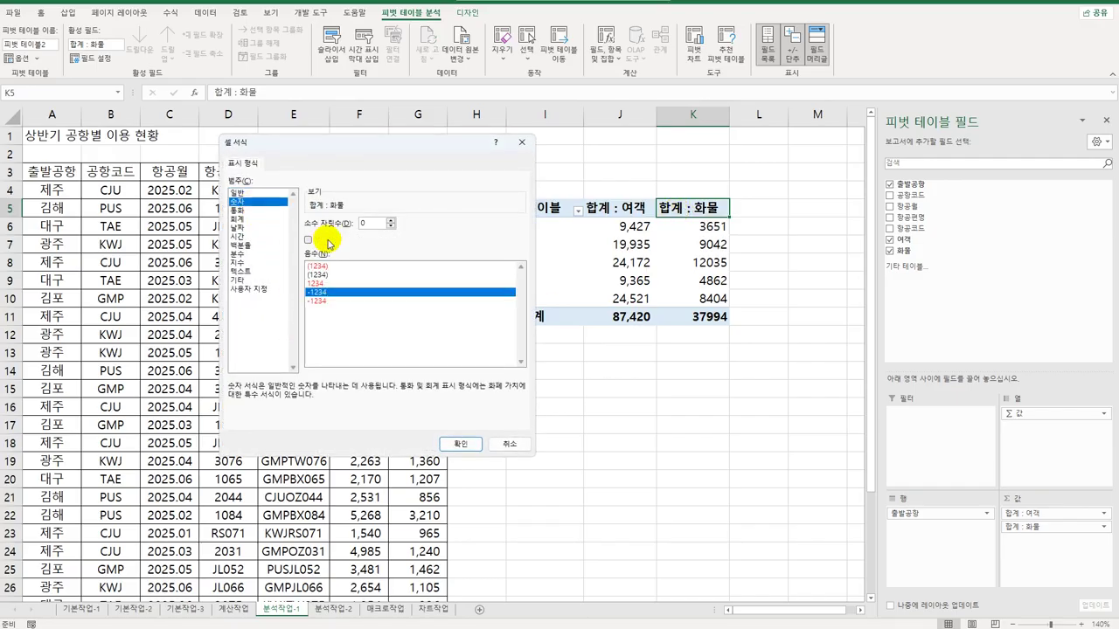
click(447, 432)
click(424, 384)
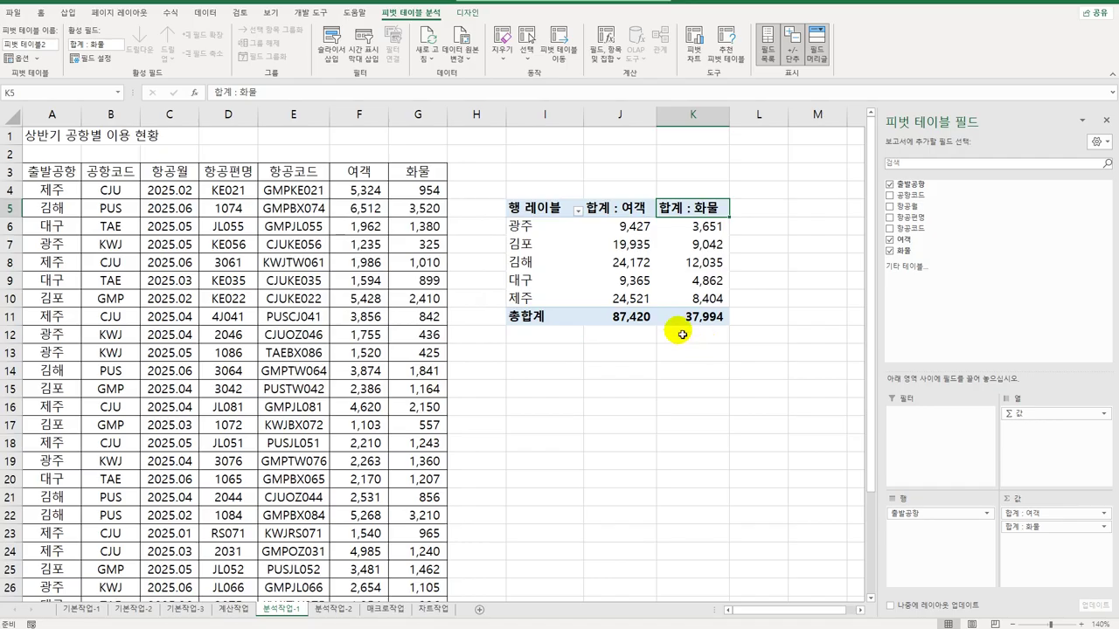
Apply the gold PivotTable style with a solid header row to the PivotTable and turn on banded rows (줄무늬 행)
click(469, 14)
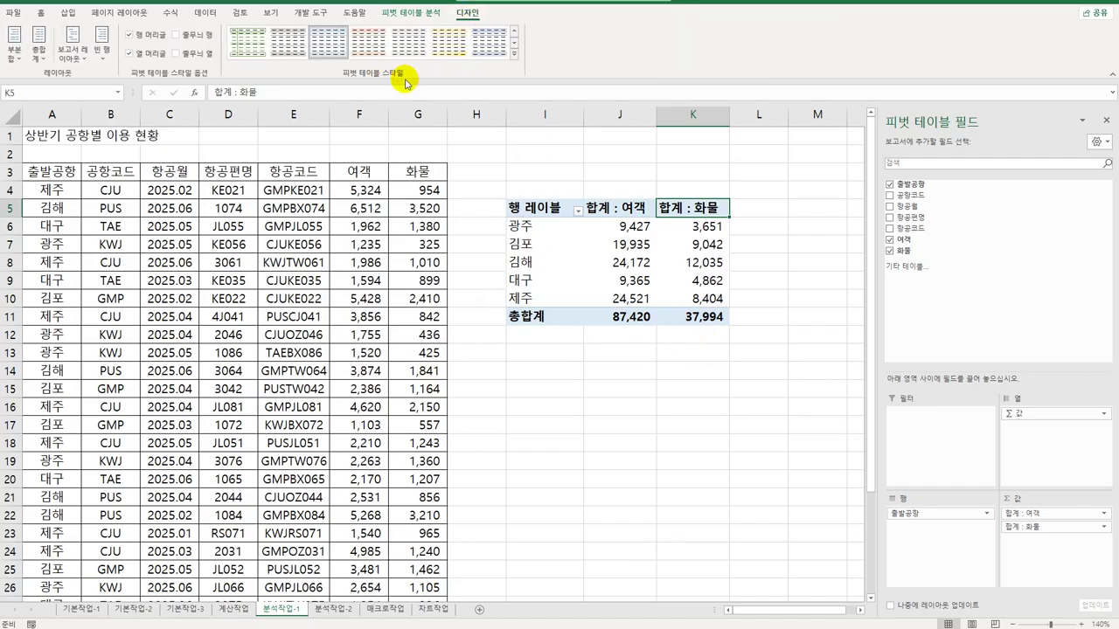
click(511, 55)
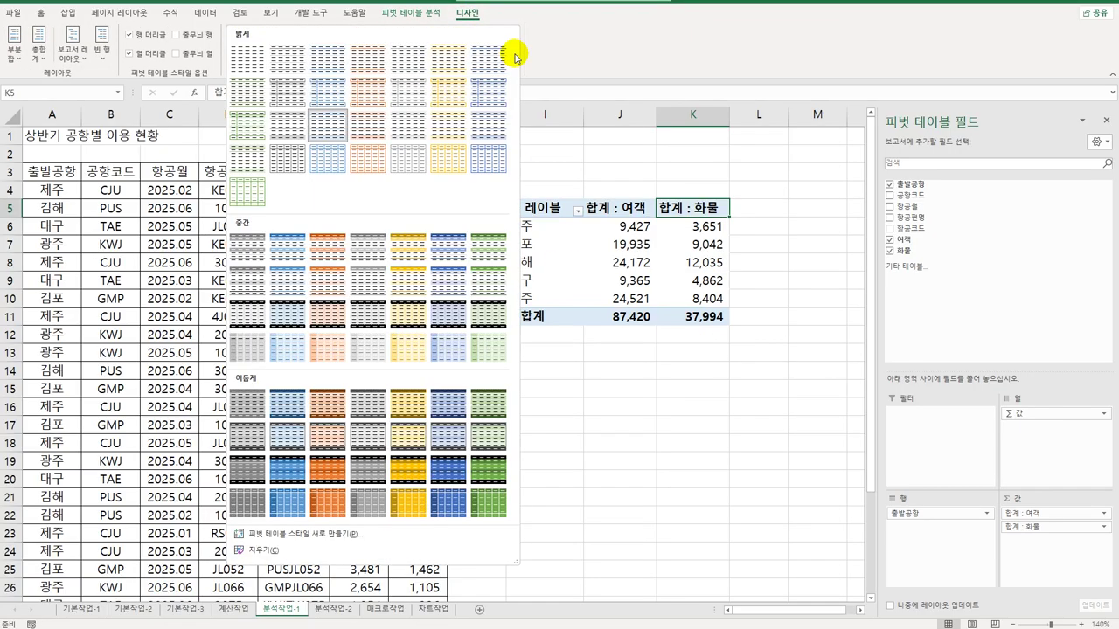
click(405, 286)
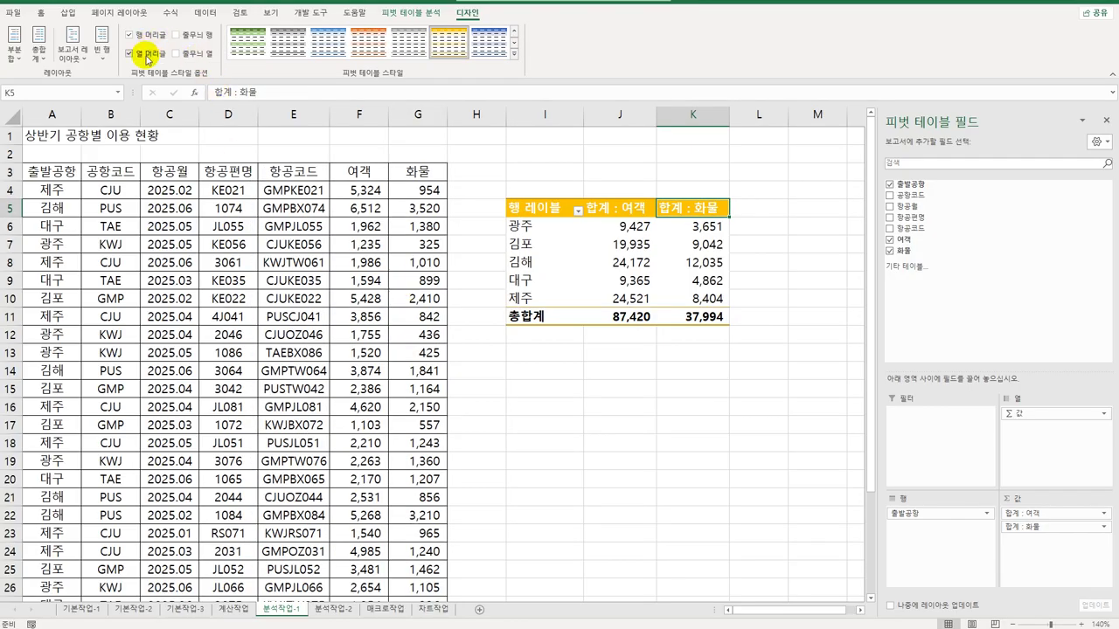
click(197, 38)
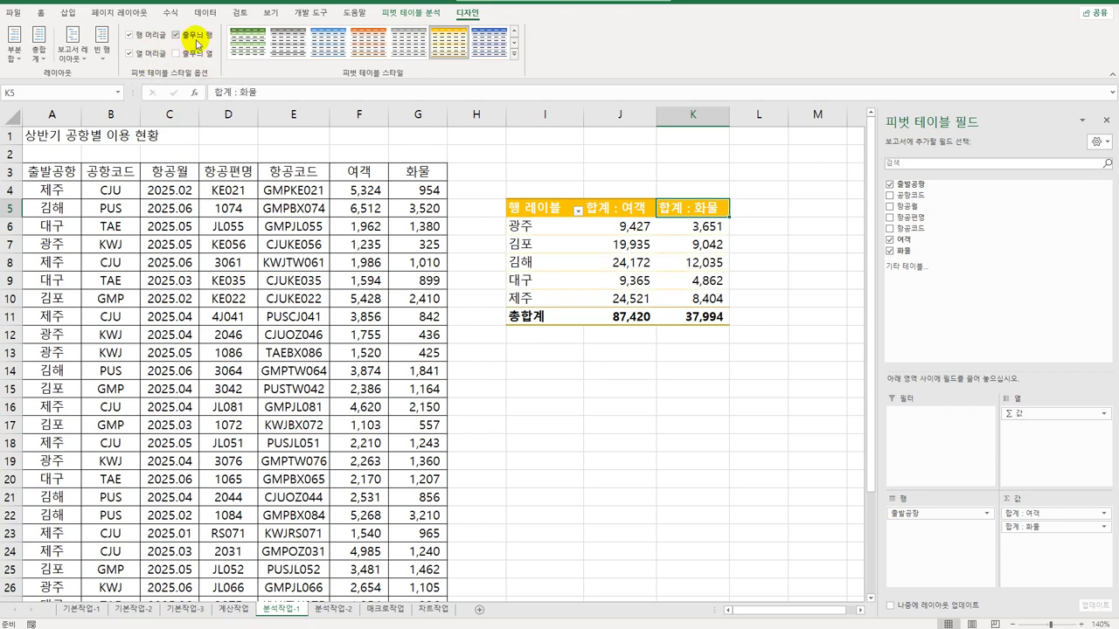
click(742, 417)
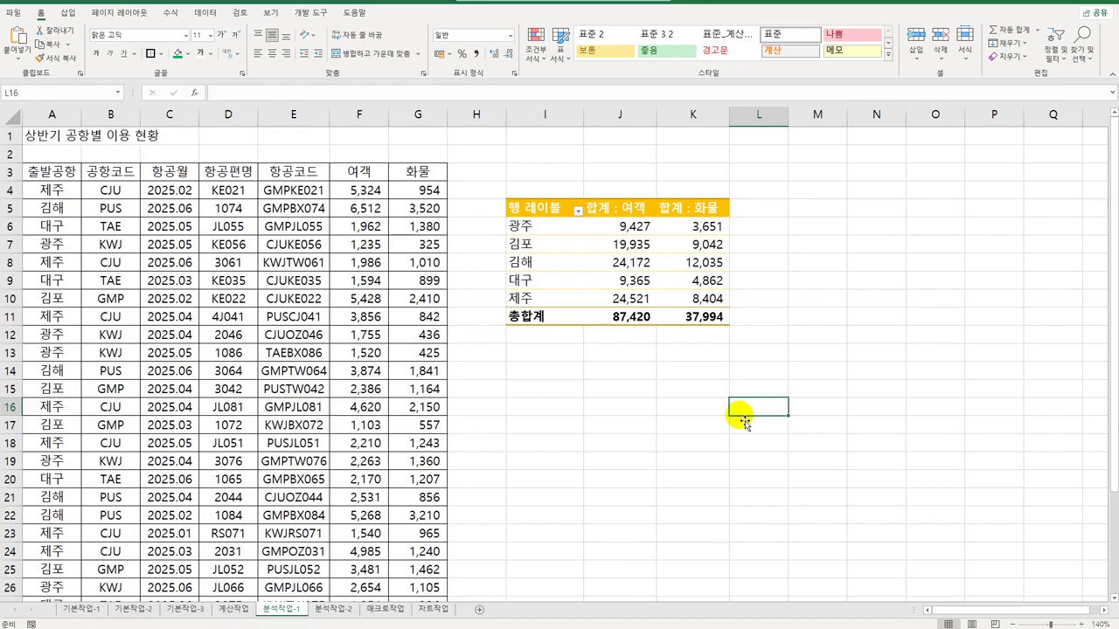
click(537, 215)
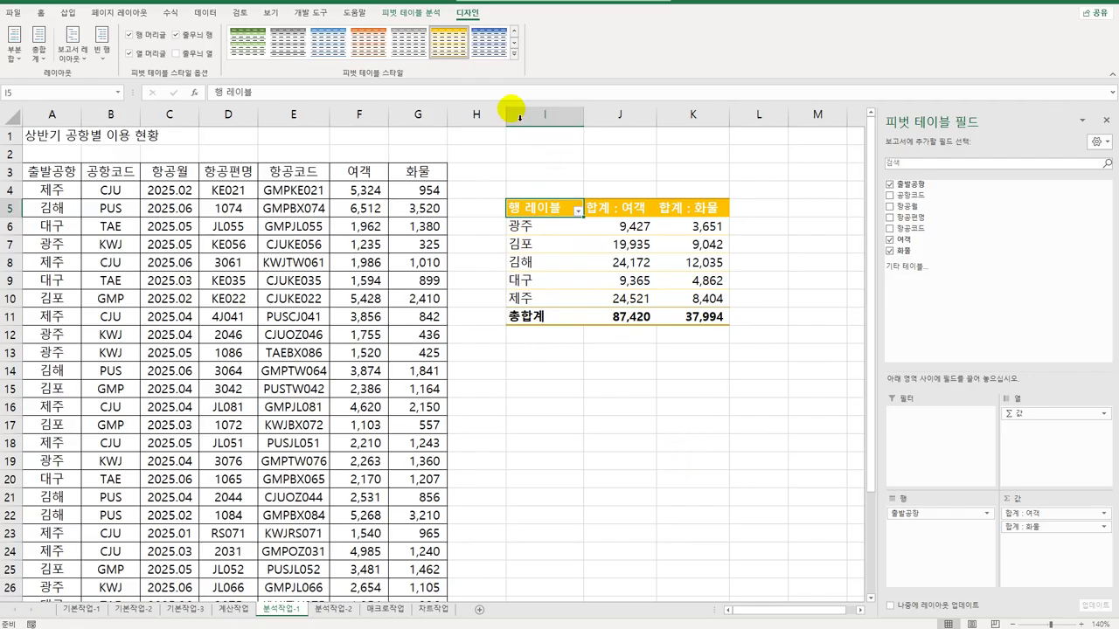
drag(519, 117, 690, 115)
right_click(691, 116)
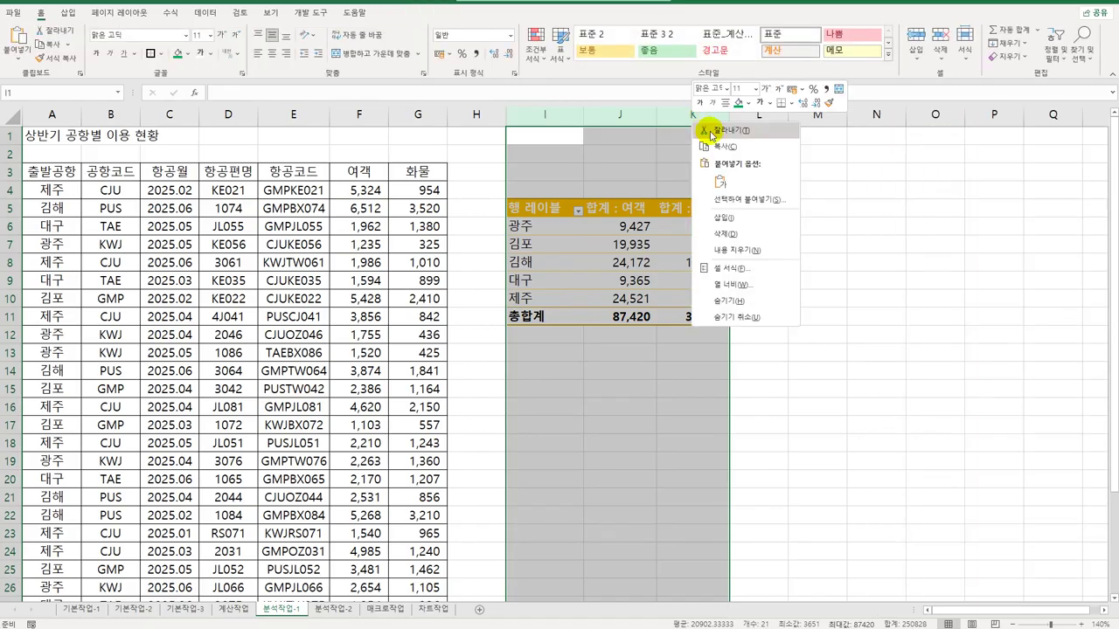
click(850, 379)
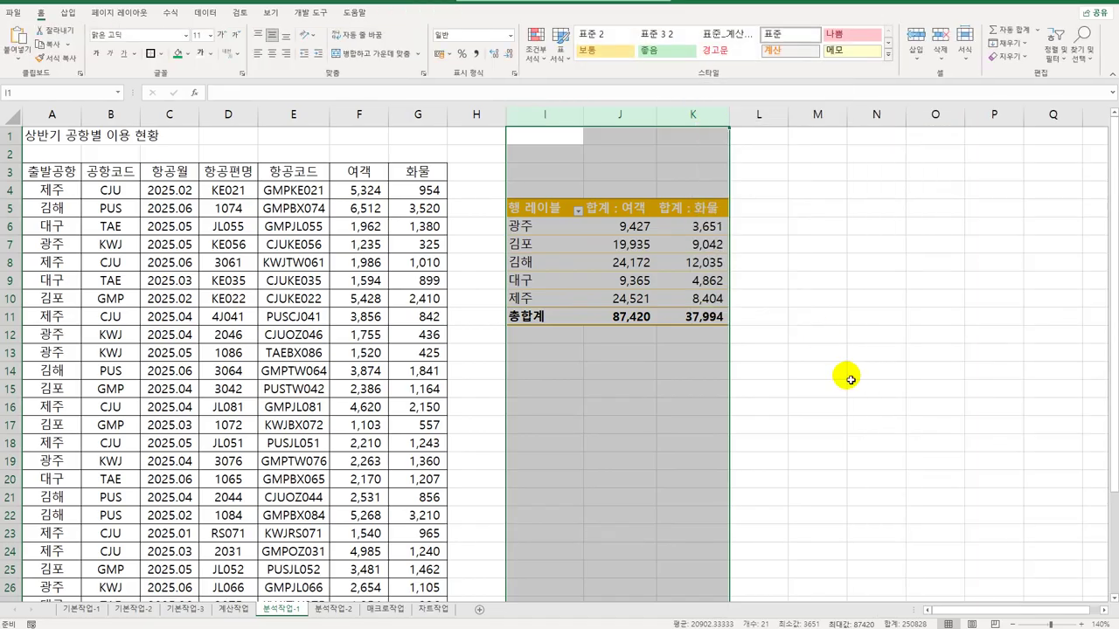
On the 분석작업-2 sheet, autofit column G and sort the table first by 구분 and second by 수강분류, both in ascending order
click(328, 610)
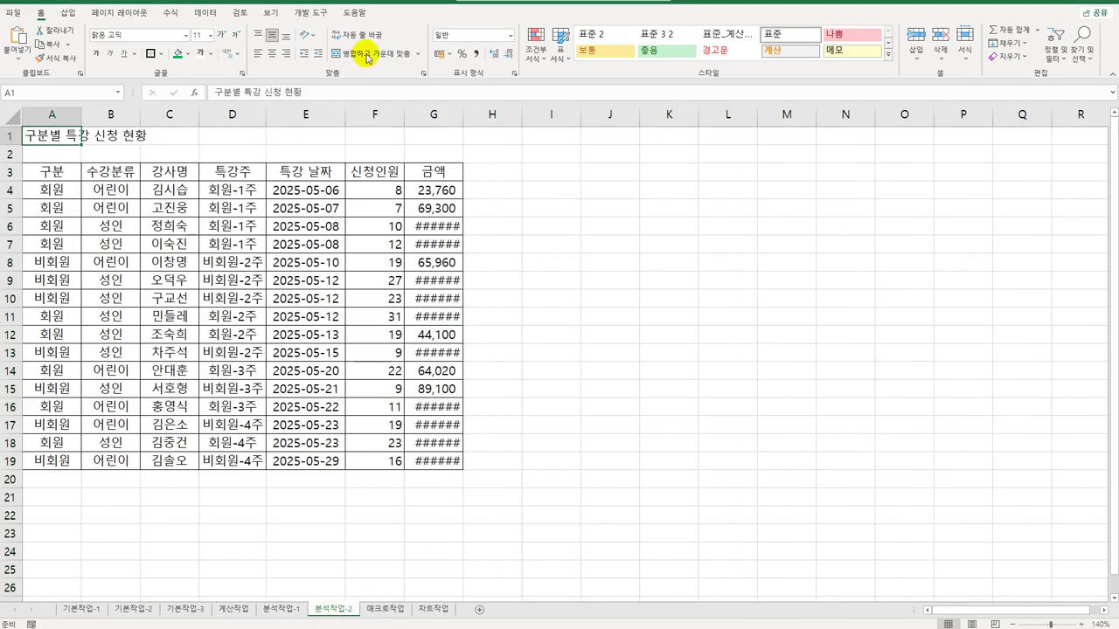
double_click(467, 112)
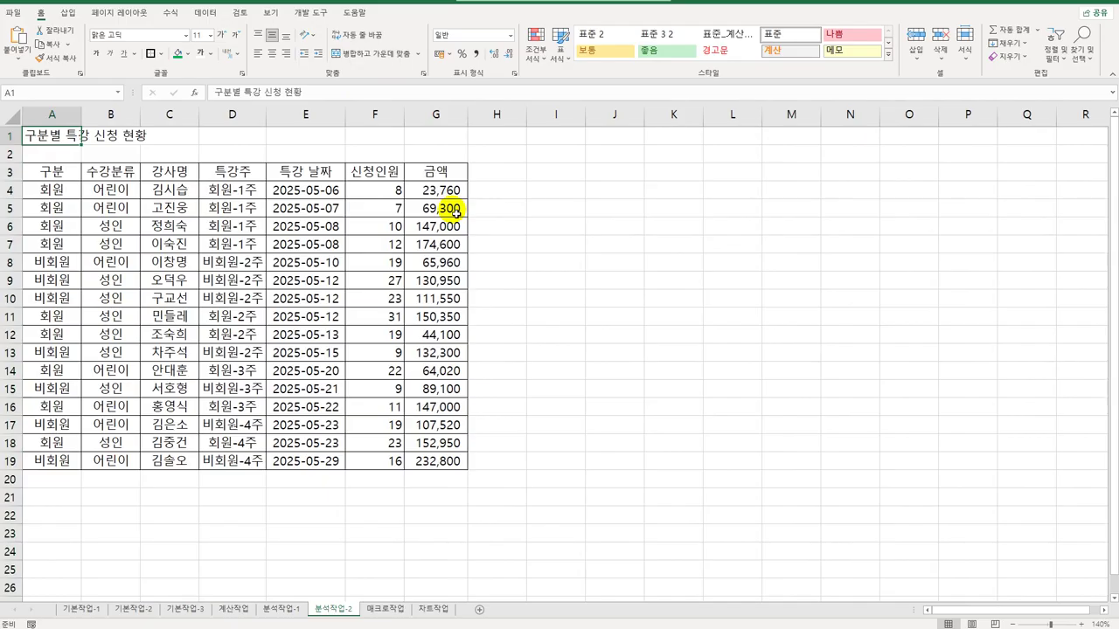
click(221, 193)
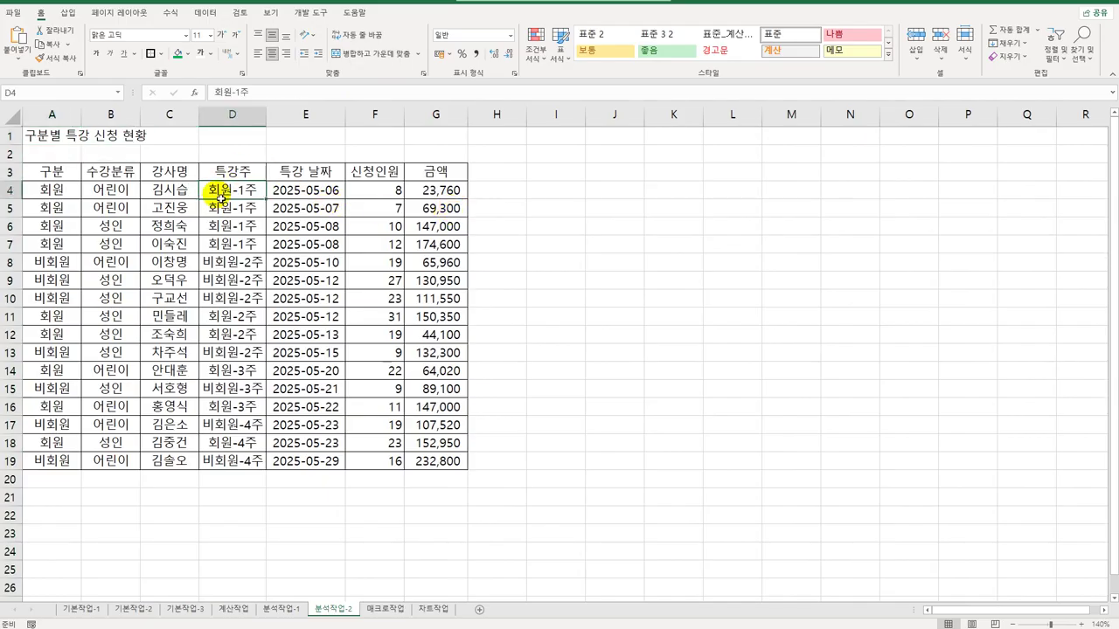
click(206, 12)
click(312, 44)
drag(436, 234, 678, 189)
click(555, 242)
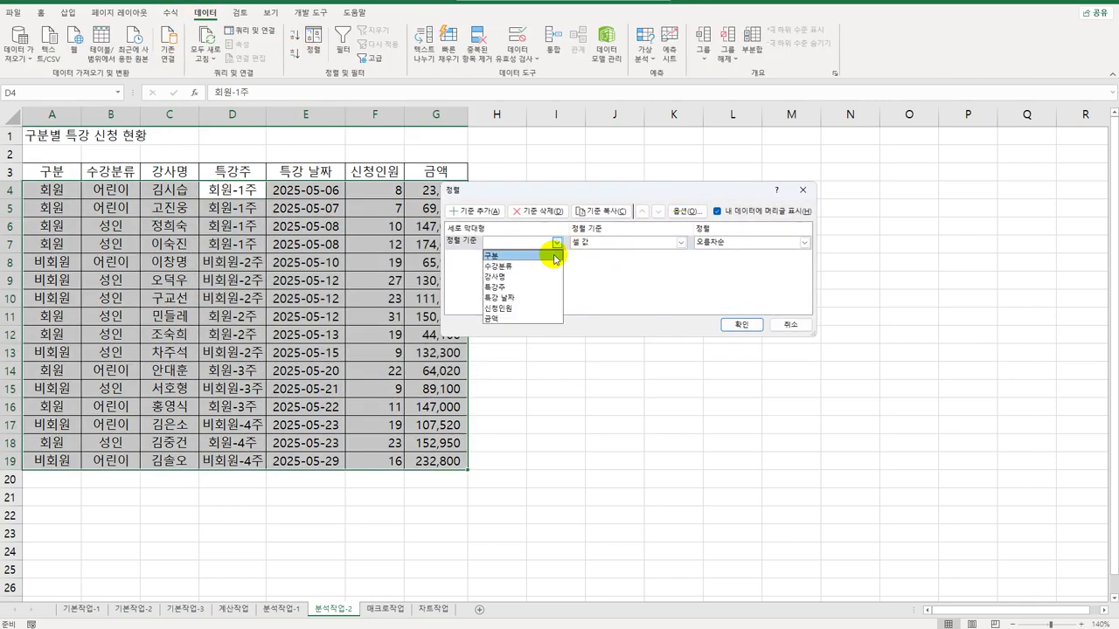
click(551, 254)
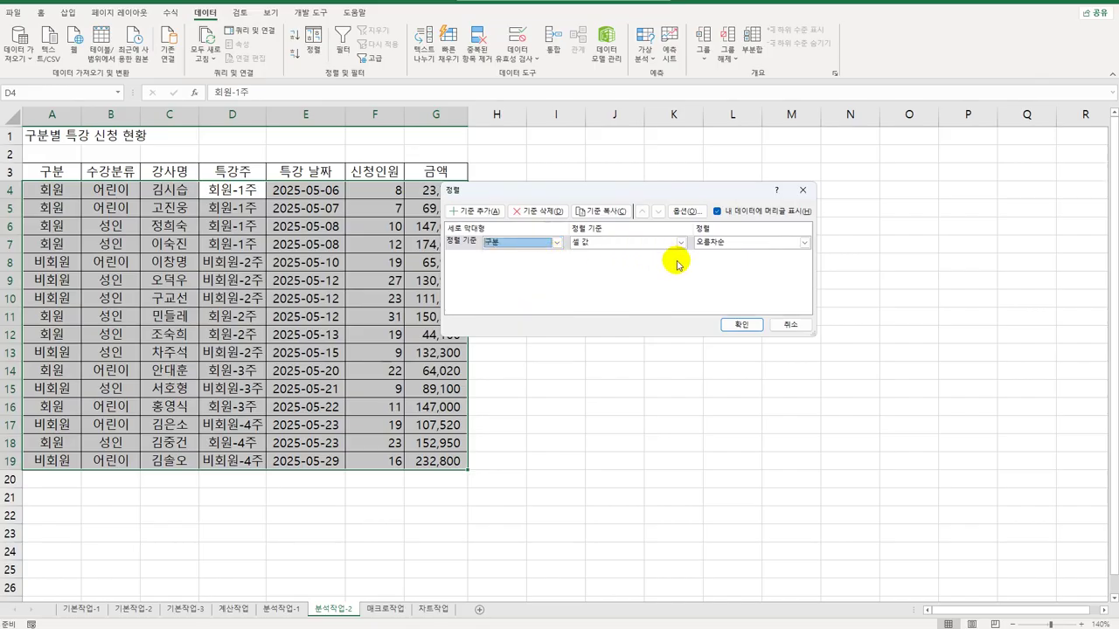
click(474, 211)
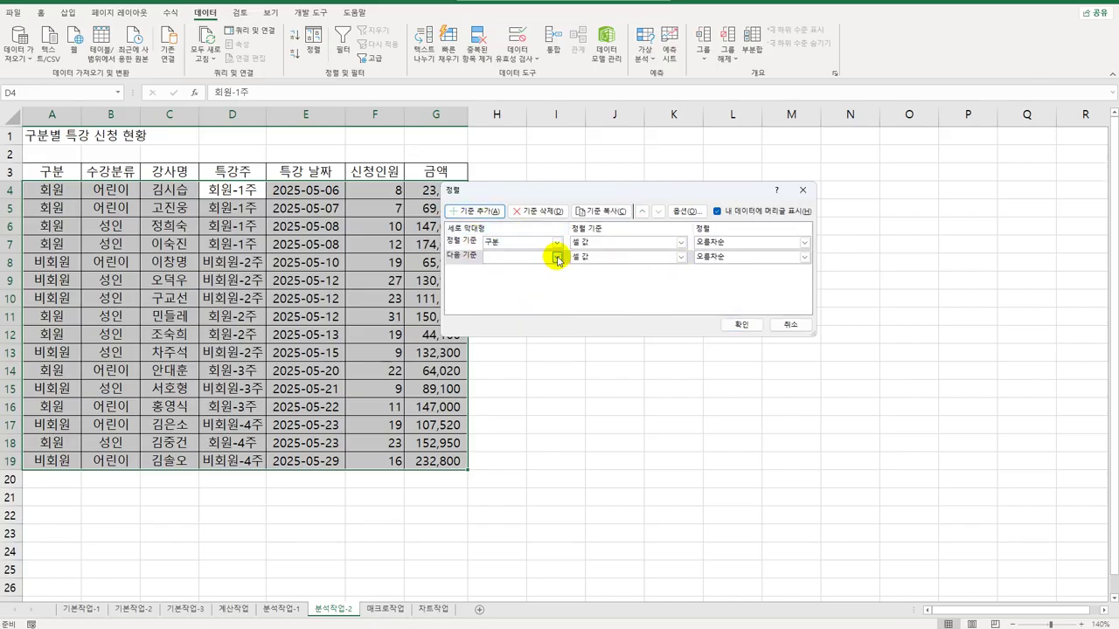
click(556, 257)
click(535, 282)
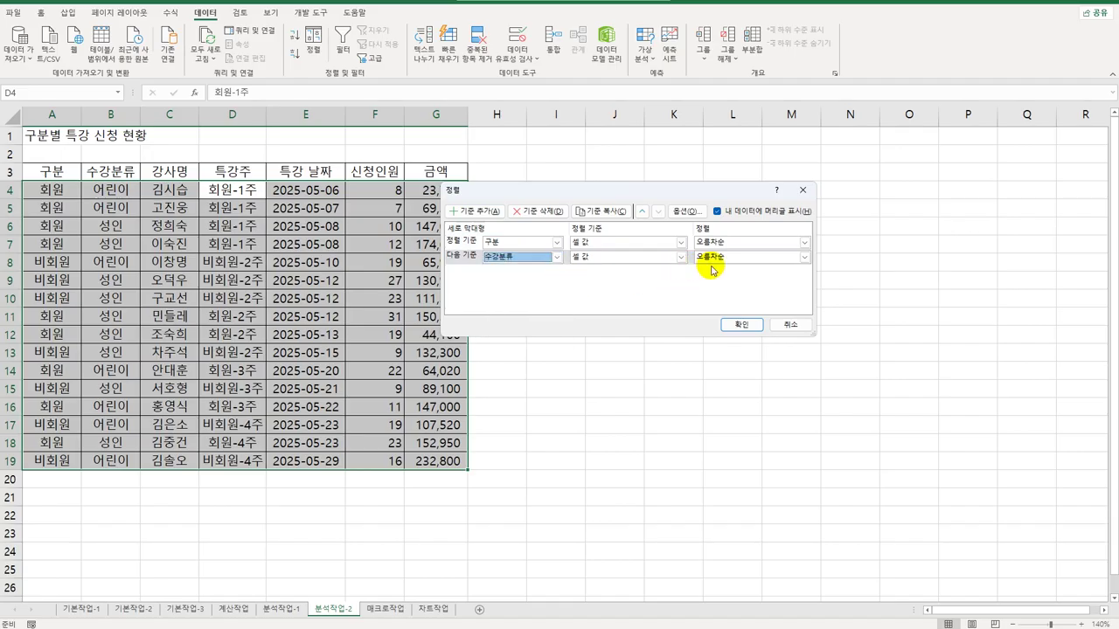
click(734, 326)
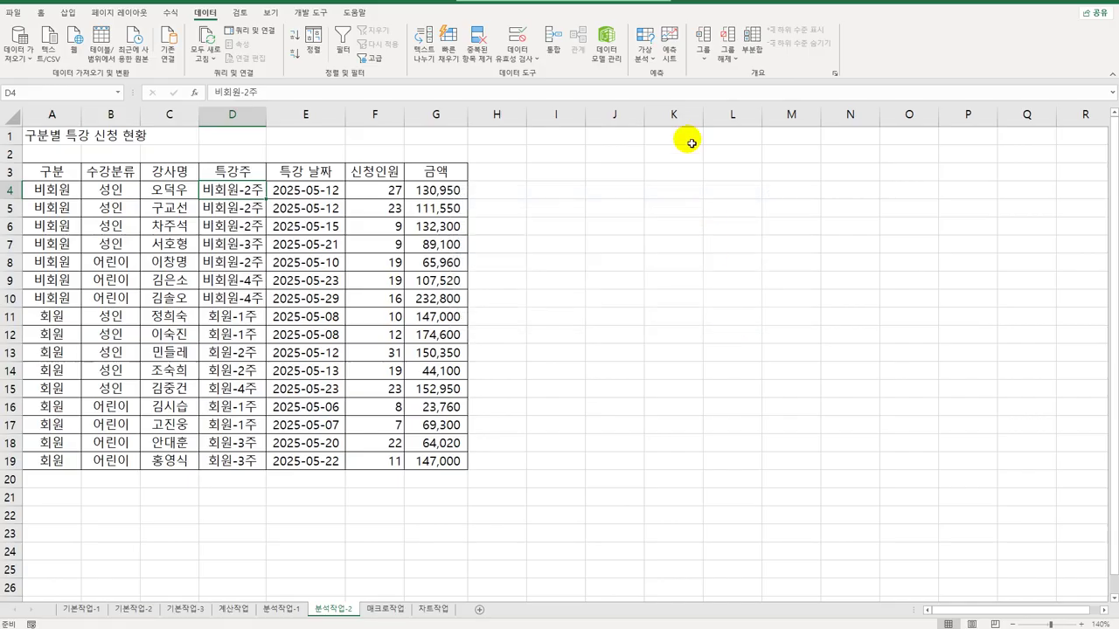
Add subtotals to the table grouped by 구분, using the 개수 function on 특강주 only
click(750, 50)
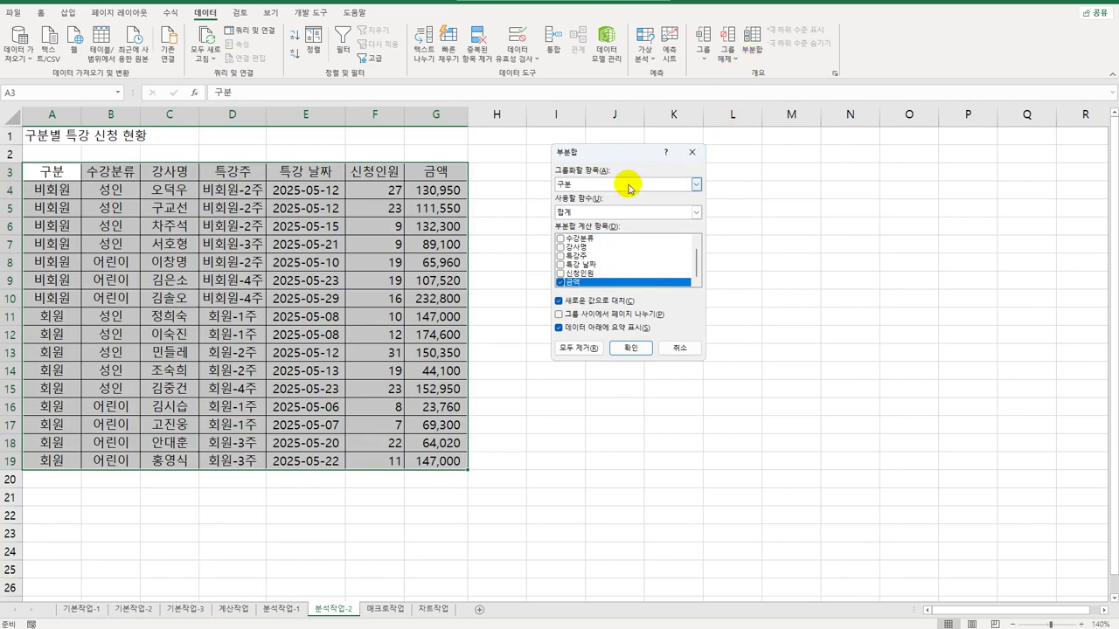
click(625, 213)
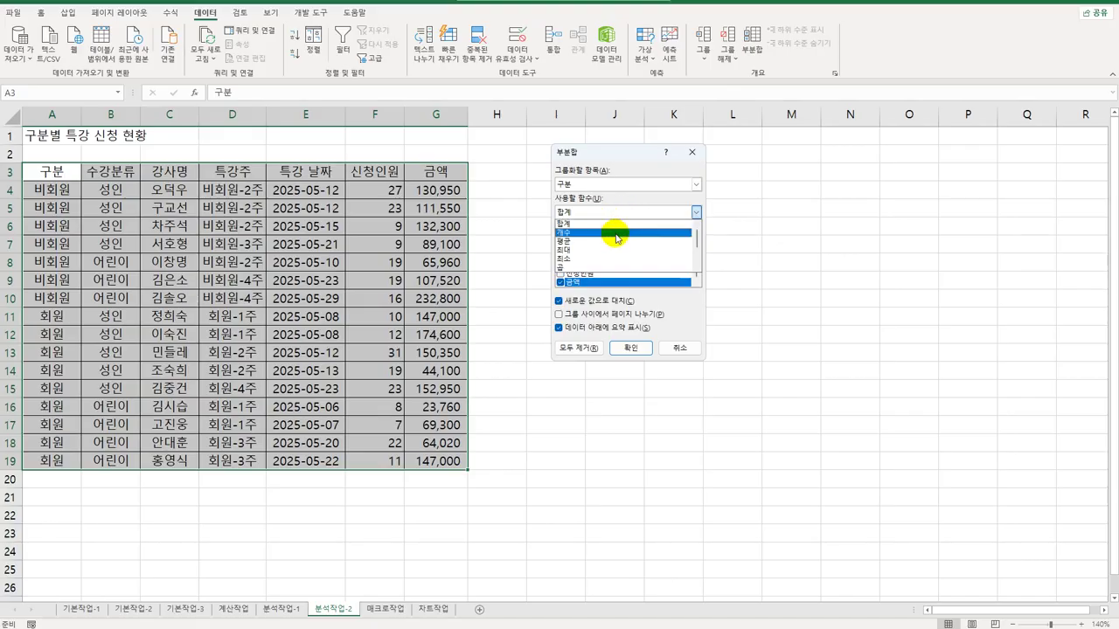
click(616, 233)
click(561, 281)
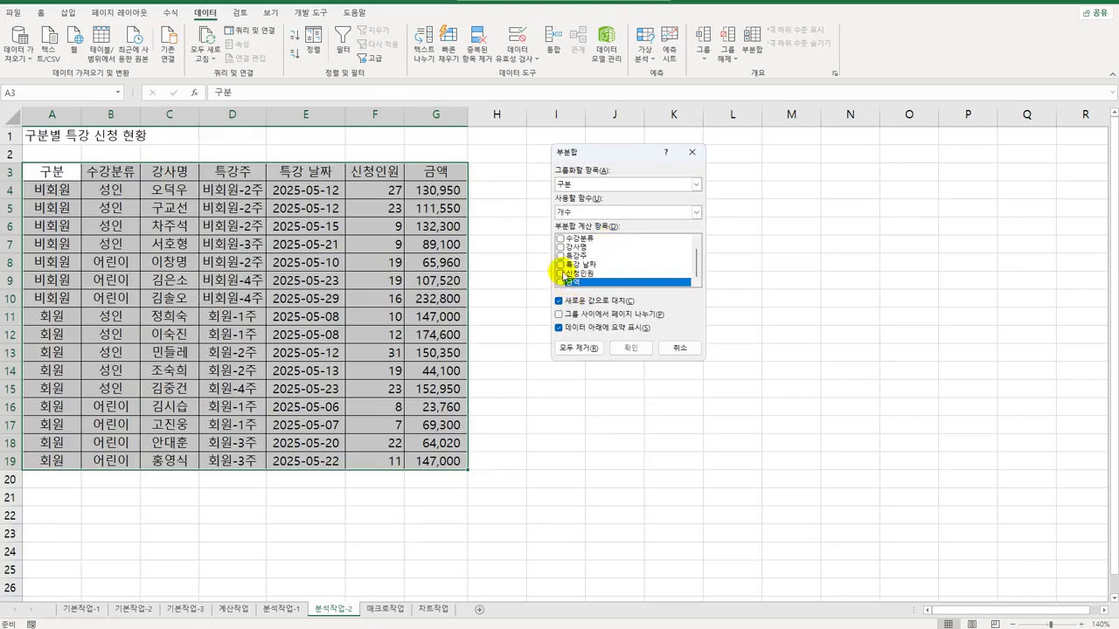
click(561, 256)
click(618, 347)
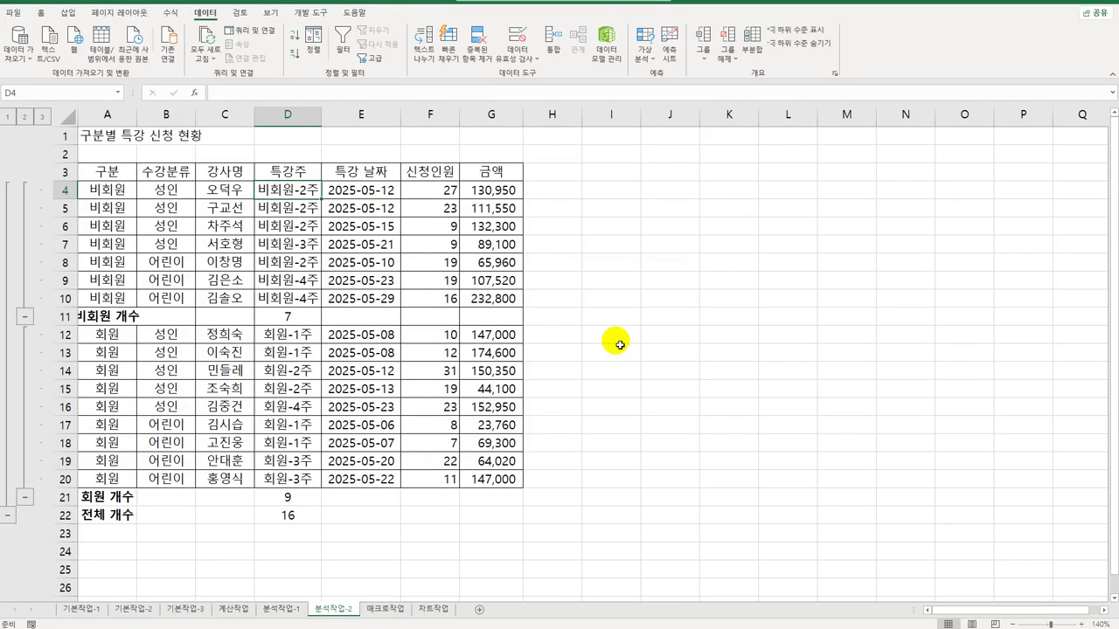
Add nested subtotals grouped by 수강분류 with the 평균 of 신청인원 and 금액, without replacing the existing subtotals
click(749, 52)
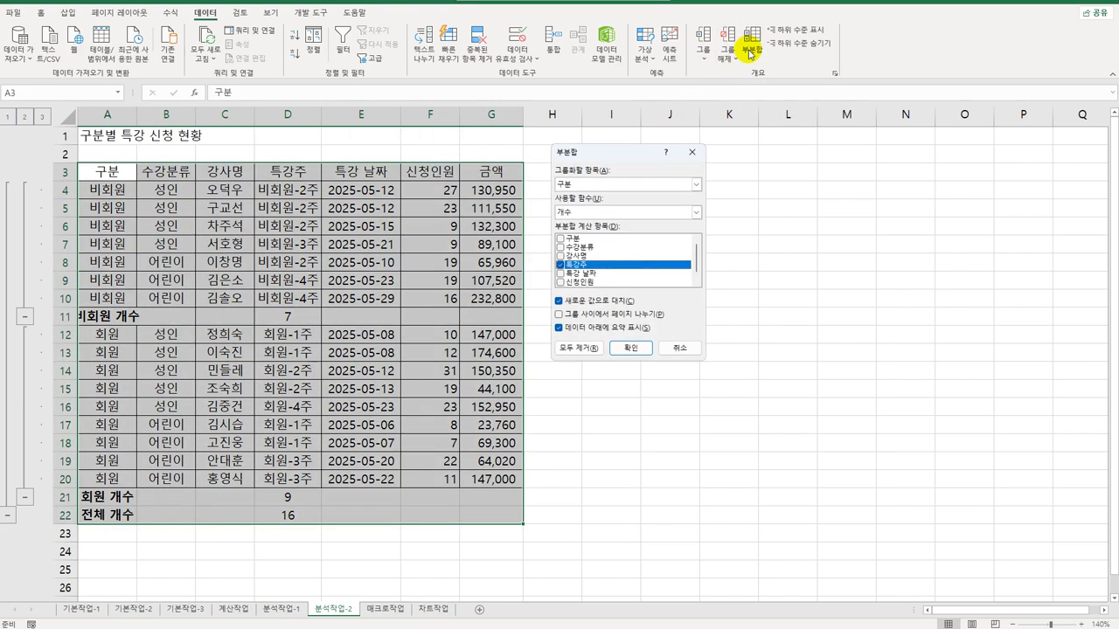
click(594, 185)
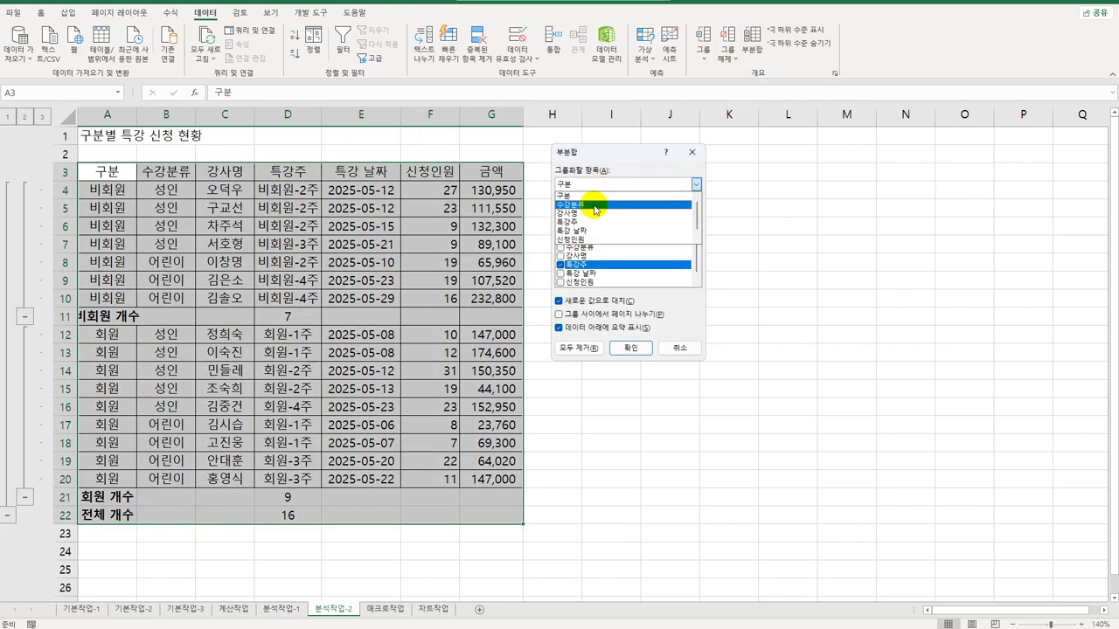
click(594, 199)
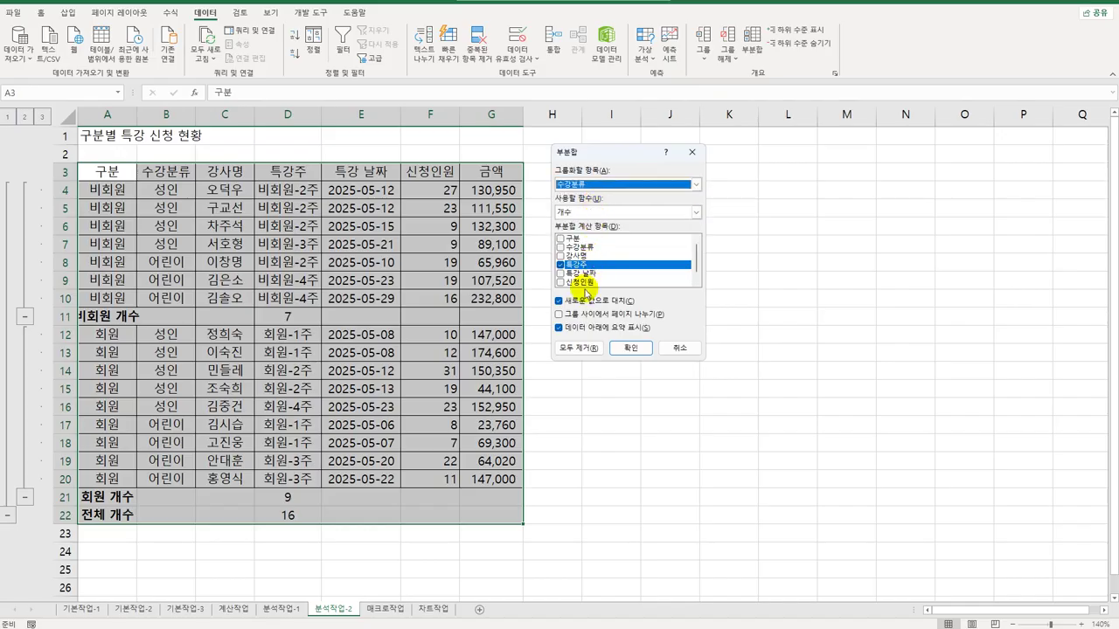
click(560, 283)
click(560, 283)
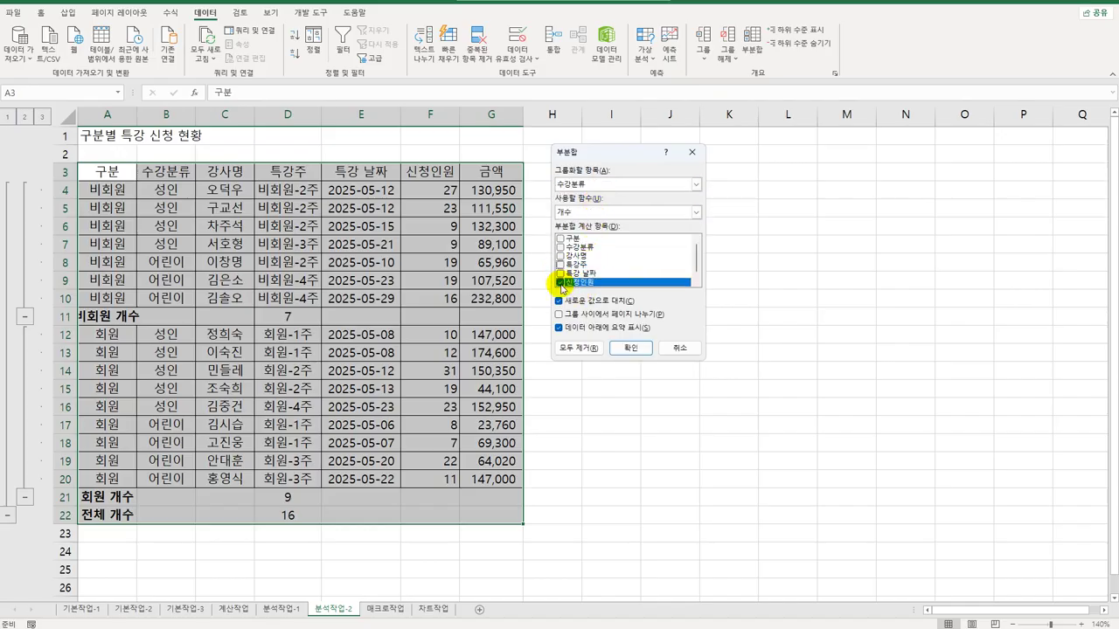
click(697, 283)
click(561, 282)
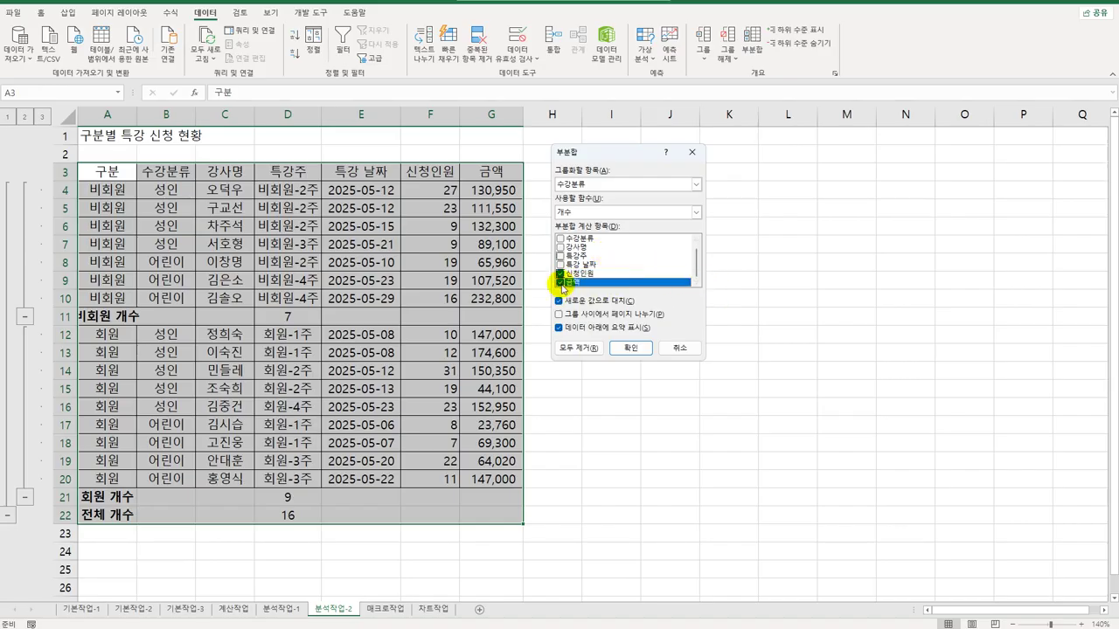
click(581, 215)
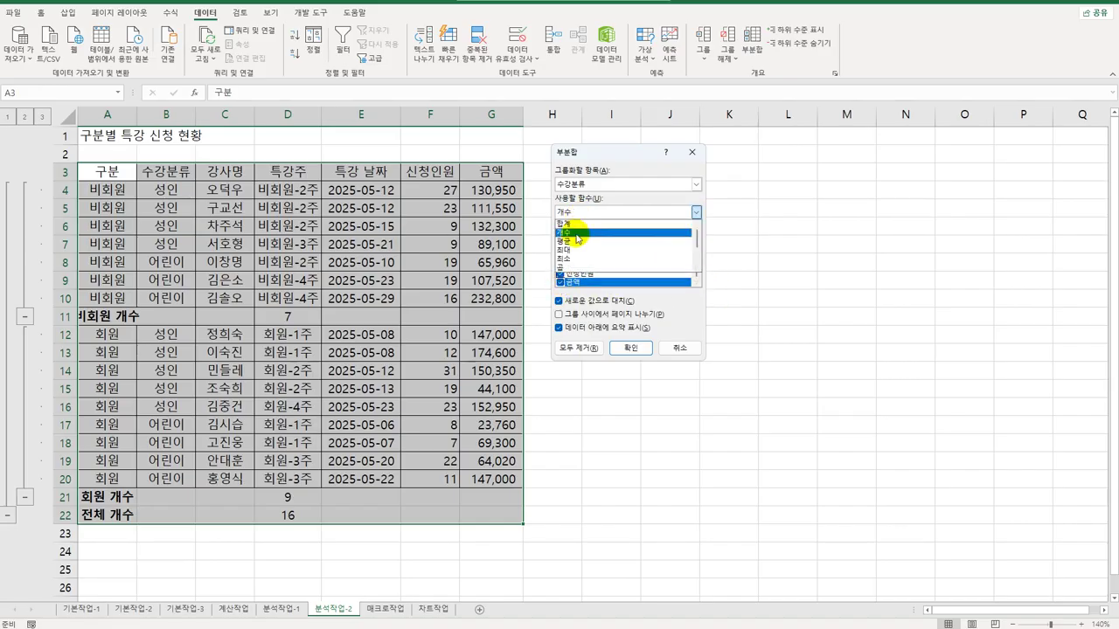
click(568, 238)
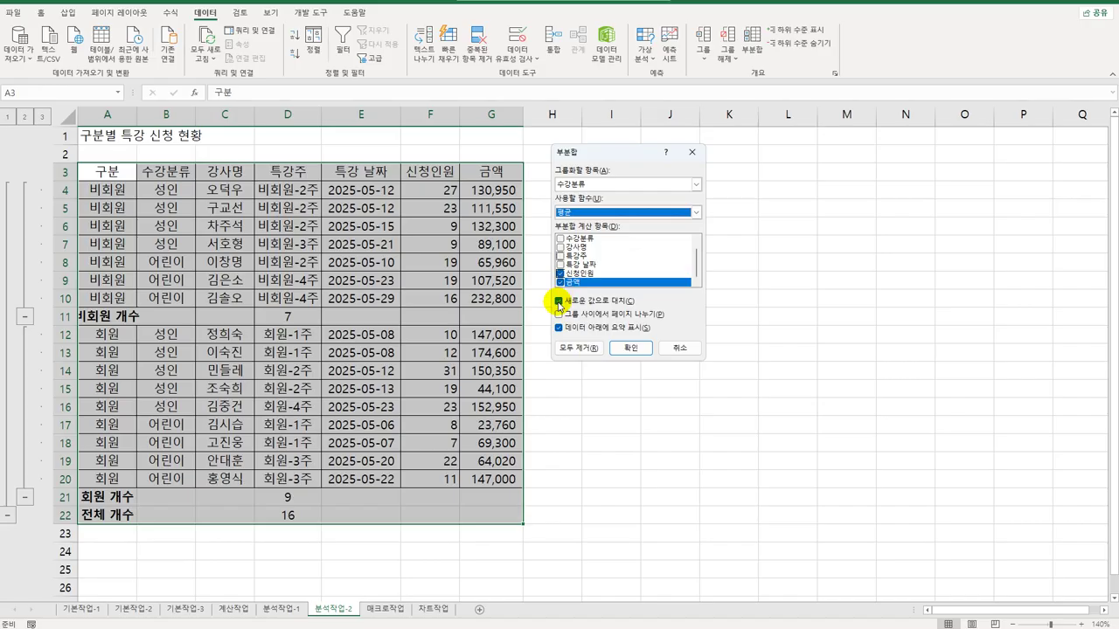
click(557, 302)
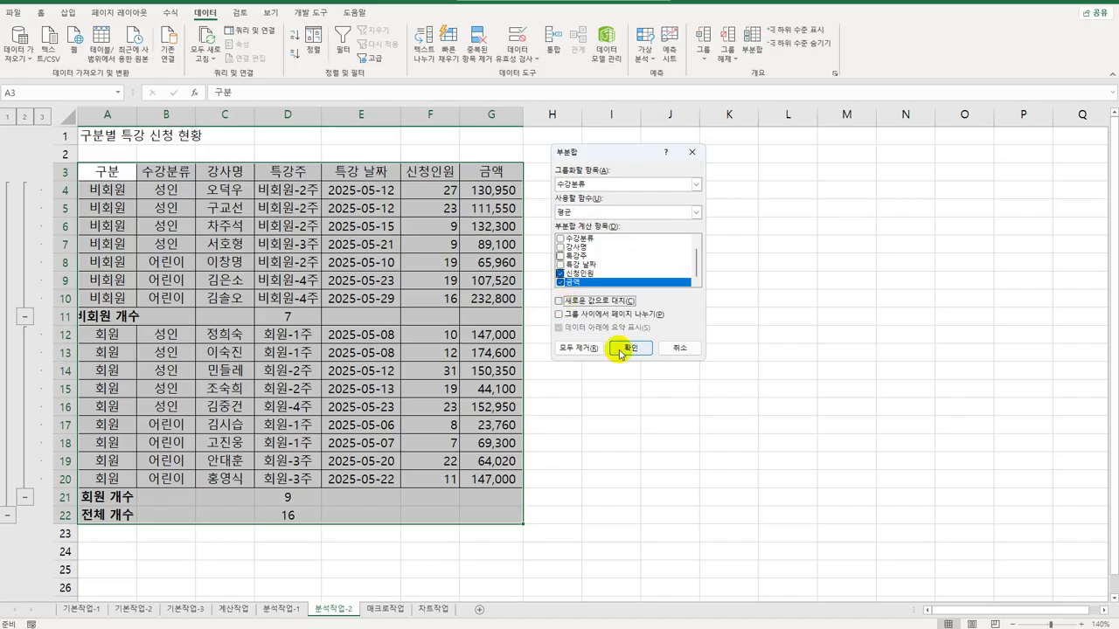
click(622, 348)
Autofit column A so the 구분 subtotal labels fit
click(301, 190)
drag(154, 114, 159, 127)
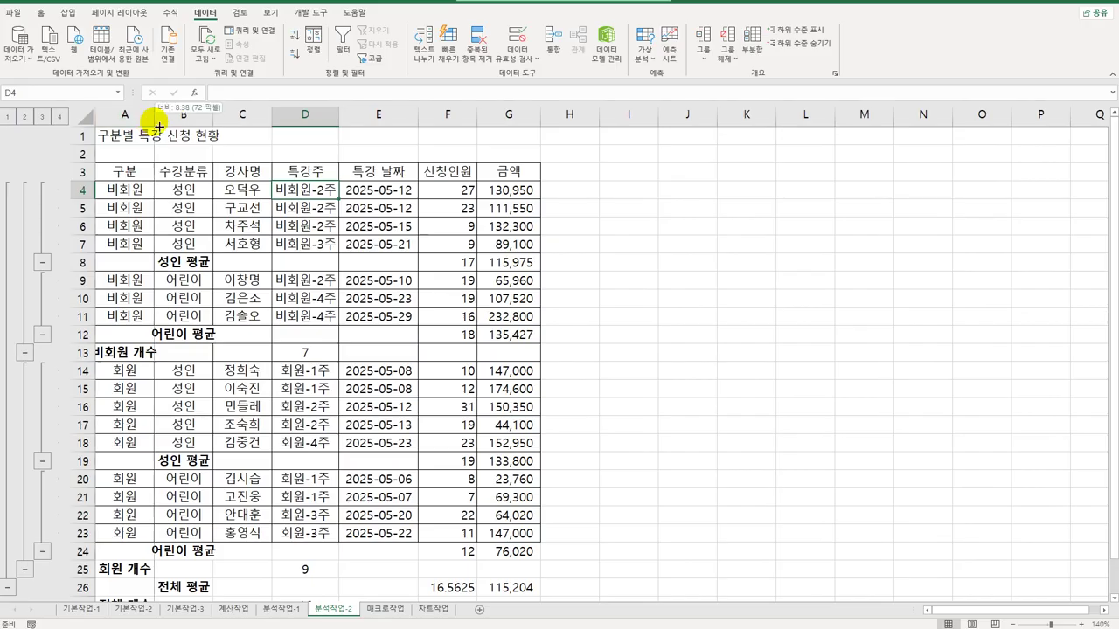
double_click(159, 127)
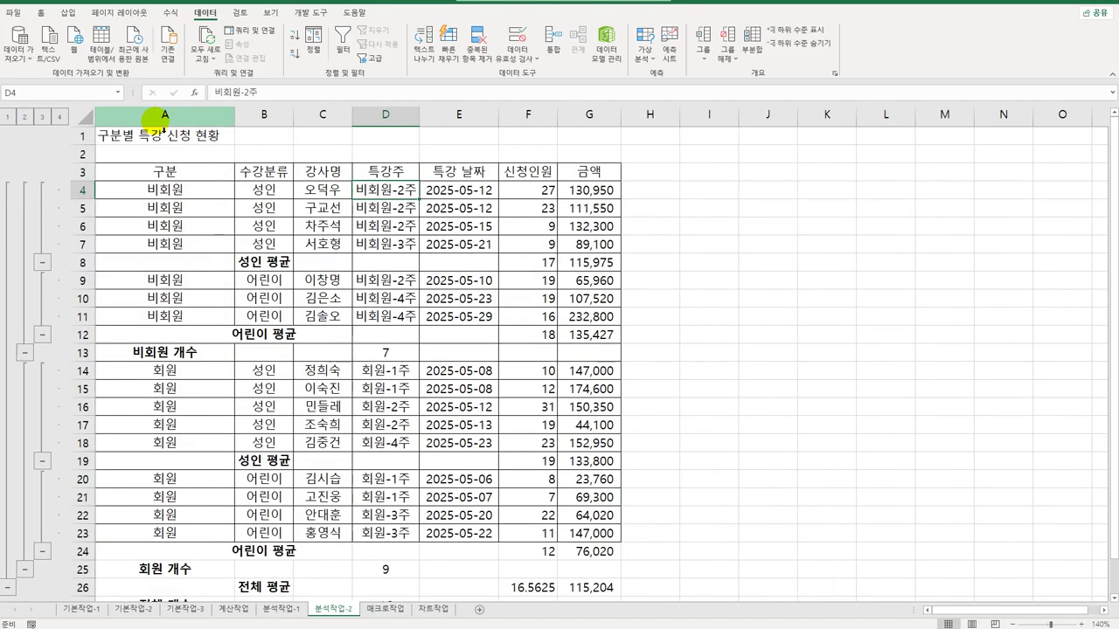
Autofit column B and format A3:G27 as a table with headers, using the blue medium table style 2
double_click(297, 127)
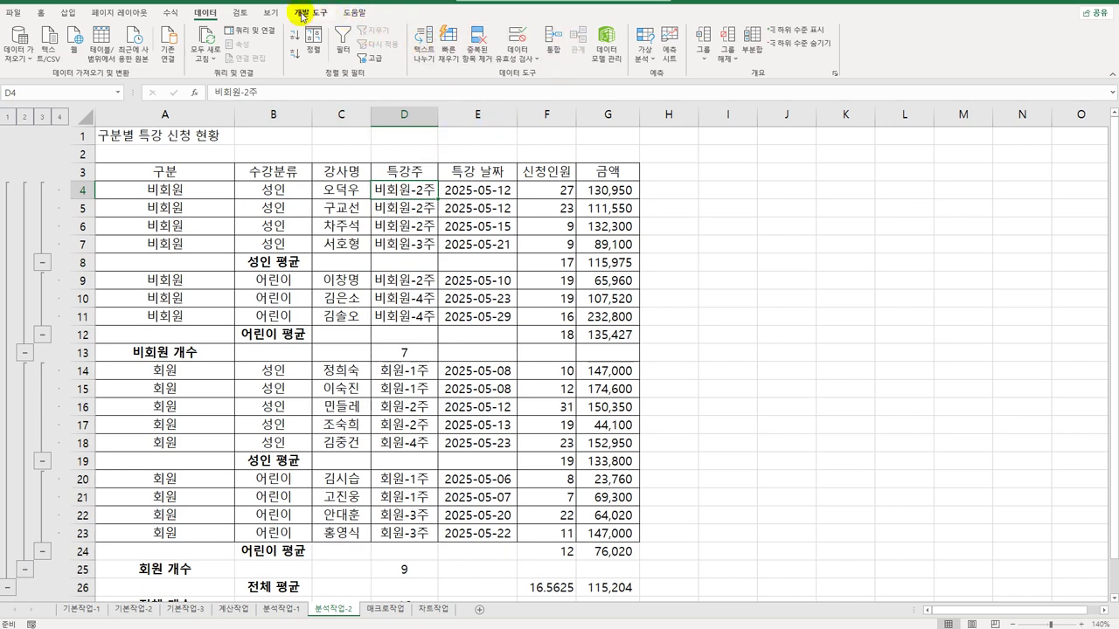
click(303, 191)
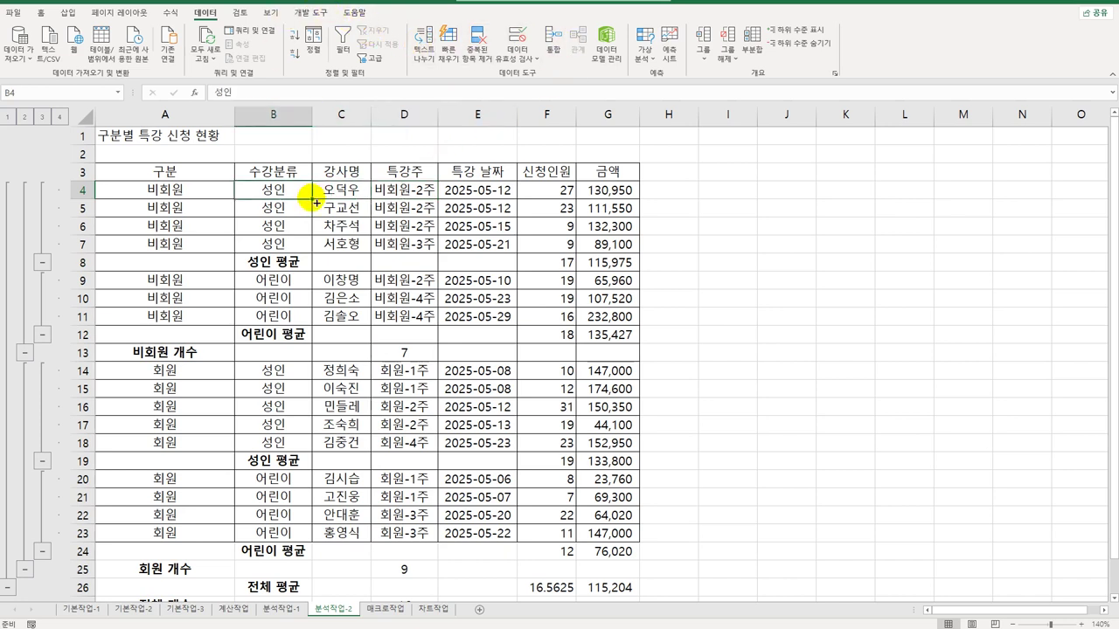
click(40, 12)
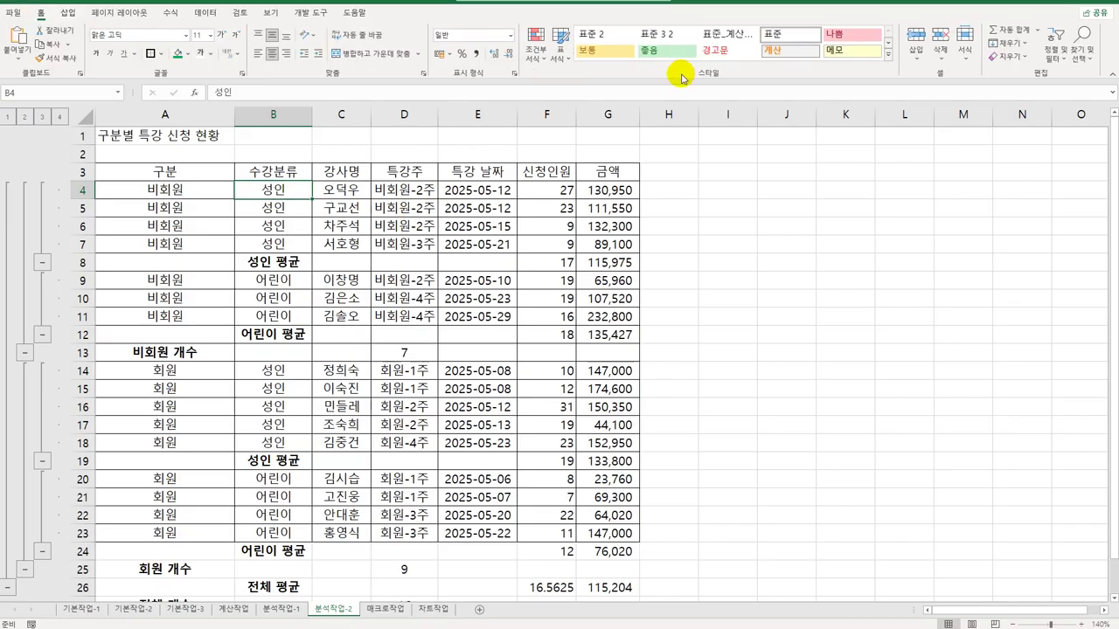
click(560, 57)
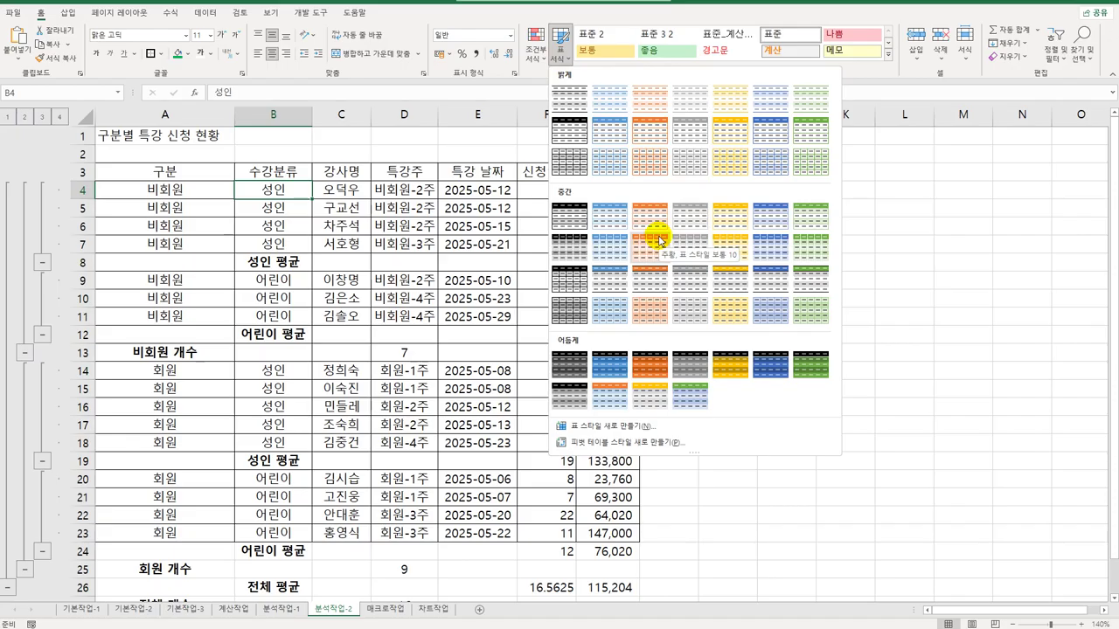
click(608, 221)
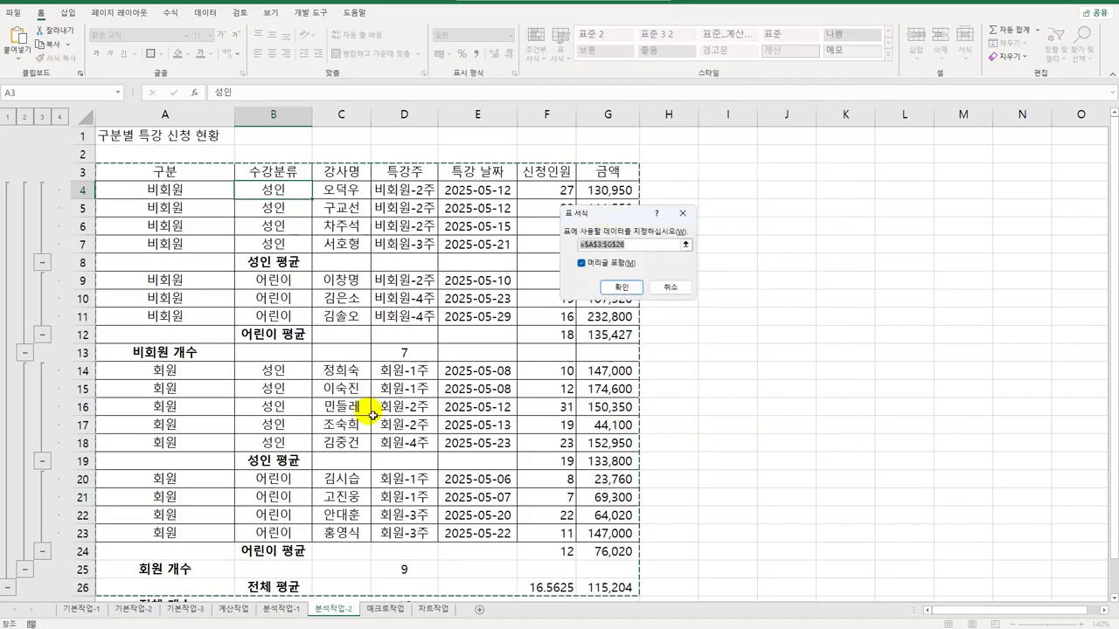
scroll(374, 416, down, 3)
scroll(372, 406, up, 3)
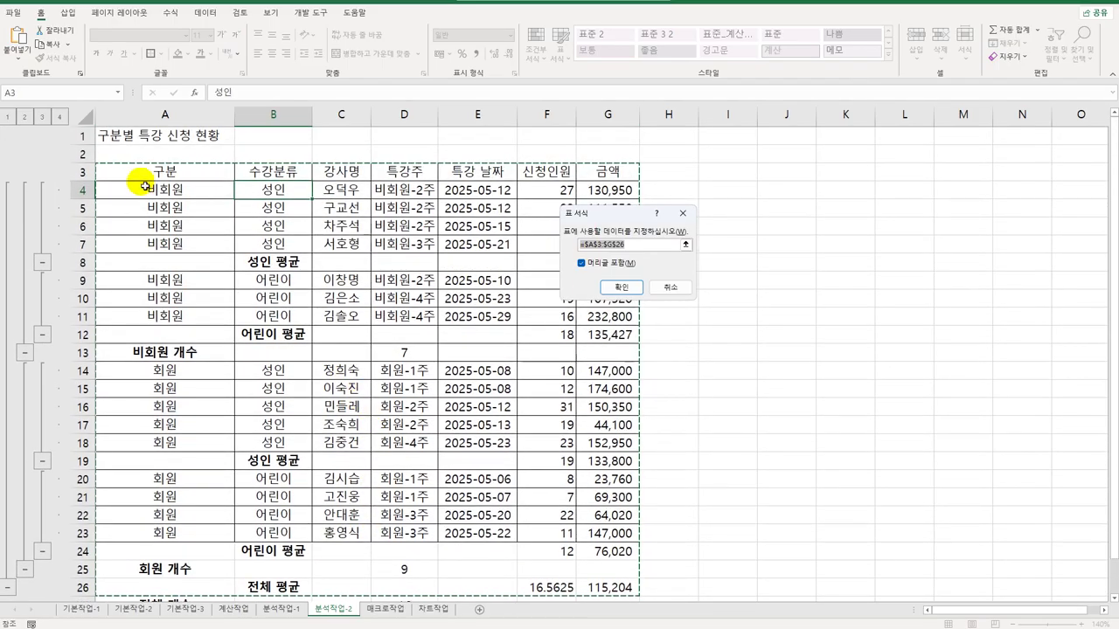
drag(163, 175, 619, 572)
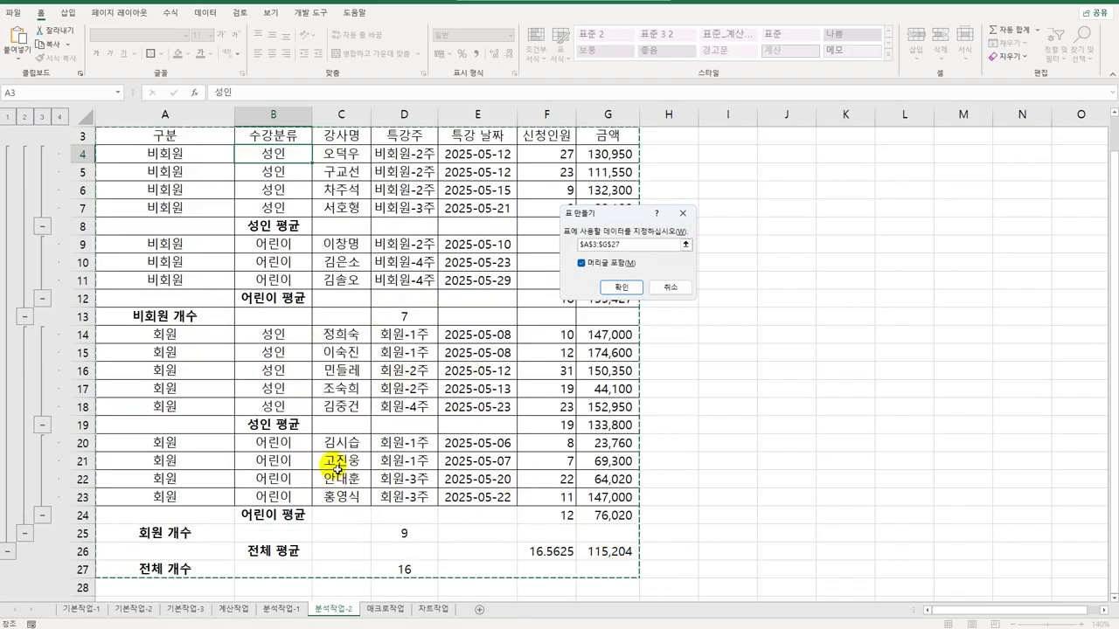
click(617, 290)
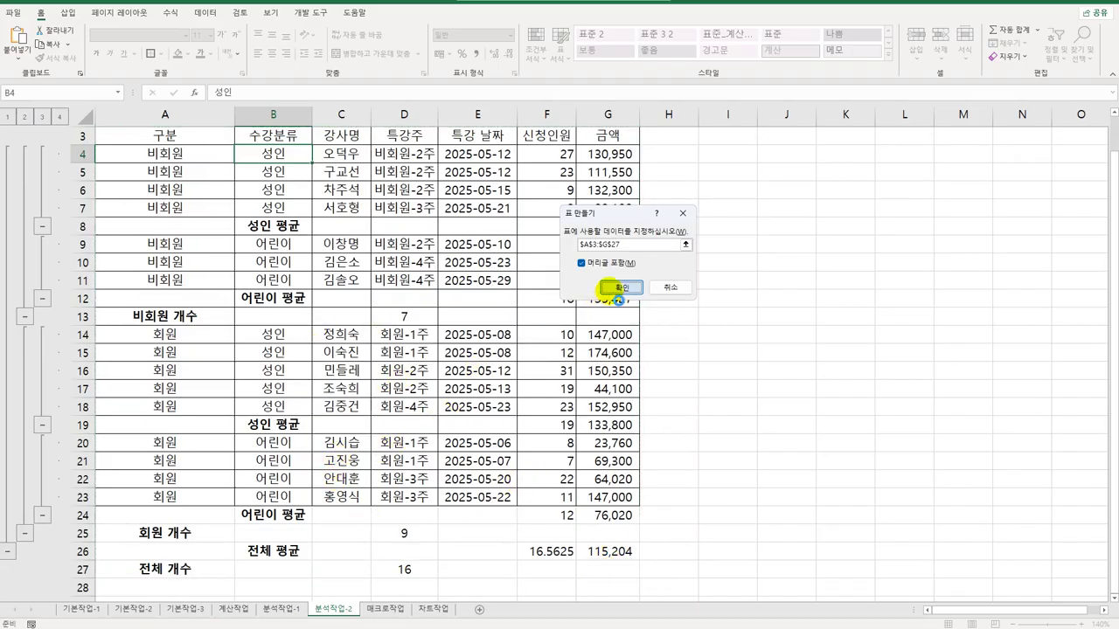
click(725, 406)
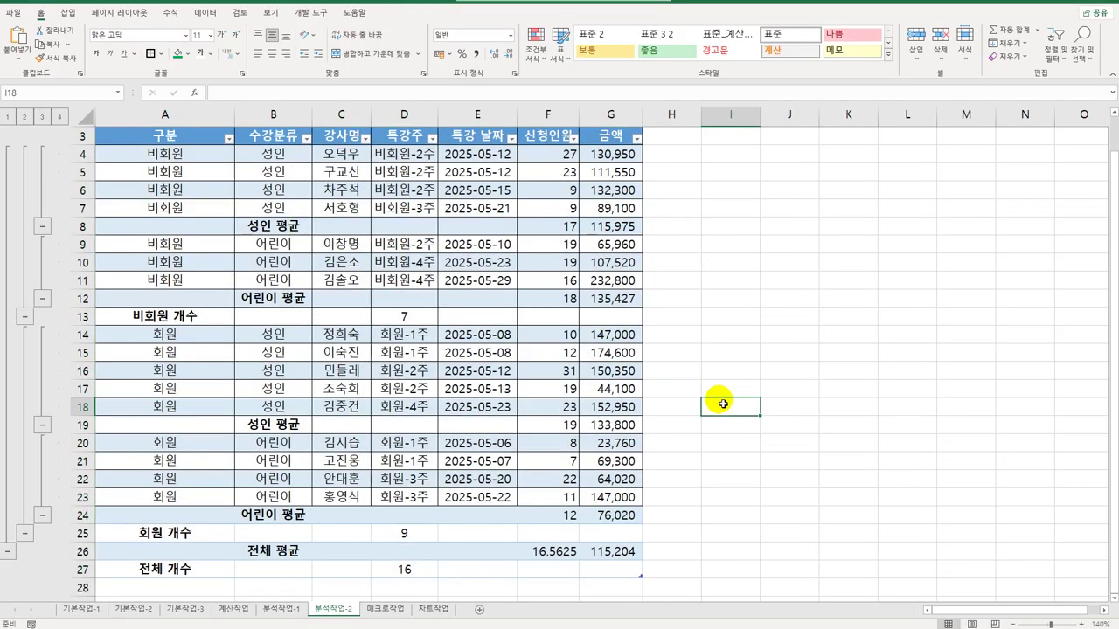
Narrow column A so it just fits the 구분 subtotal labels
scroll(723, 404, up, 1)
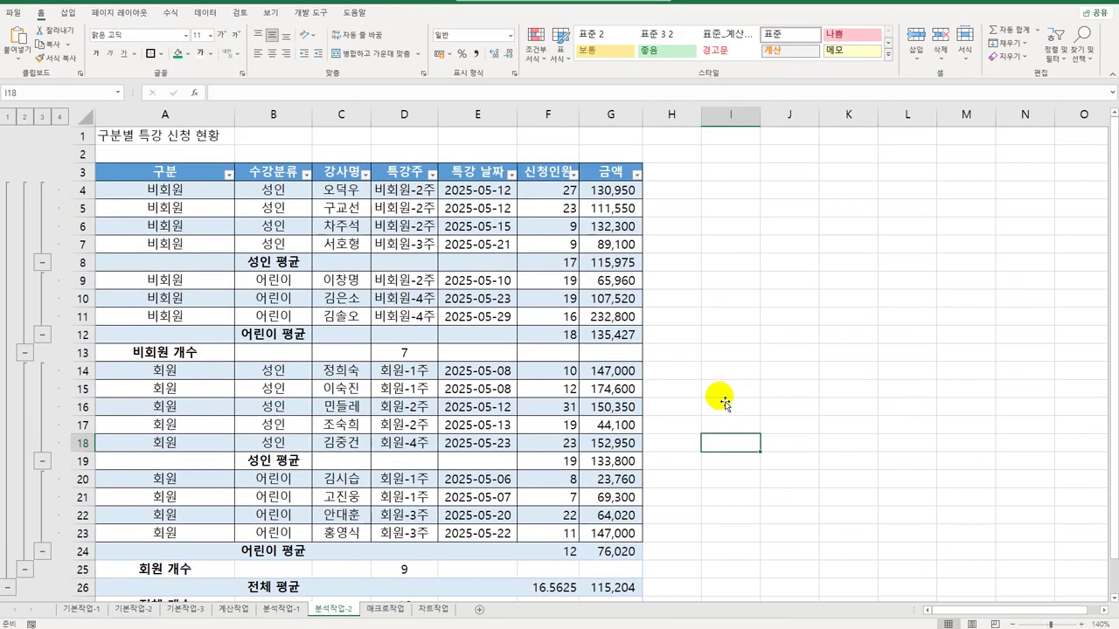
scroll(721, 399, down, 2)
scroll(722, 394, up, 2)
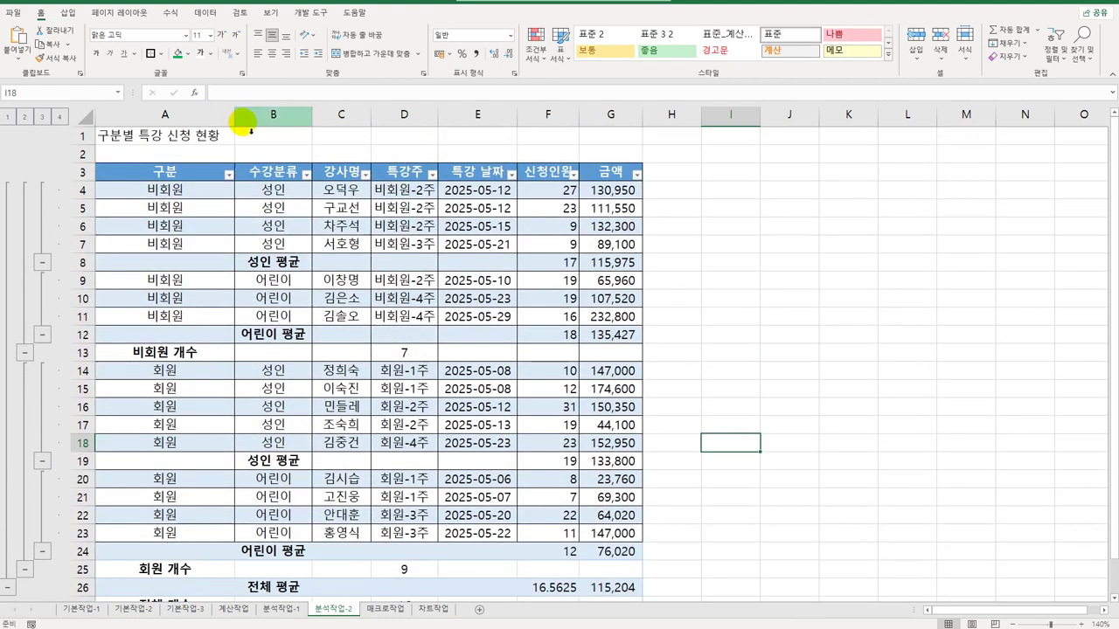
drag(234, 115, 184, 124)
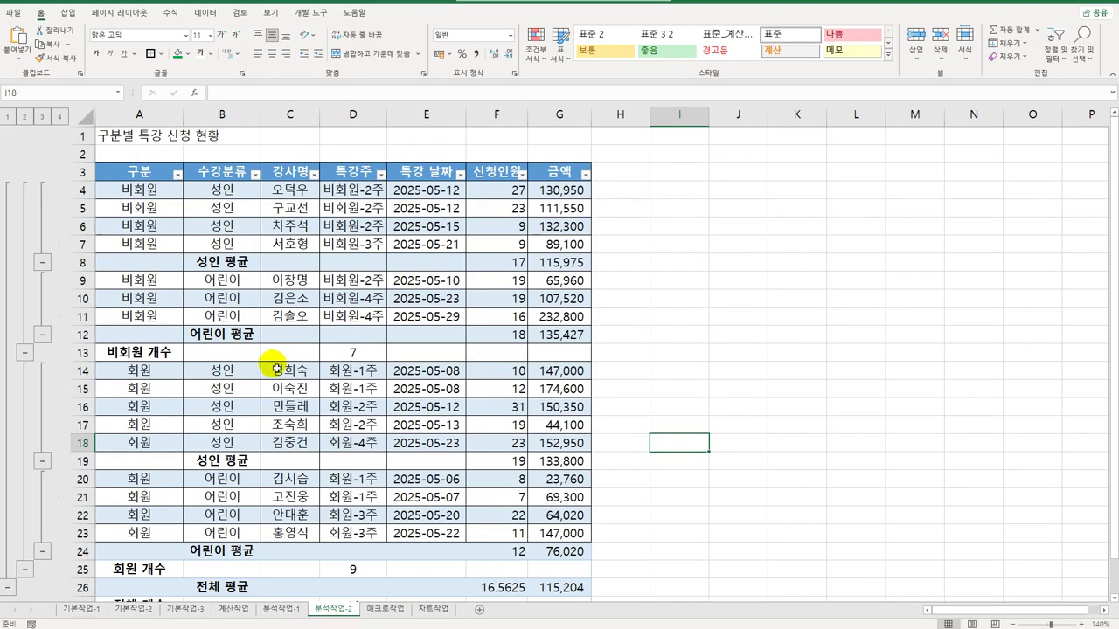
On the 매크로작업 sheet, draw a form control button covering cells G2:H3
click(396, 609)
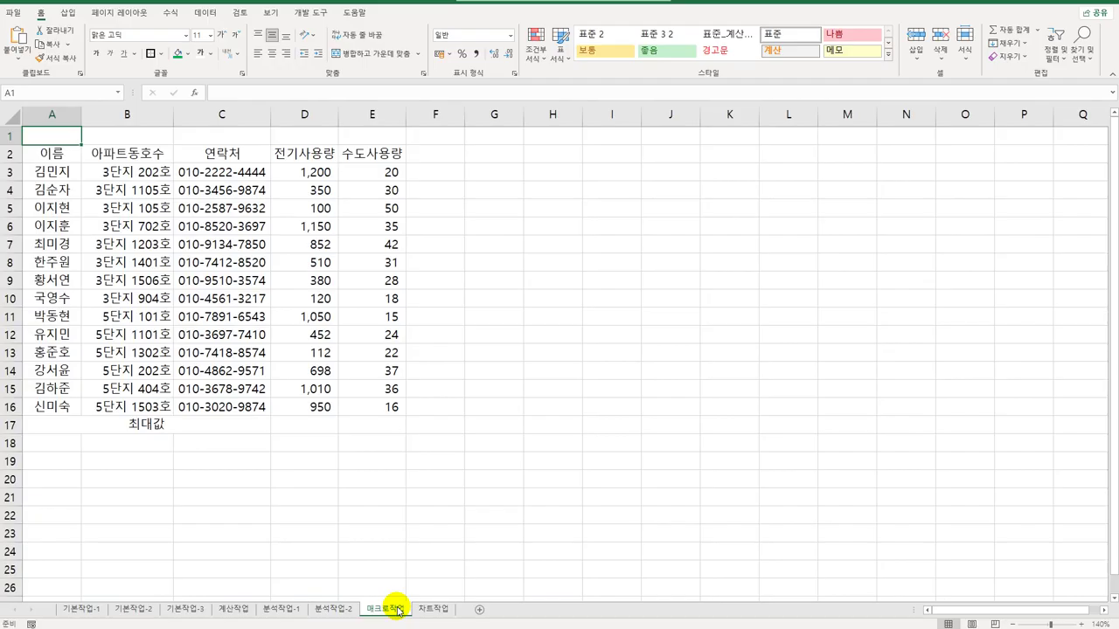
click(476, 479)
click(320, 14)
click(239, 44)
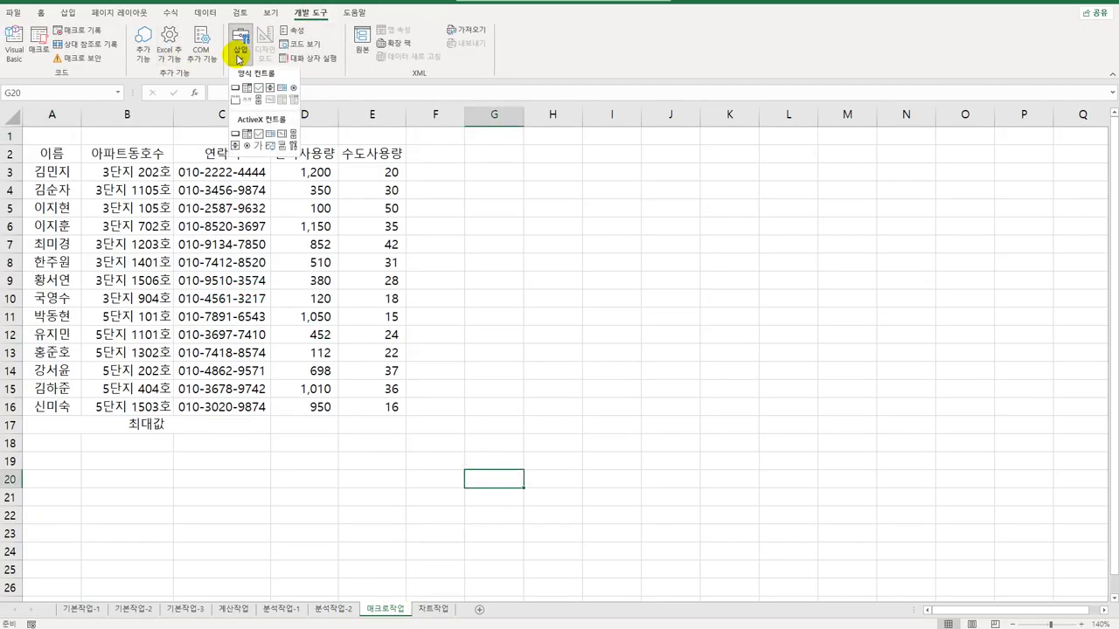
click(231, 85)
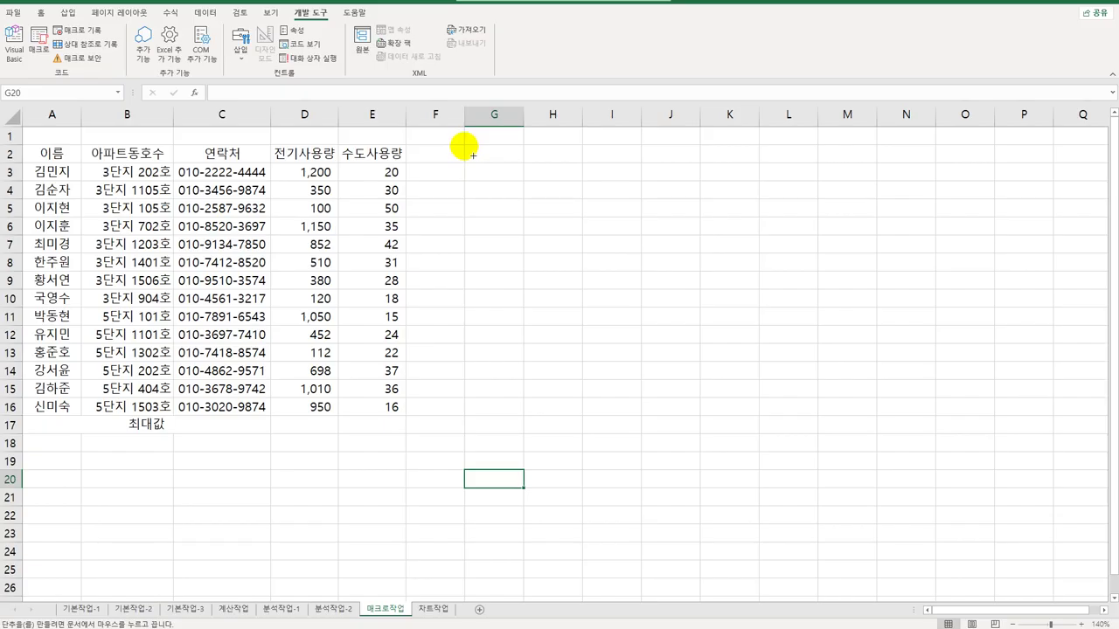
drag(465, 144, 580, 181)
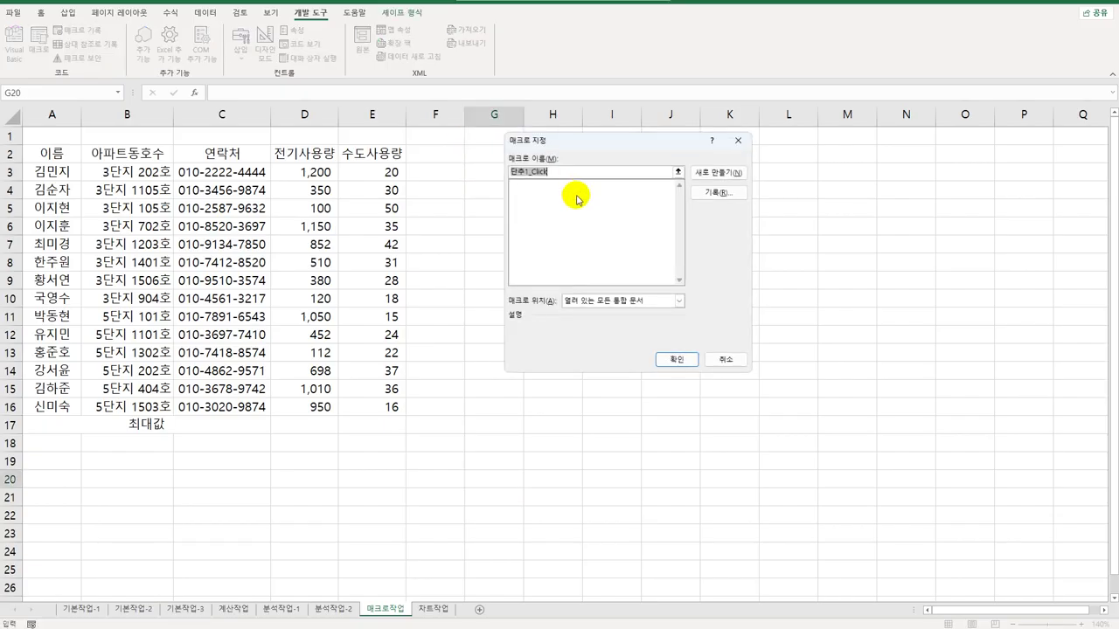
Name the button's assigned macro 최대값 and start recording it
text(최)
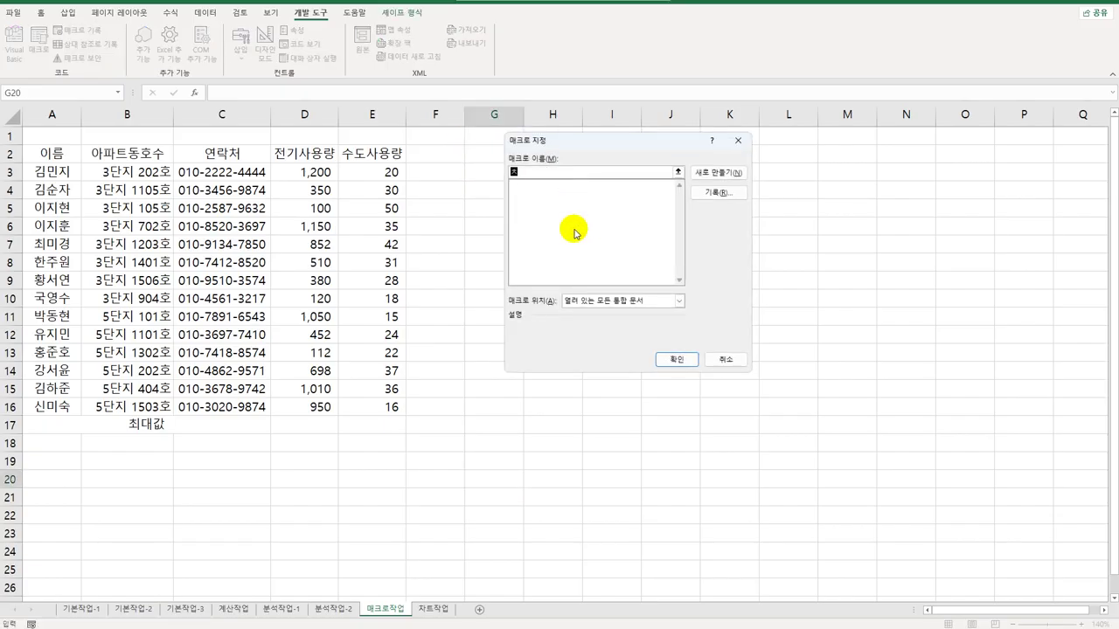
text(대값)
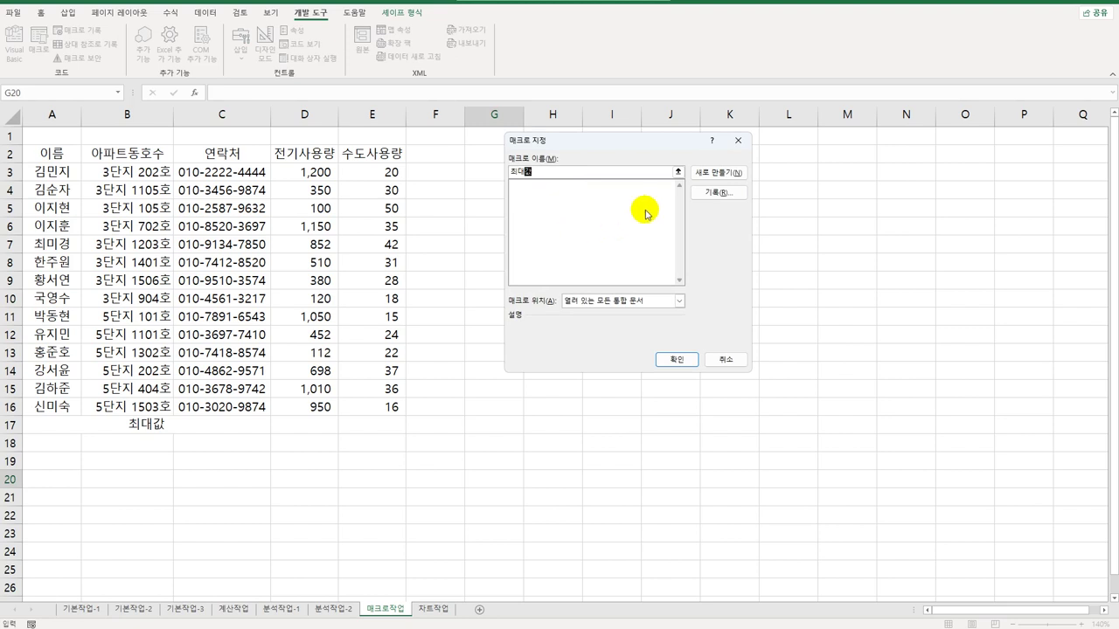
click(718, 191)
click(658, 334)
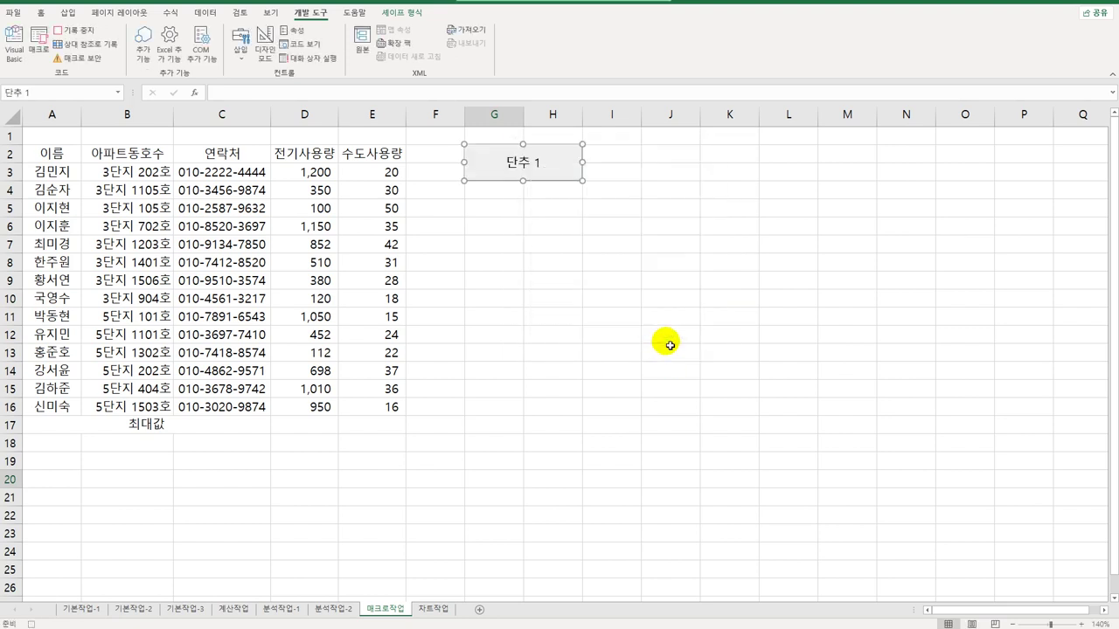
Calculate the maximum of 전기사용량 and 수도사용량 into D17:E17 with the 최대값 function, and stop recording the macro
drag(302, 172, 362, 439)
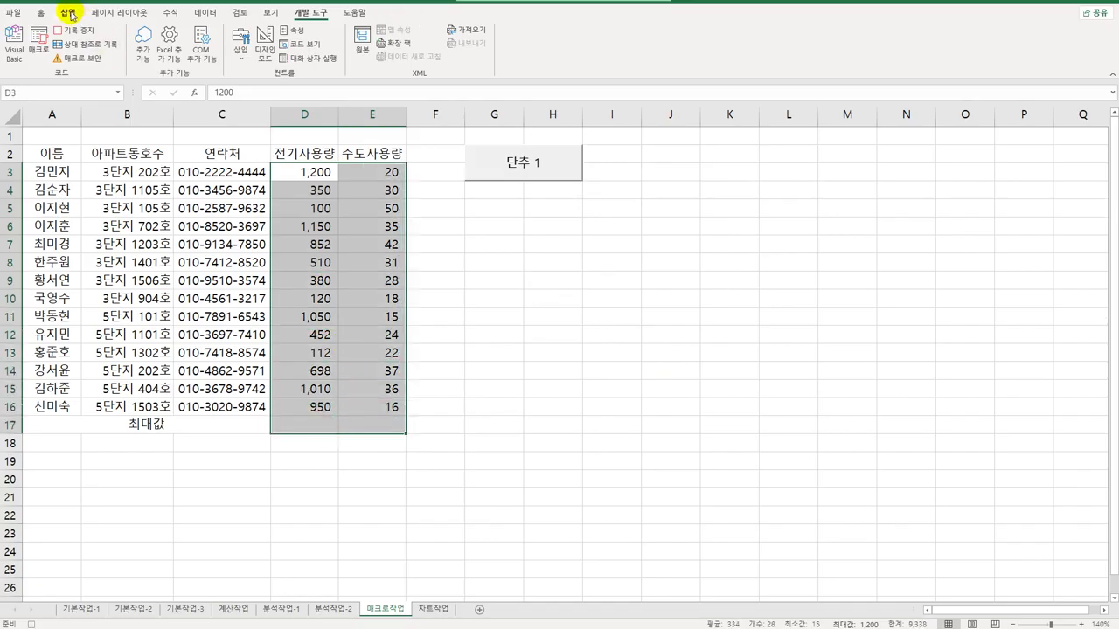
click(171, 12)
click(49, 54)
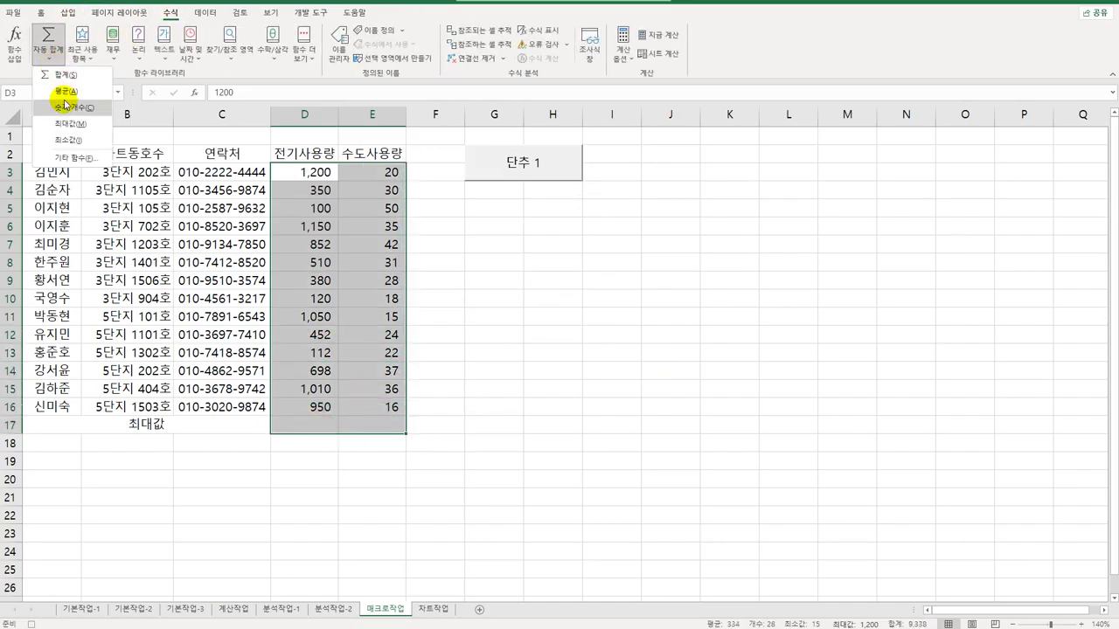
click(84, 130)
click(313, 424)
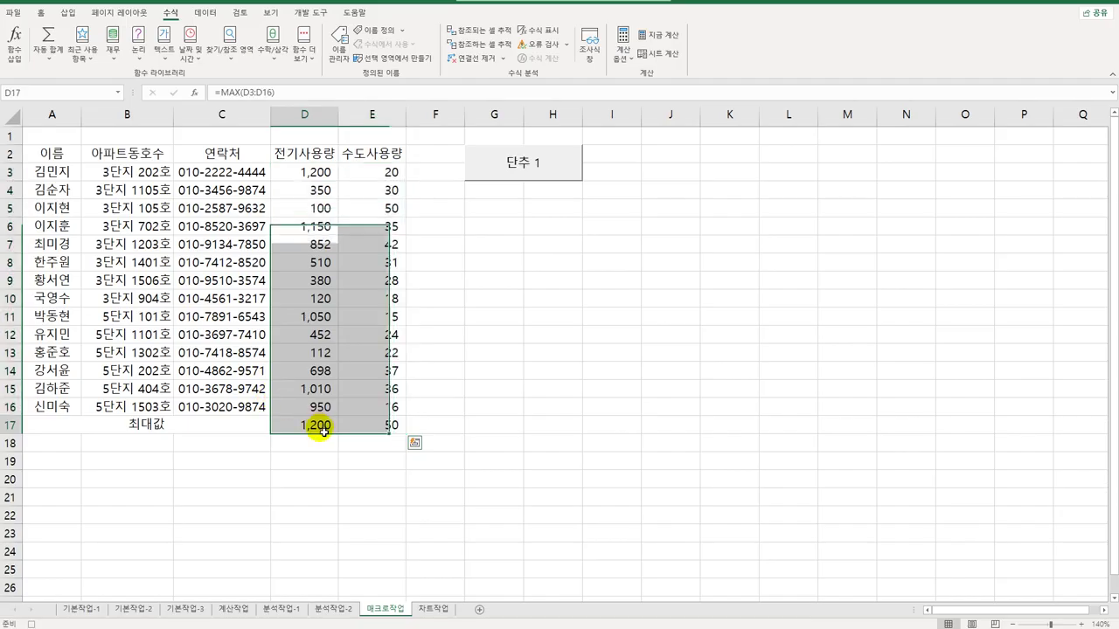
click(382, 432)
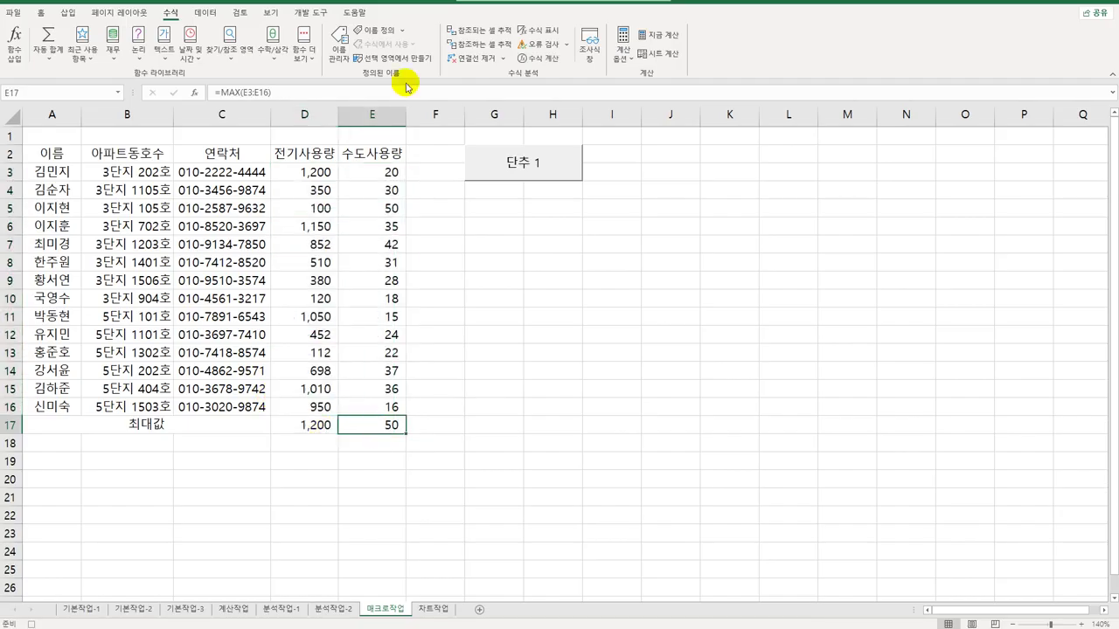
click(311, 12)
click(77, 30)
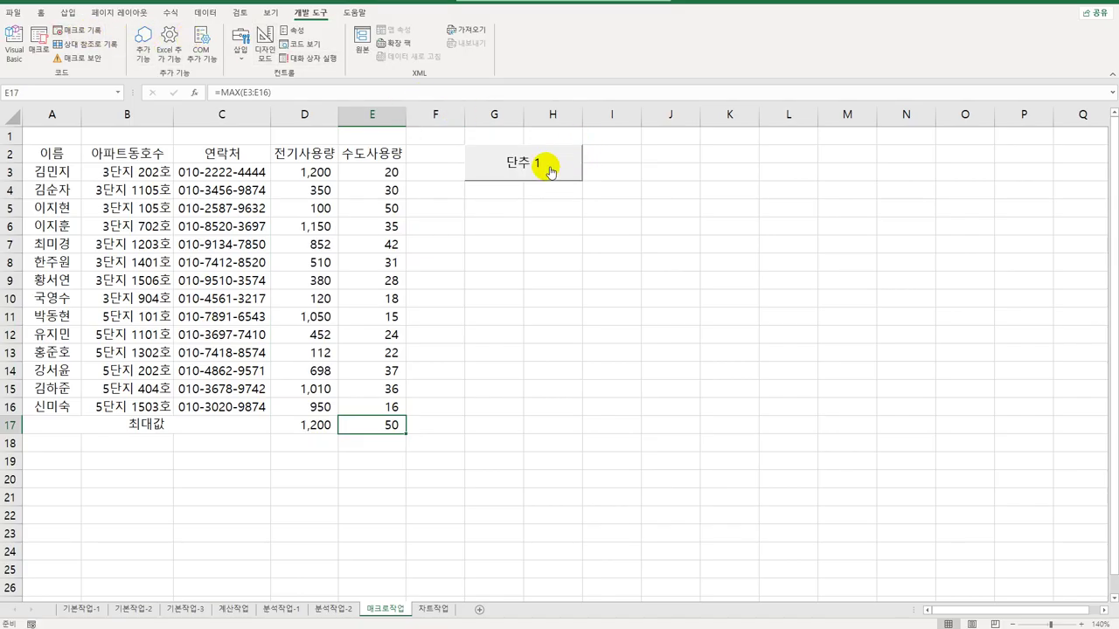
Change the form button's text to 최대값
right_click(514, 162)
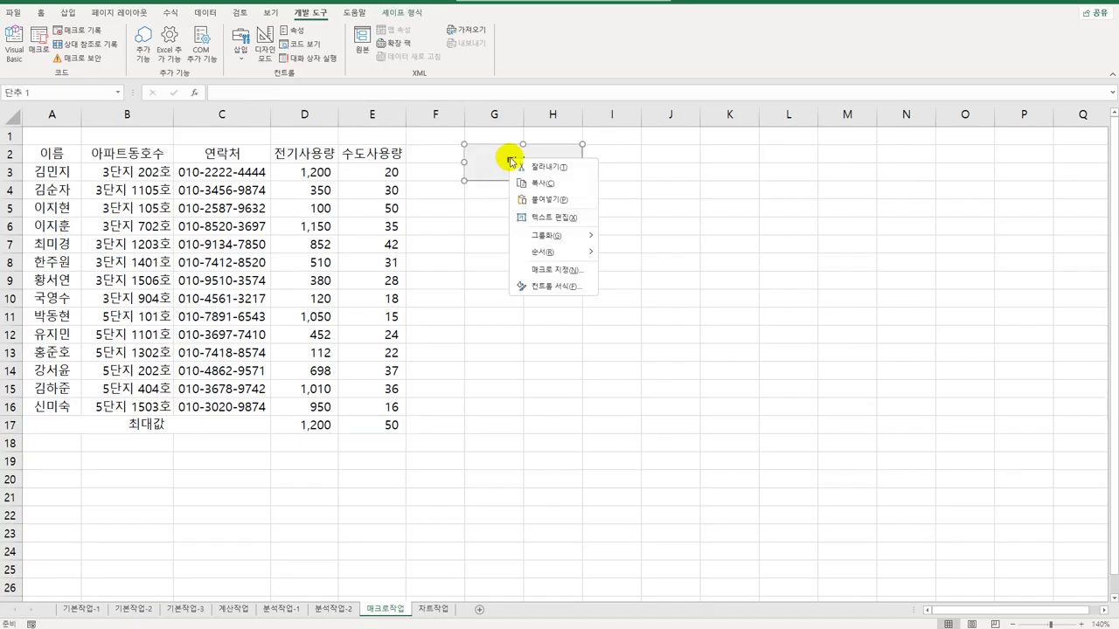
click(570, 216)
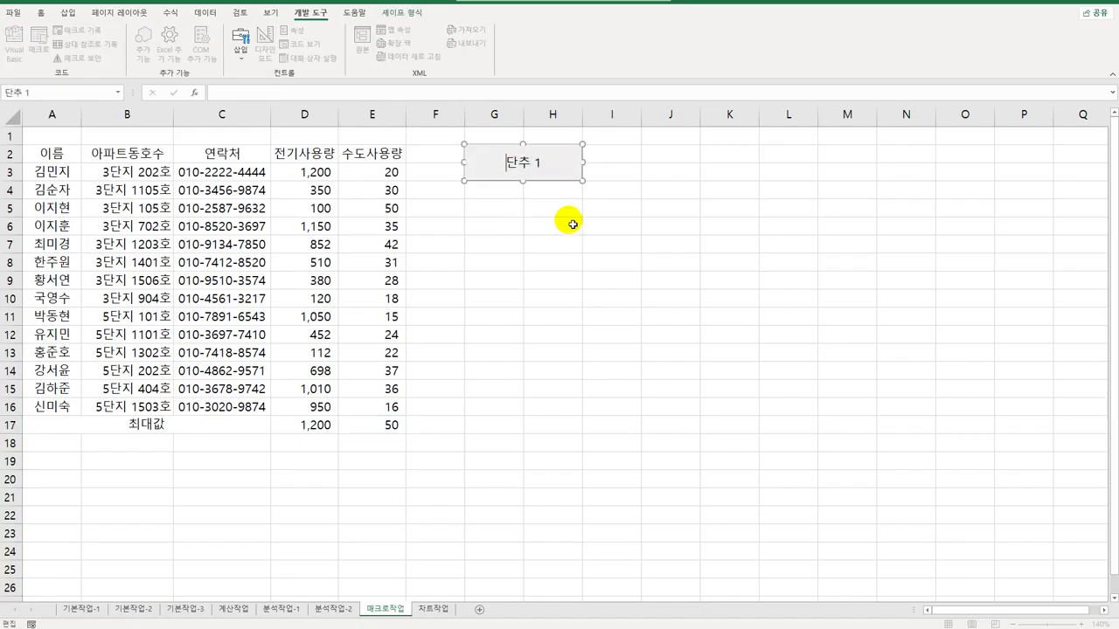
key(ctrl+a)
text(최대값)
click(601, 261)
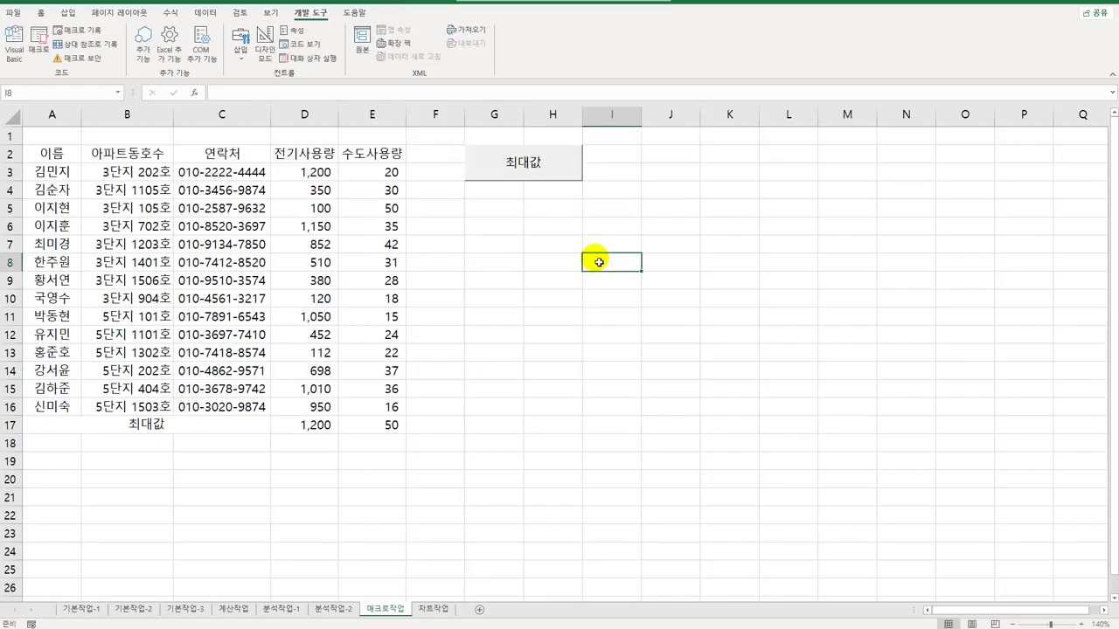
Draw a rectangular bevel (빗면) shape over cells G5:H6 and label it 테두리
click(67, 13)
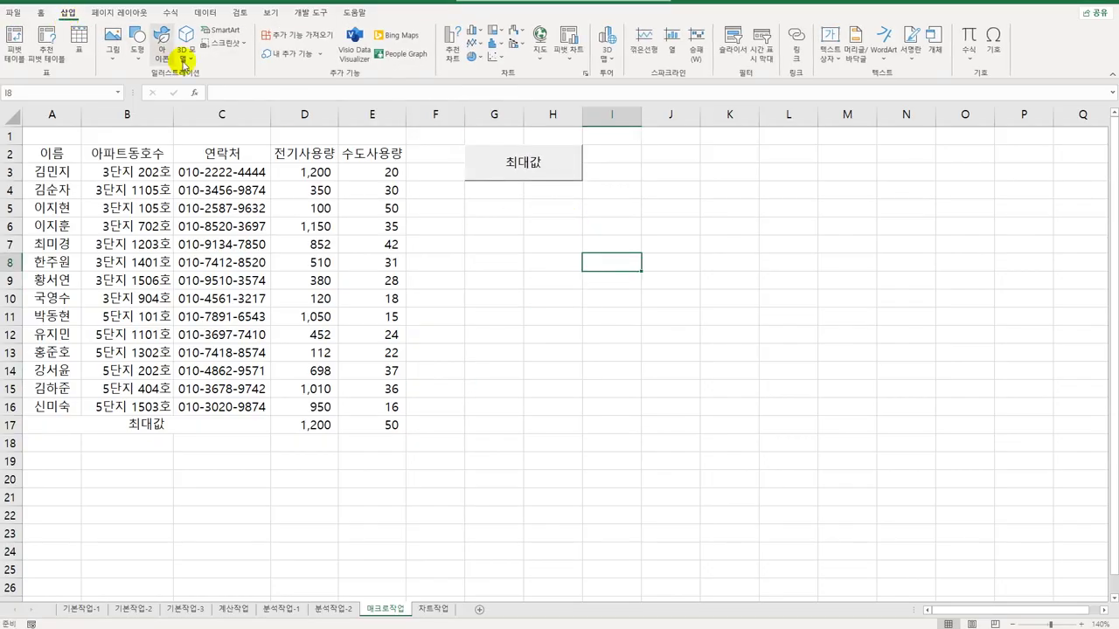
click(137, 53)
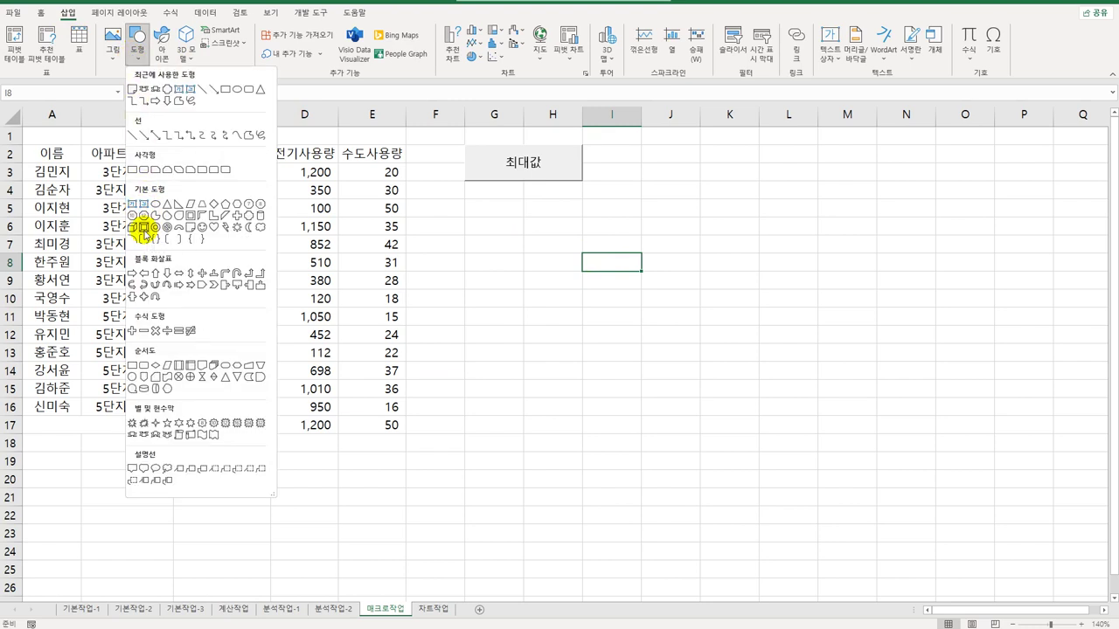
click(144, 227)
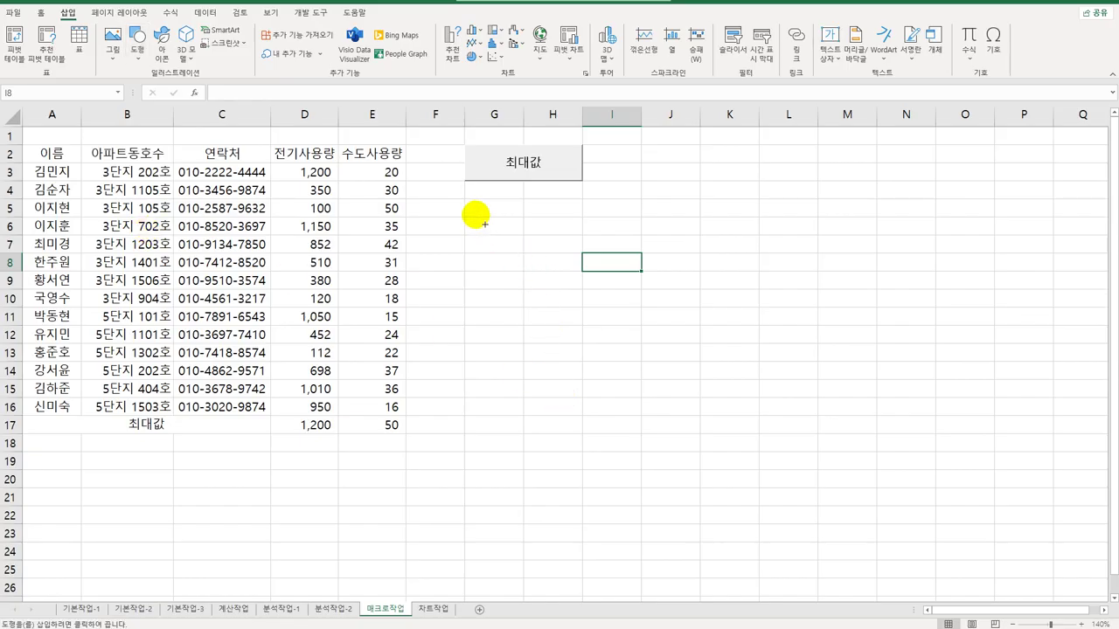
drag(472, 207, 564, 239)
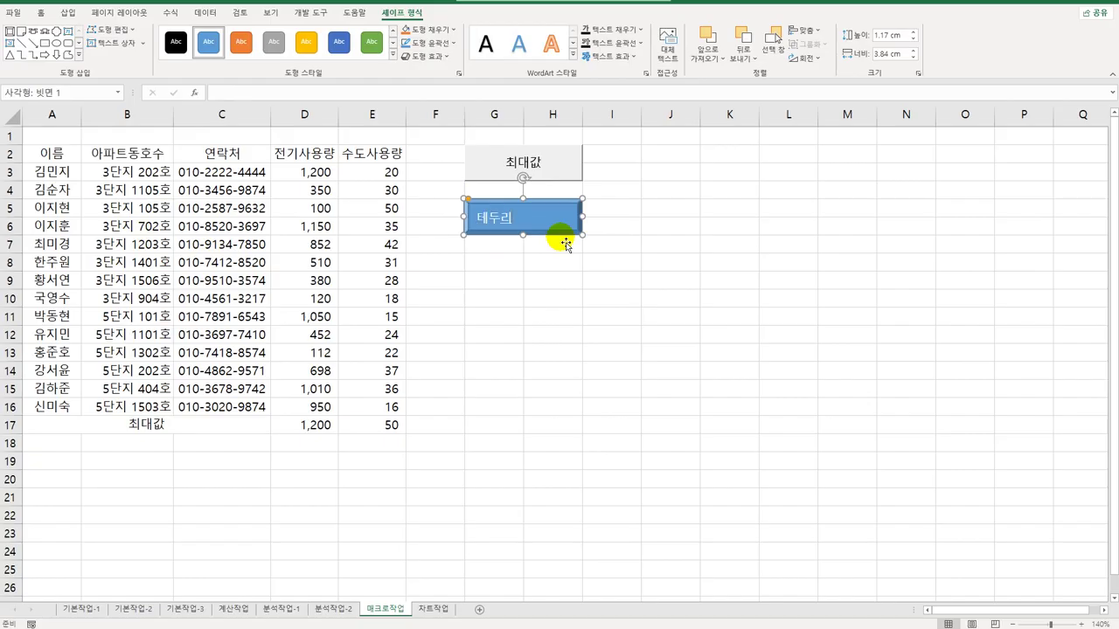
Assign a new macro named 테두리 to the bevel shape and start recording it in the current workbook
right_click(565, 222)
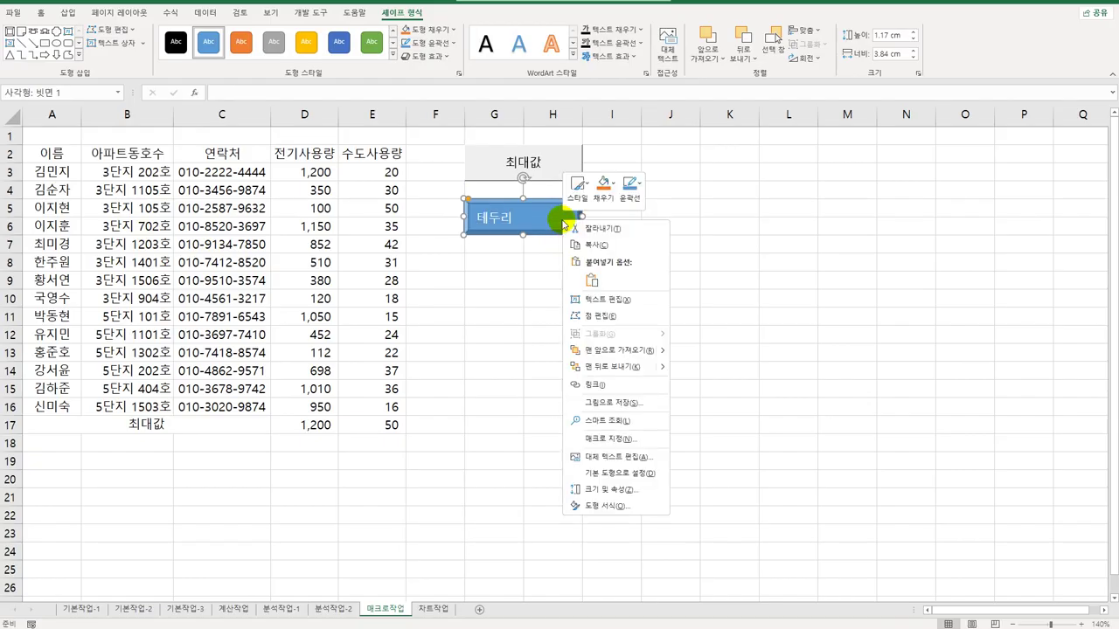
click(622, 437)
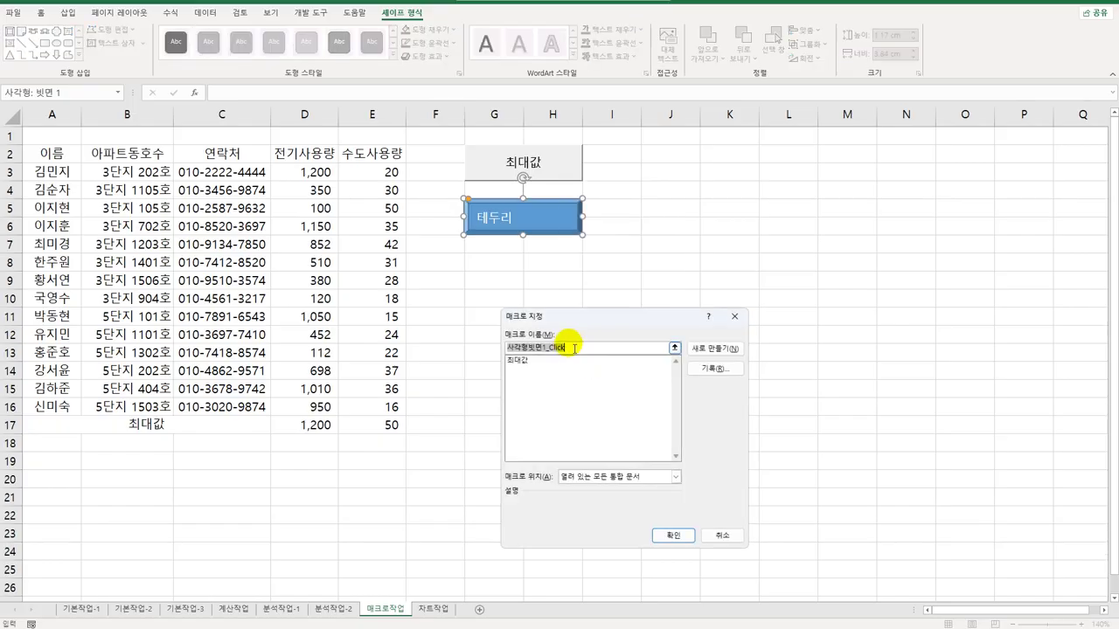
text(ㅊ)
click(696, 369)
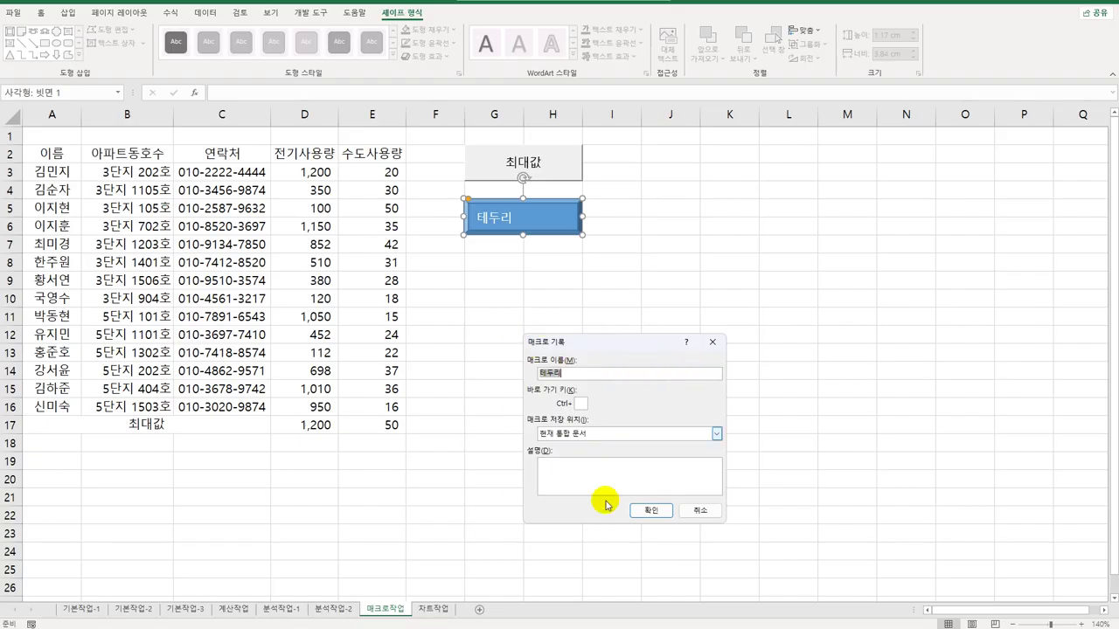
click(648, 512)
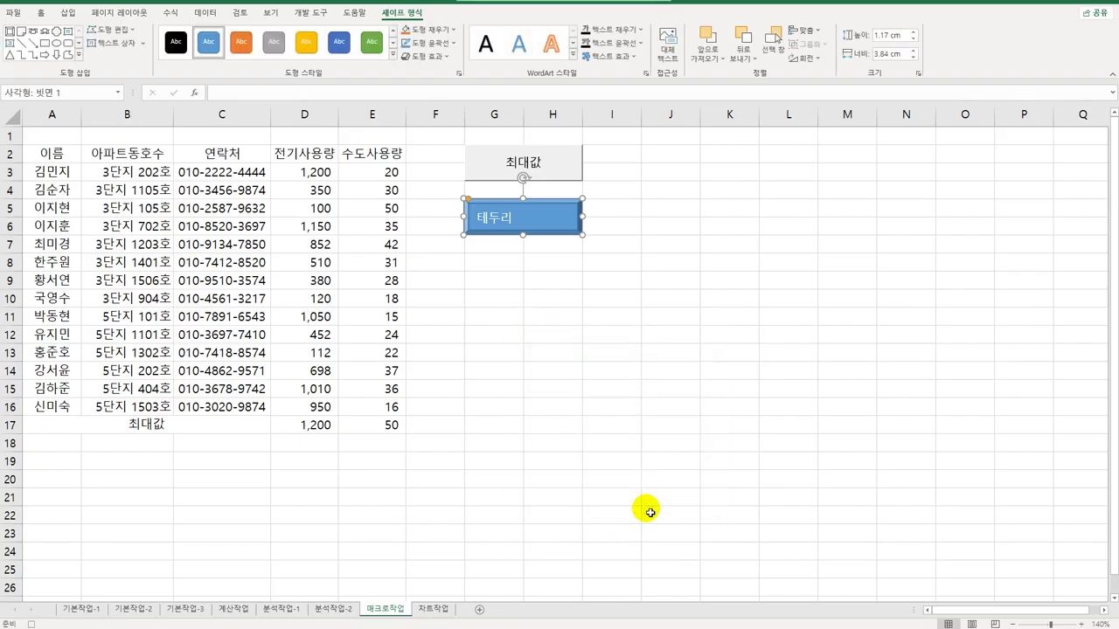
Apply all borders (모든 테두리) to A2:E17 and stop recording the macro
drag(67, 154, 376, 434)
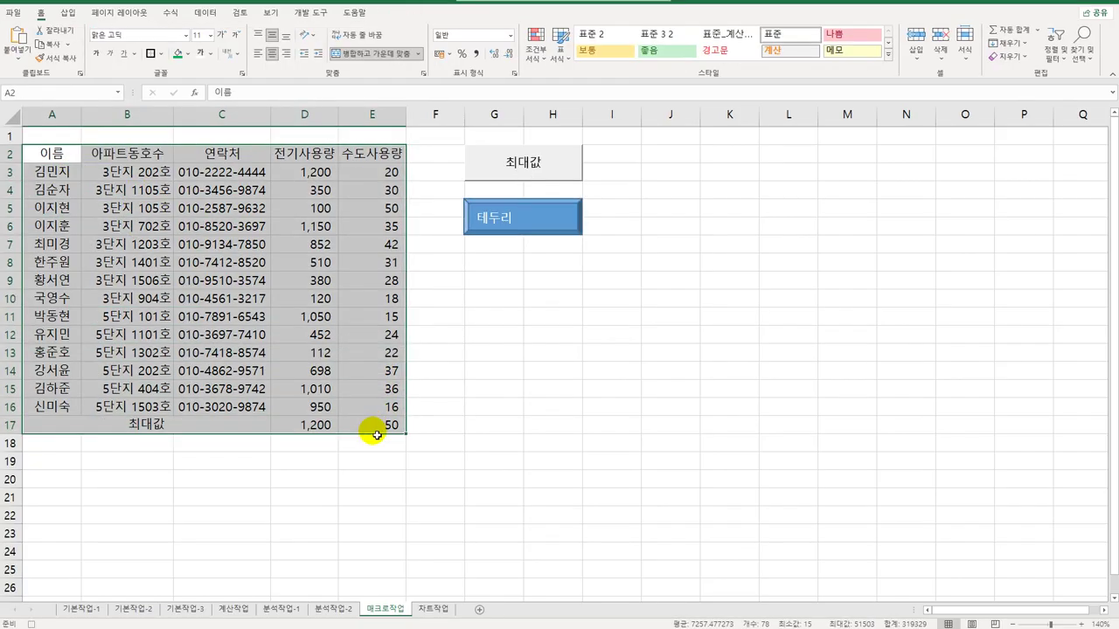
click(160, 53)
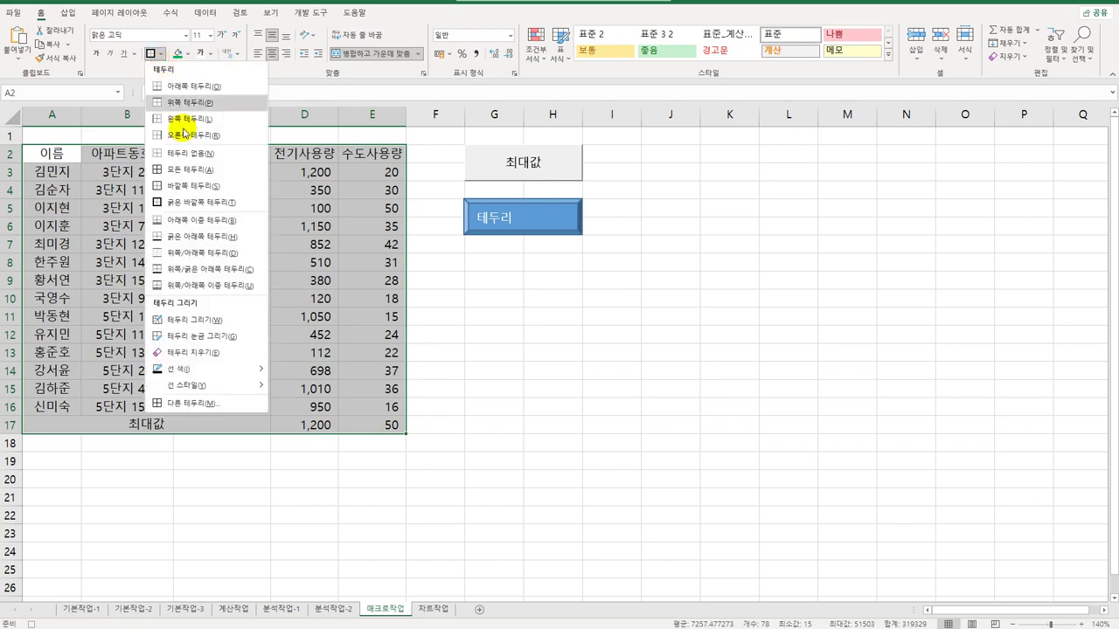
click(194, 179)
click(381, 428)
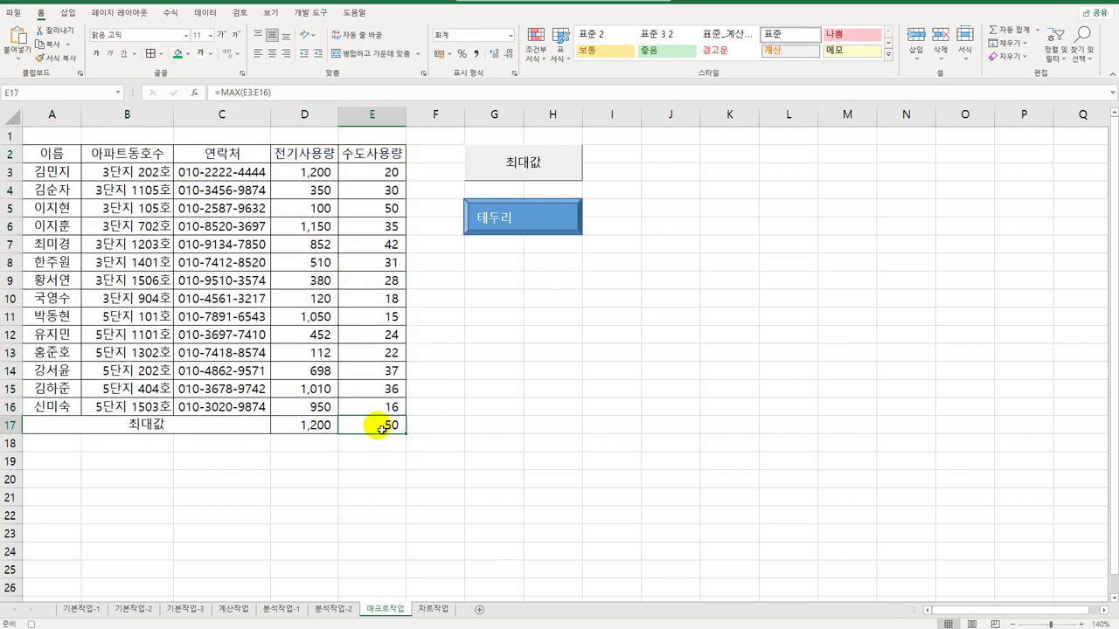
click(310, 12)
click(82, 33)
click(663, 372)
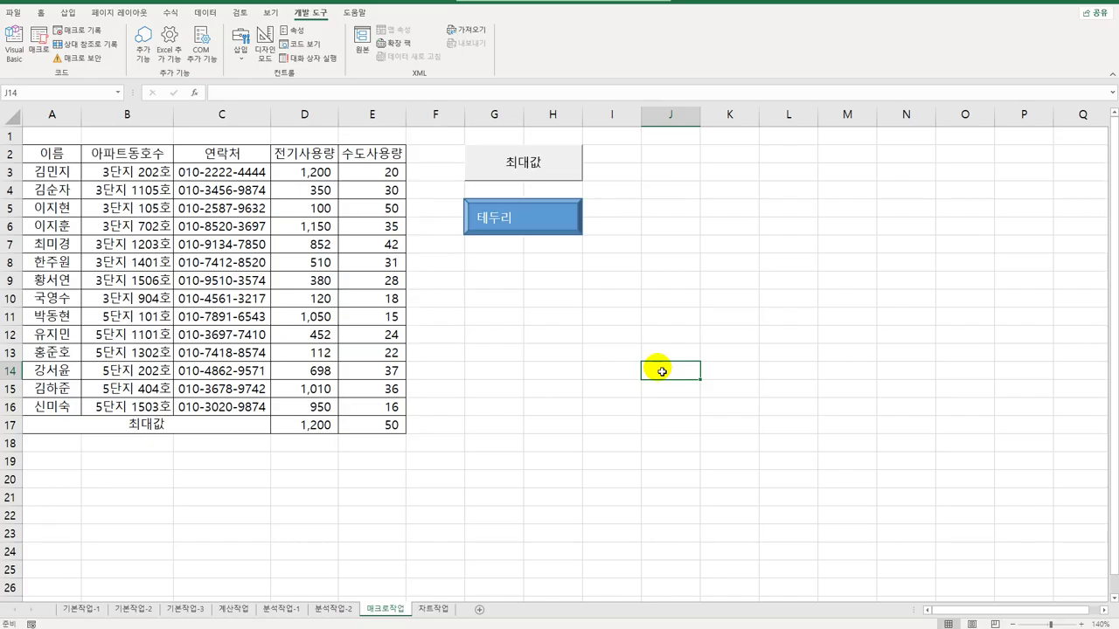
Switch to the 차트작업 sheet and widen column D so the 금액 values fit
click(432, 609)
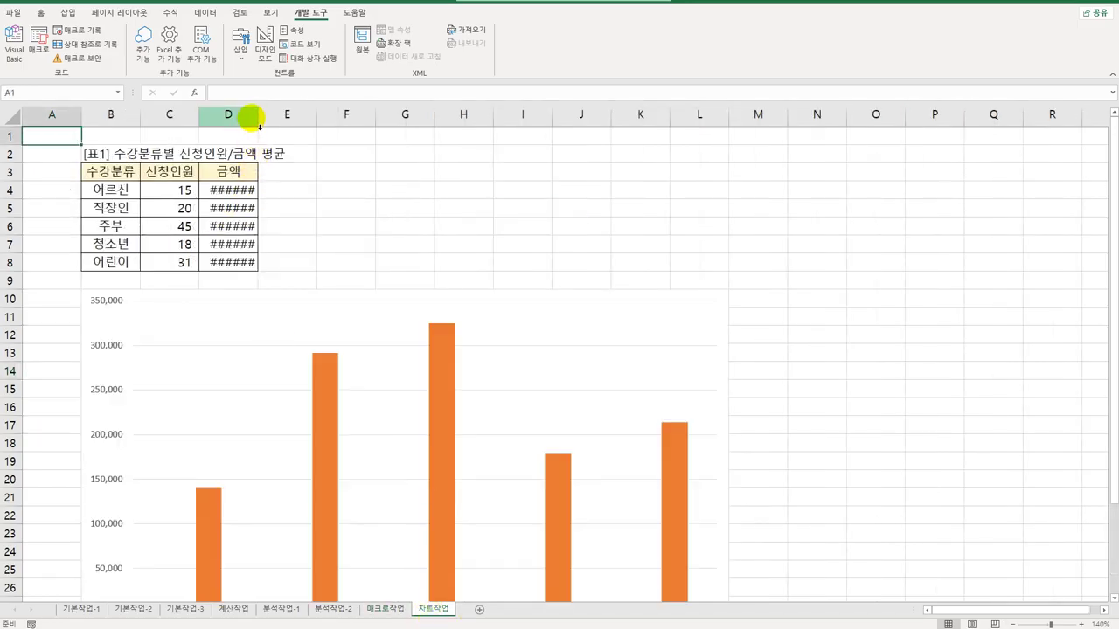
drag(259, 126, 262, 126)
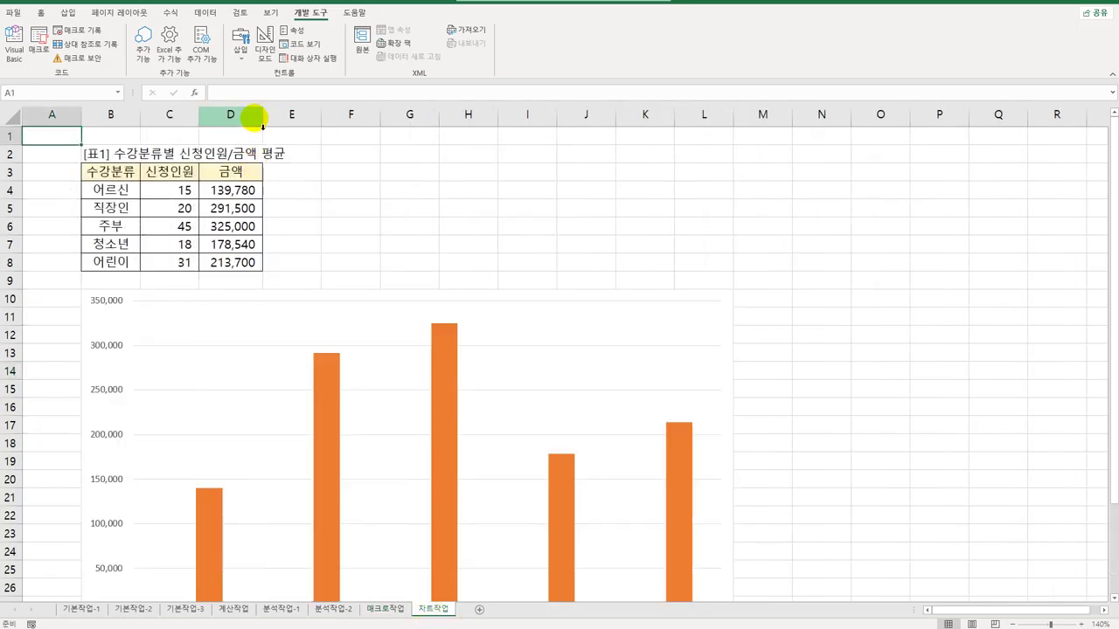
Change the chart's 신청인원 series to a line with markers (표식이 있는 꺾은선형) on the secondary axis
scroll(472, 306, down, 3)
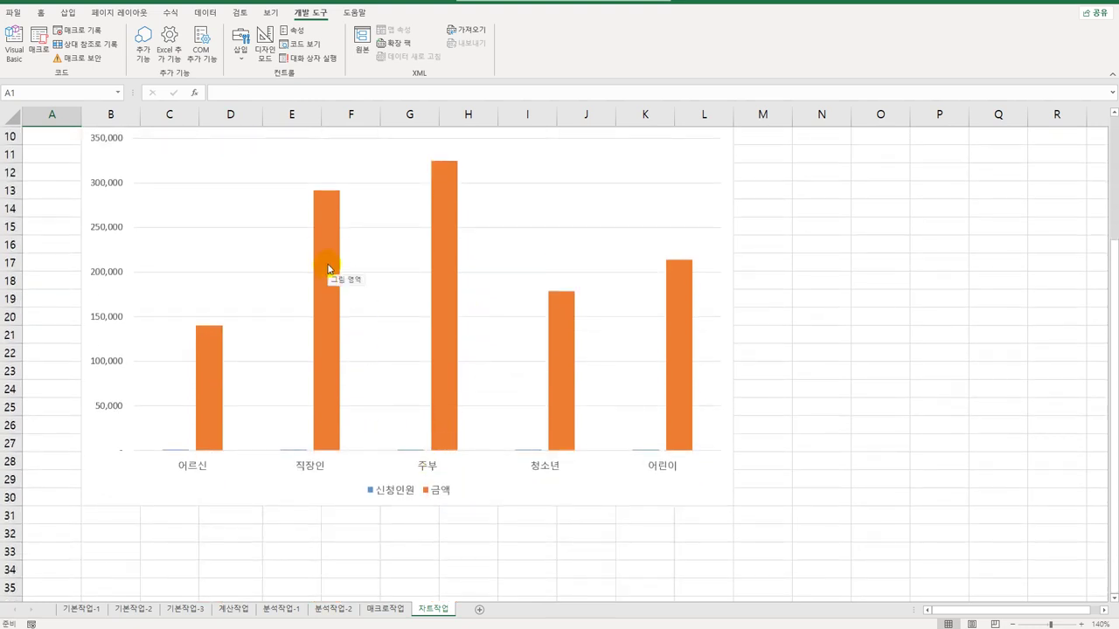
click(299, 448)
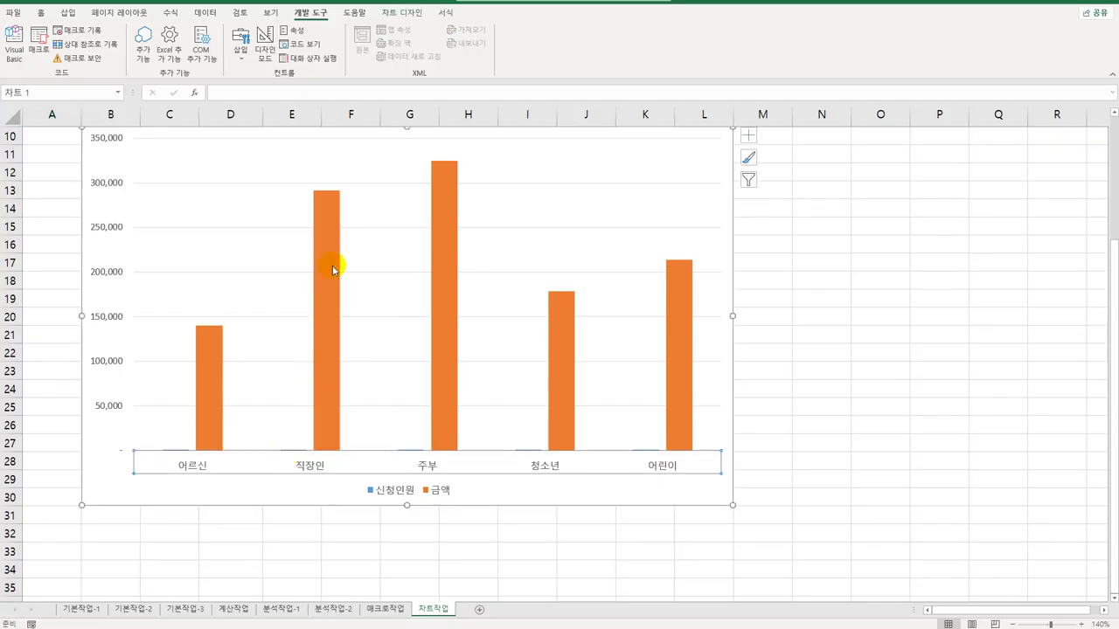
click(329, 212)
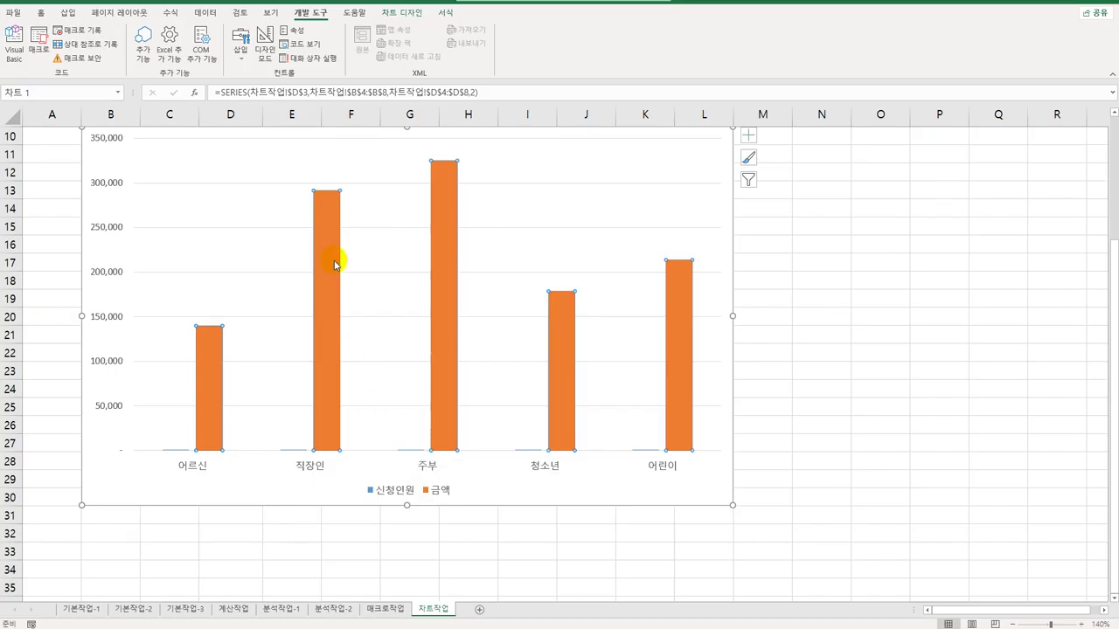
right_click(323, 213)
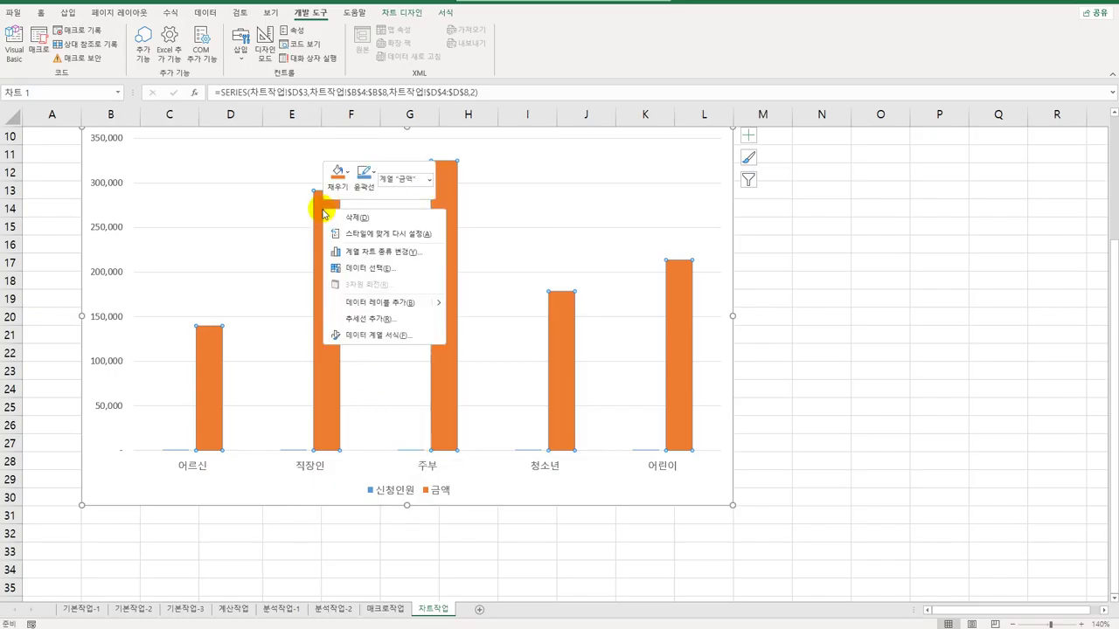
click(384, 252)
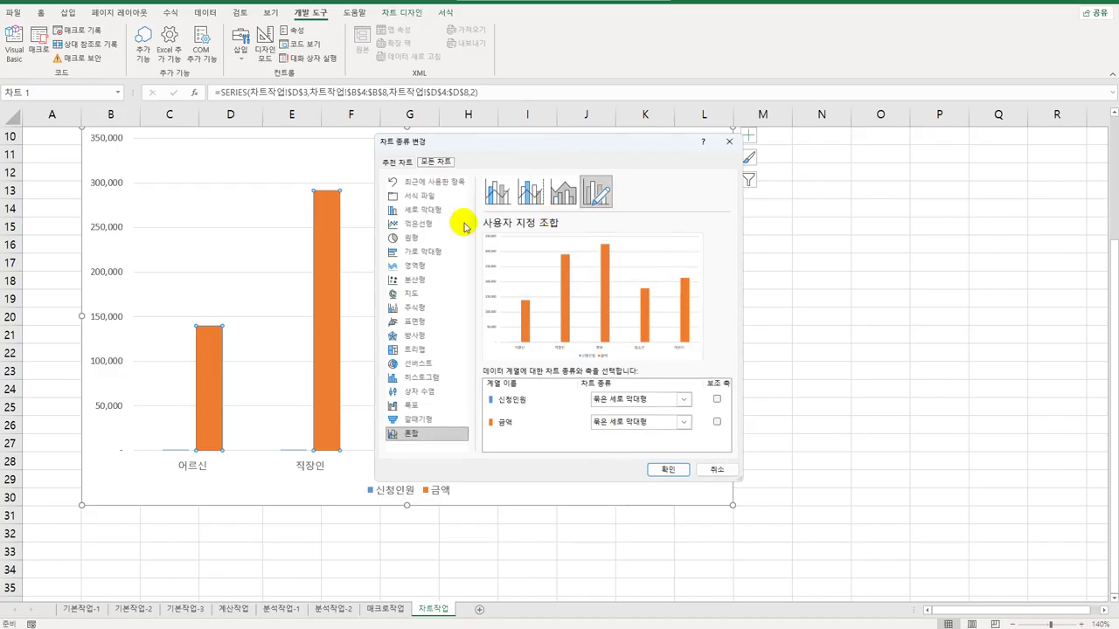
click(430, 438)
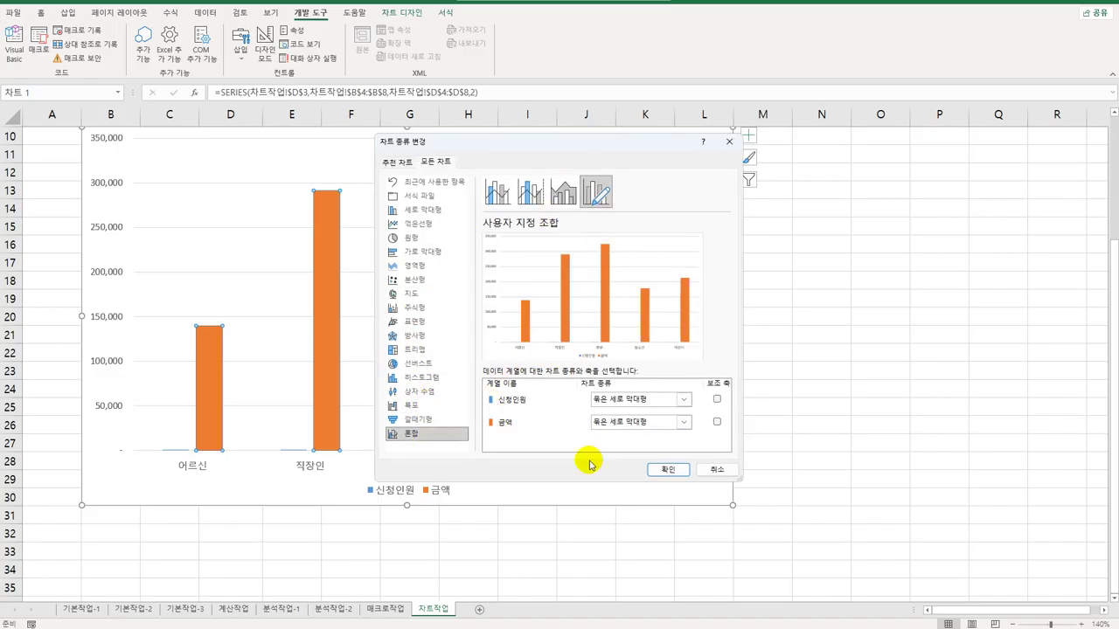
click(683, 400)
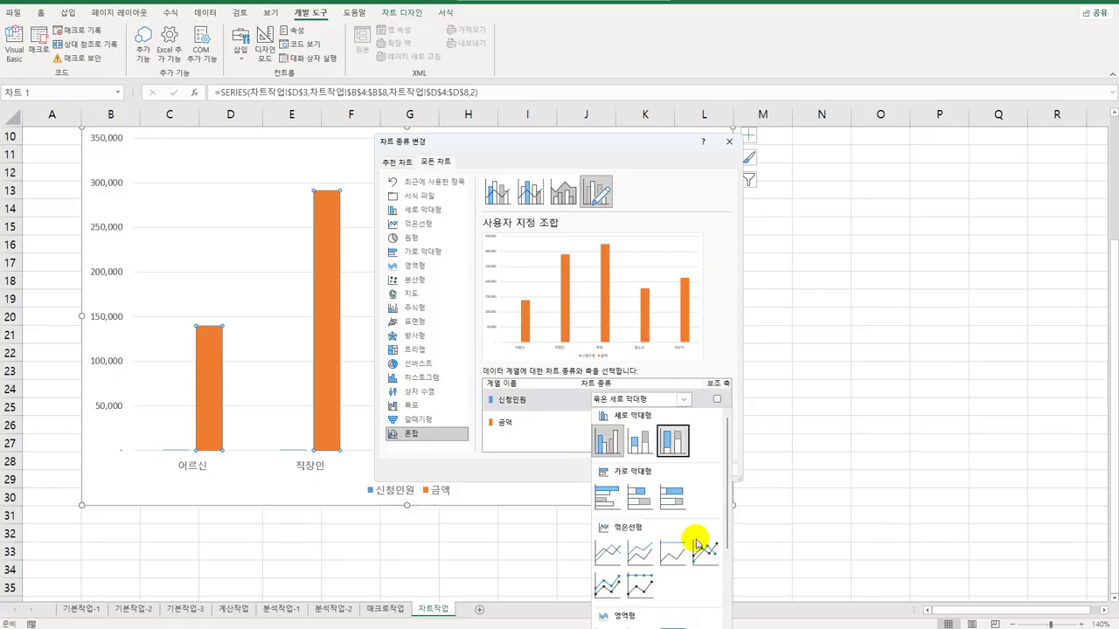
click(704, 549)
click(717, 399)
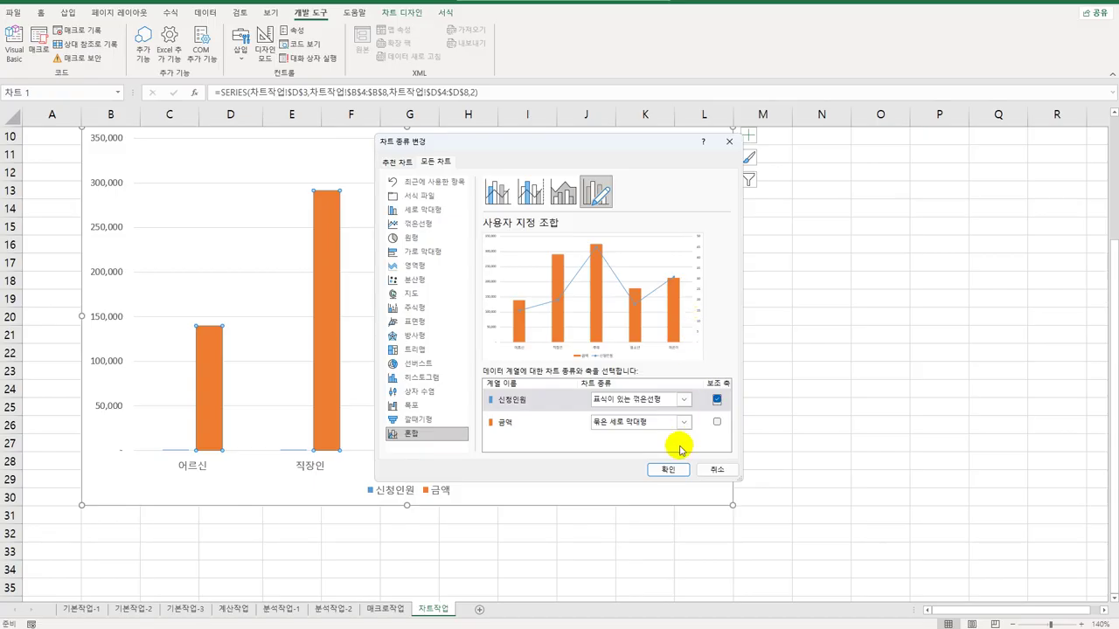
click(668, 469)
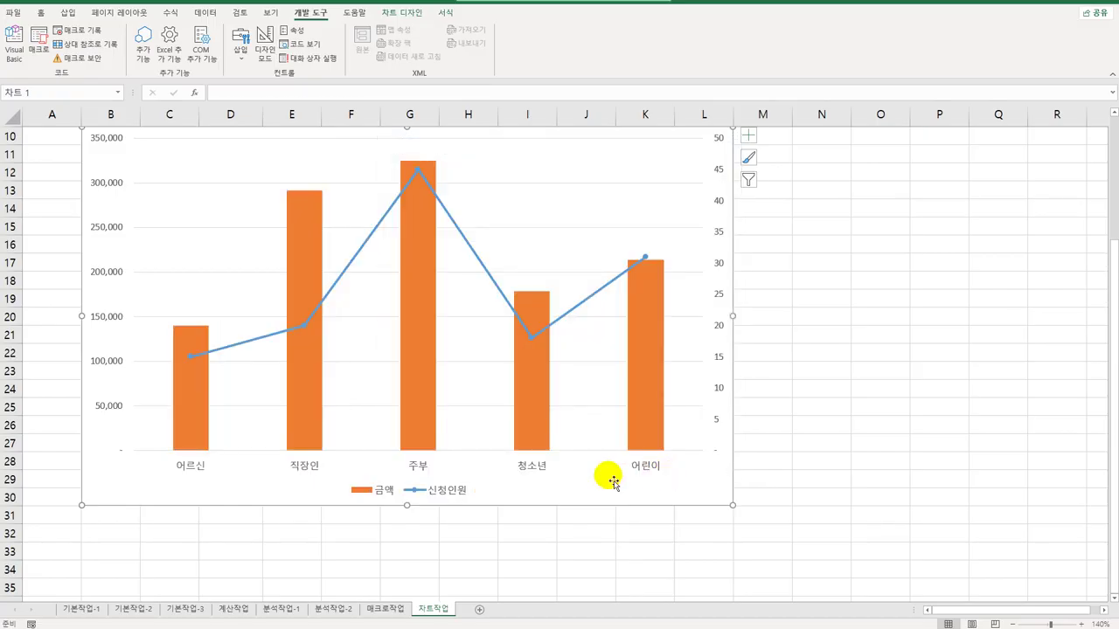
Format the 신청인원 series as a smoothed line (완만한 선)
click(421, 171)
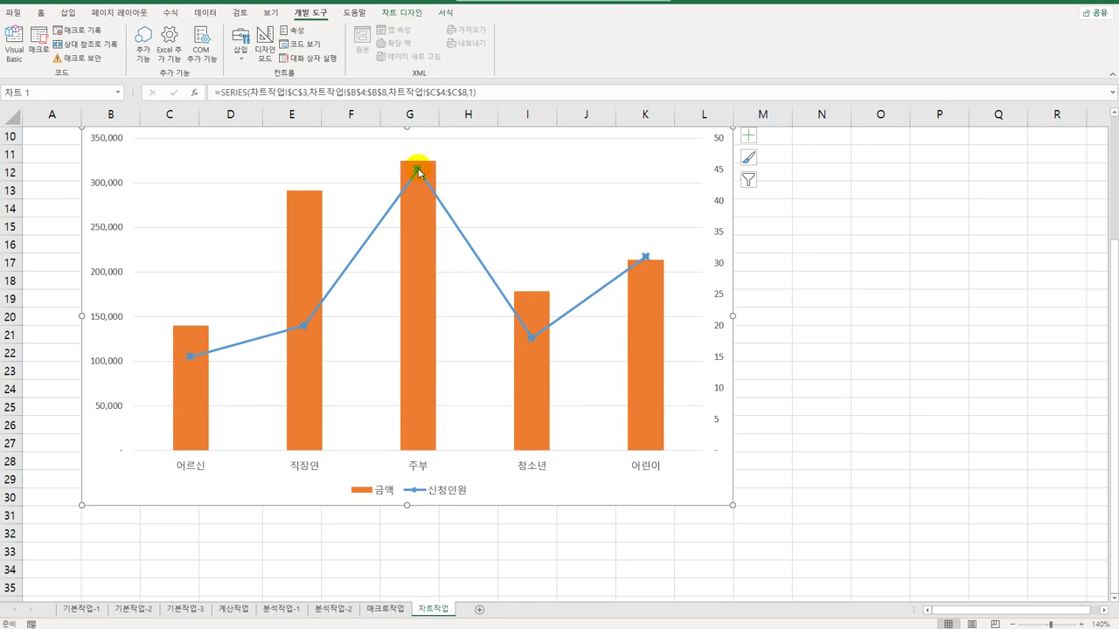
right_click(421, 172)
click(486, 297)
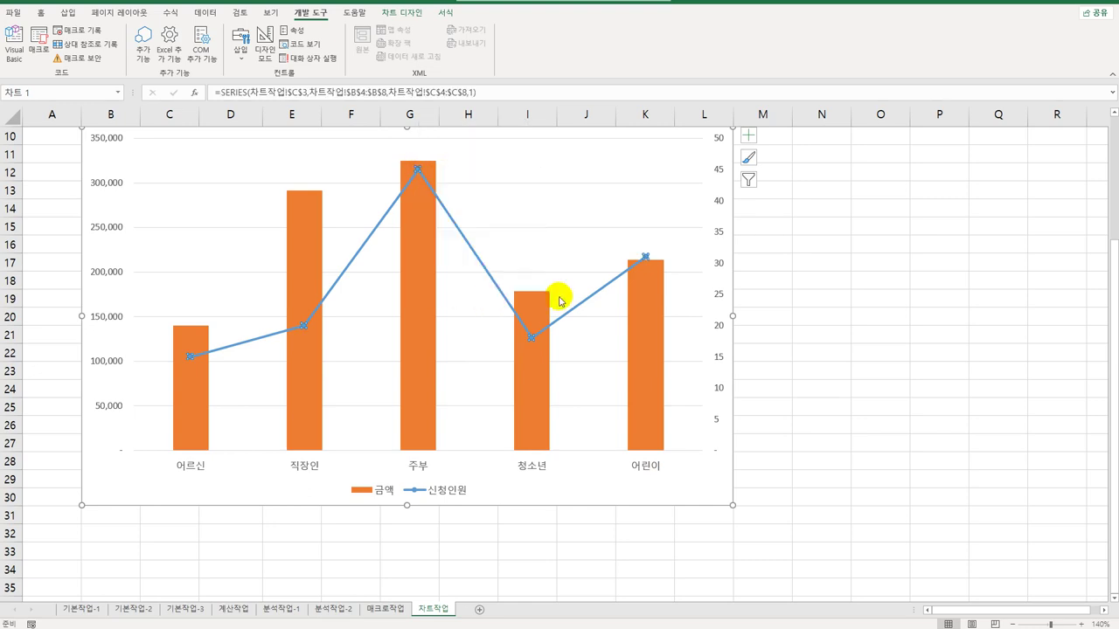
click(959, 163)
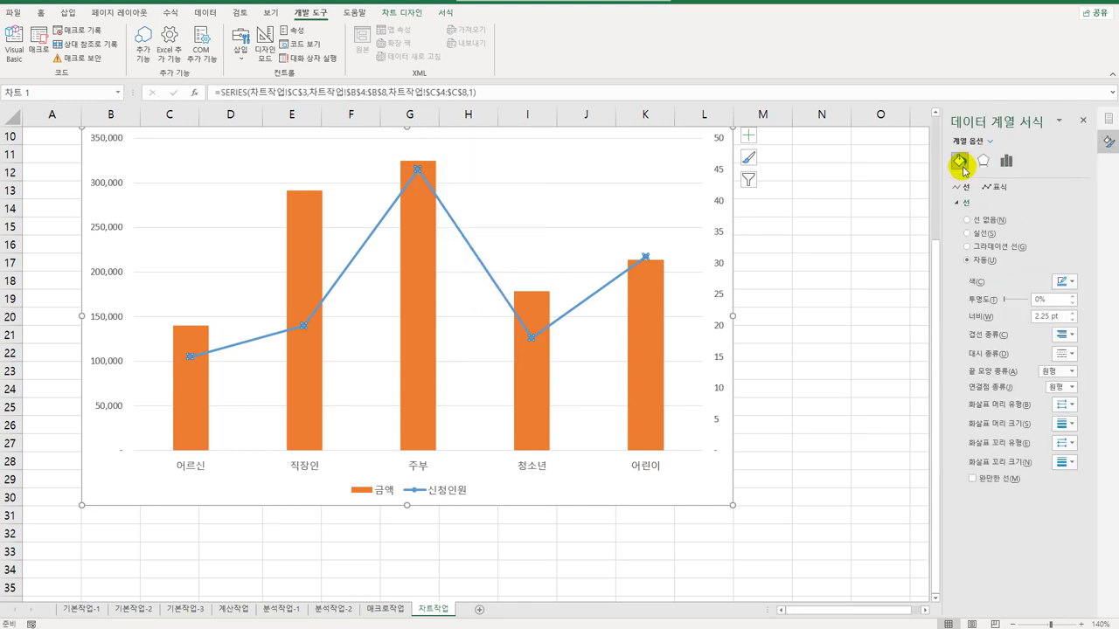
click(973, 479)
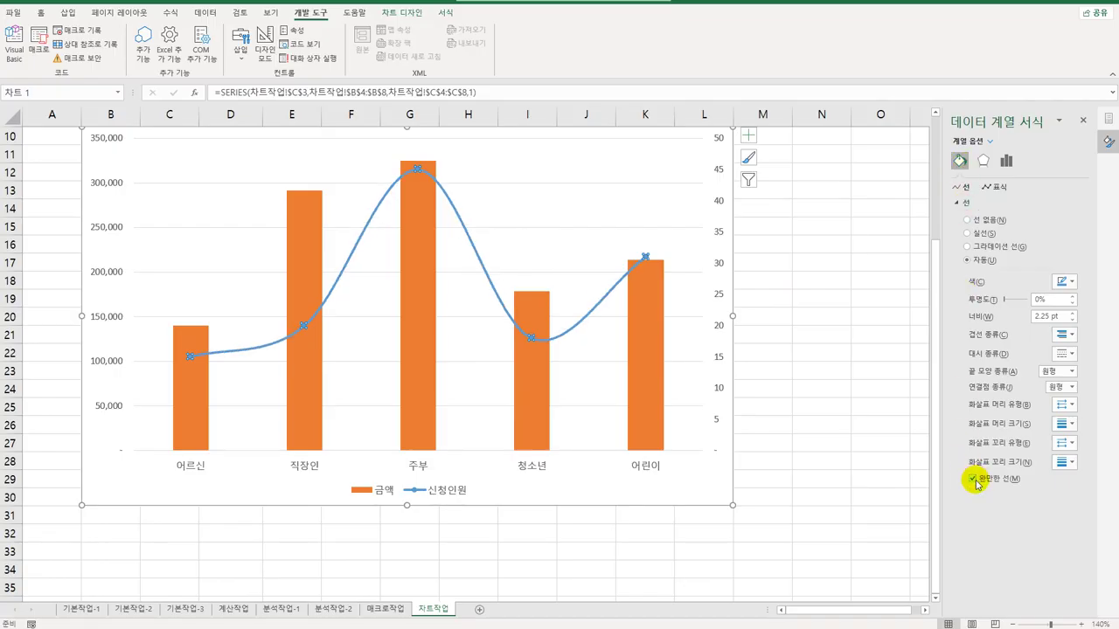
Set the 신청인원 series markers to the built-in triangle shape with size 10
click(993, 187)
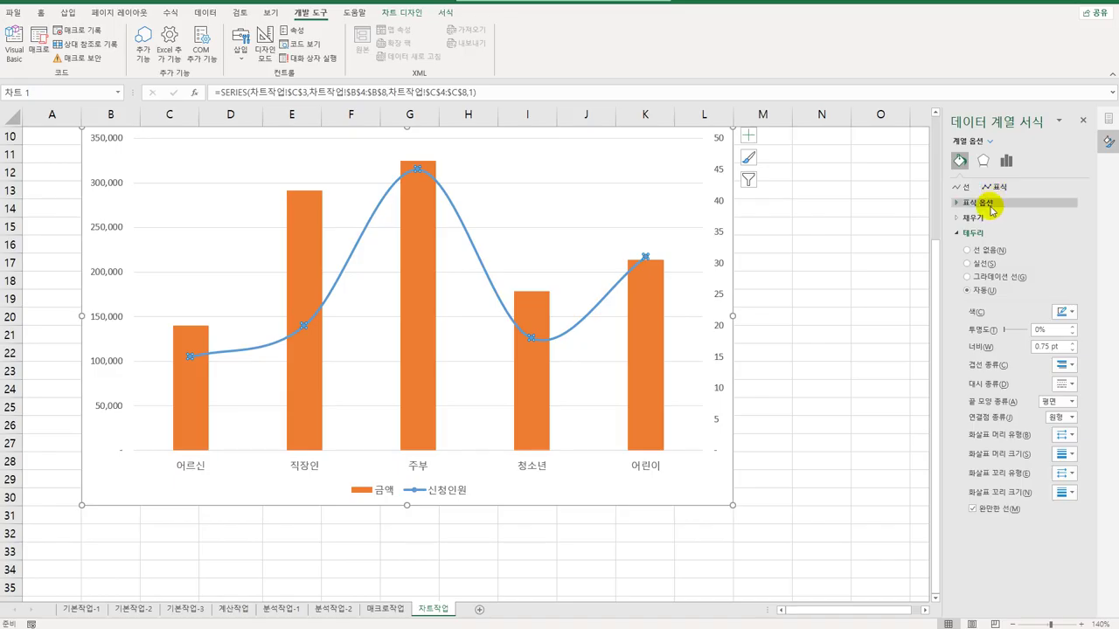
click(988, 203)
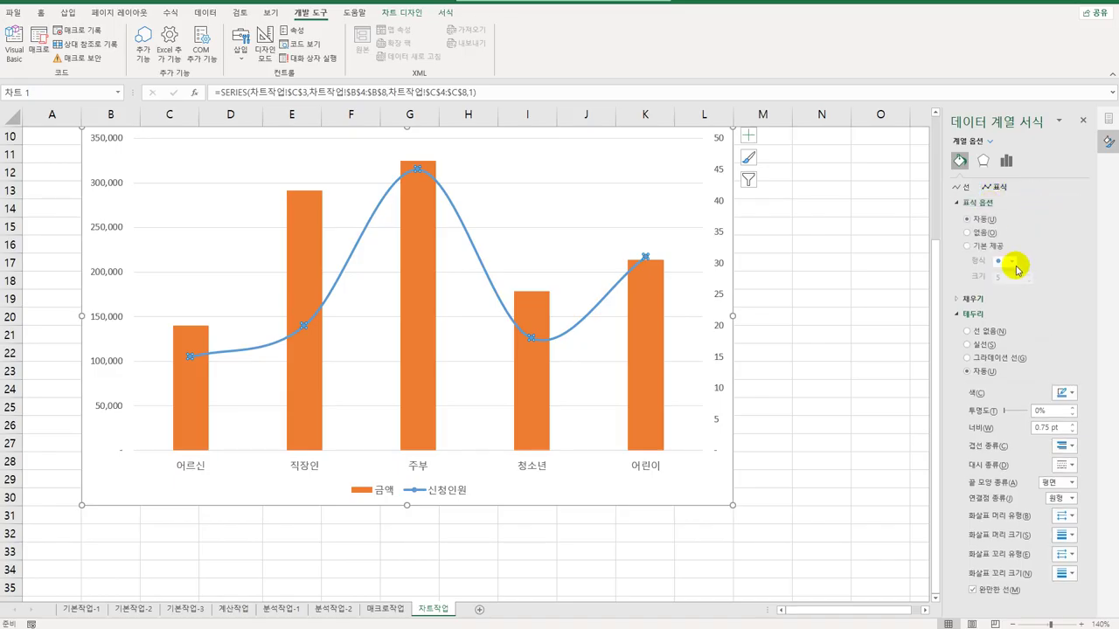
click(986, 246)
click(1010, 261)
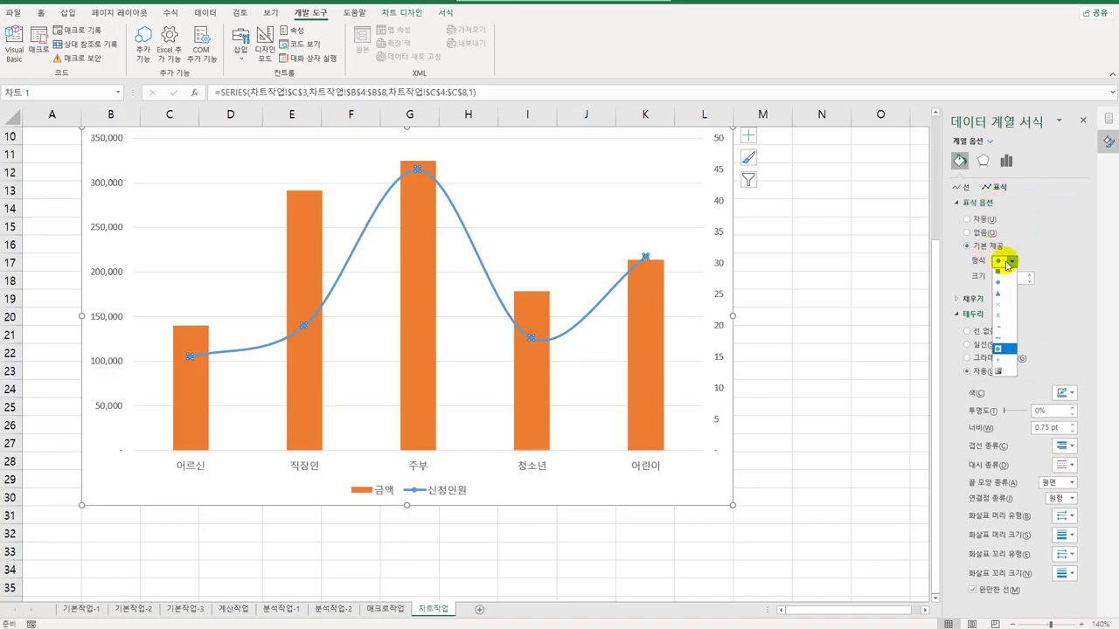
click(1009, 296)
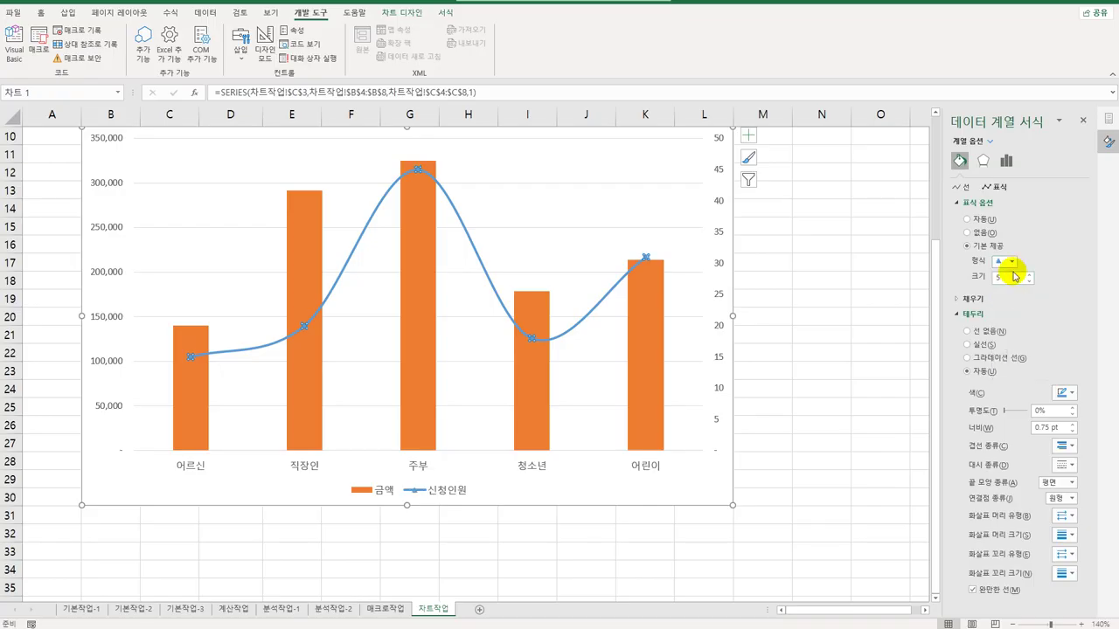
text(10)
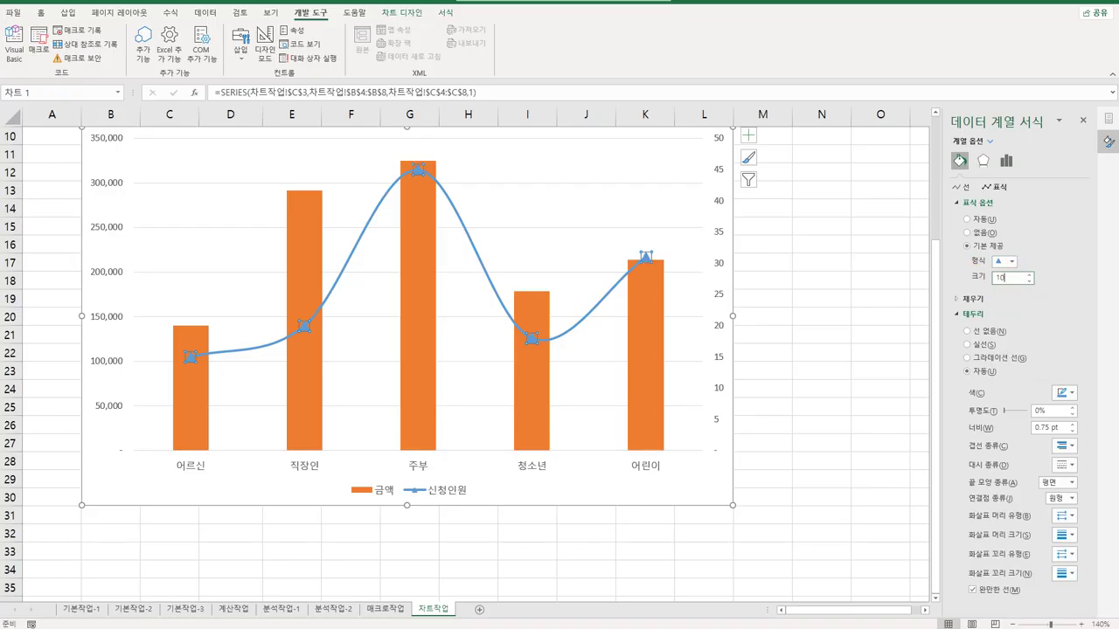
Add primary vertical (기본 세로) and secondary vertical (보조 세로) axis titles to the chart
scroll(673, 371, up, 3)
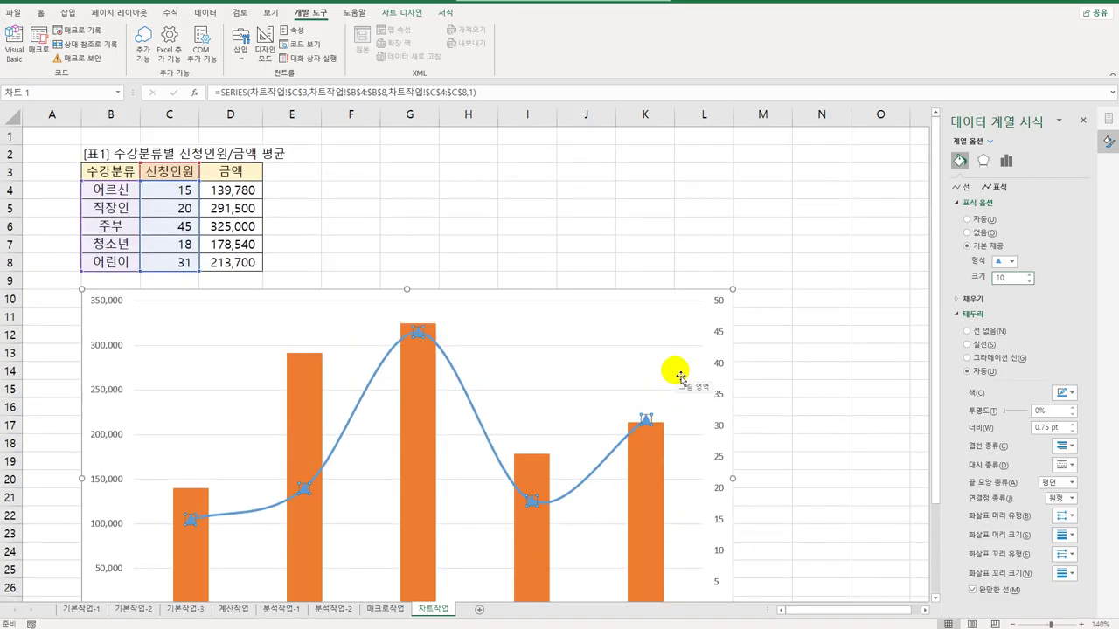
click(725, 314)
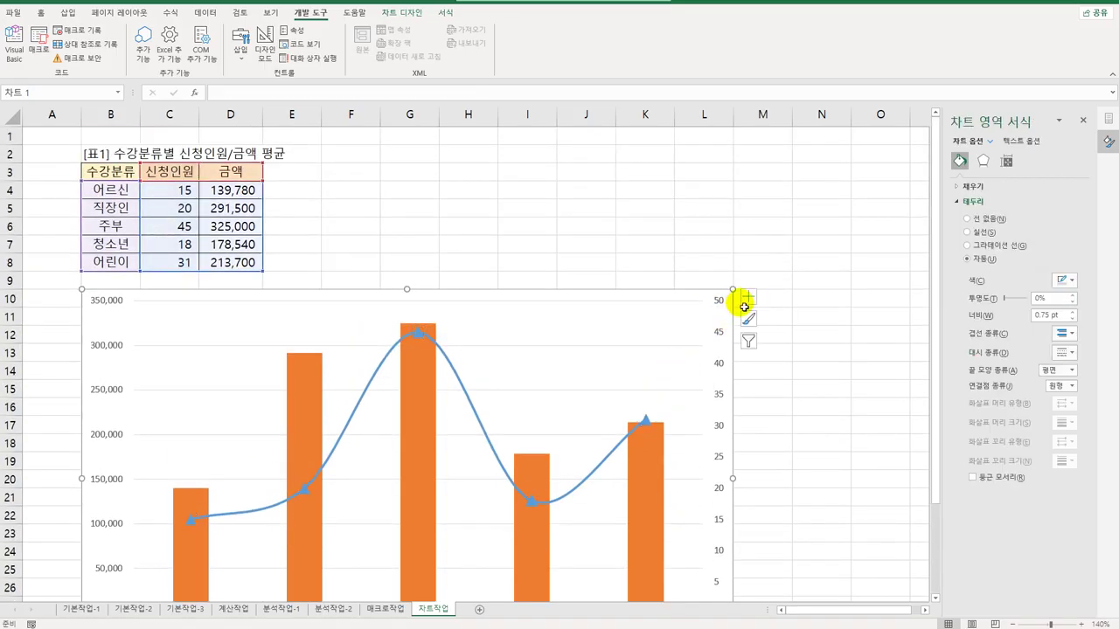
click(745, 300)
mouse_move(848, 323)
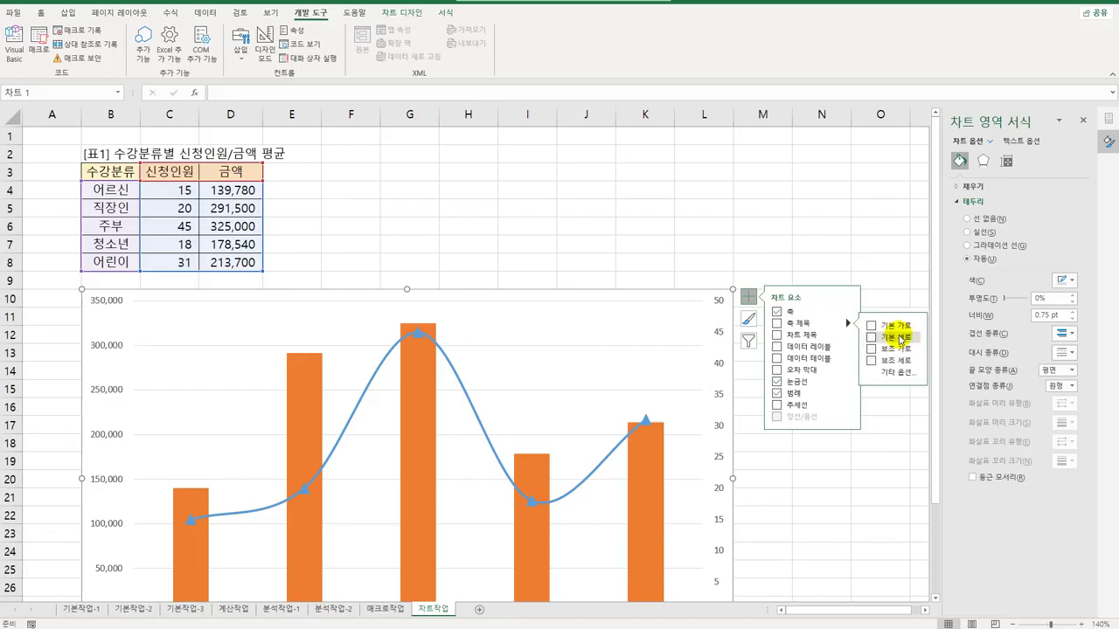
click(897, 337)
click(902, 360)
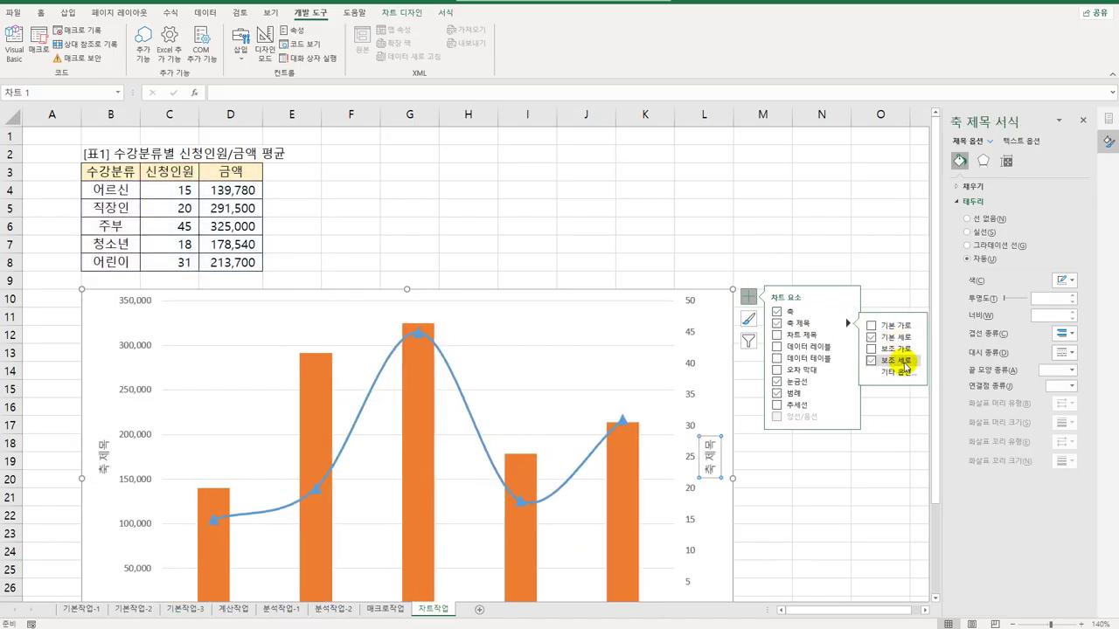
Link the primary vertical axis title to cell D3 (금액) on 차트작업
click(103, 450)
click(227, 96)
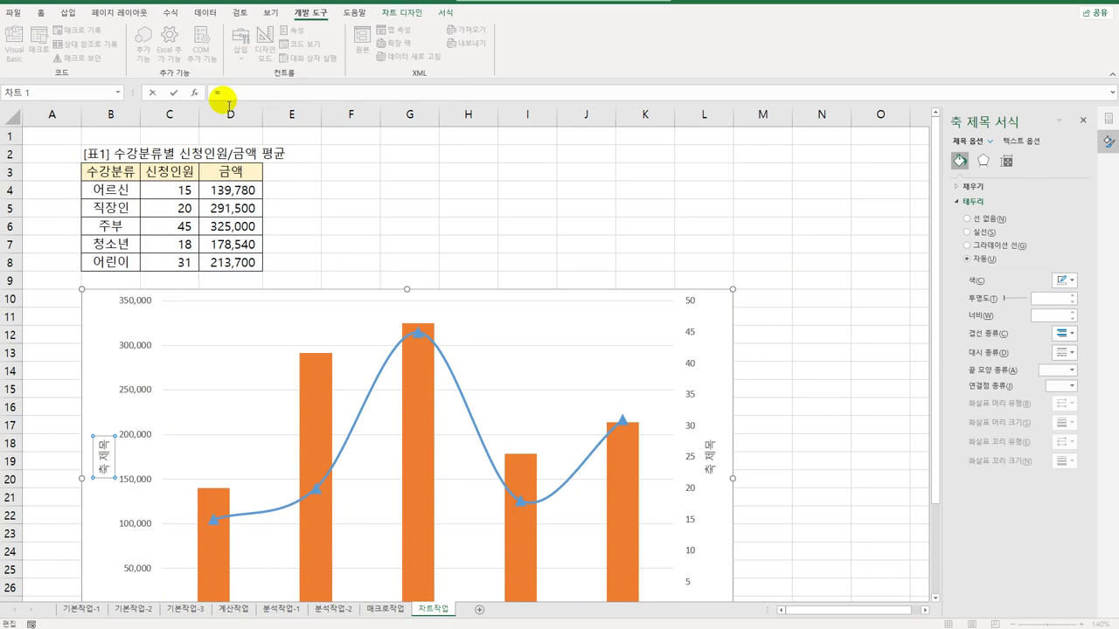
click(215, 179)
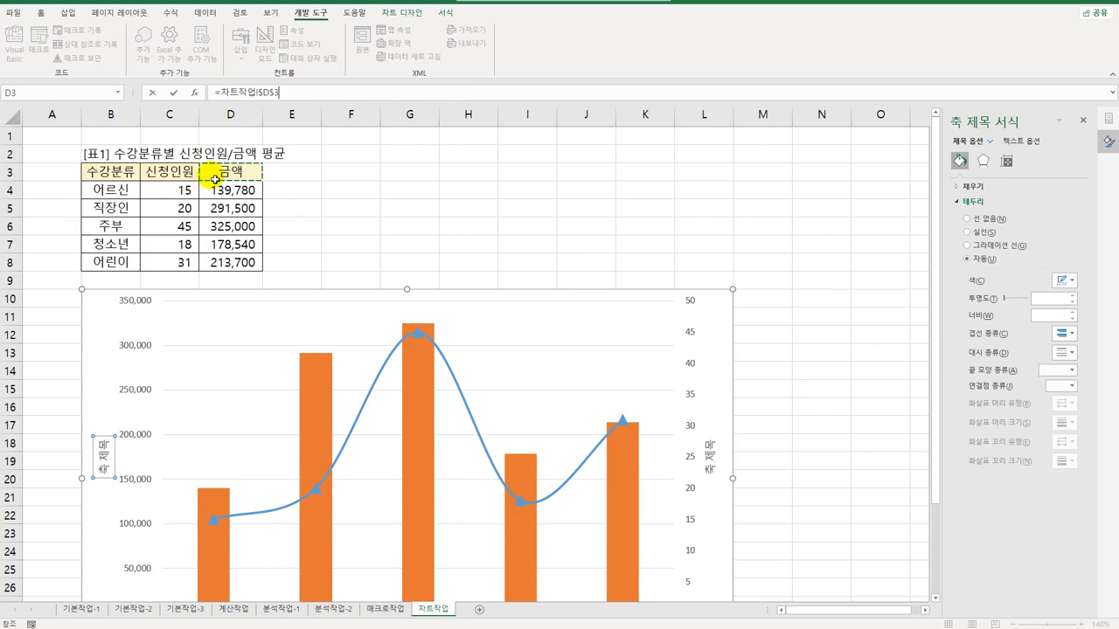
key(Return)
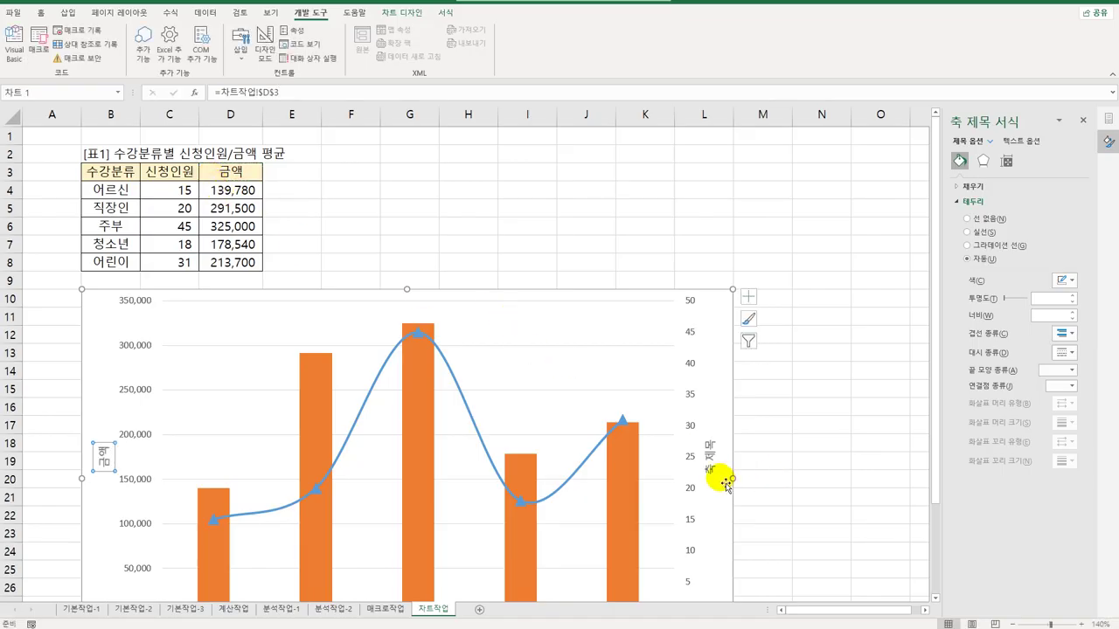
Link the secondary vertical axis title to cell C3 (신청인원) on 차트작업
click(709, 454)
click(243, 93)
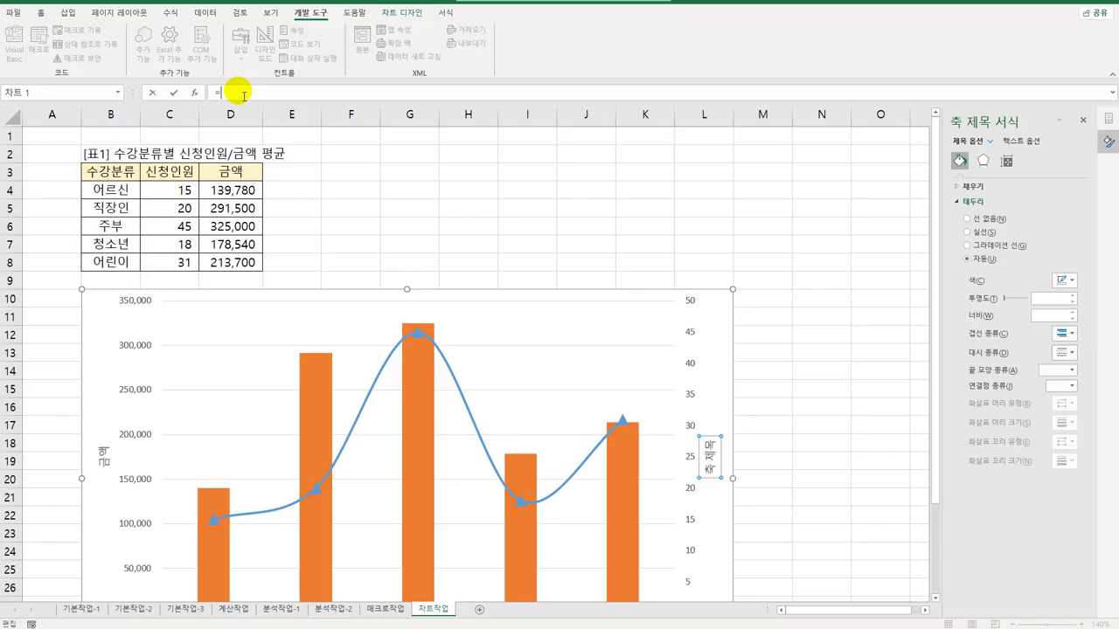
click(185, 175)
key(Return)
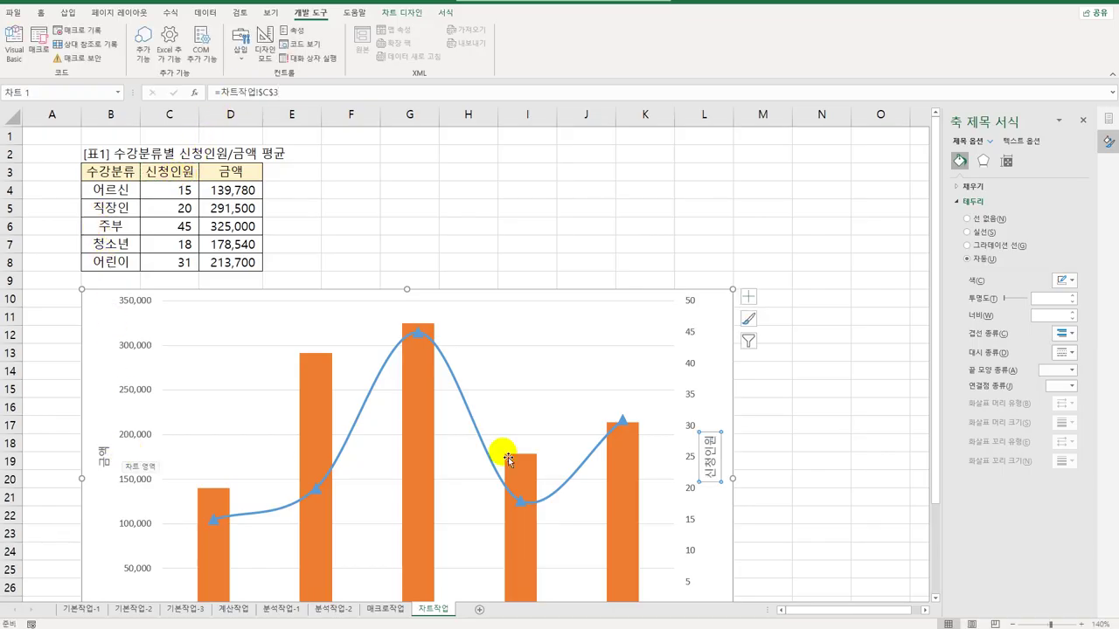
Set the text direction of both the secondary (신청인원) and primary (금액) vertical axis titles to stacked (스택형)
click(1007, 162)
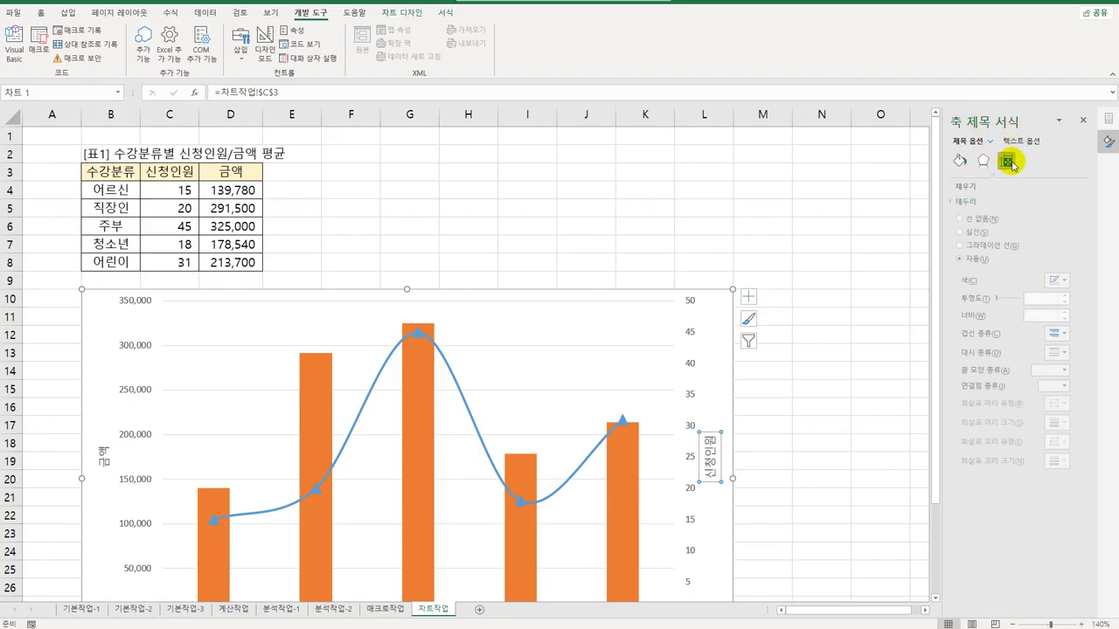
click(1071, 218)
click(1062, 392)
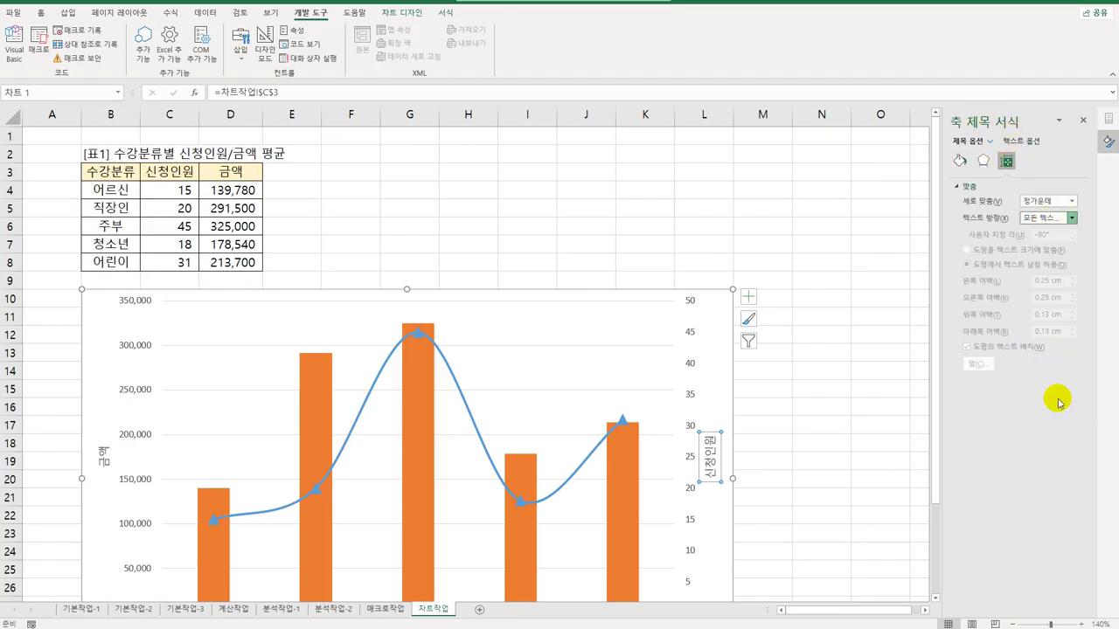
click(102, 455)
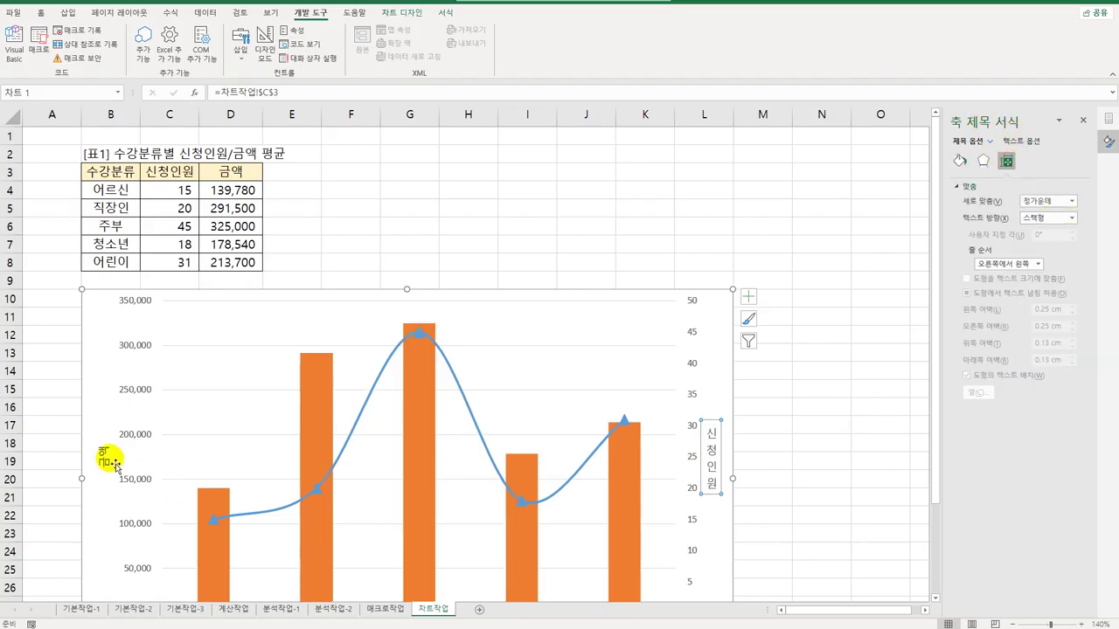
click(1071, 218)
click(1054, 393)
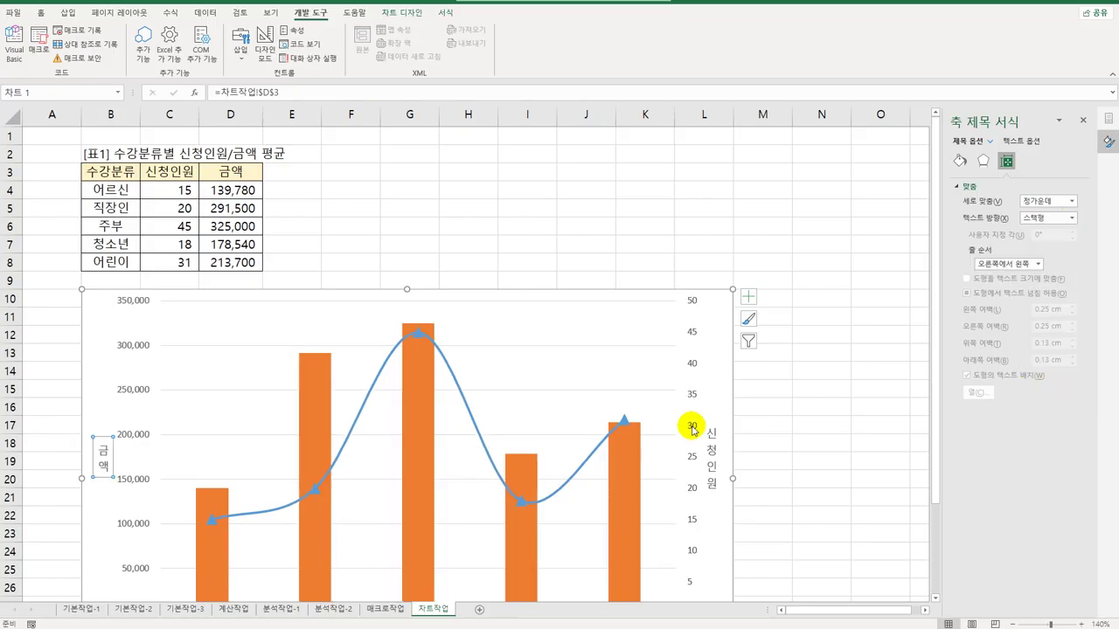
Fill only the 주부 data point of the 금액 column series with the gold theme color
scroll(690, 428, down, 3)
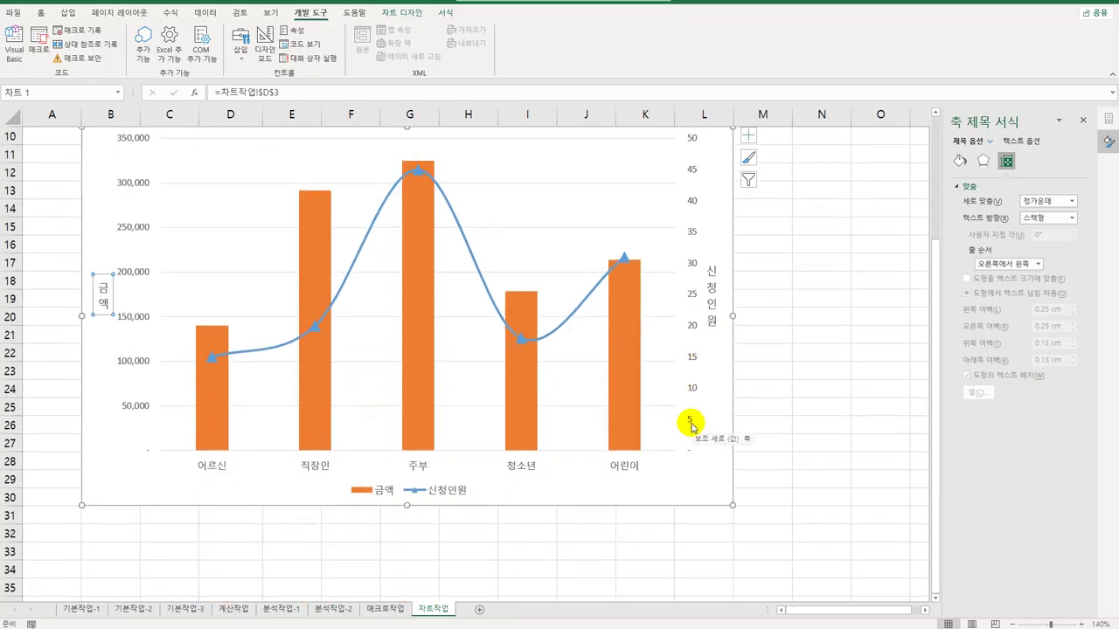
click(427, 369)
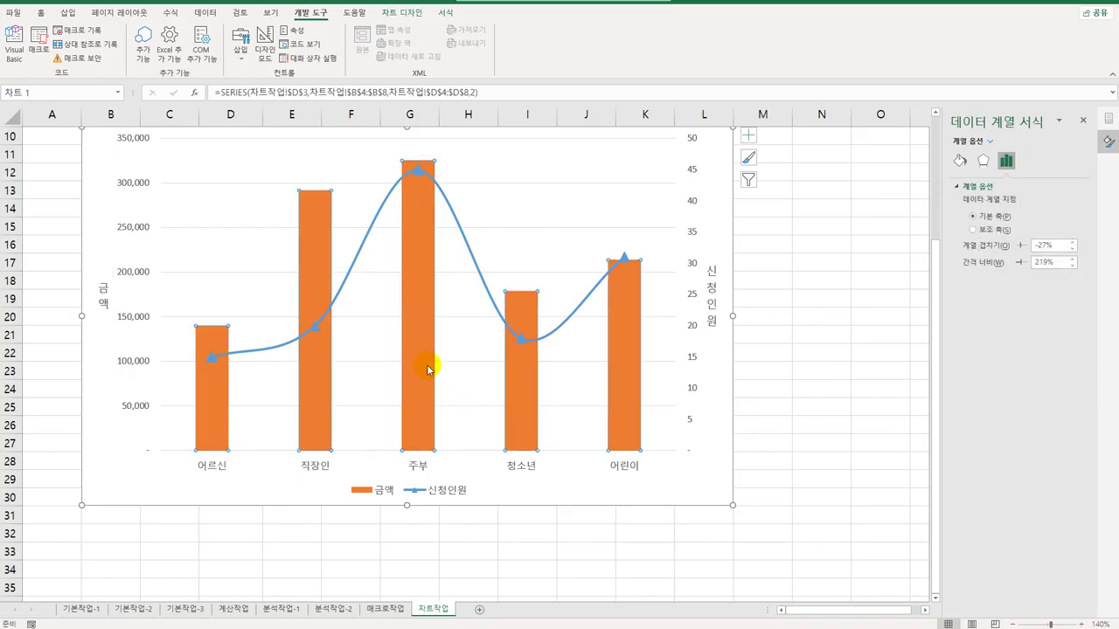
click(414, 254)
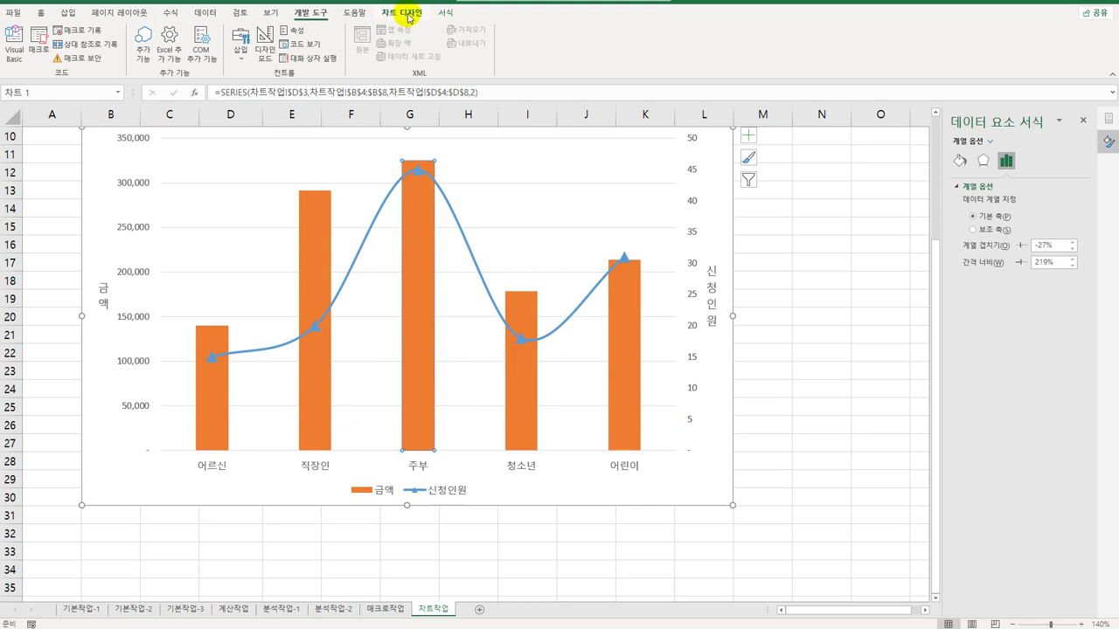
click(443, 12)
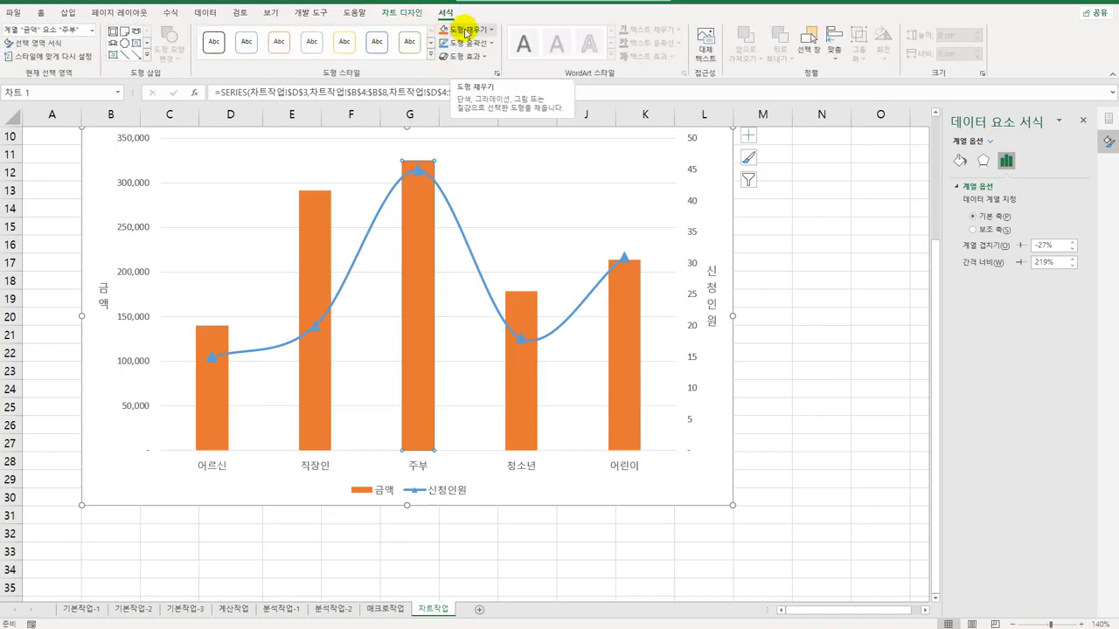
click(430, 54)
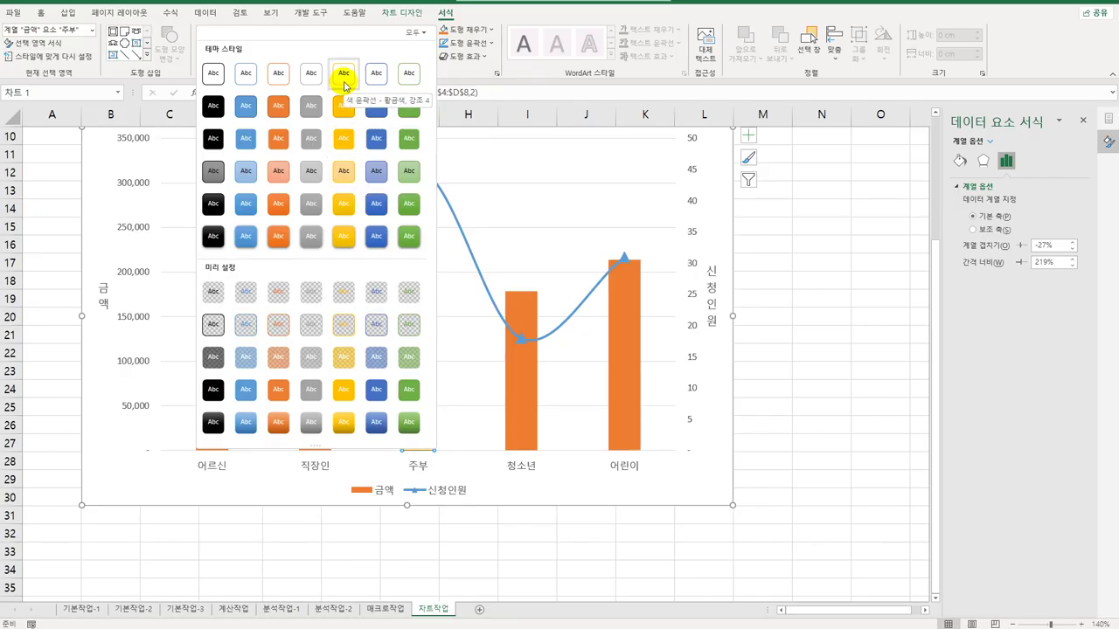
click(490, 30)
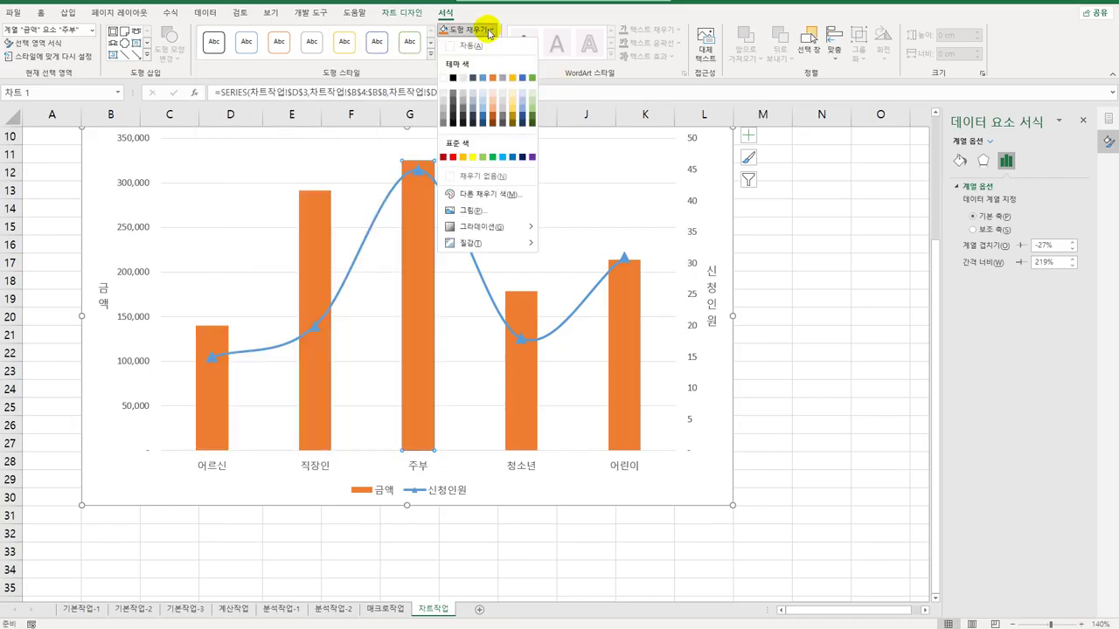
click(513, 80)
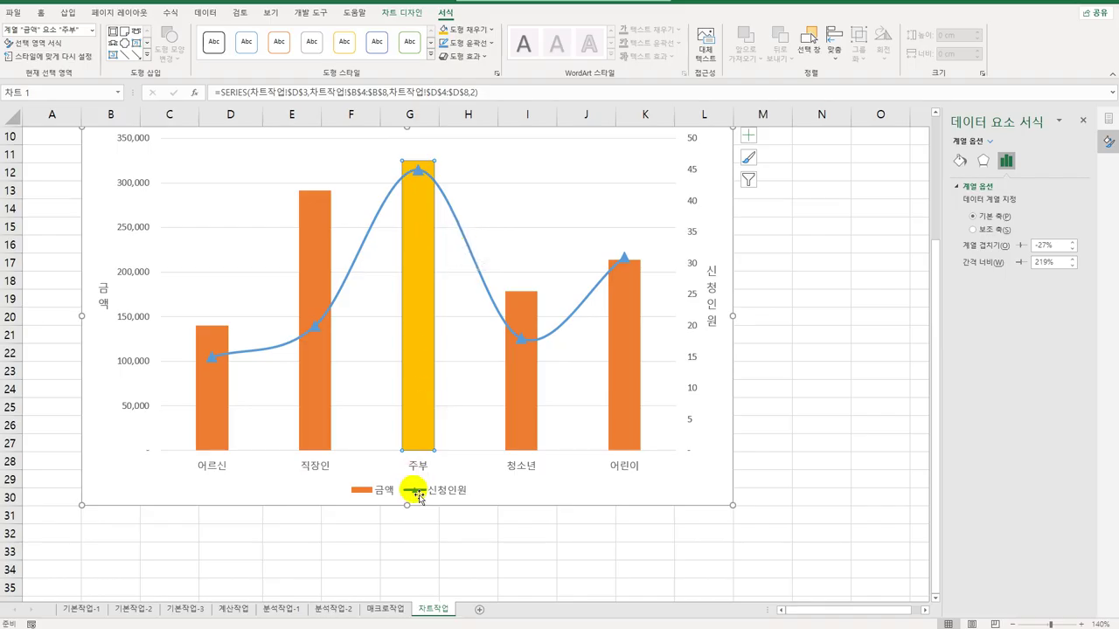
Add a data callout (데이터 설명선) to the 주부 column of the 금액 series and change its shape to an oval speech bubble
right_click(423, 202)
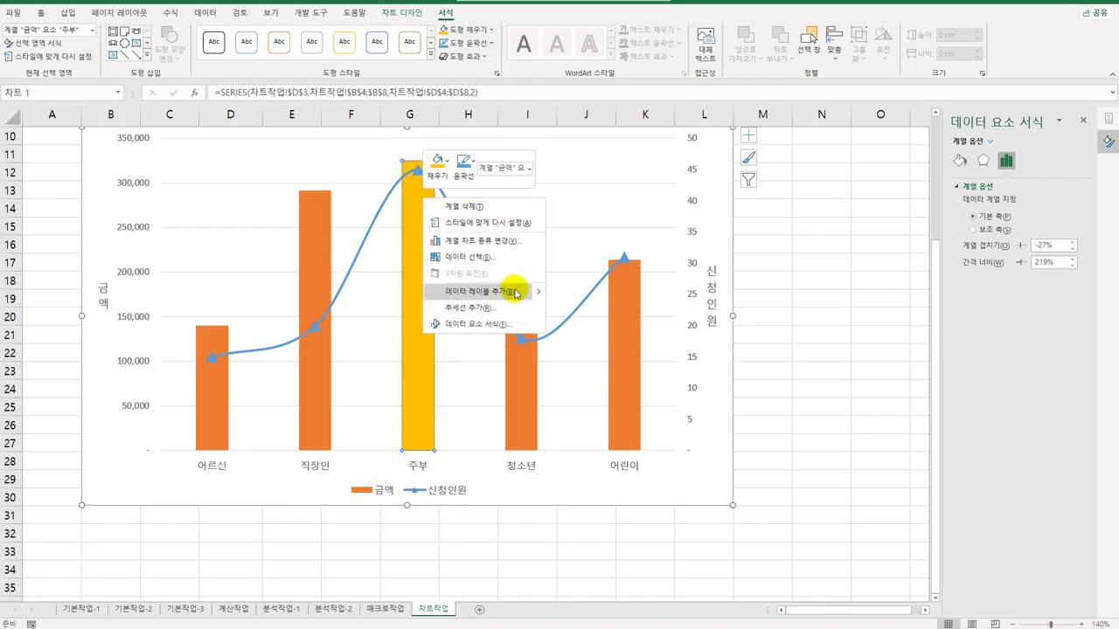
mouse_move(528, 294)
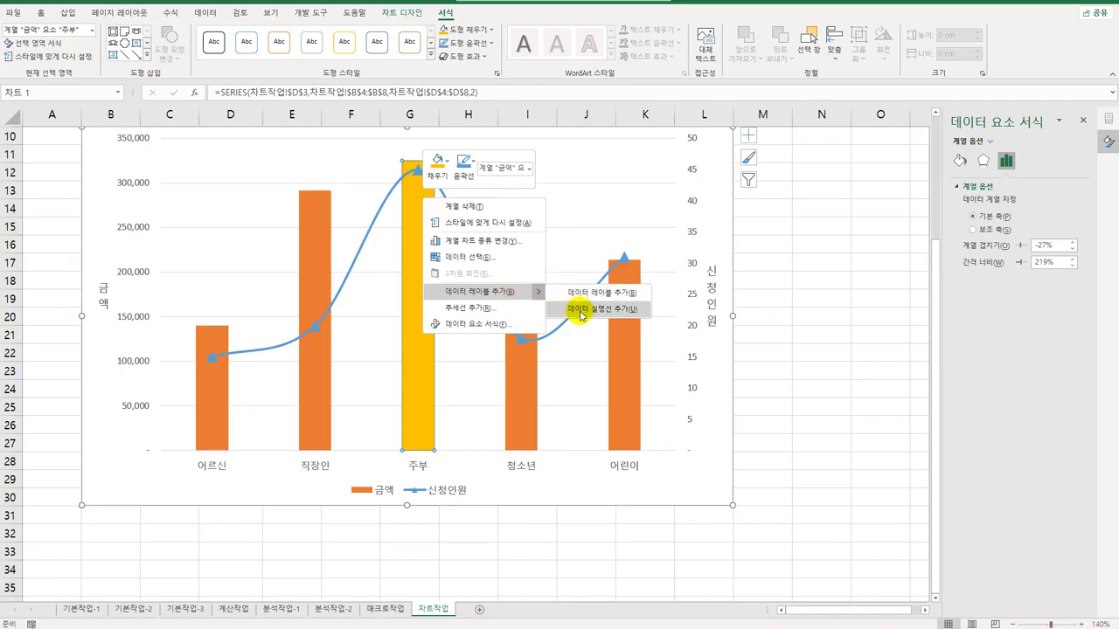
click(579, 313)
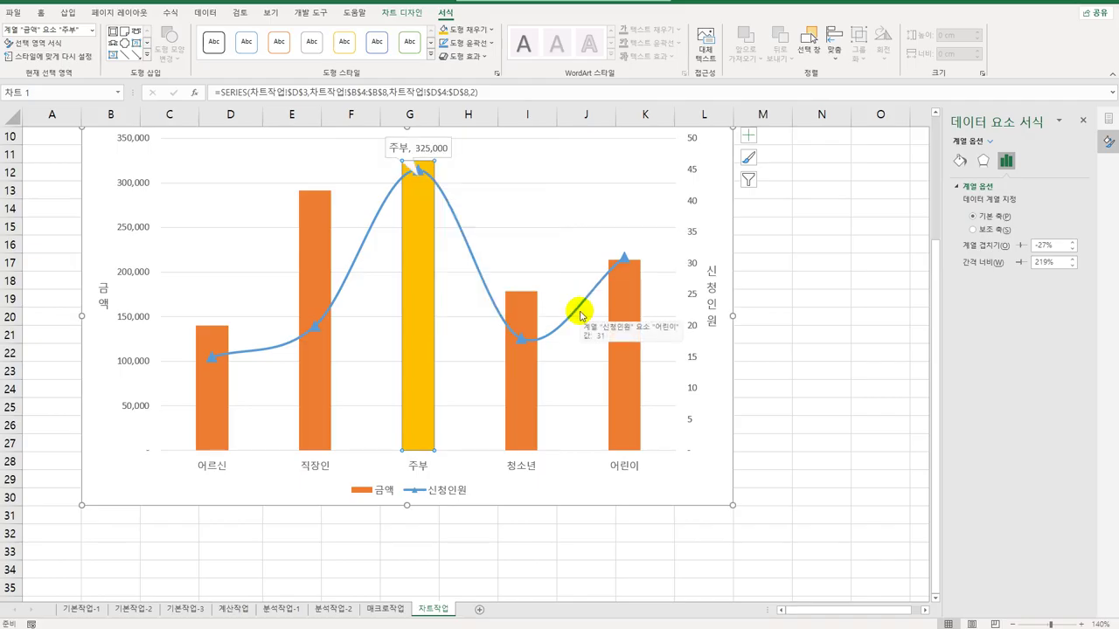
click(445, 162)
right_click(446, 162)
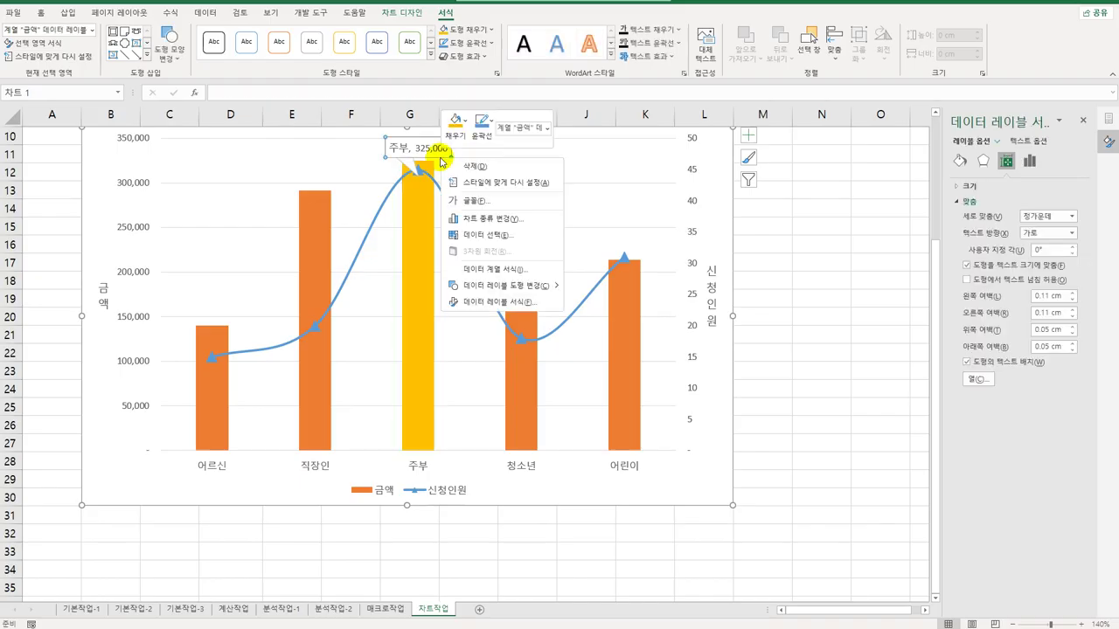
mouse_move(539, 292)
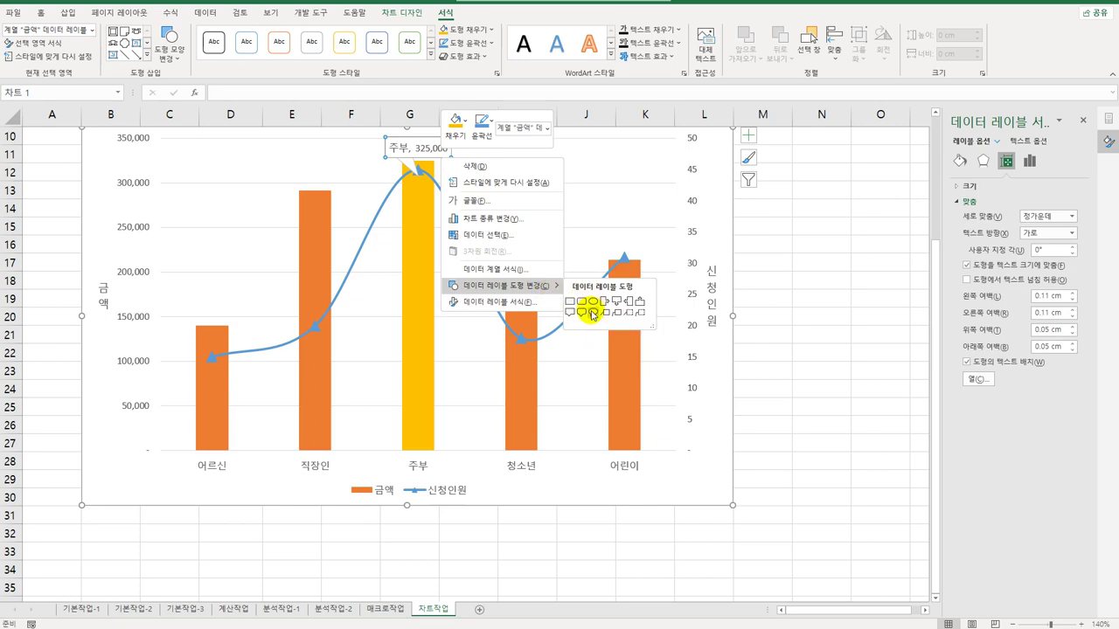
click(594, 313)
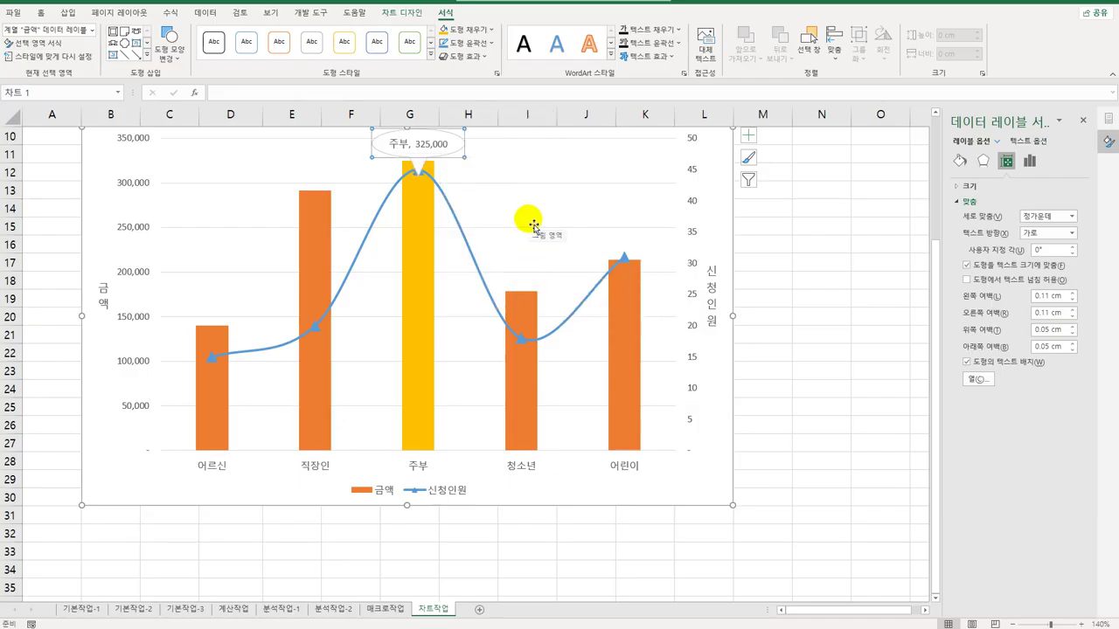
Set the chart area's border width to 2 pt and give it rounded corners (둥근 모서리)
click(719, 189)
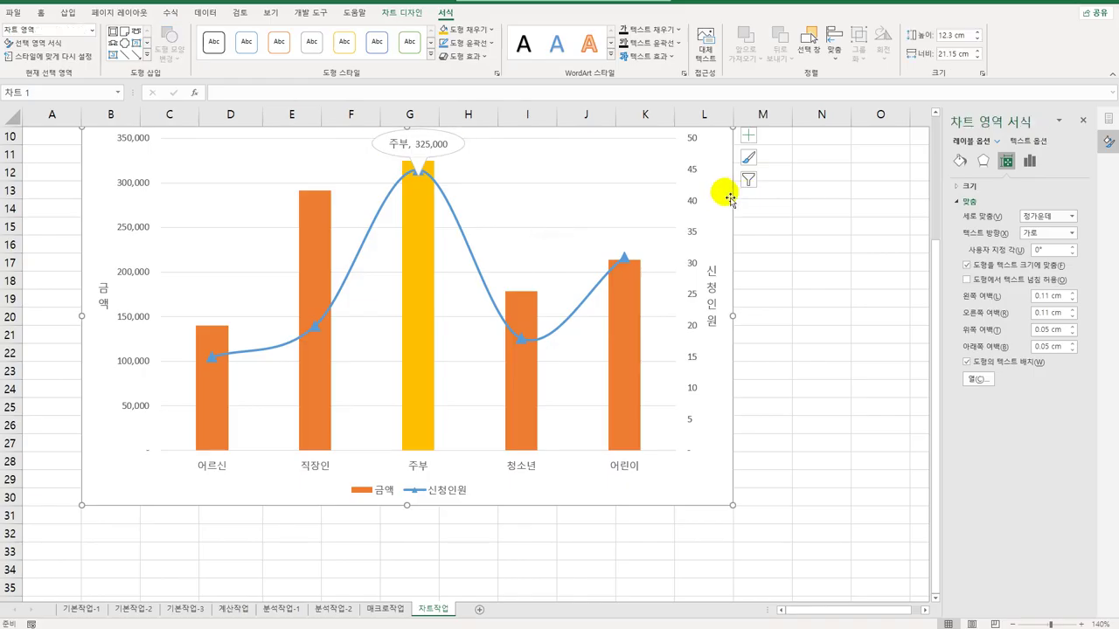
click(959, 159)
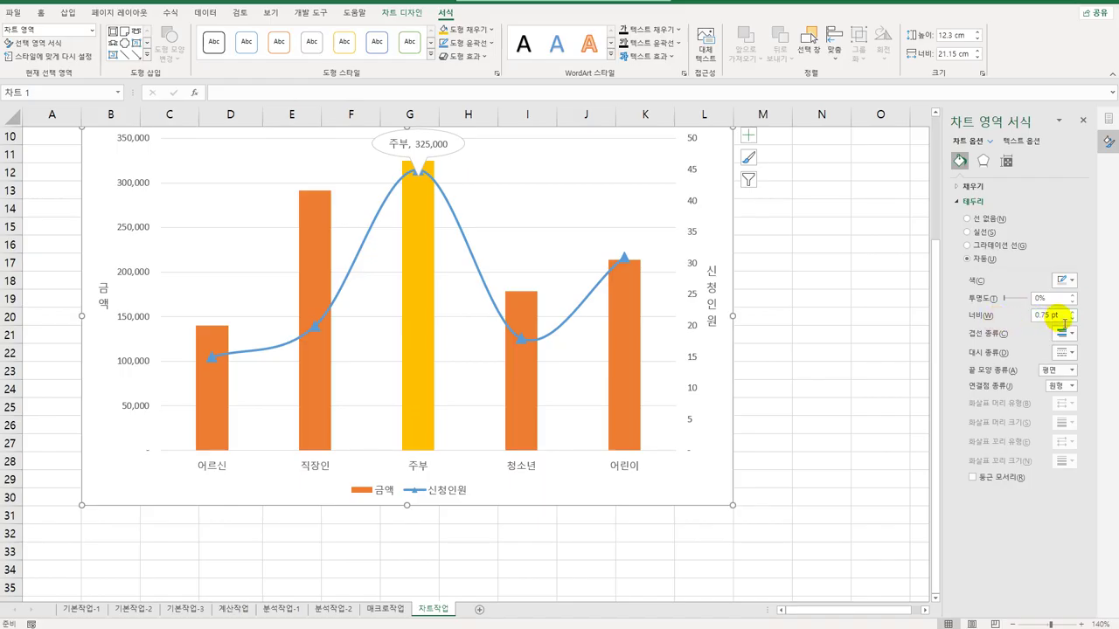
drag(1065, 317, 997, 299)
text(2)
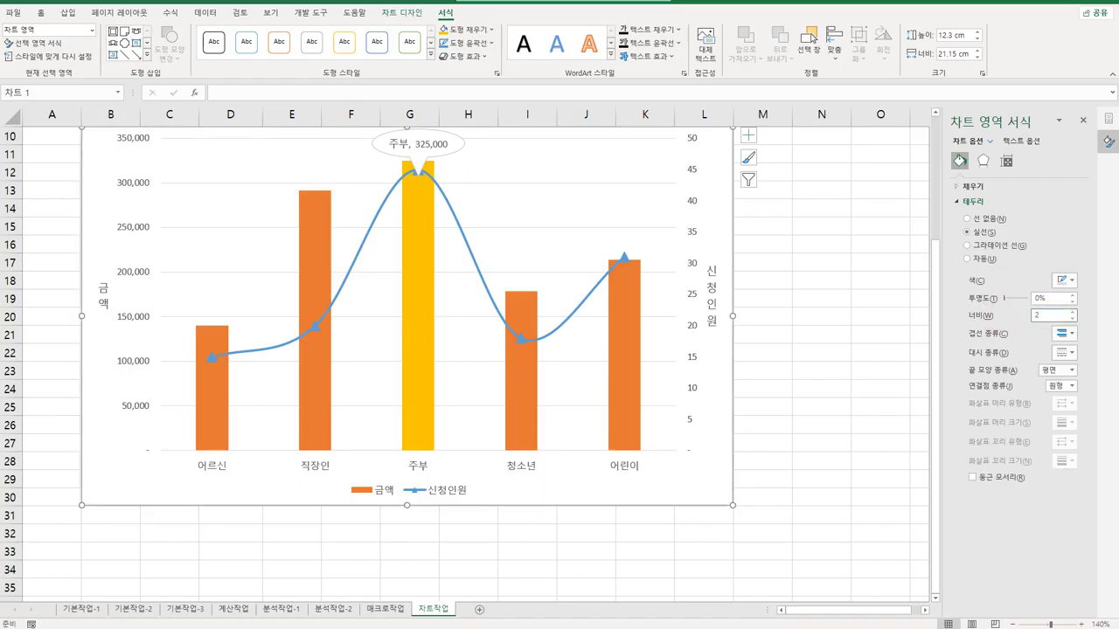
click(1016, 480)
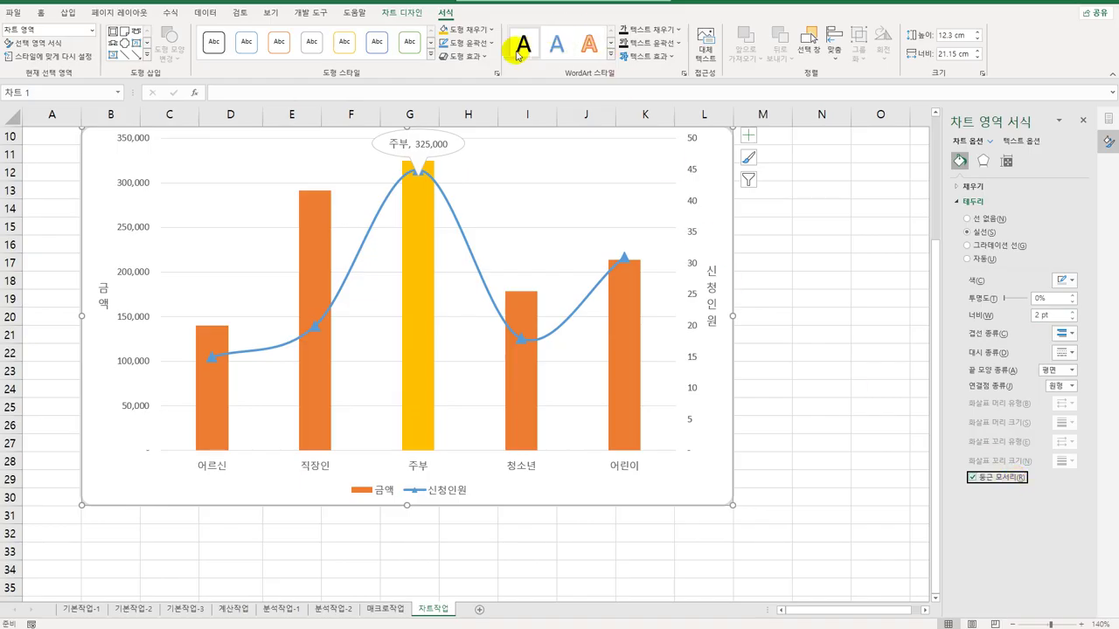
Apply the outer shadow 오프셋: 오른쪽 to the chart area and deselect the chart
click(463, 56)
mouse_move(509, 105)
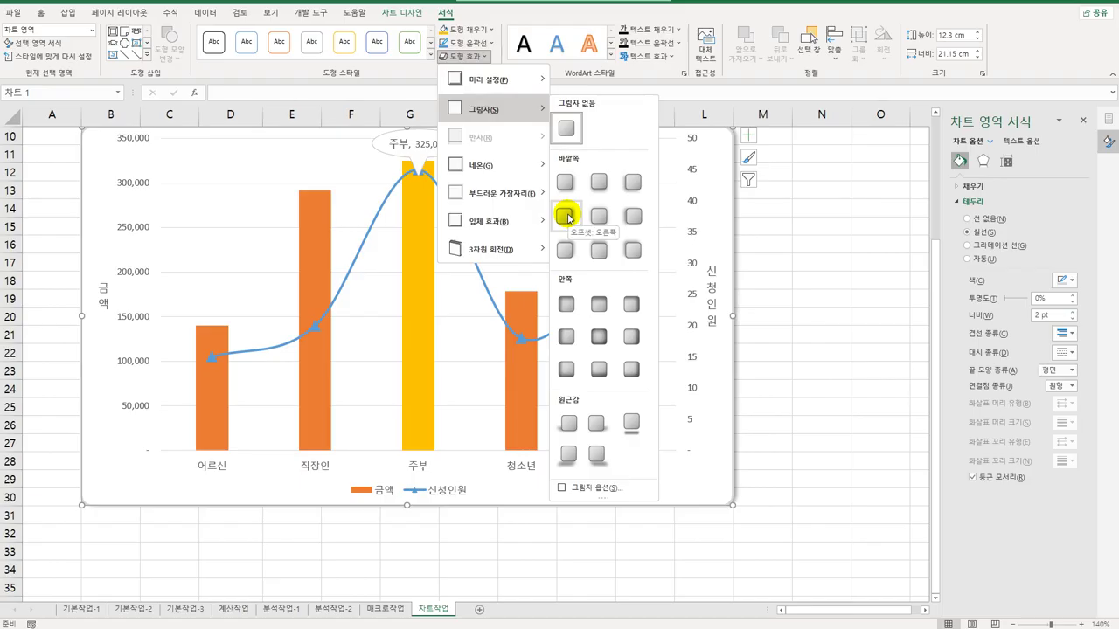
click(565, 216)
click(844, 353)
scroll(850, 352, up, 3)
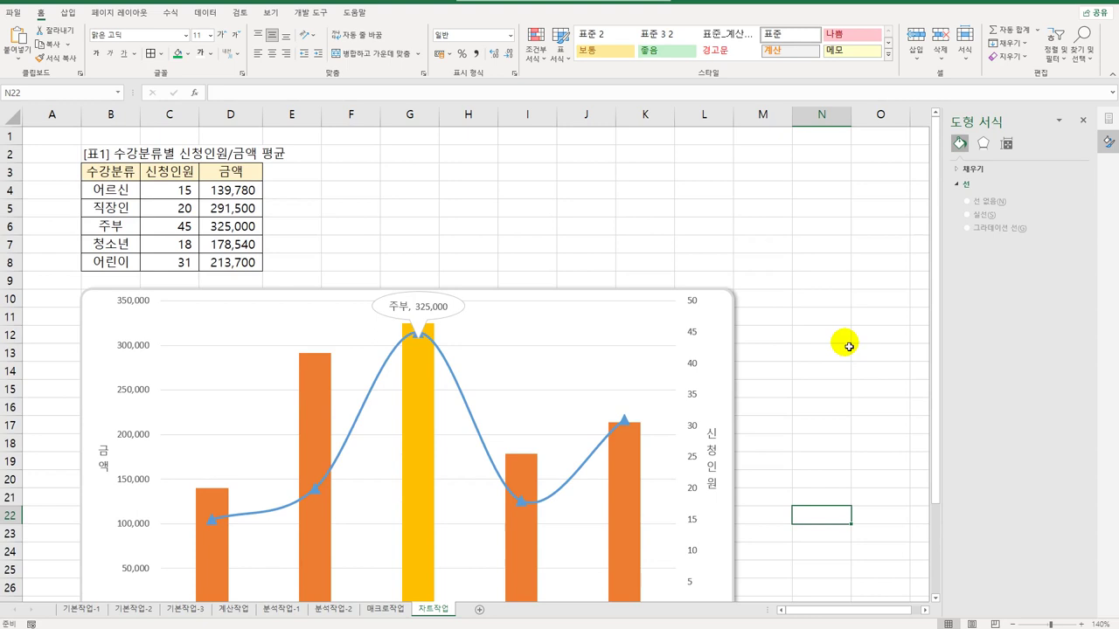
scroll(848, 347, down, 3)
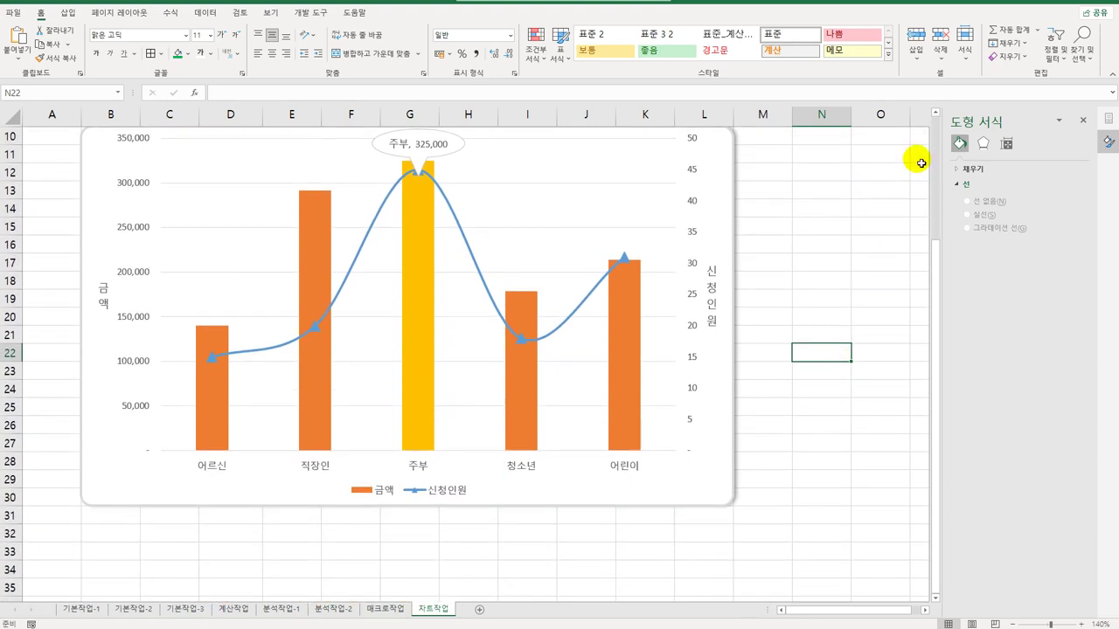
click(935, 111)
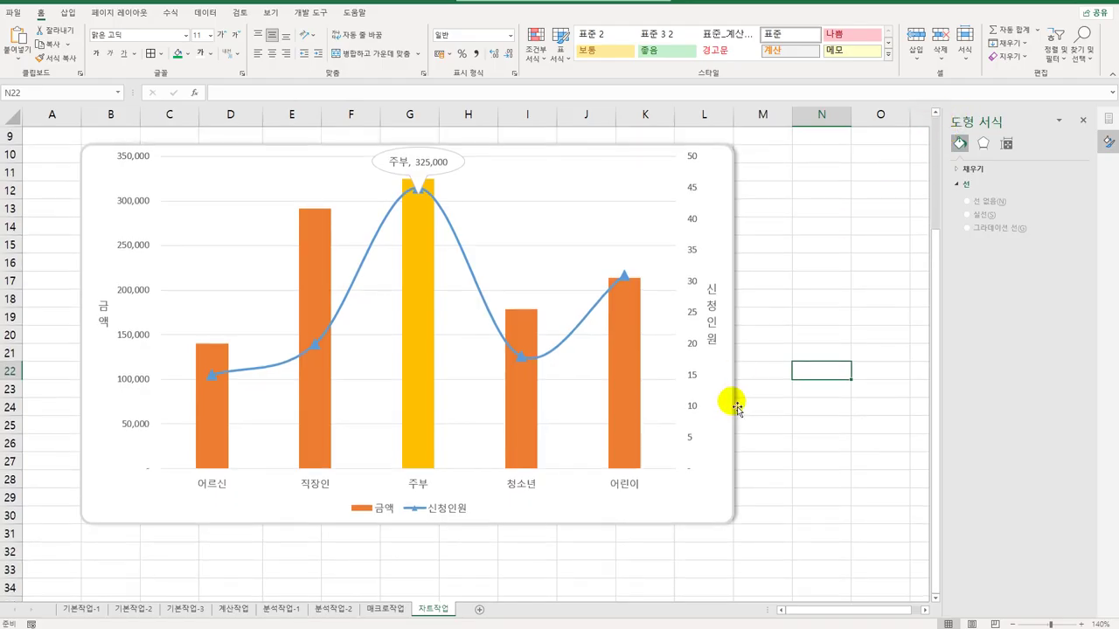